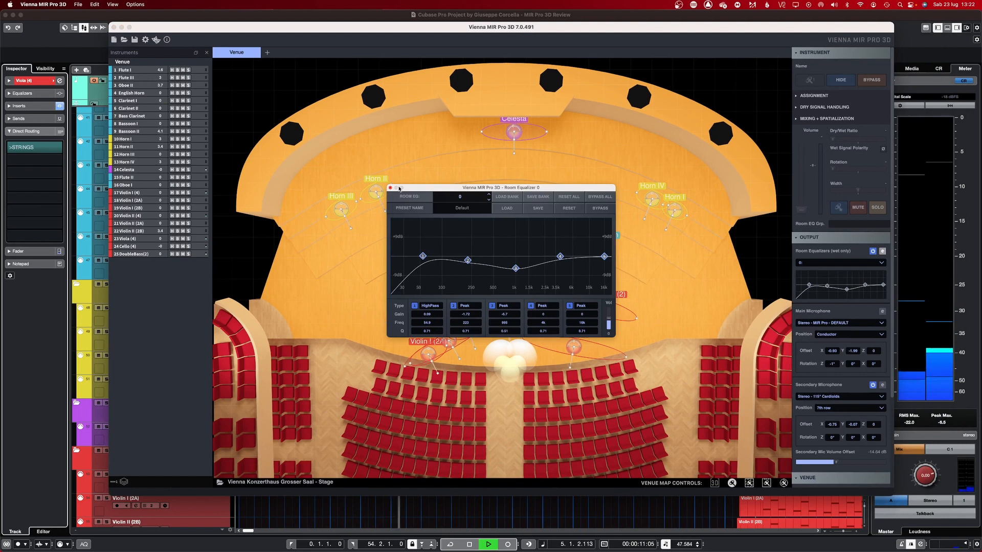
# Close the Room Equalizer window and examine the instrument placement on the Grosser Saal stage up close and from above.
pyautogui.click(390, 188)
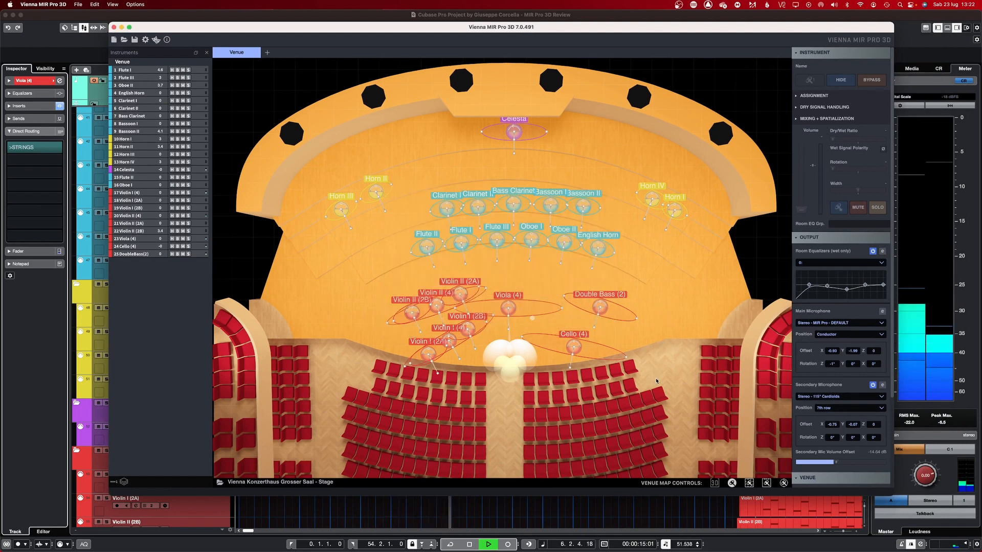
pyautogui.moveTo(665, 376); pyautogui.dragTo(657, 254)
pyautogui.scroll(5, 544, 290)
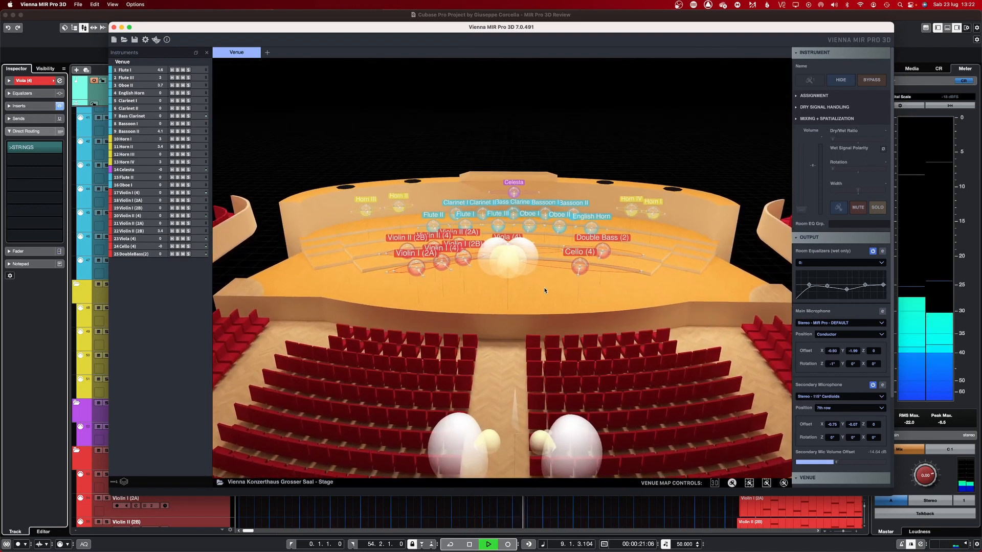
pyautogui.scroll(5, 553, 336)
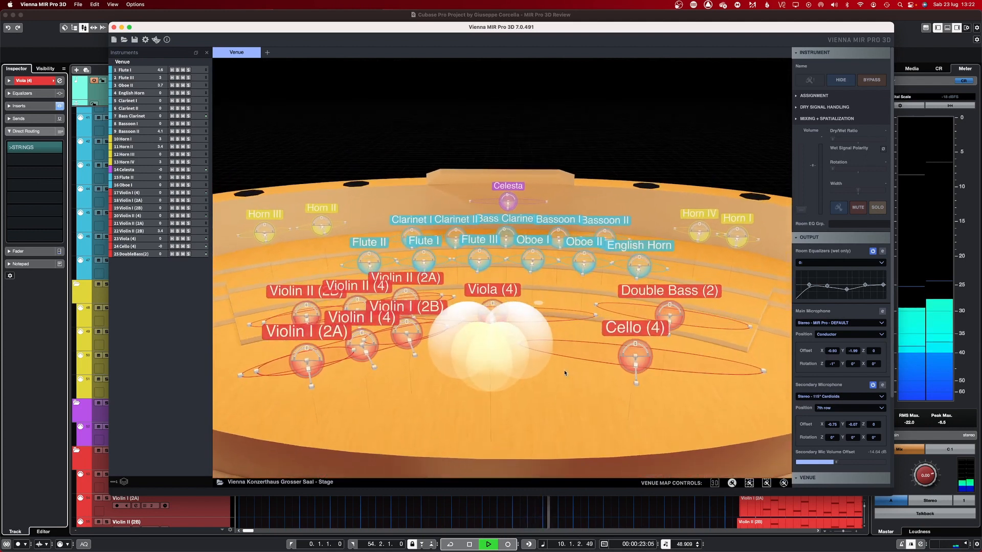
pyautogui.scroll(-8, 583, 431)
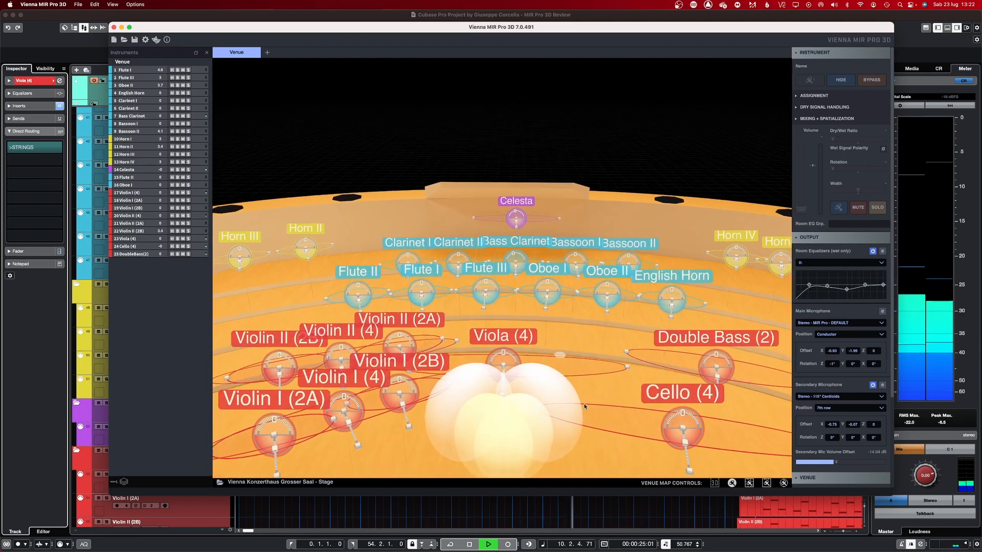
pyautogui.moveTo(606, 318)
pyautogui.mouseDown()
pyautogui.moveTo(612, 419)
pyautogui.moveTo(593, 205)
pyautogui.mouseUp()
pyautogui.scroll(-8, 610, 379)
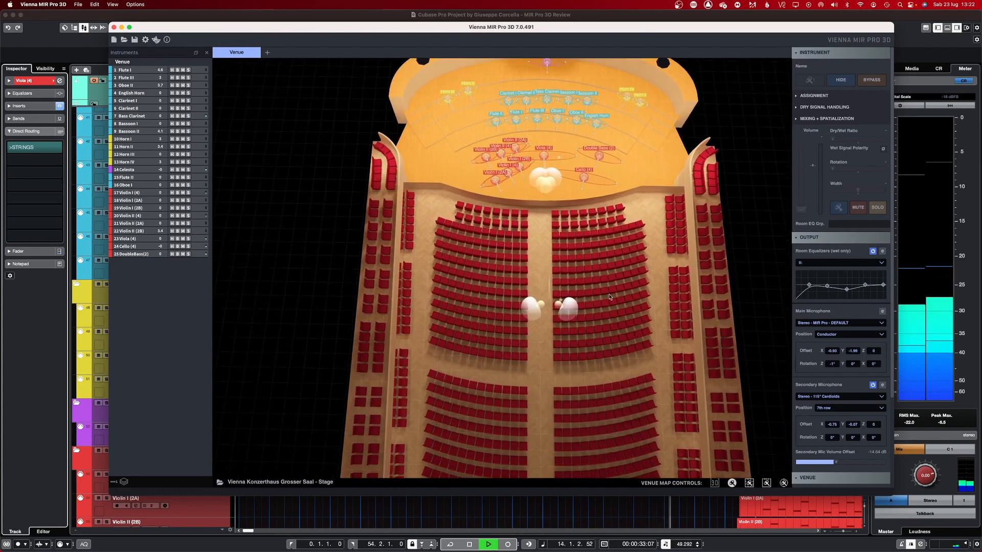
# Examine the 3D hall from the rear seating and from above the audience, ending with the stage in view.
pyautogui.moveTo(598, 439)
pyautogui.mouseDown()
pyautogui.moveTo(589, 357)
pyautogui.moveTo(563, 279)
pyautogui.mouseUp()
pyautogui.moveTo(577, 401); pyautogui.dragTo(509, 363)
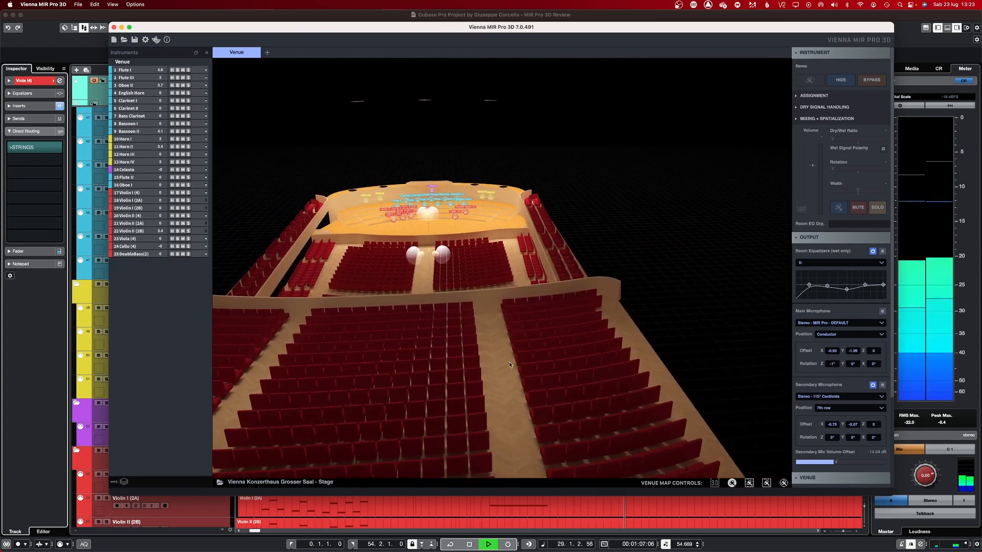
pyautogui.scroll(8, 509, 364)
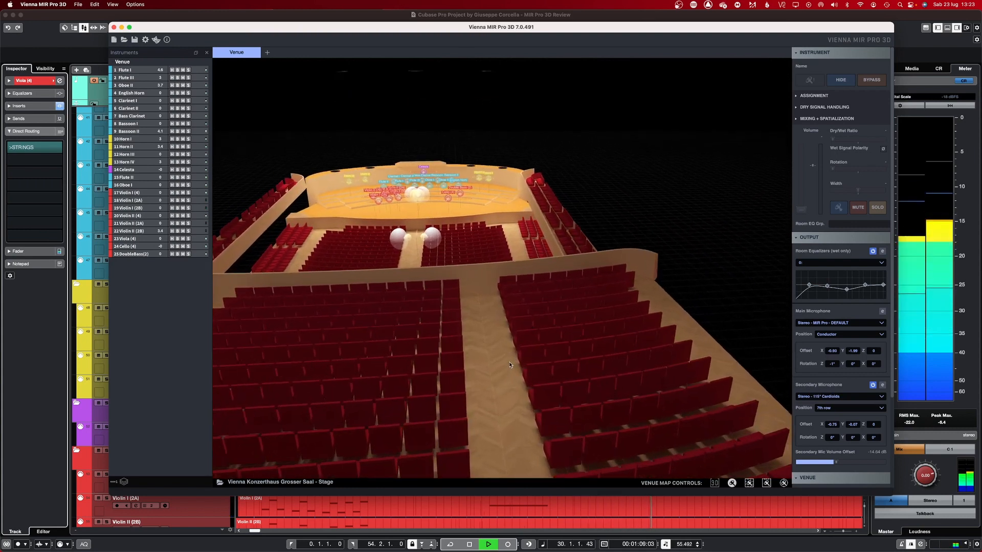
pyautogui.scroll(6, 510, 364)
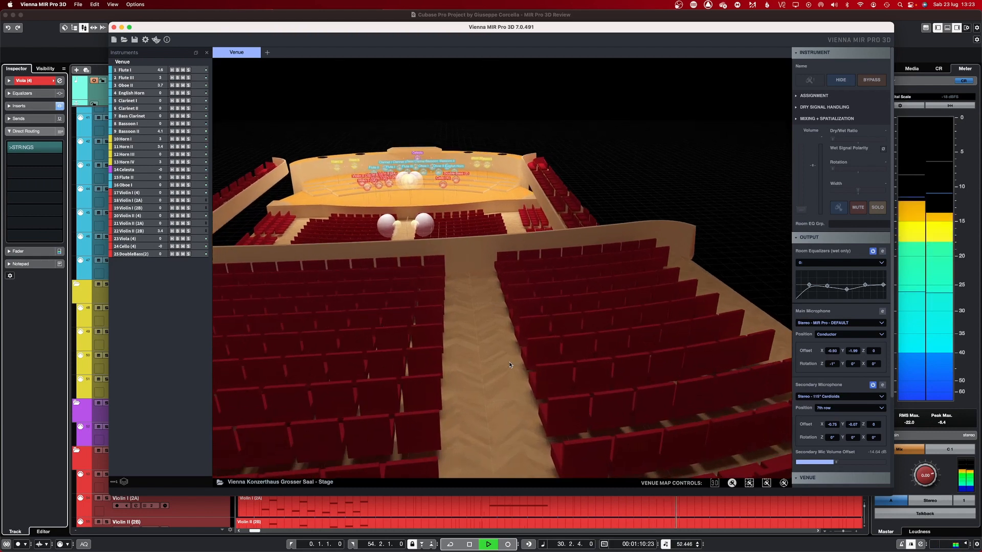
pyautogui.scroll(3, 509, 365)
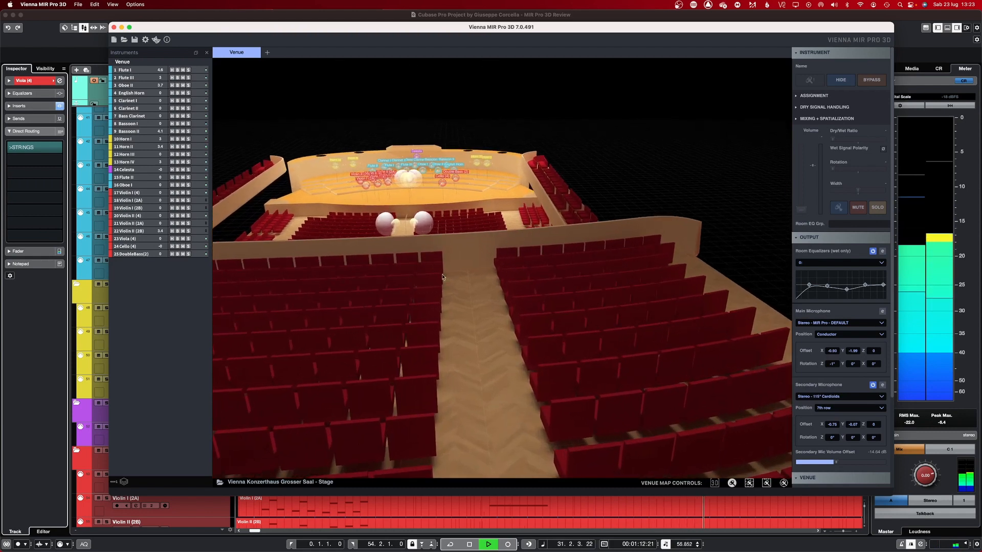
pyautogui.moveTo(443, 277); pyautogui.dragTo(474, 111)
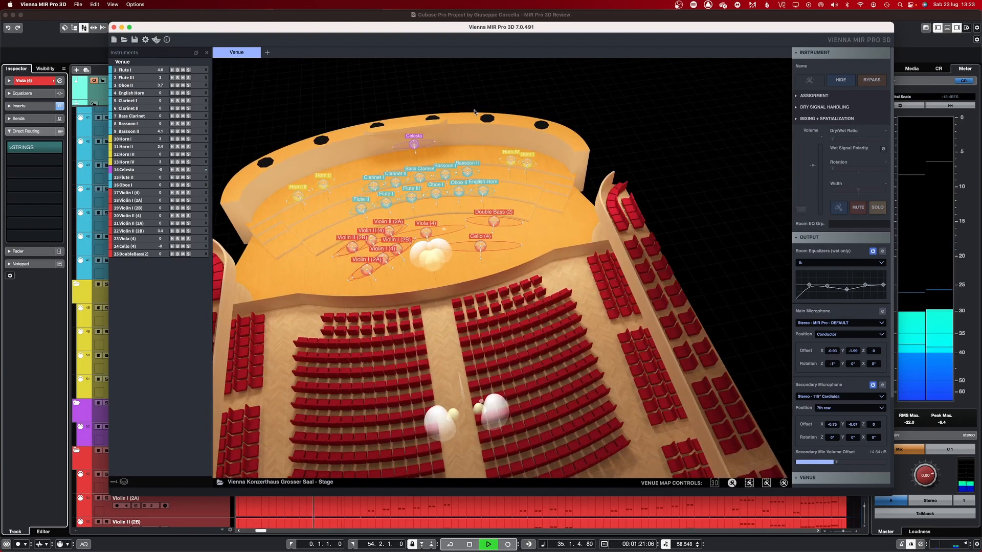
pyautogui.moveTo(558, 217); pyautogui.dragTo(515, 192)
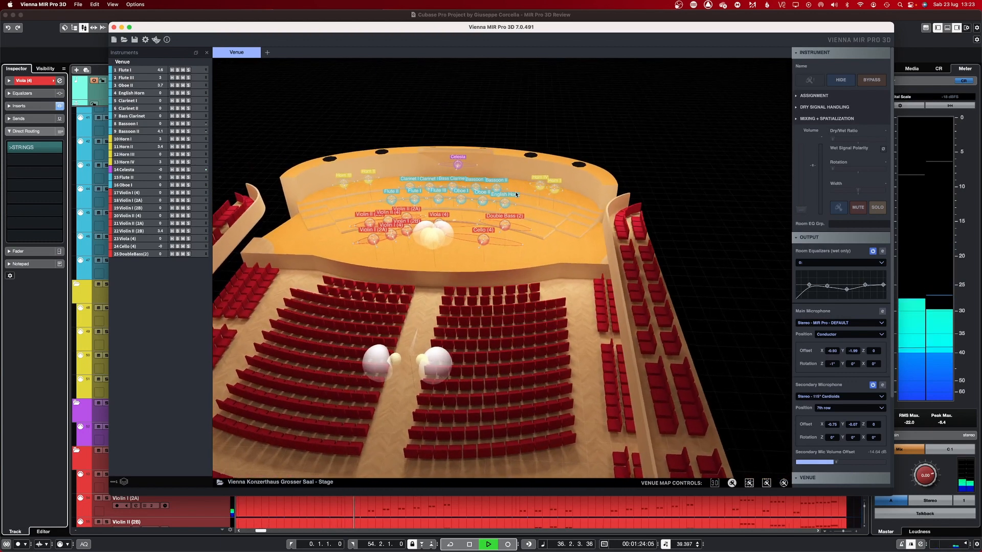
# Expand the instrument list to detailed channel entries and review them down to Double Bass (2).
pyautogui.click(113, 481)
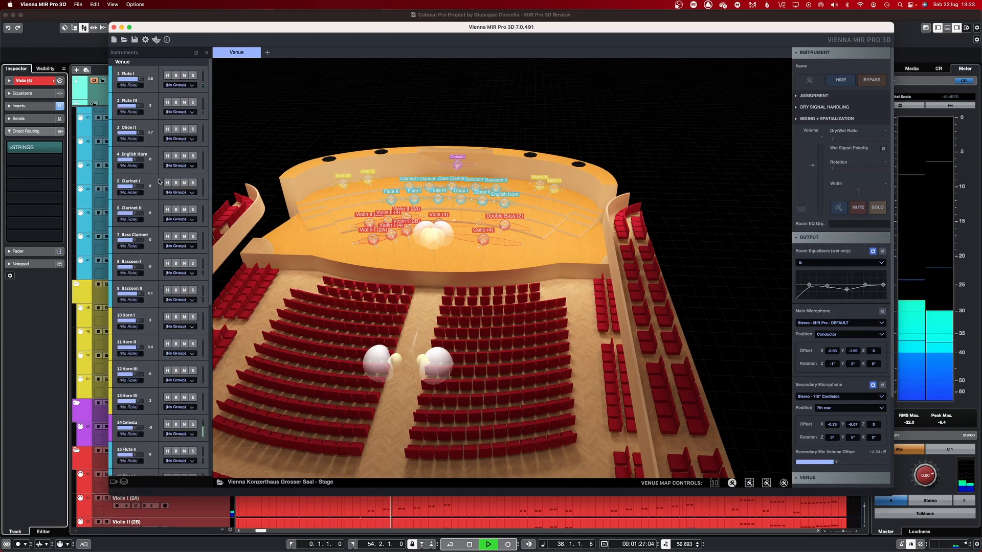
pyautogui.scroll(-3, 215, 169)
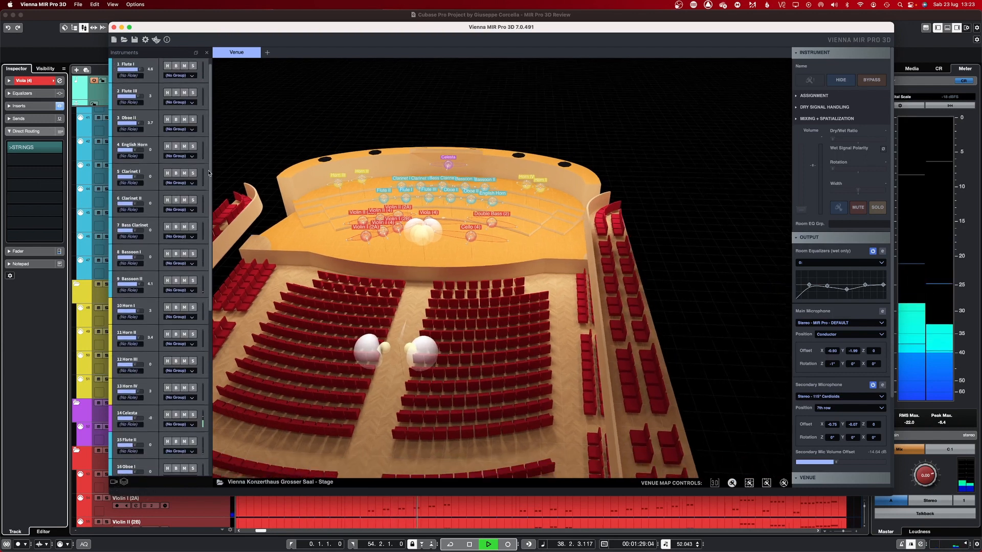
pyautogui.scroll(-10, 209, 173)
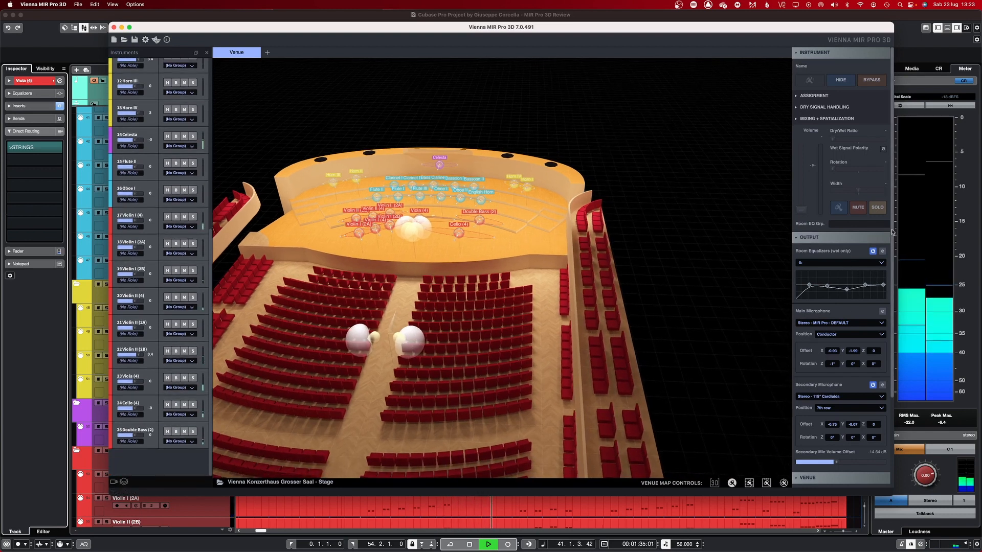
pyautogui.moveTo(892, 232); pyautogui.dragTo(884, 184)
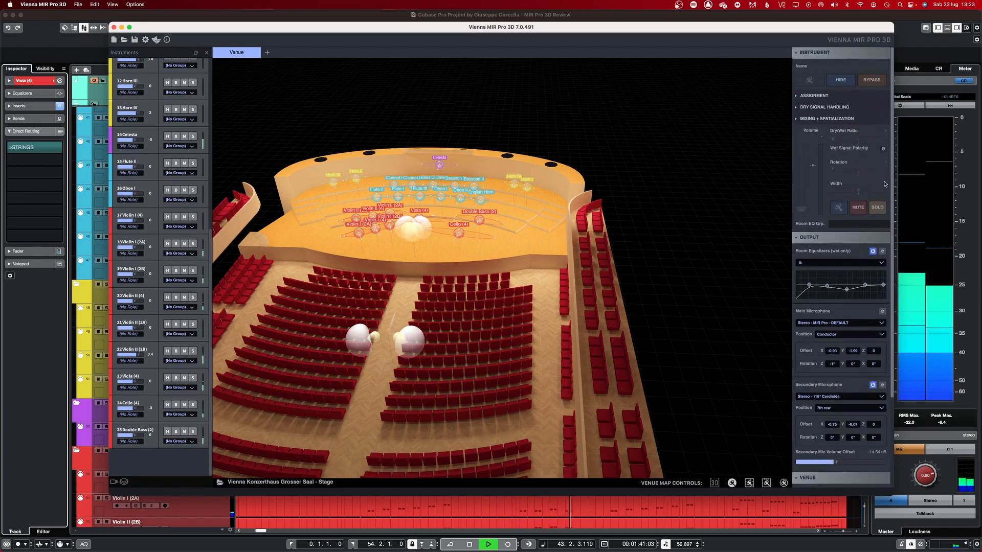
# Select Cello (4) on the stage and review its Assignment settings, leaving that section collapsed.
pyautogui.click(798, 95)
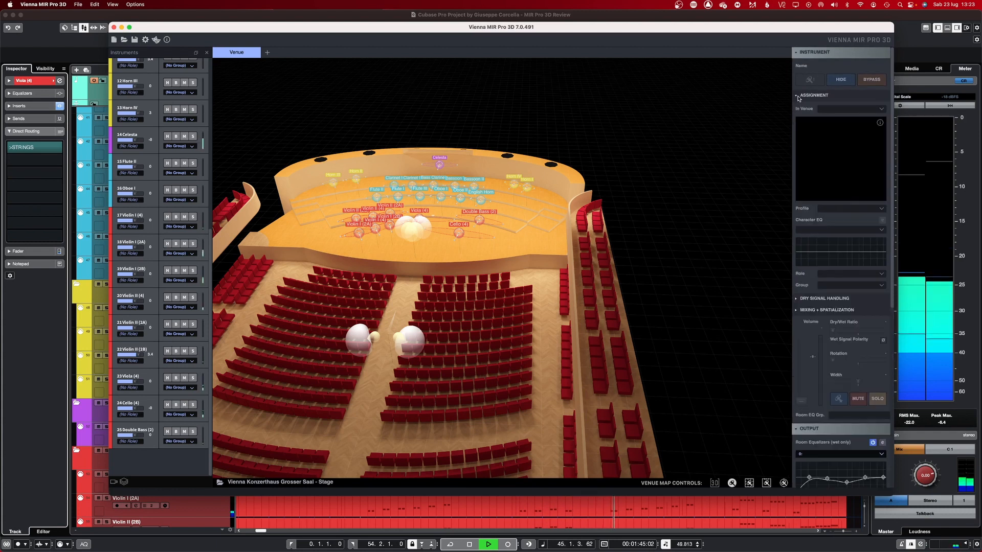
pyautogui.click(798, 96)
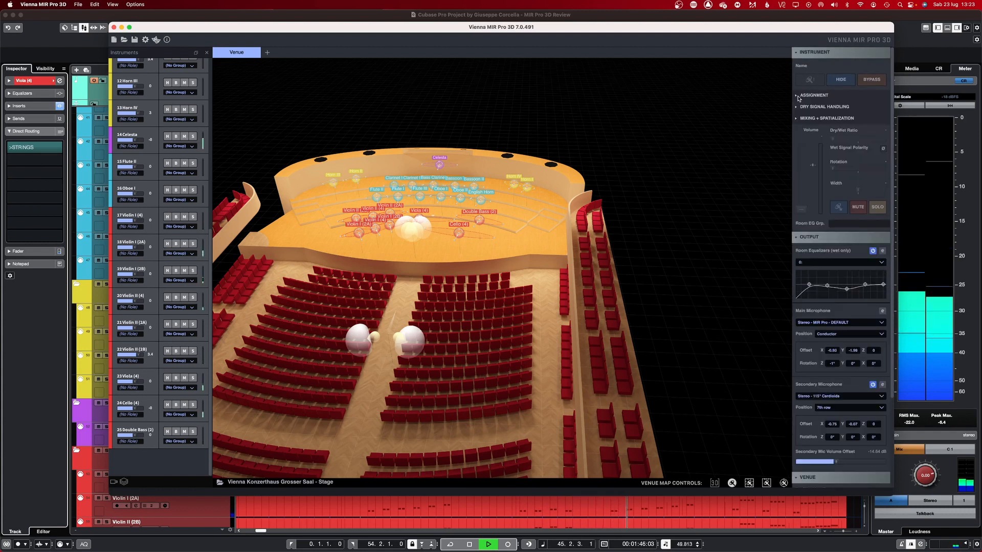
pyautogui.click(453, 231)
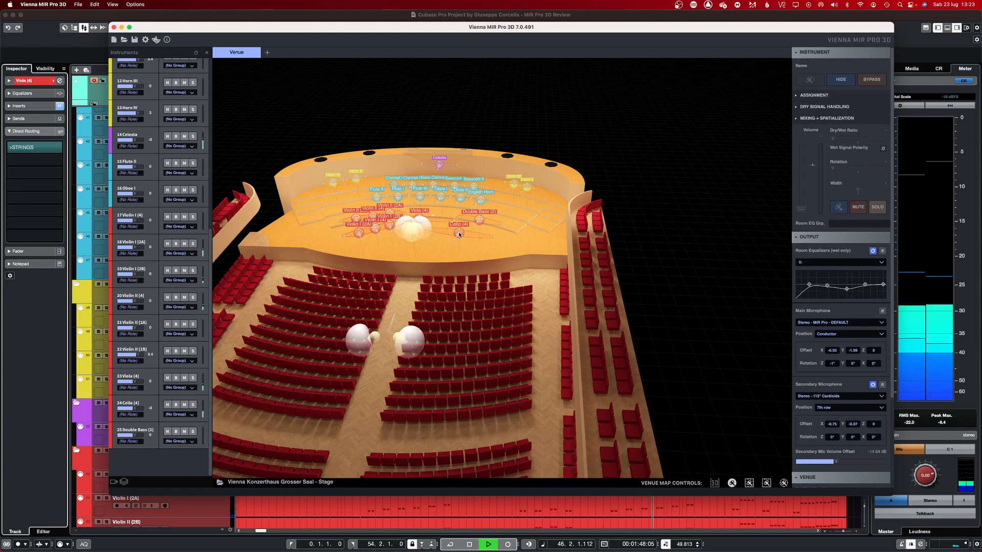
pyautogui.click(797, 96)
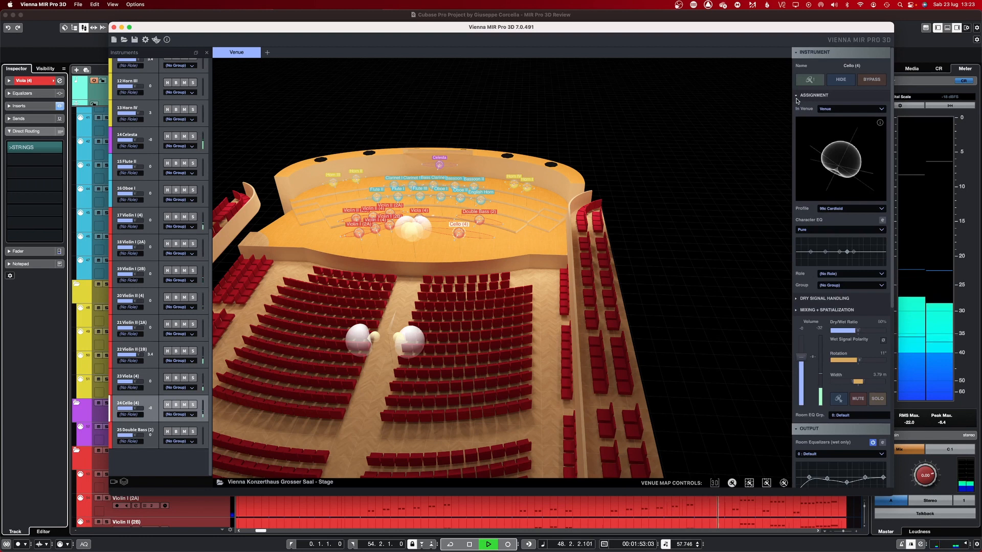
pyautogui.click(796, 96)
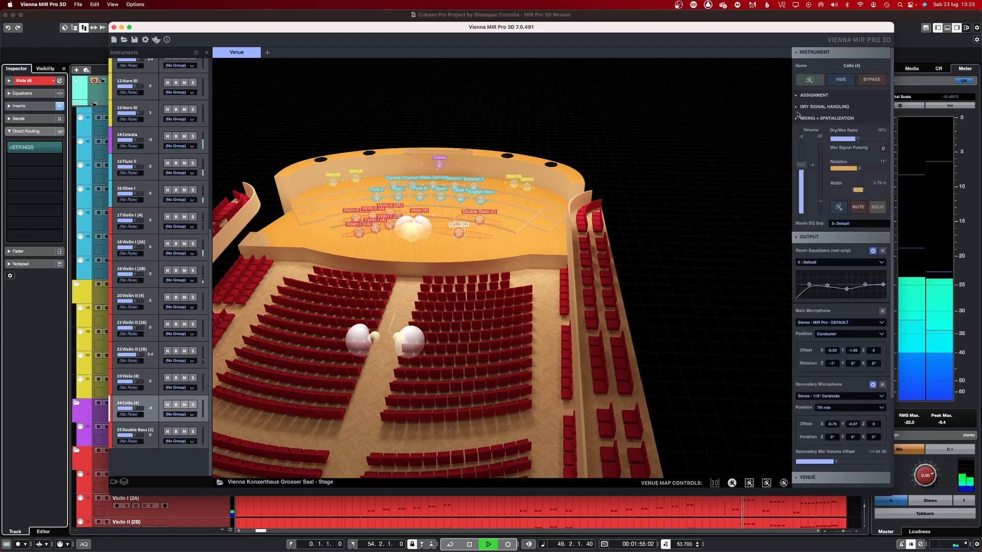
# Review the Dry Signal Handling options and the extra Mixing + Spatialization settings of Cello (4), collapsing each section again.
pyautogui.click(796, 107)
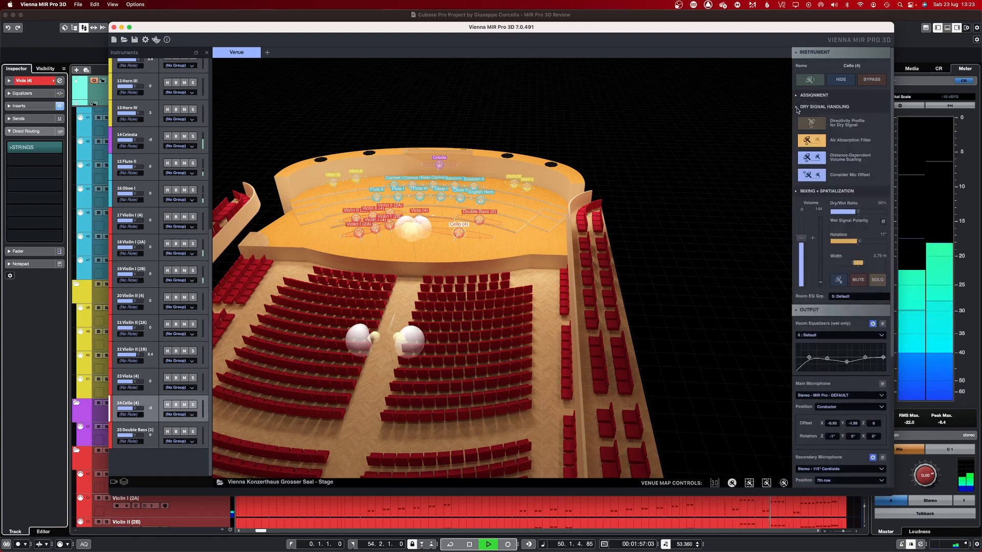
pyautogui.click(797, 107)
pyautogui.click(797, 118)
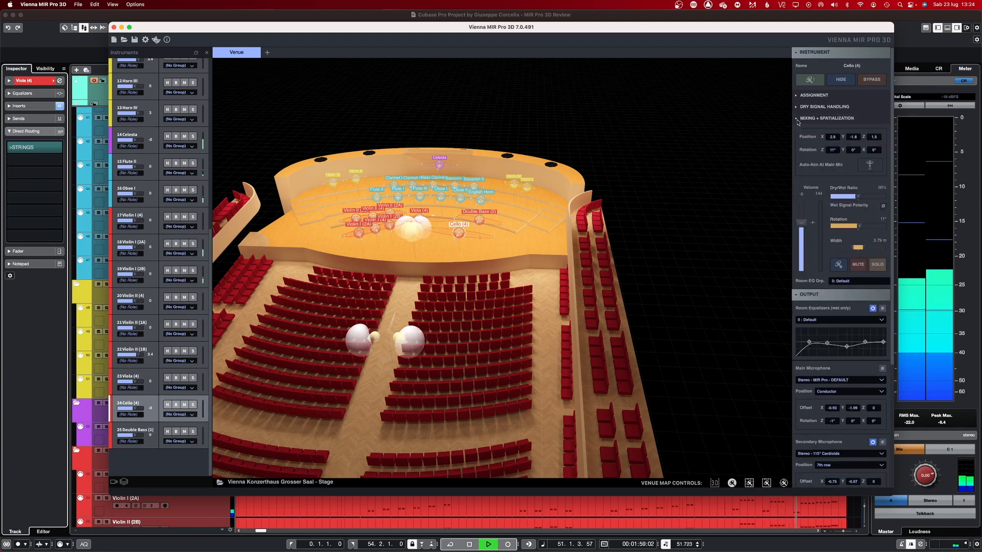
pyautogui.click(796, 121)
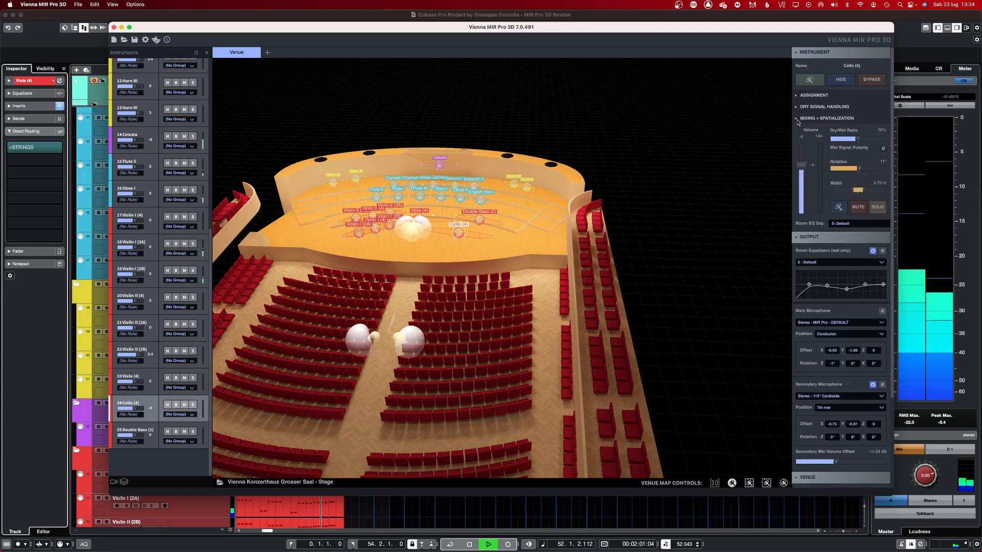
# Switch to the Vienna Symphonic Library website and view the enlarged Vienna Konzerthaus Great Hall screenshot of MIR Pro 3D.
pyautogui.click(57, 368)
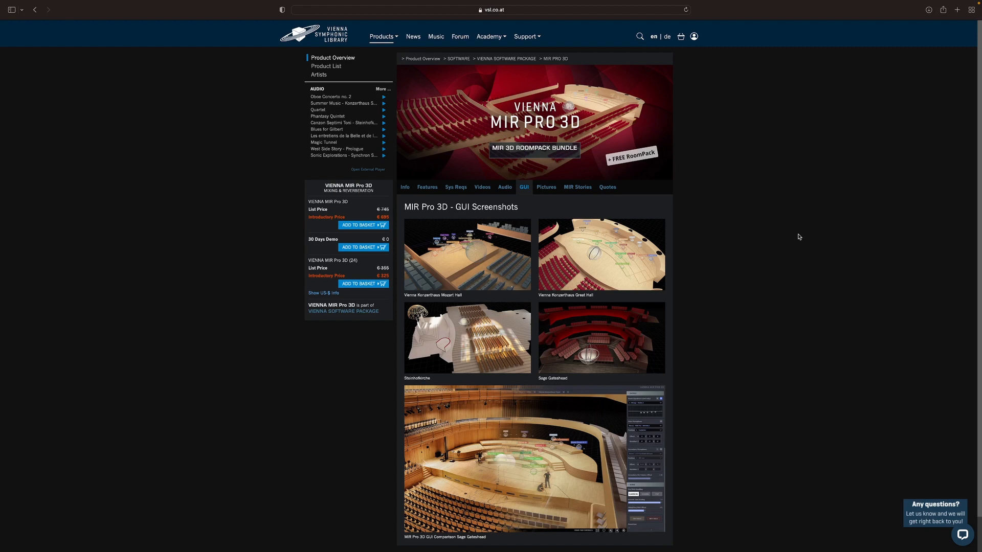
pyautogui.click(611, 258)
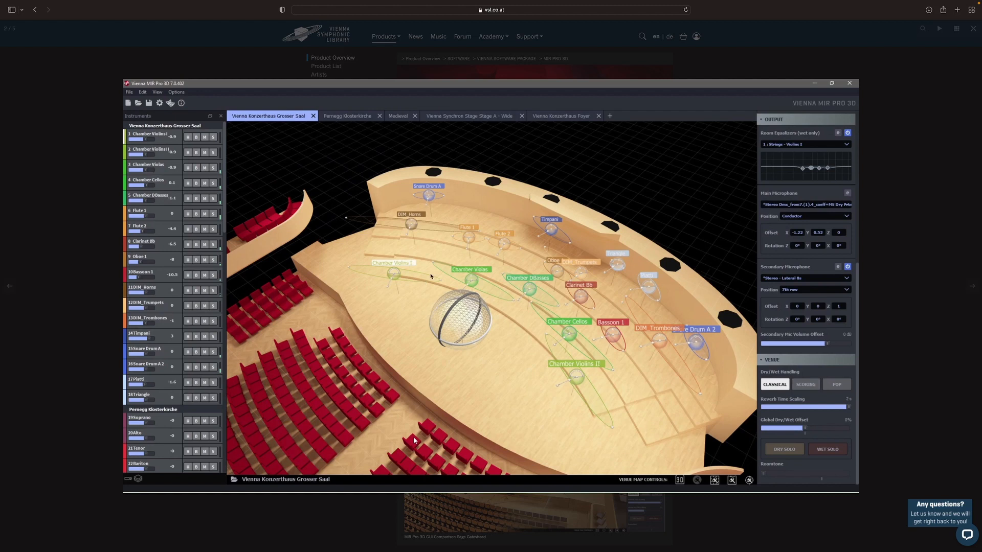
pyautogui.click(442, 392)
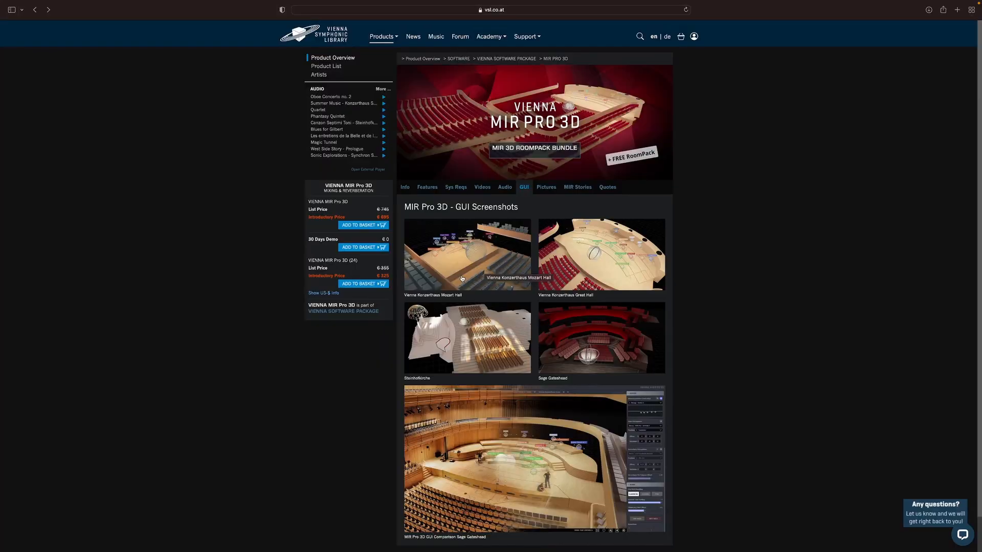
# Open the MIR 3D RoomPack 1 page by way of the RoomPack Bundle and read through its Vienna Konzerthaus hall descriptions.
pyautogui.click(529, 192)
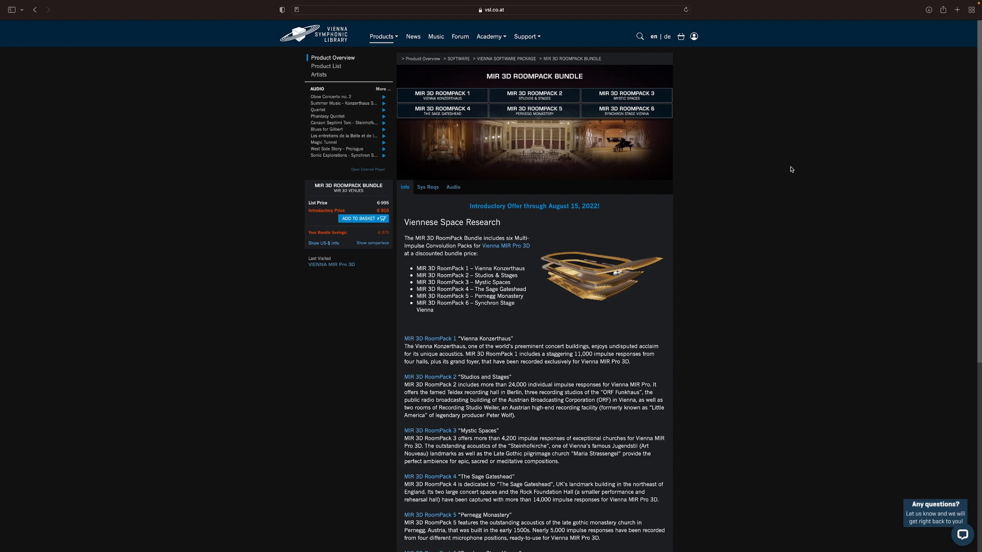
pyautogui.click(479, 109)
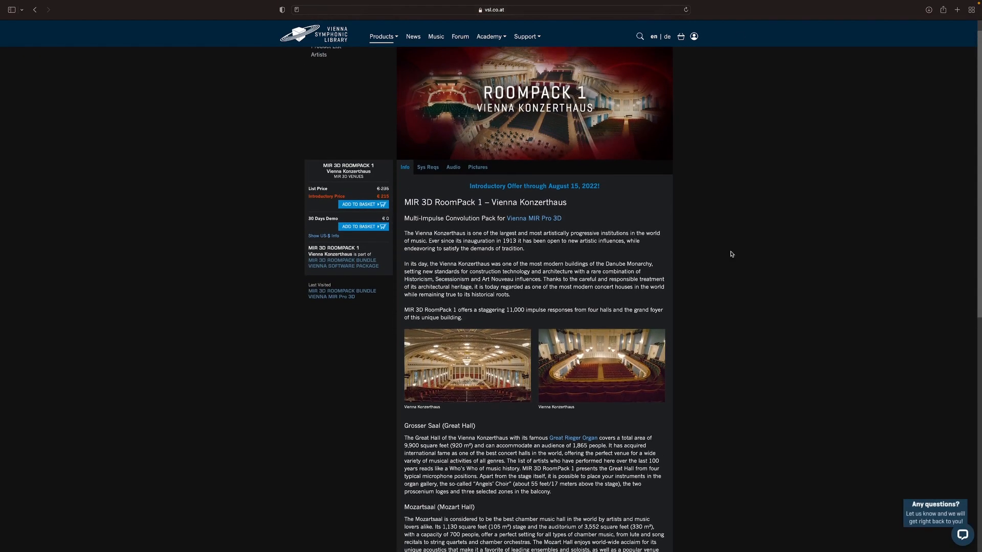
pyautogui.scroll(-5, 732, 254)
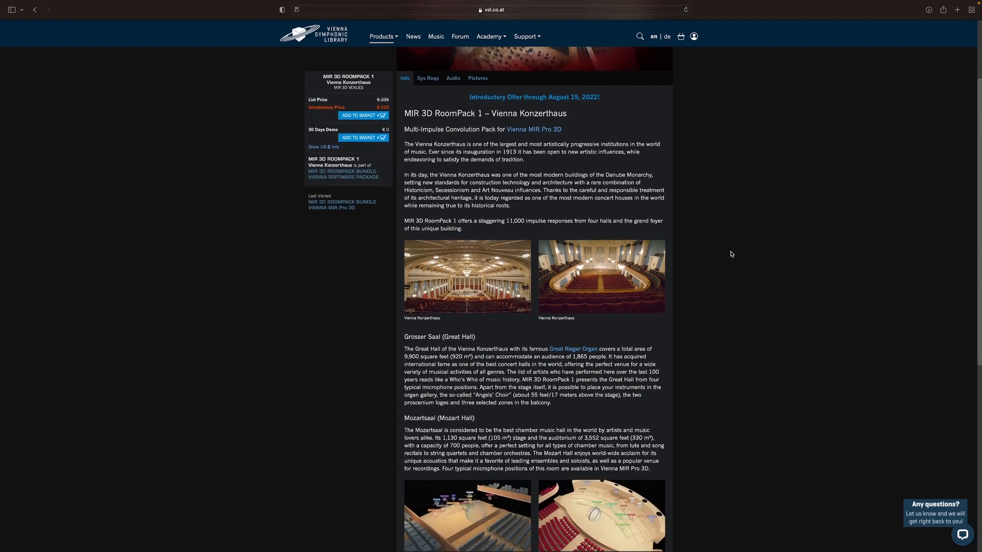
pyautogui.scroll(-5, 585, 336)
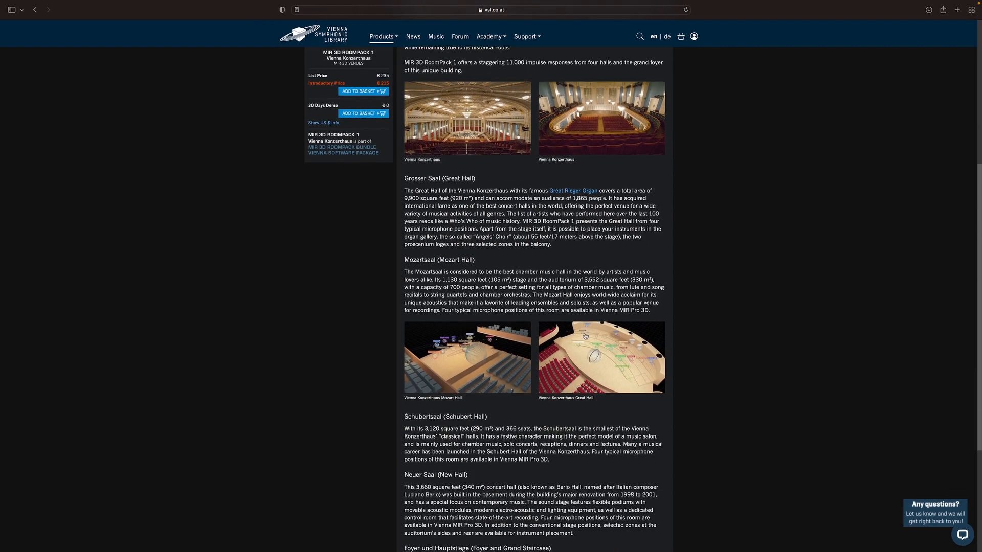
pyautogui.scroll(-1, 585, 333)
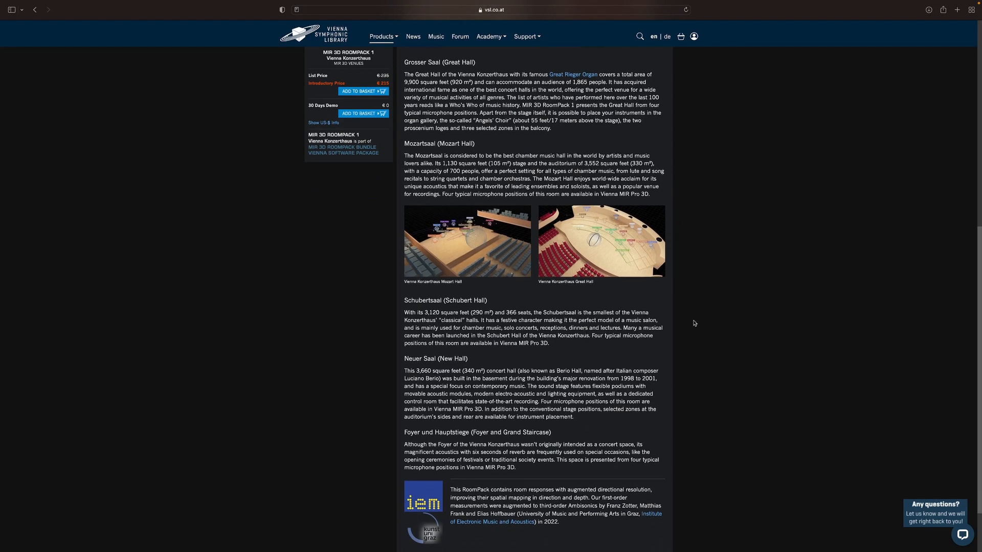
pyautogui.scroll(12, 727, 316)
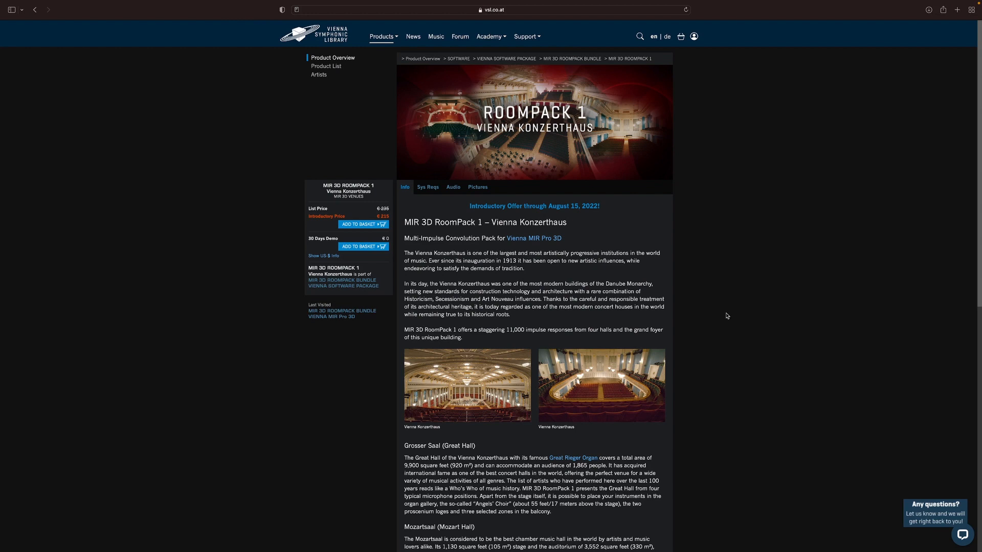
pyautogui.scroll(-5, 727, 316)
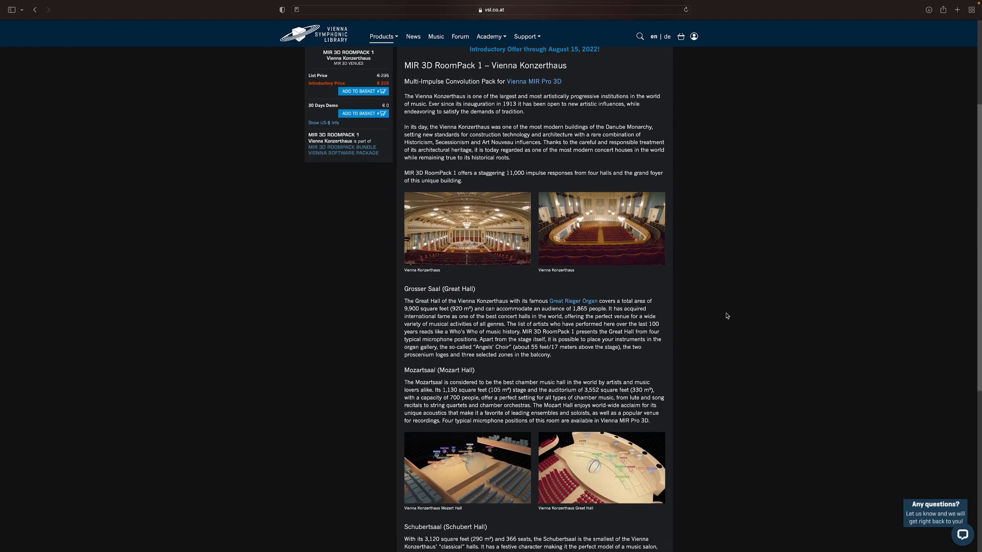
# Show the photos and GUI screenshots of MIR 3D RoomPack 1.
pyautogui.scroll(5, 727, 316)
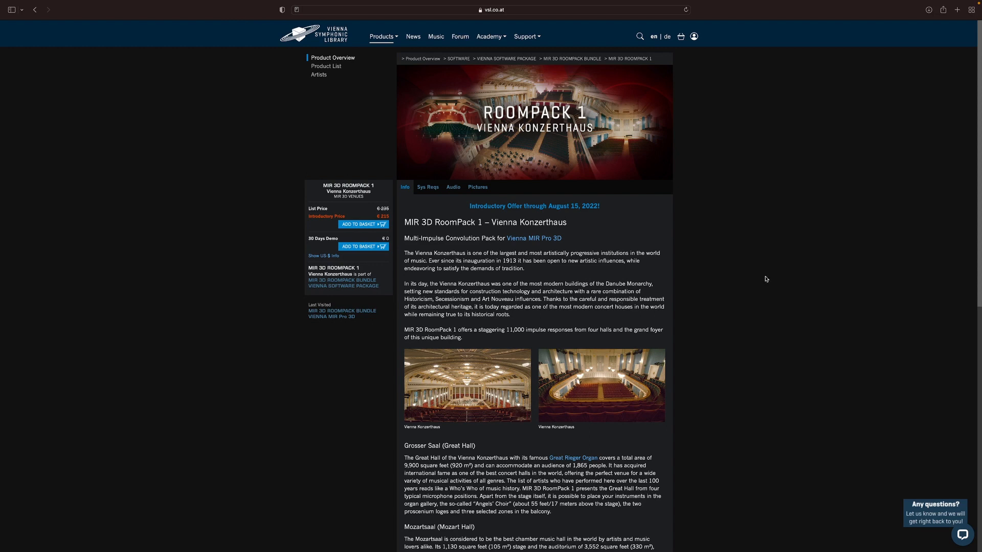
pyautogui.click(473, 188)
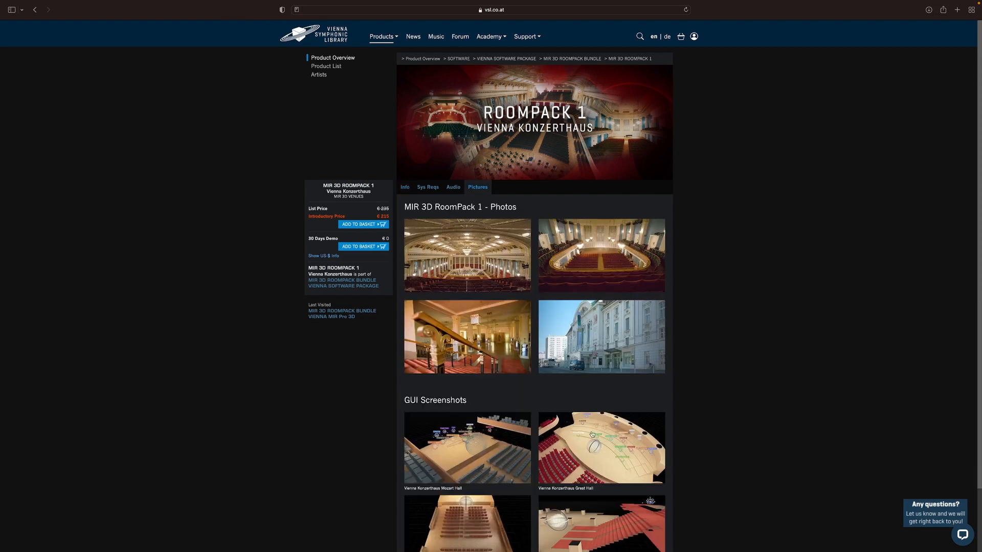
# Enlarge the Vienna Konzerthaus Mozart Hall screenshot and read through the studio descriptions on the MIR 3D RoomPack 2 page.
pyautogui.click(456, 456)
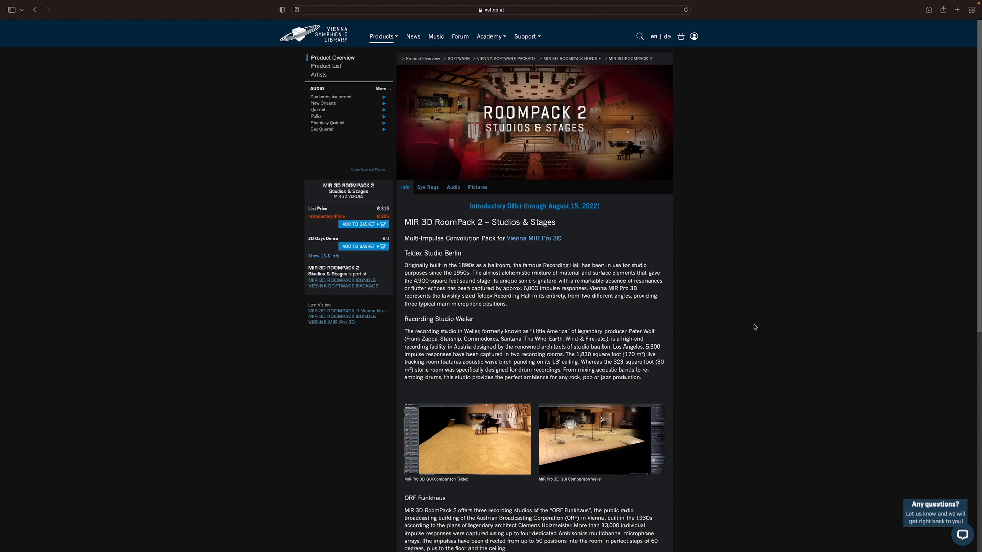
pyautogui.scroll(-5, 755, 327)
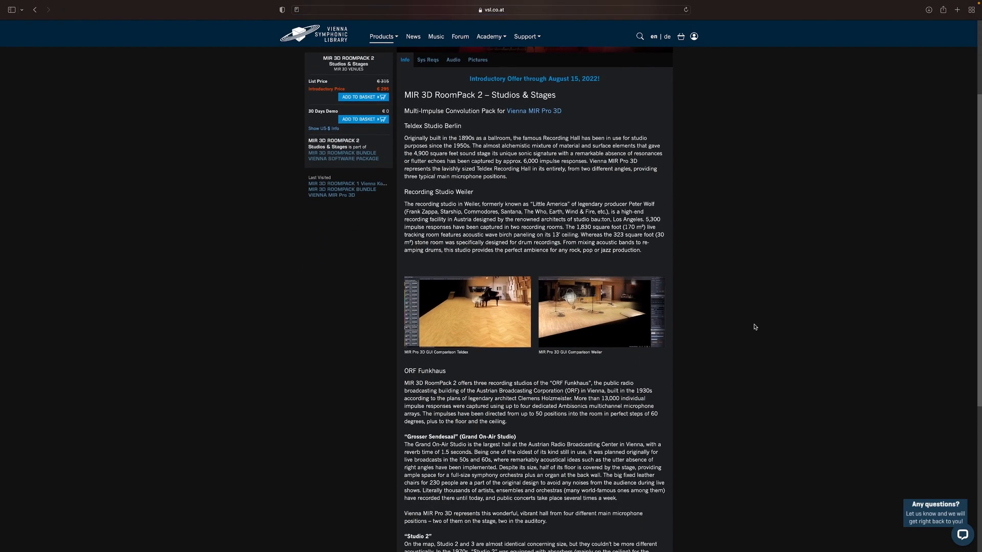
pyautogui.scroll(-2, 755, 327)
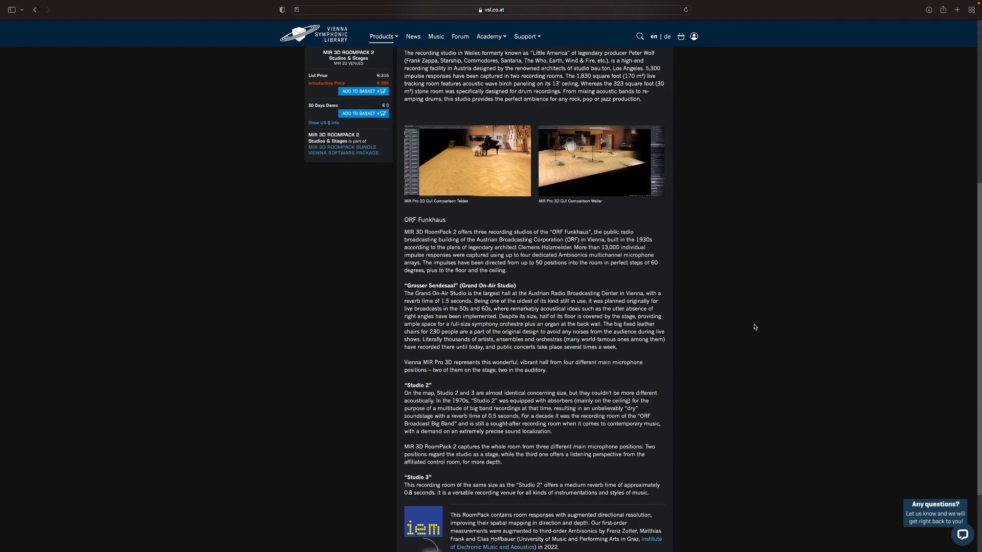
pyautogui.scroll(1, 754, 327)
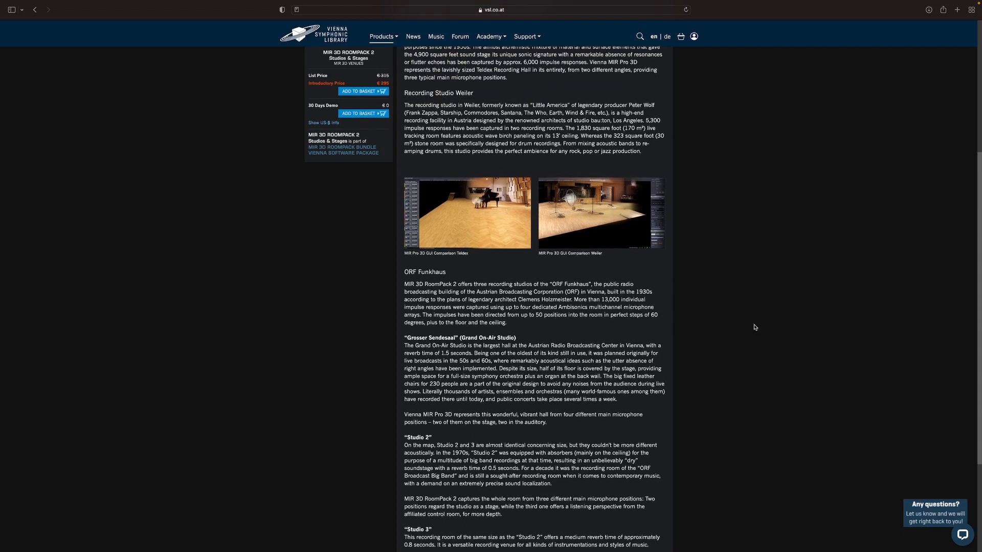
pyautogui.scroll(6, 323, 343)
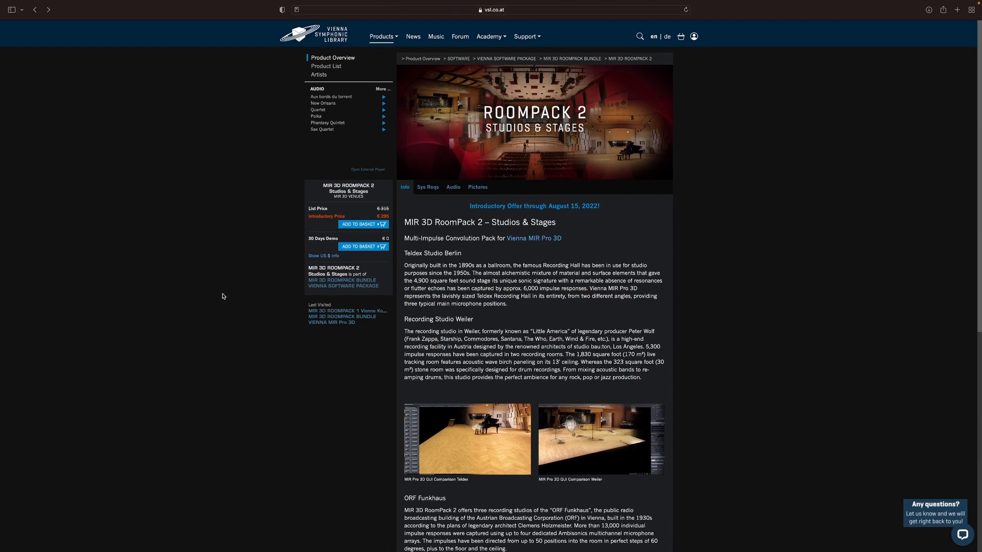
# Leave RoomPack 2 for the MIR 3D RoomPack 3 page and read through its Maria Strassengel and Steinhofkirche descriptions.
pyautogui.click(35, 13)
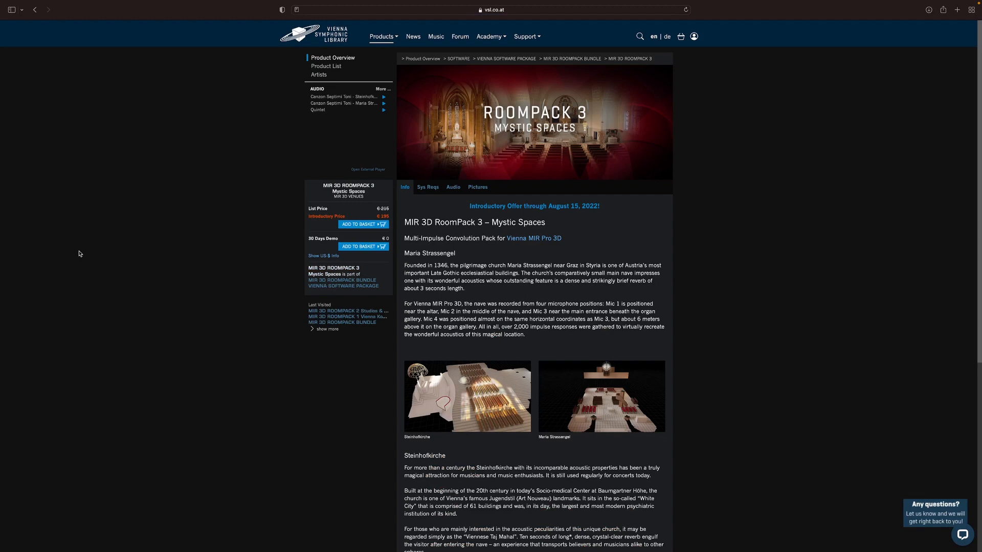
pyautogui.scroll(-3, 420, 187)
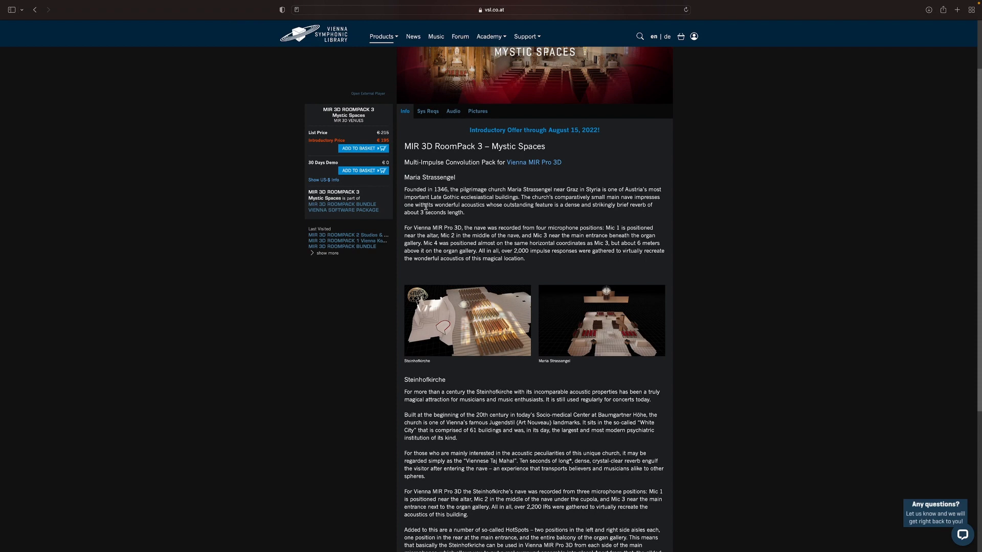
pyautogui.scroll(-4, 355, 324)
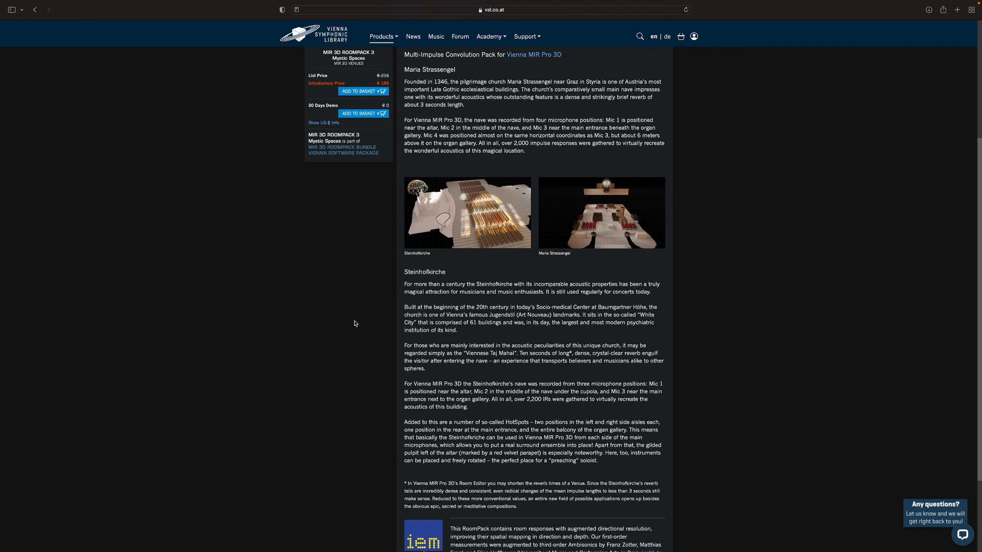
pyautogui.scroll(6, 356, 323)
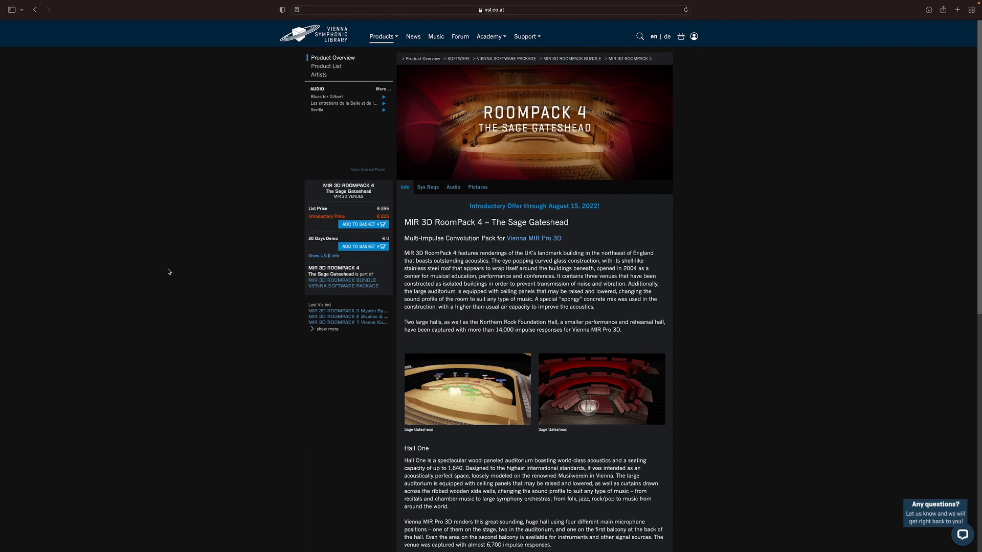
# Read through the MIR 3D RoomPack 4 Sage Gateshead and RoomPack 5 Pernegg Monastery descriptions.
pyautogui.scroll(-5, 207, 293)
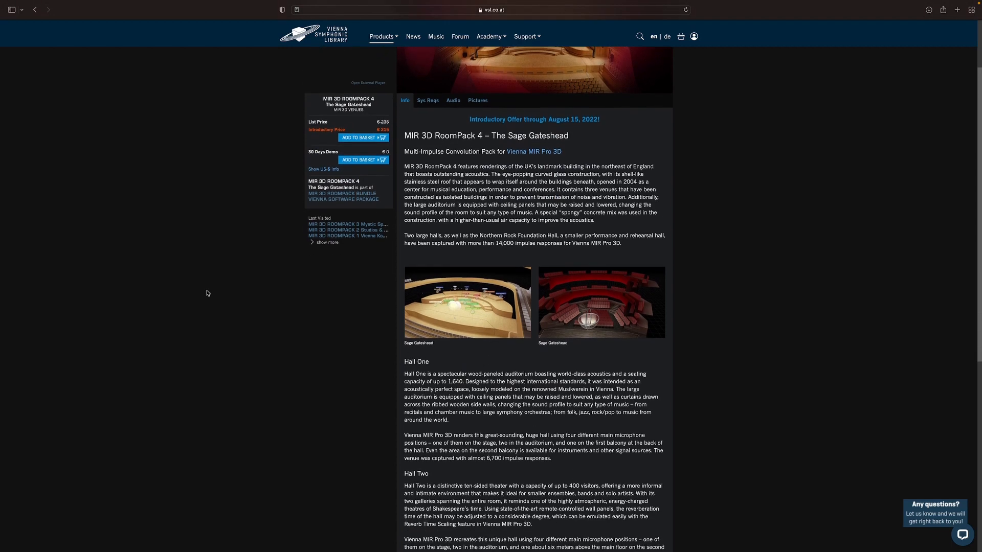
pyautogui.scroll(-4, 208, 293)
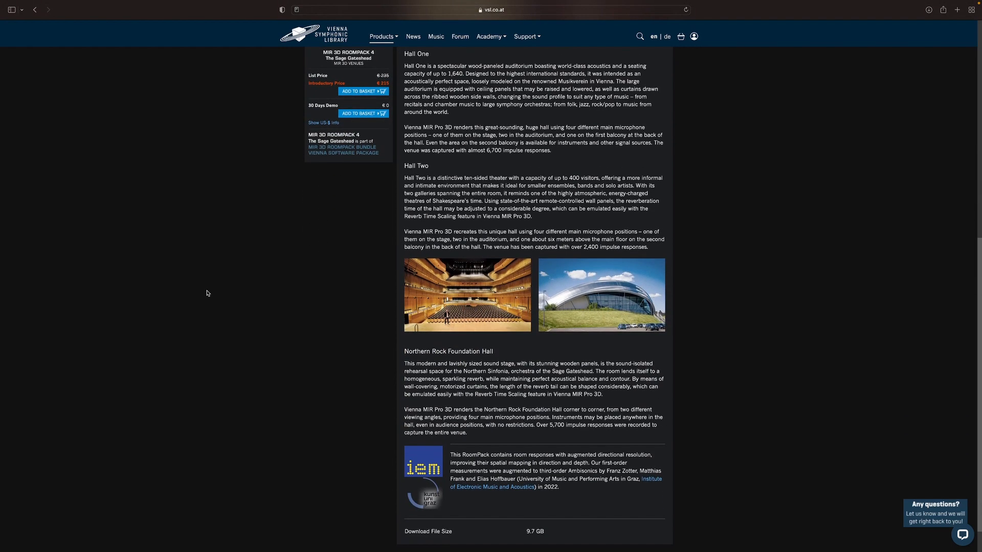
pyautogui.scroll(8, 207, 293)
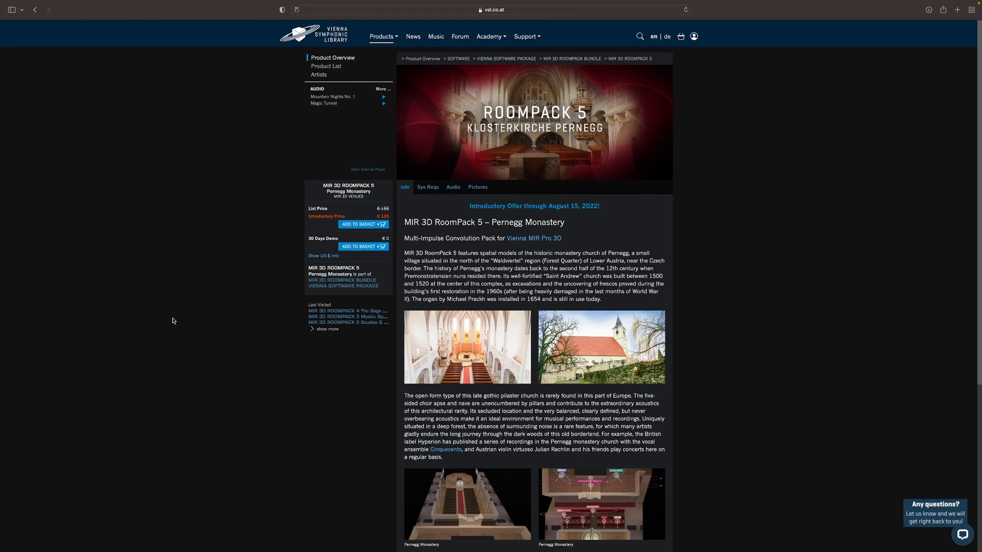
pyautogui.scroll(-5, 172, 321)
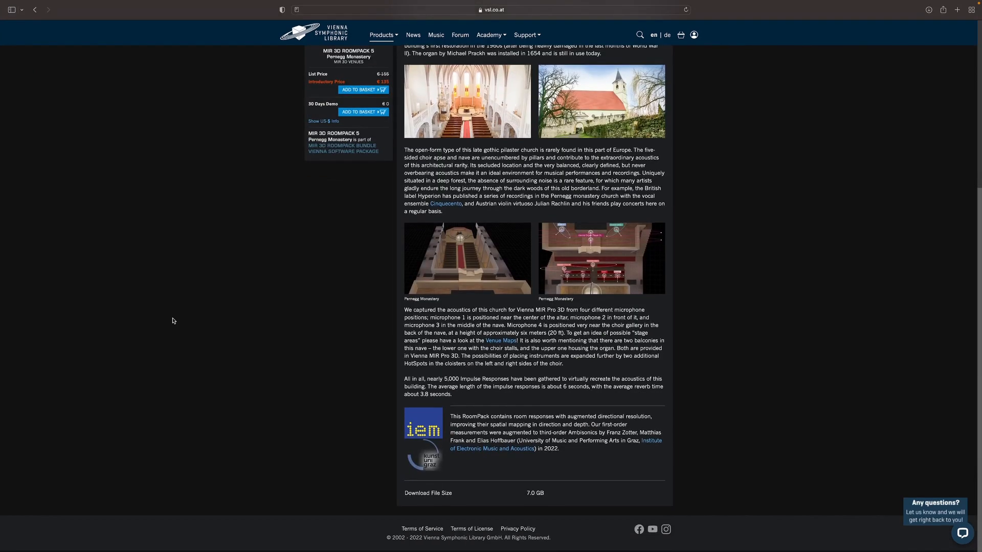
pyautogui.scroll(5, 173, 321)
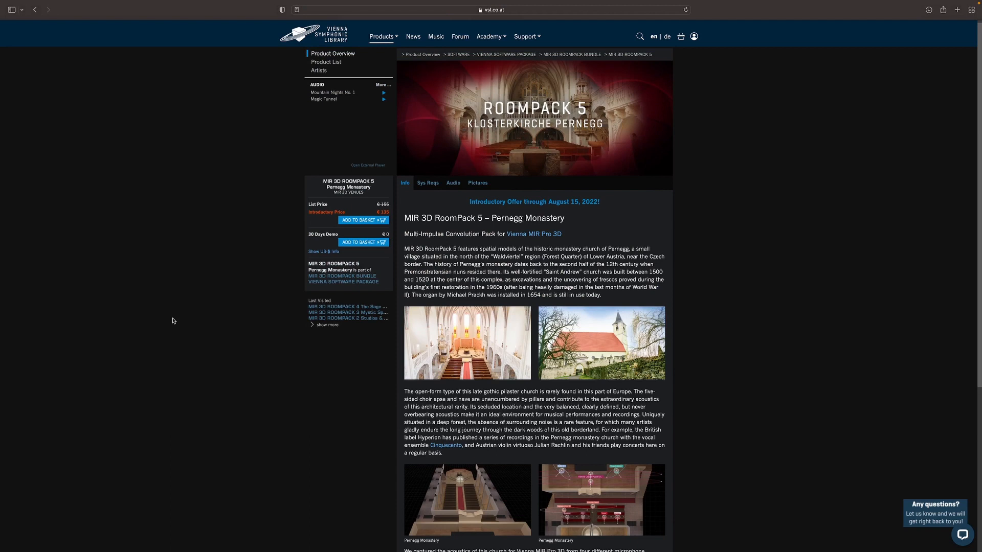
# Open the MIR 3D RoomPack 6 page and read through its Synchron Stage Vienna description.
pyautogui.click(35, 10)
pyautogui.click(632, 113)
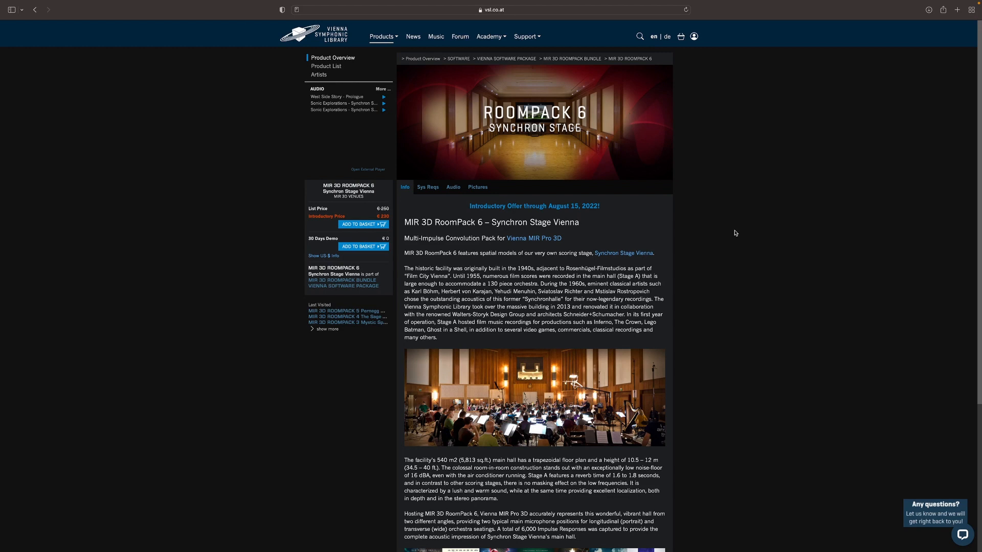
pyautogui.scroll(-5, 732, 287)
pyautogui.scroll(3, 733, 289)
pyautogui.scroll(2, 733, 290)
# View the RoomPack 6 audio demos and its enlarged empty hall photo, and return to the Vienna MIR Pro 3D product page.
pyautogui.click(452, 188)
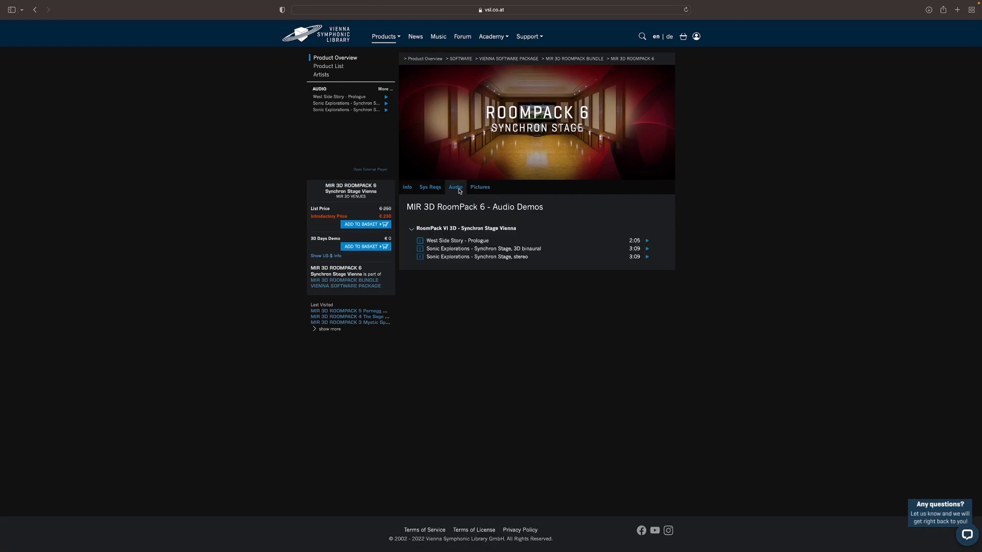
pyautogui.click(479, 188)
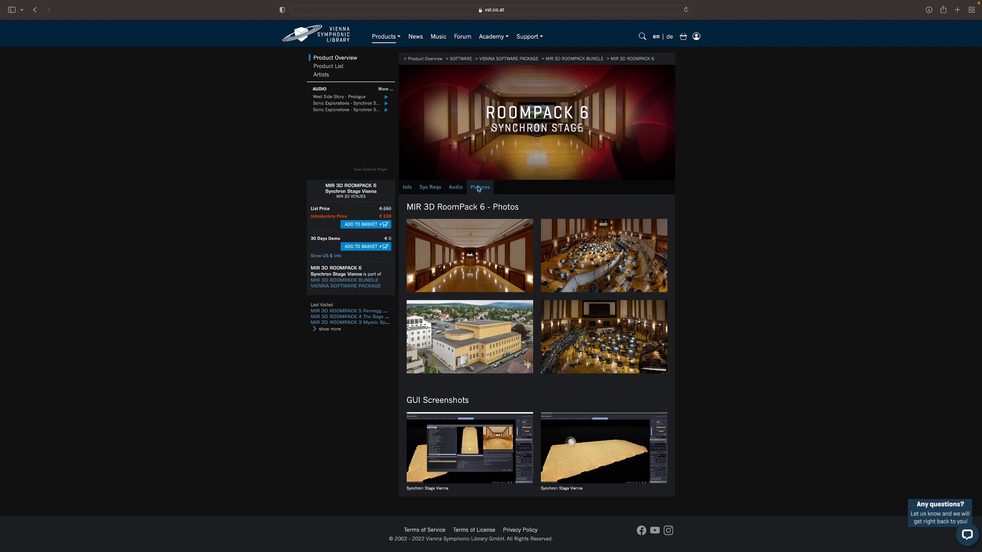
pyautogui.click(470, 249)
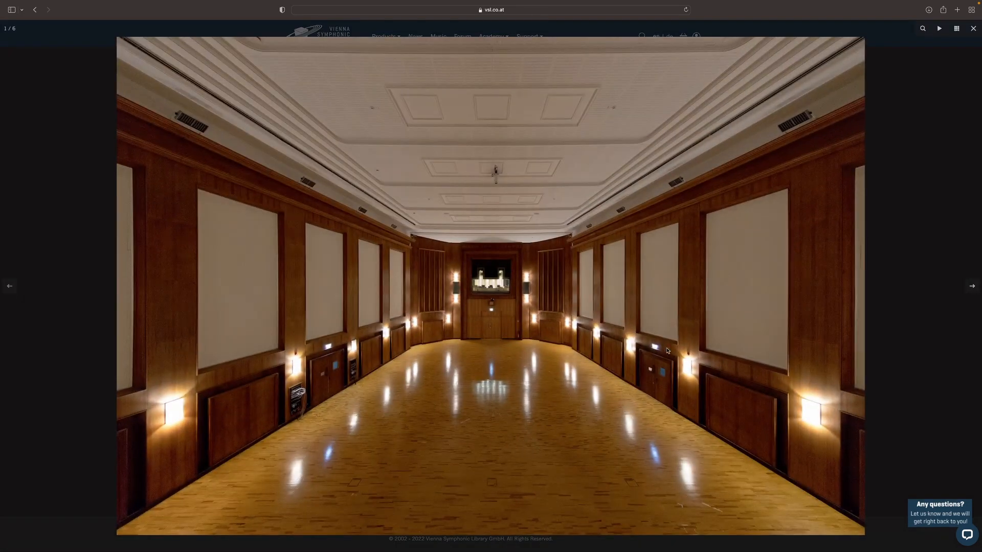
pyautogui.click(105, 170)
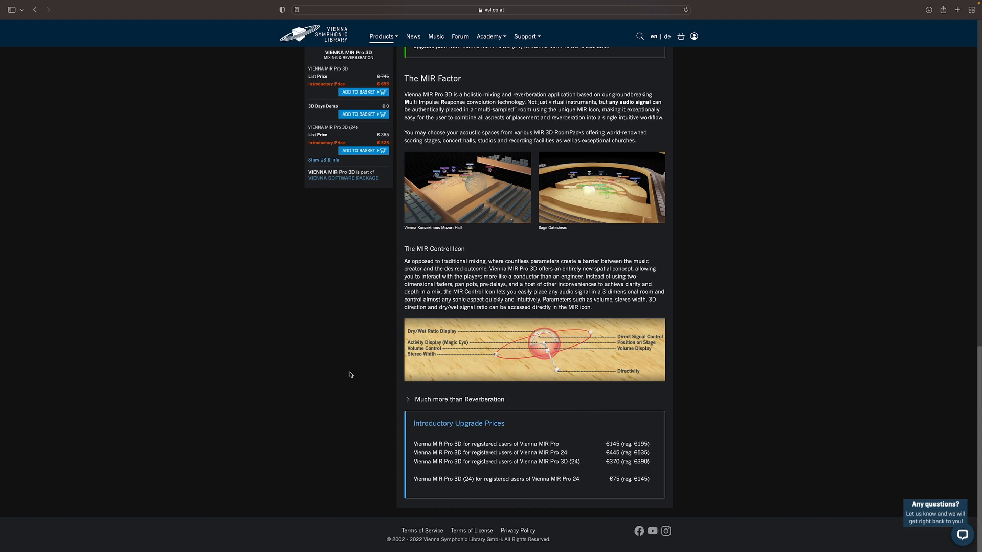
pyautogui.scroll(10, 343, 374)
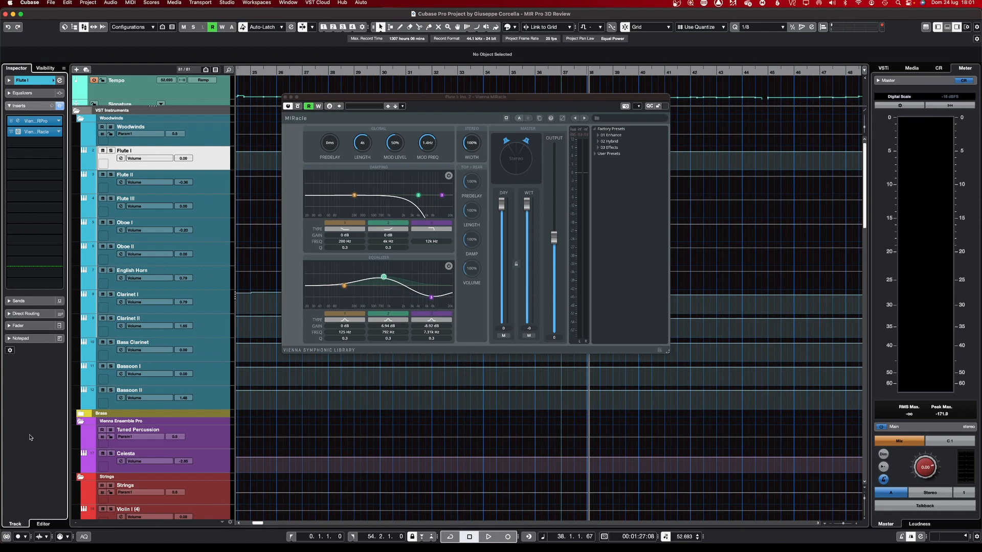
# Switch to Cubase and browse the factory preset folders of Vienna MIRacle on Flute I, including 01 Enhance and 02 Hybrid.
pyautogui.click(598, 135)
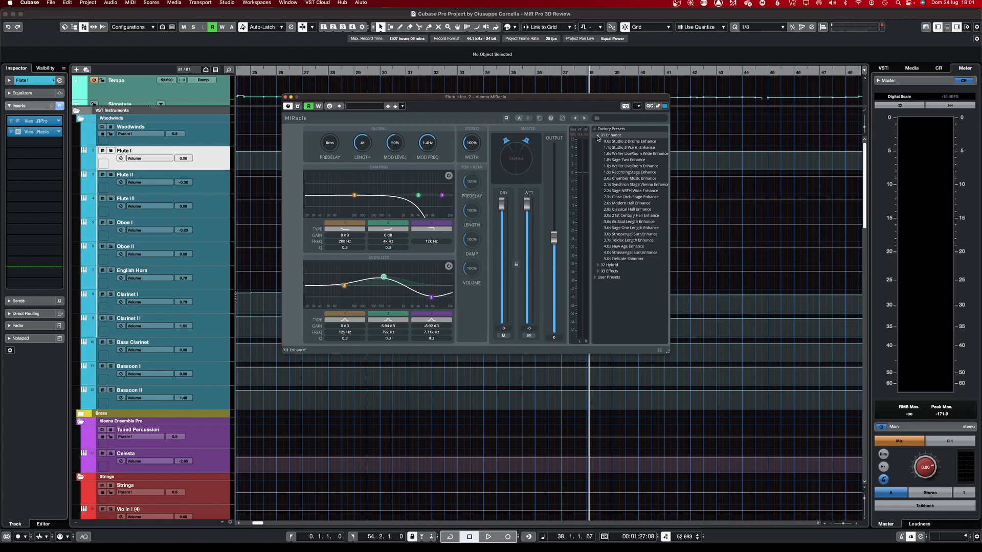
pyautogui.click(598, 136)
pyautogui.click(598, 141)
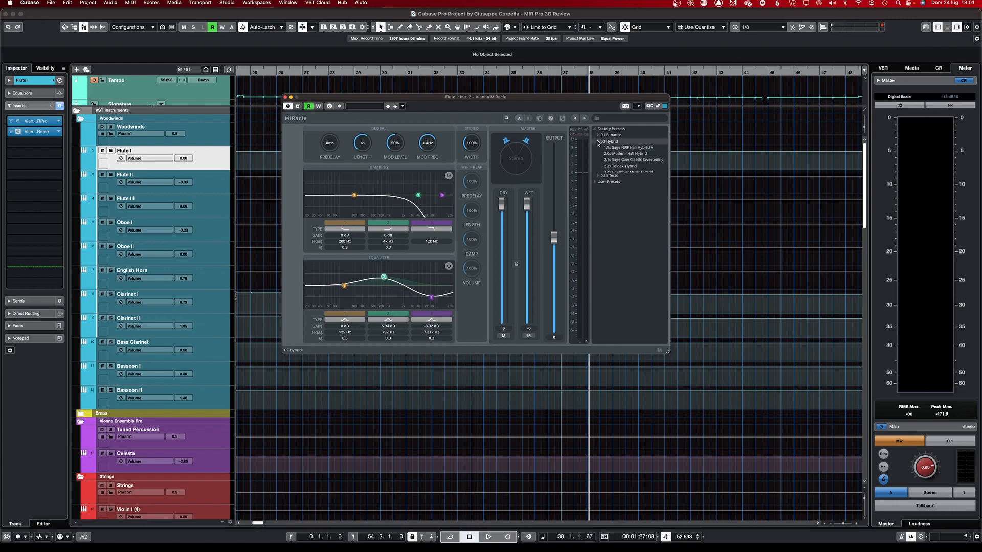
pyautogui.click(597, 203)
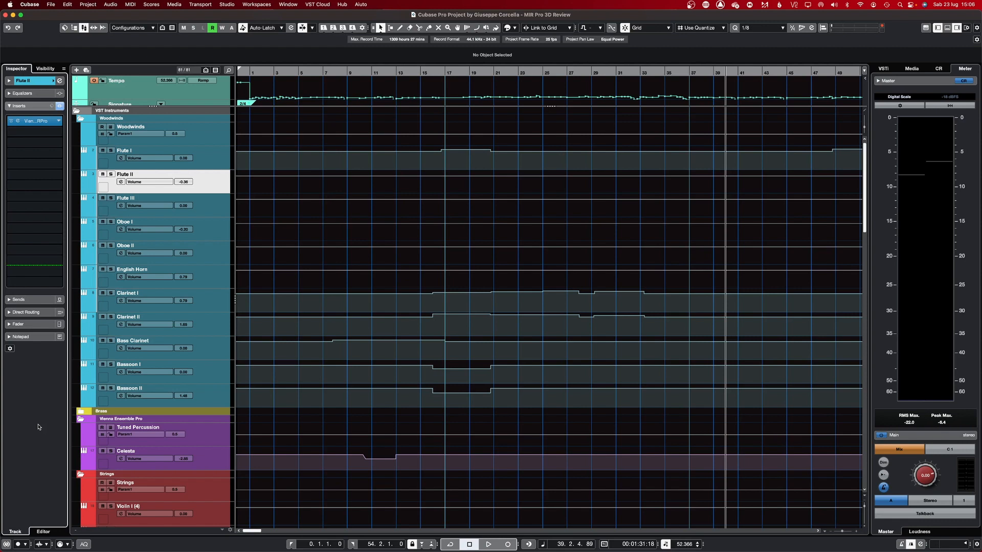
# Load Vienna MIR Pro in Flute II's insert slot, and convert the plug-in to a room tone generator and back.
pyautogui.click(59, 120)
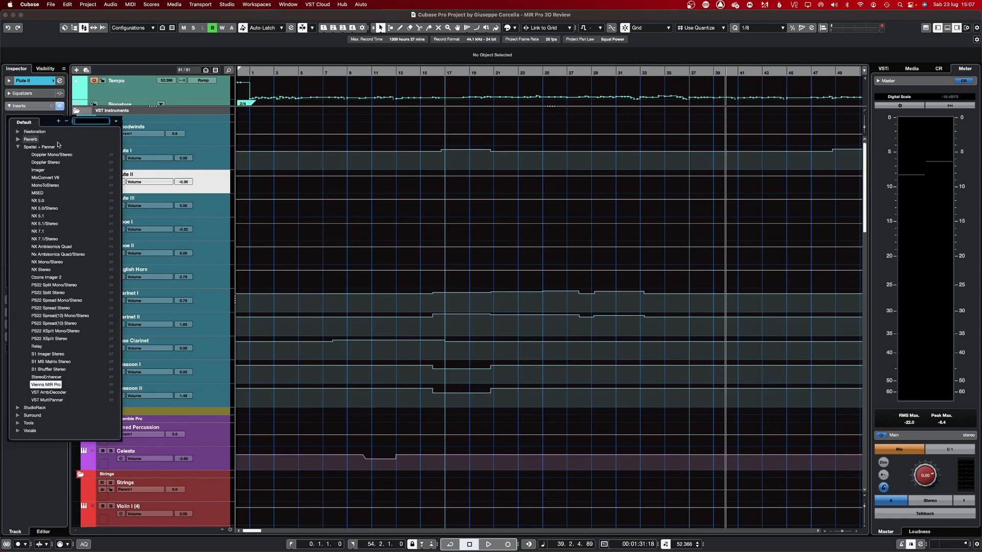
pyautogui.click(46, 385)
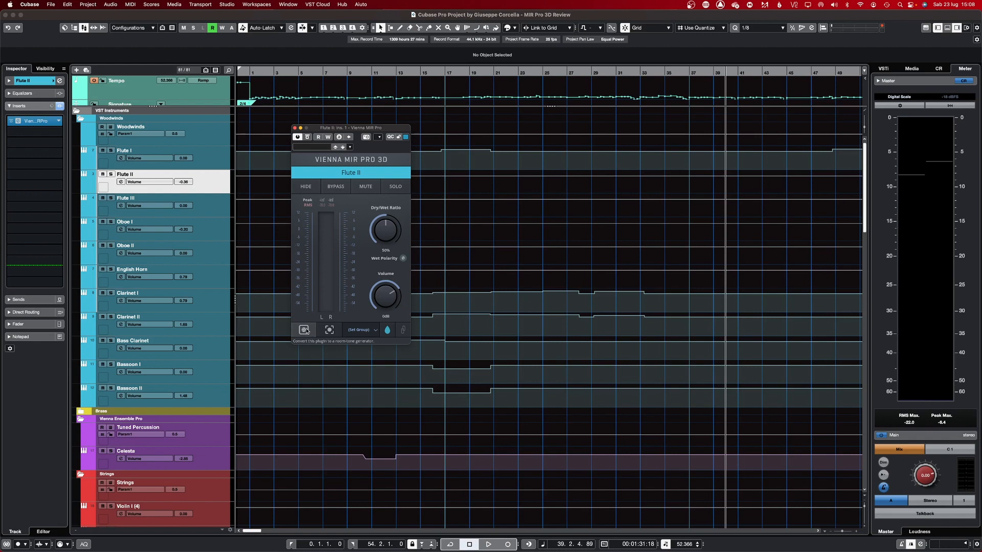
pyautogui.click(304, 330)
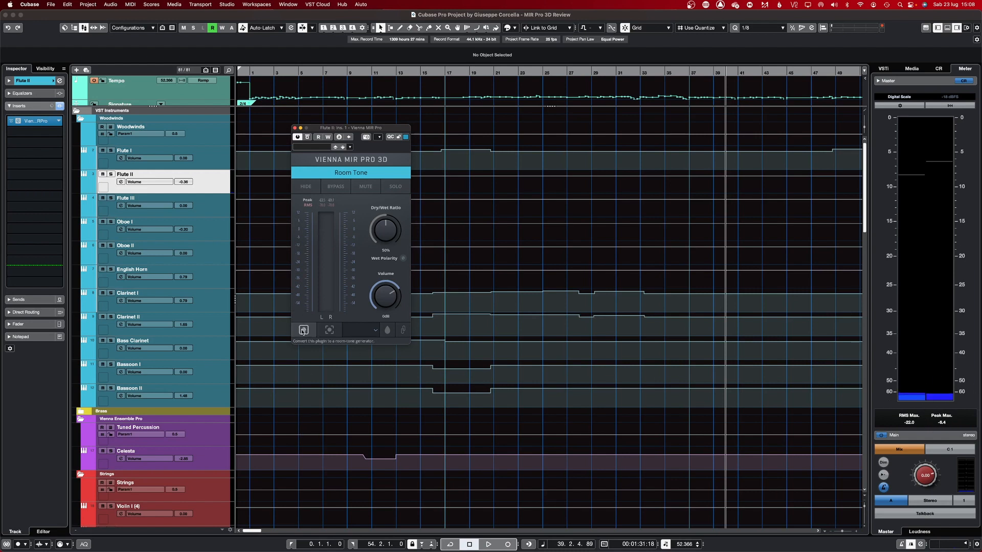
pyautogui.click(303, 331)
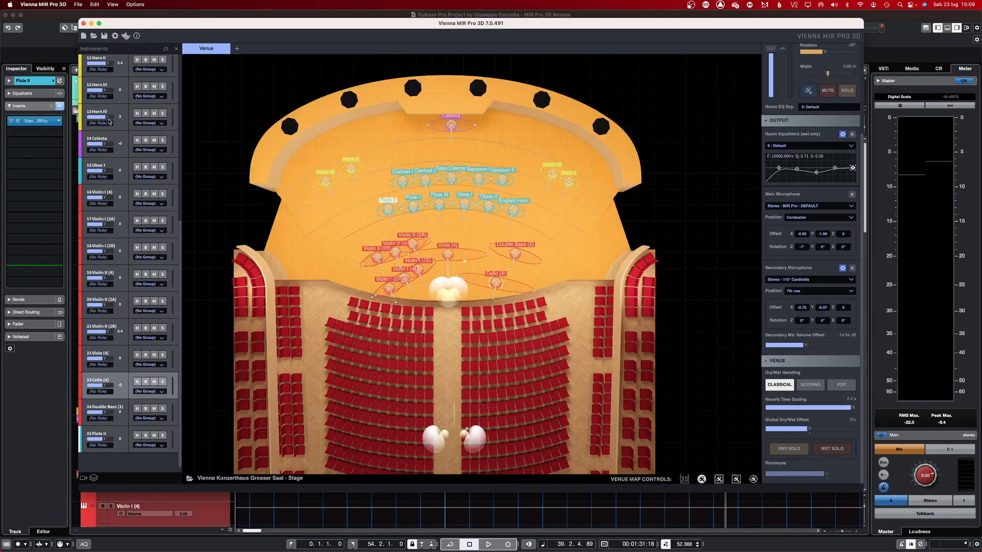
# Switch the instrument list to compact channel strips and back to tall ones, and place Flute II directly below Flute I.
pyautogui.scroll(8, 120, 129)
pyautogui.scroll(2, 120, 129)
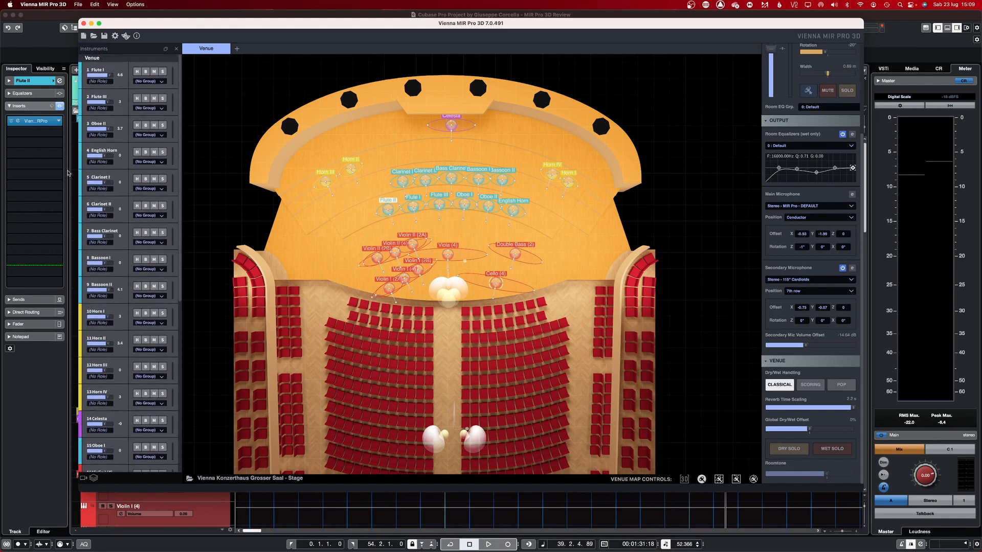
pyautogui.click(83, 480)
pyautogui.click(82, 480)
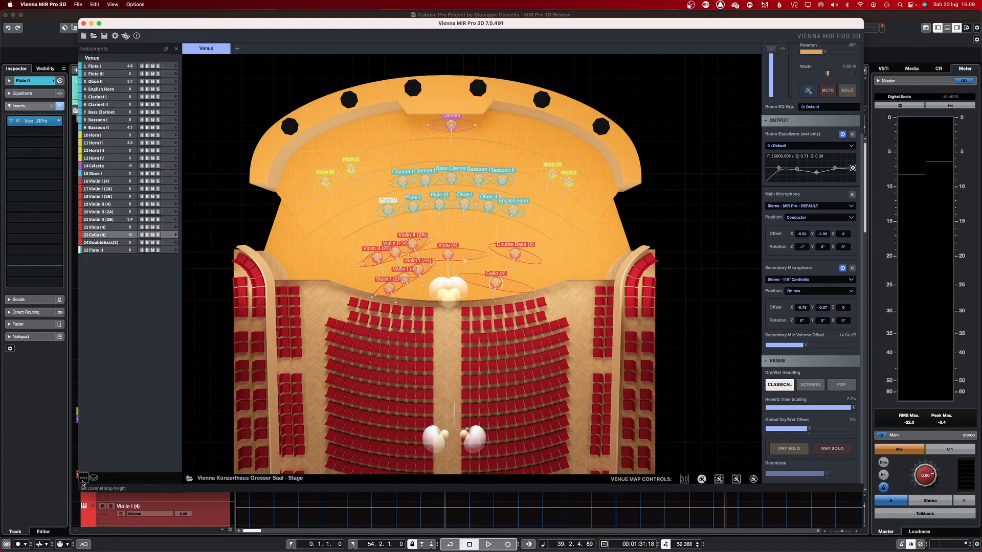
pyautogui.click(82, 481)
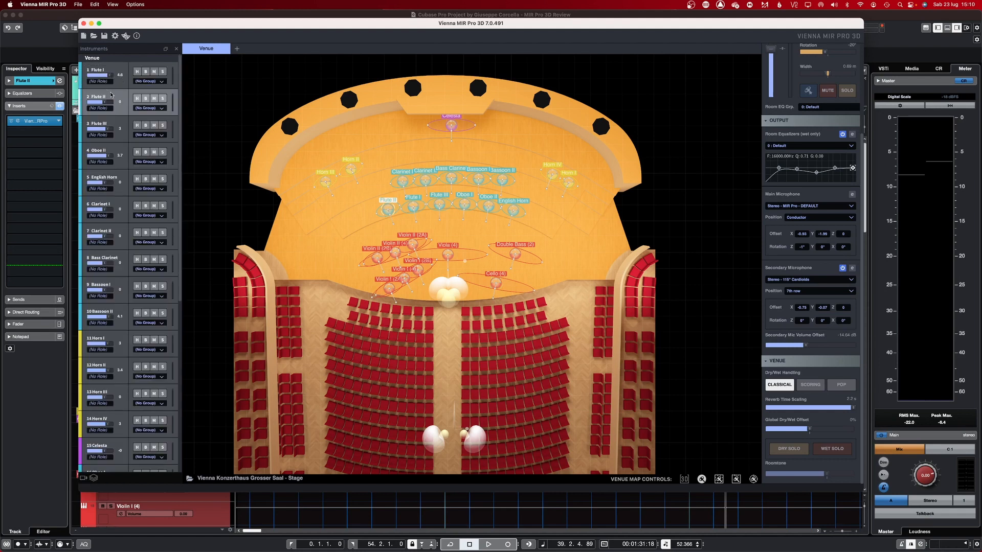
# Try the hide, mute and solo switches of Flute I in the instrument list, turning each on and off again.
pyautogui.click(137, 75)
pyautogui.click(138, 75)
pyautogui.click(153, 70)
pyautogui.click(152, 70)
pyautogui.click(163, 69)
pyautogui.click(162, 71)
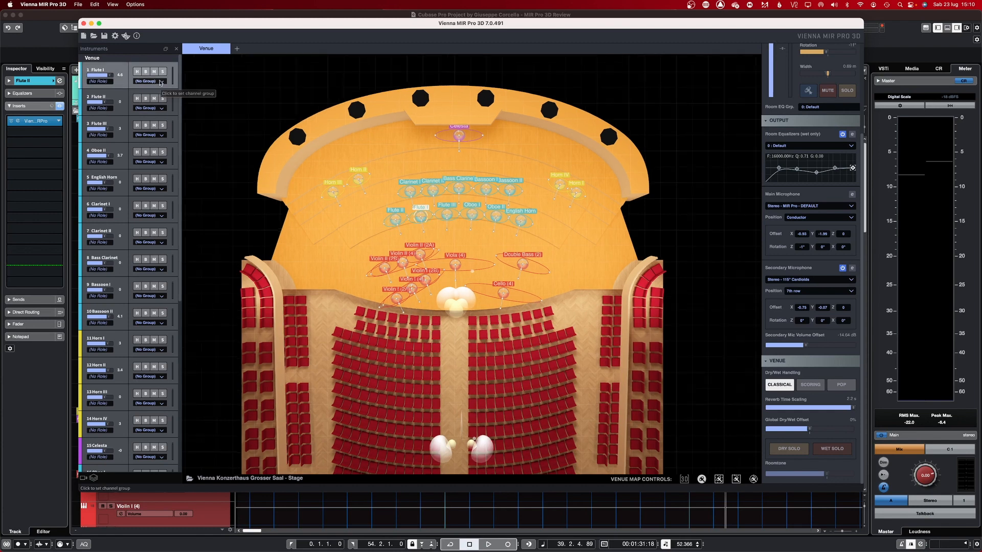
# Open the Group Settings from Flute I's channel group options and add a new group.
pyautogui.click(160, 81)
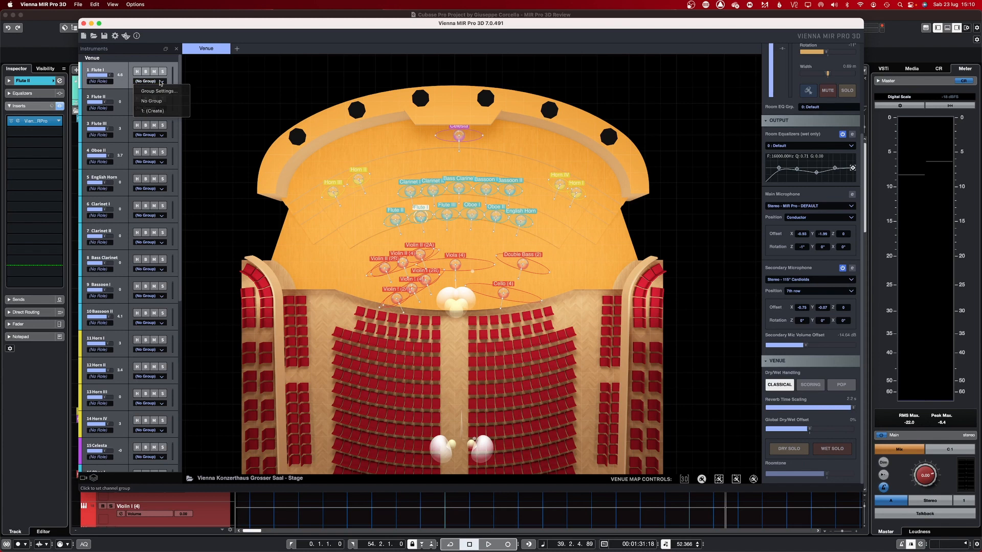
pyautogui.click(161, 83)
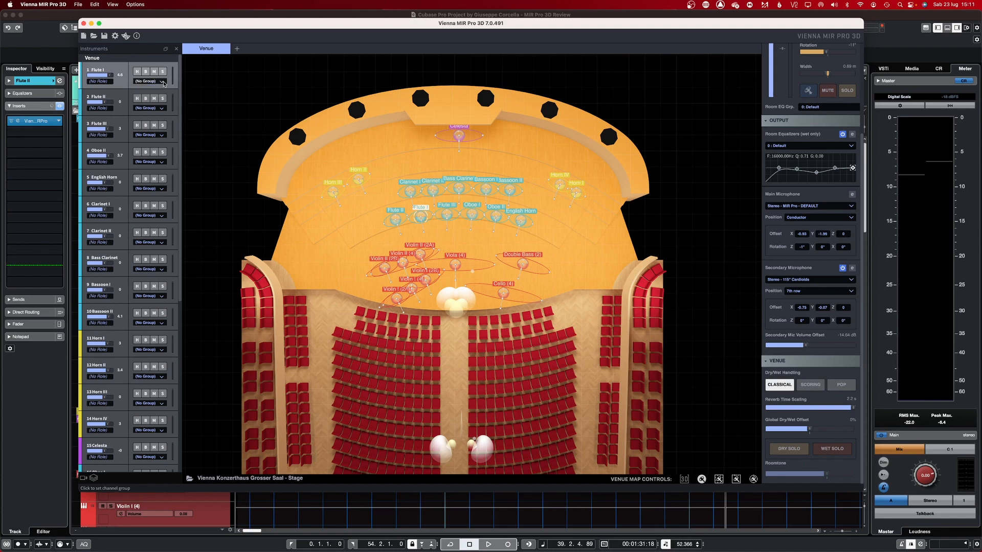
pyautogui.click(161, 82)
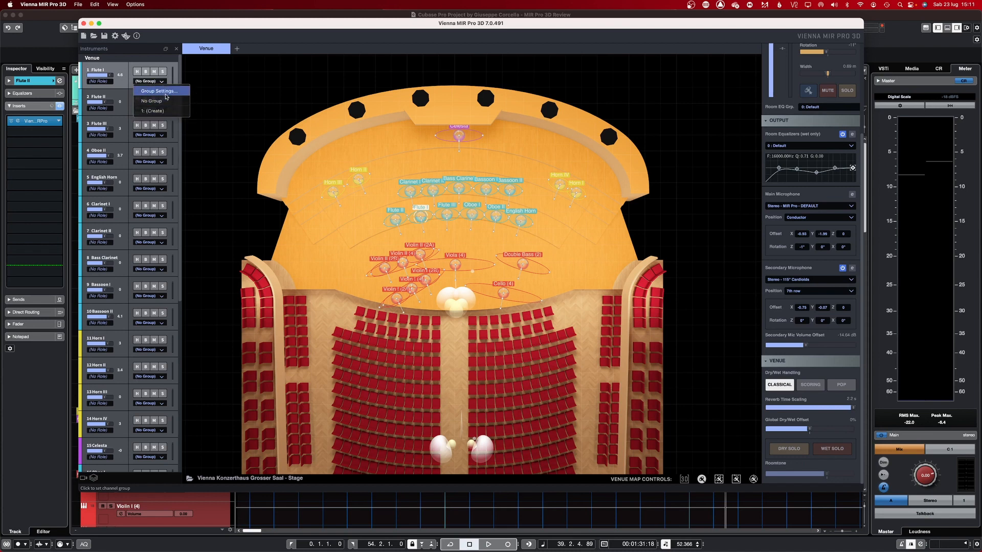
pyautogui.click(165, 94)
pyautogui.click(194, 187)
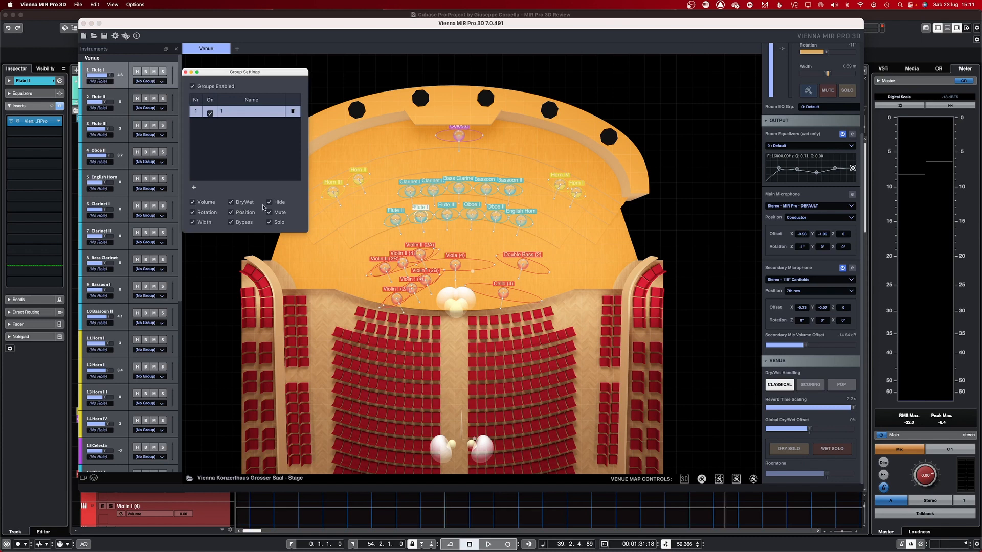
# Assign Flute I to channel group 1 and return it to no group.
pyautogui.click(148, 81)
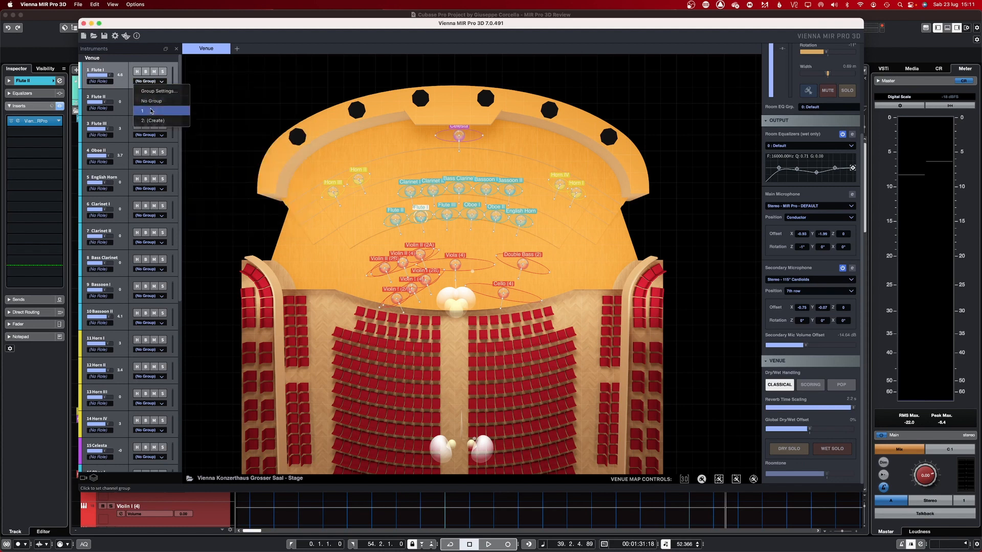
pyautogui.click(151, 111)
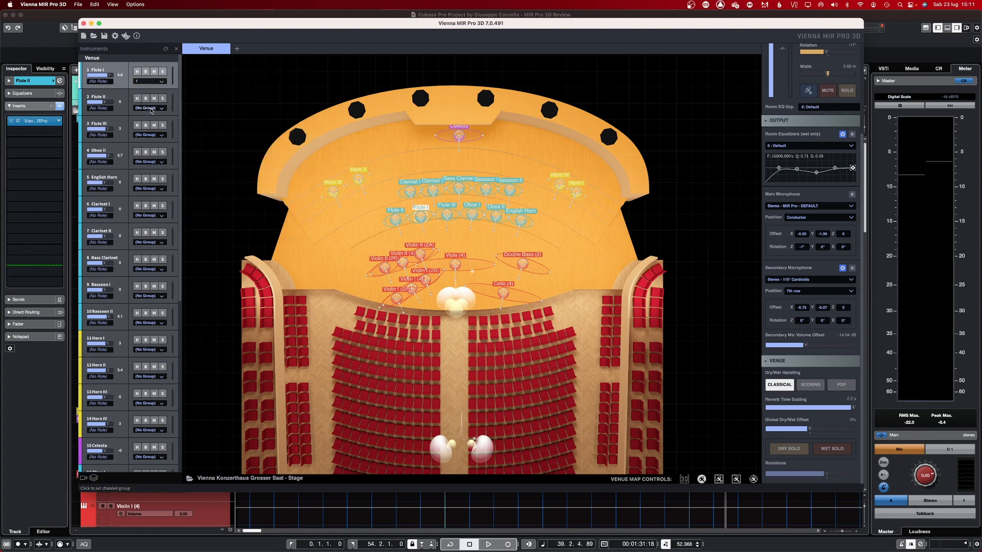
pyautogui.click(160, 82)
pyautogui.click(151, 100)
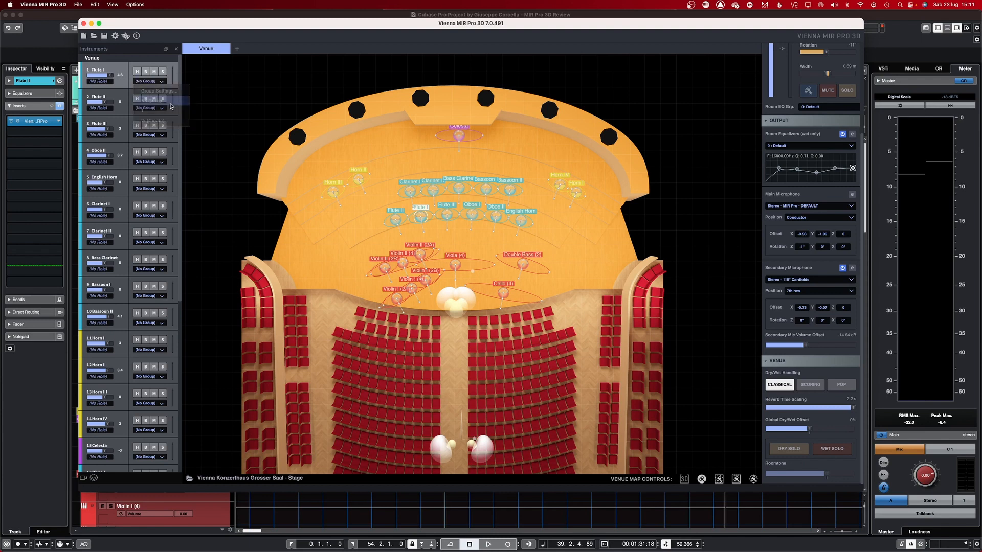
# Open the preferences to review the engine, instrument profile, folder and plug-in options, and close them.
pyautogui.click(115, 36)
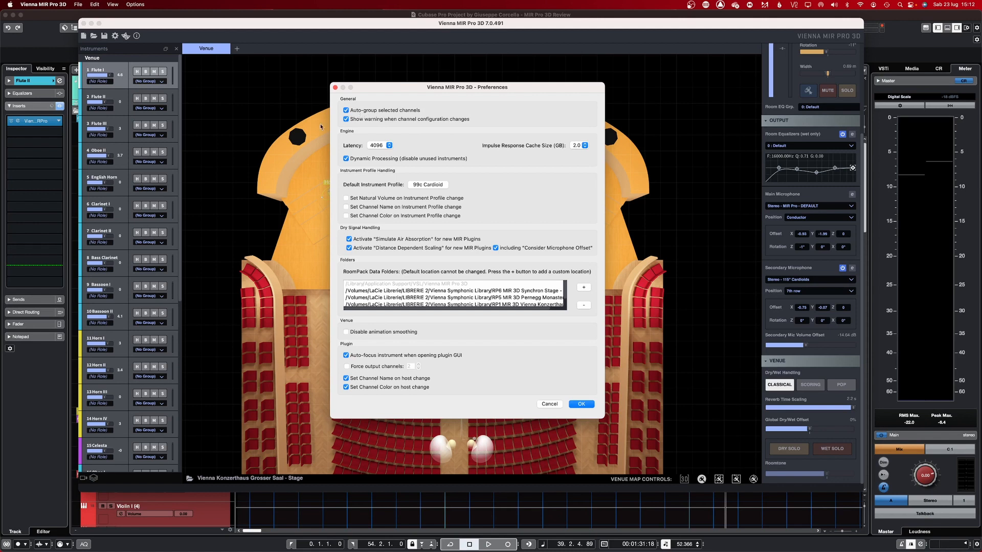
pyautogui.press('Return')
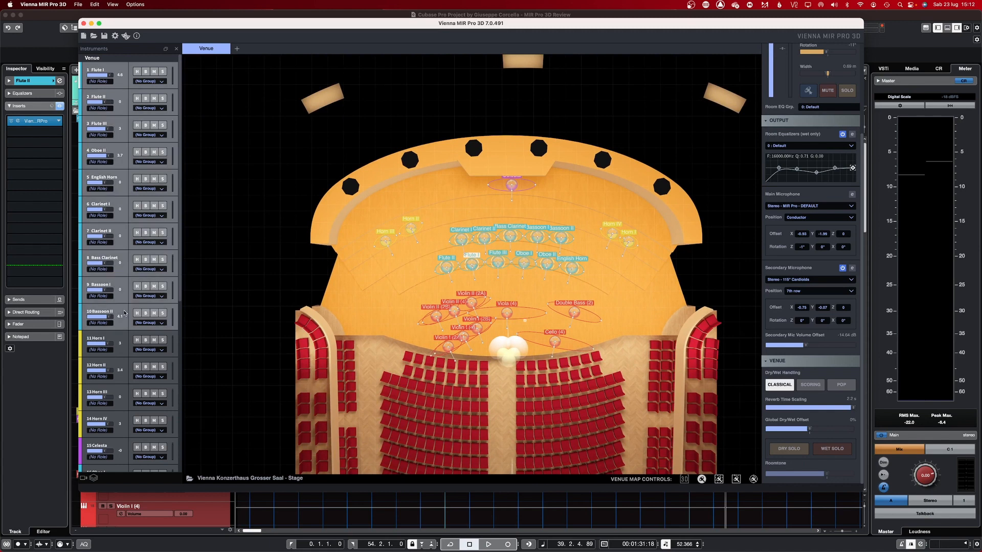
# Shift Flute III slightly on the stage, and try Oboe I nearer the strings before placing it back between Flute III and Oboe II.
pyautogui.click(498, 262)
pyautogui.scroll(5, 503, 262)
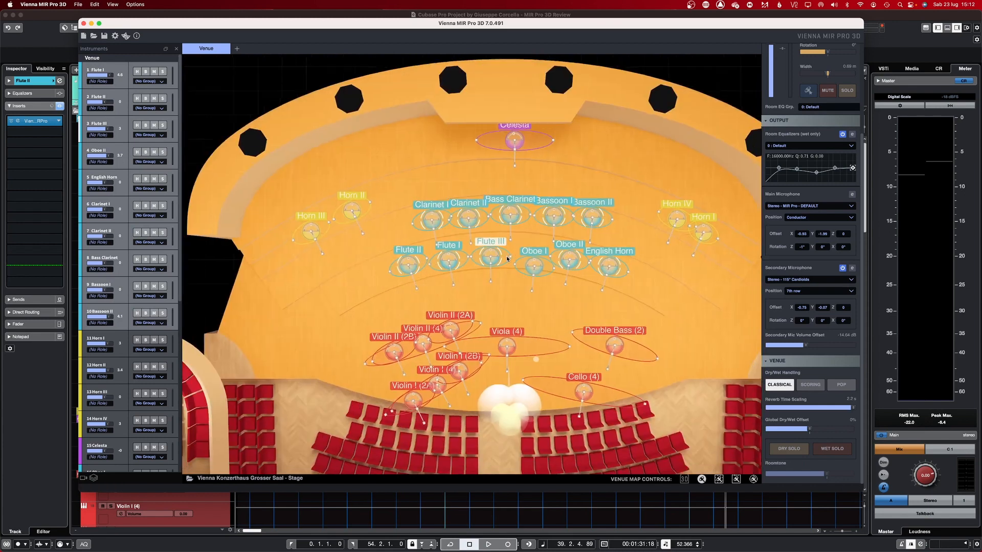
pyautogui.moveTo(488, 264); pyautogui.dragTo(488, 269)
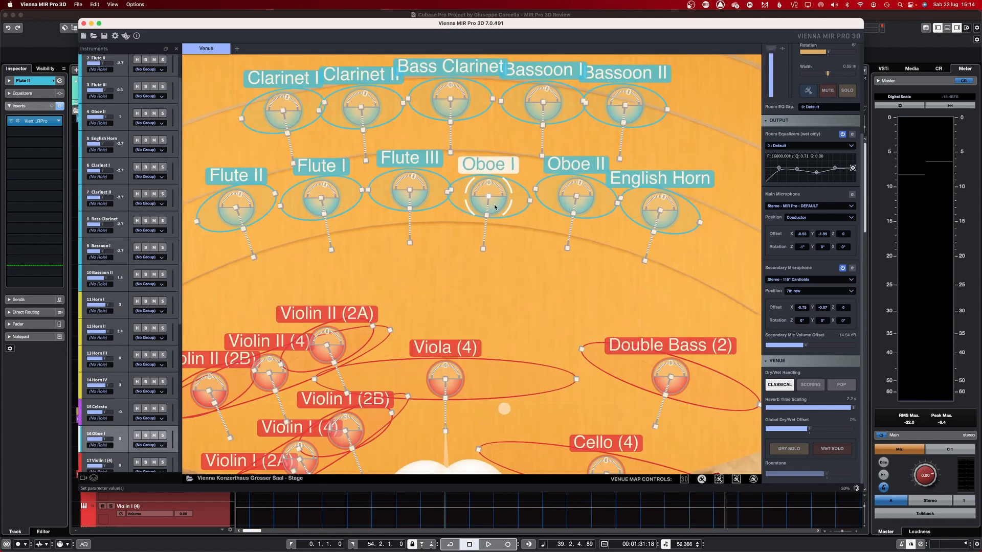
pyautogui.moveTo(501, 207)
pyautogui.mouseDown()
pyautogui.moveTo(501, 251)
pyautogui.moveTo(510, 203)
pyautogui.mouseUp()
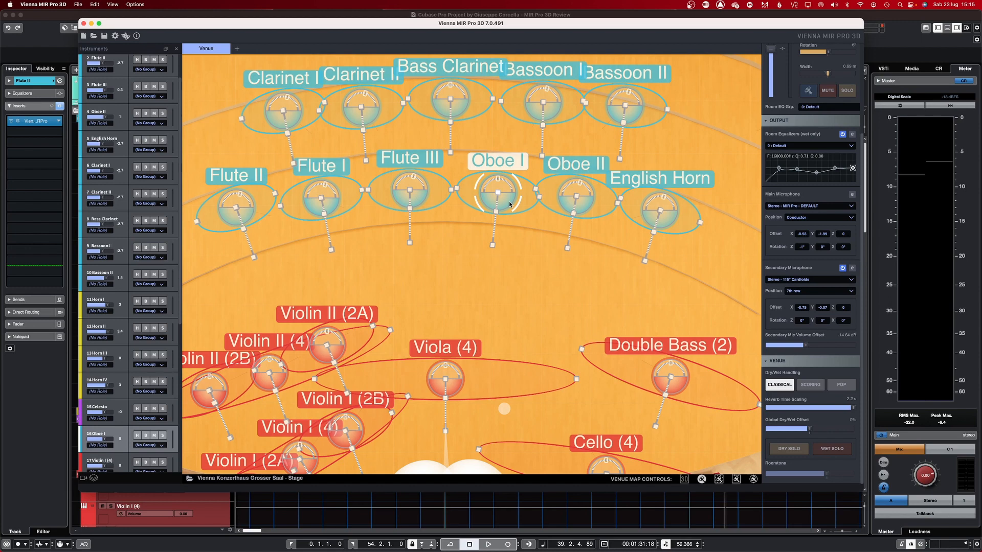
pyautogui.moveTo(510, 205); pyautogui.dragTo(431, 276)
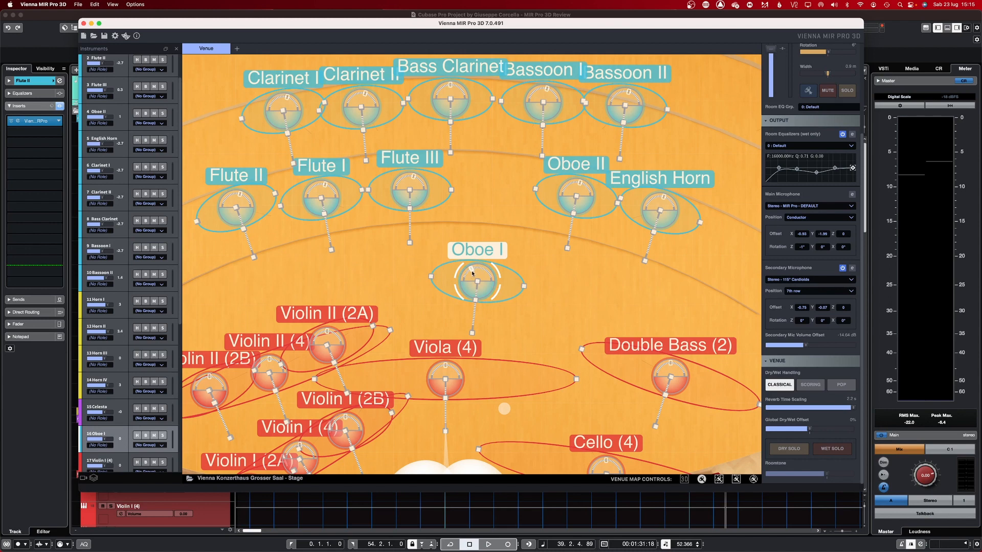
pyautogui.moveTo(476, 303)
pyautogui.mouseDown()
pyautogui.moveTo(474, 318)
pyautogui.moveTo(474, 306)
pyautogui.mouseUp()
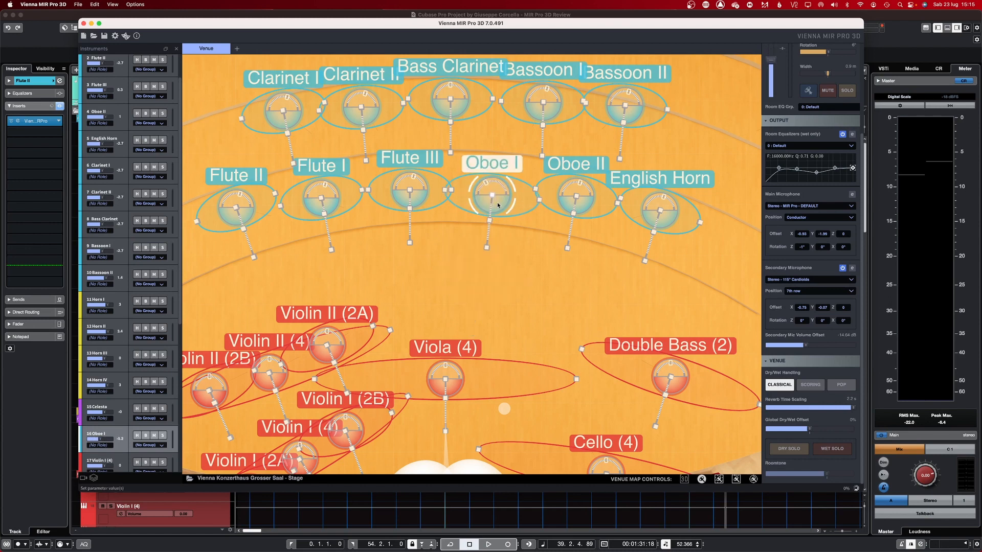
# Try a rotation of -29° on Oboe I, and adjust its dry/wet ratio to 40%, width to 0.62 m and volume to -4.
pyautogui.scroll(5, 567, 261)
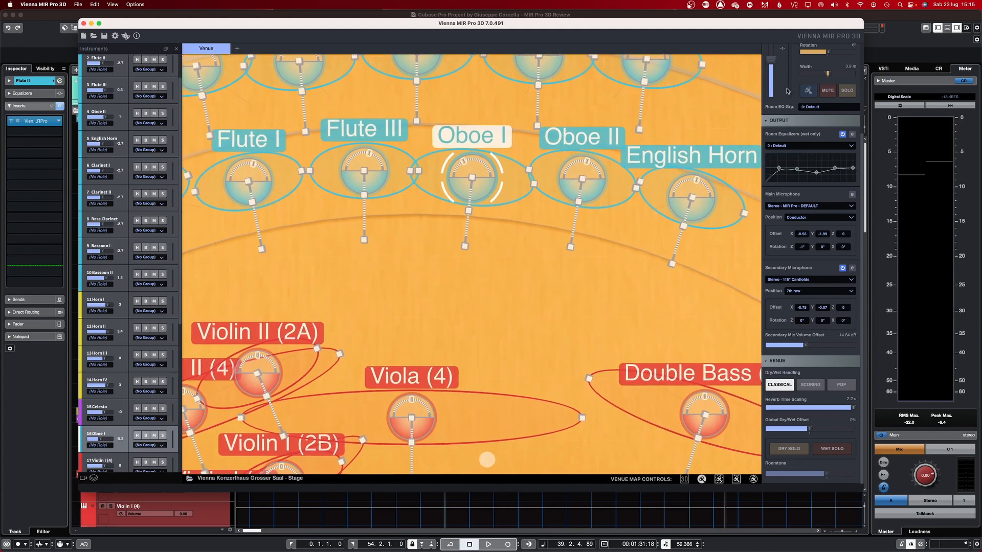
pyautogui.scroll(3, 818, 143)
pyautogui.moveTo(829, 168); pyautogui.dragTo(821, 168)
pyautogui.moveTo(817, 136)
pyautogui.mouseDown()
pyautogui.moveTo(832, 136)
pyautogui.moveTo(820, 136)
pyautogui.mouseUp()
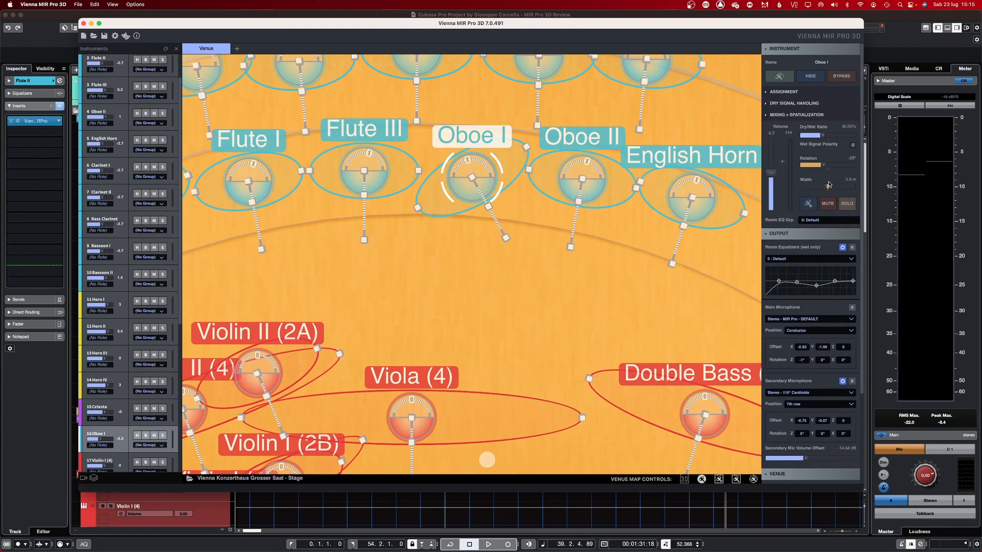
pyautogui.moveTo(827, 186)
pyautogui.mouseDown()
pyautogui.moveTo(837, 187)
pyautogui.moveTo(829, 188)
pyautogui.mouseUp()
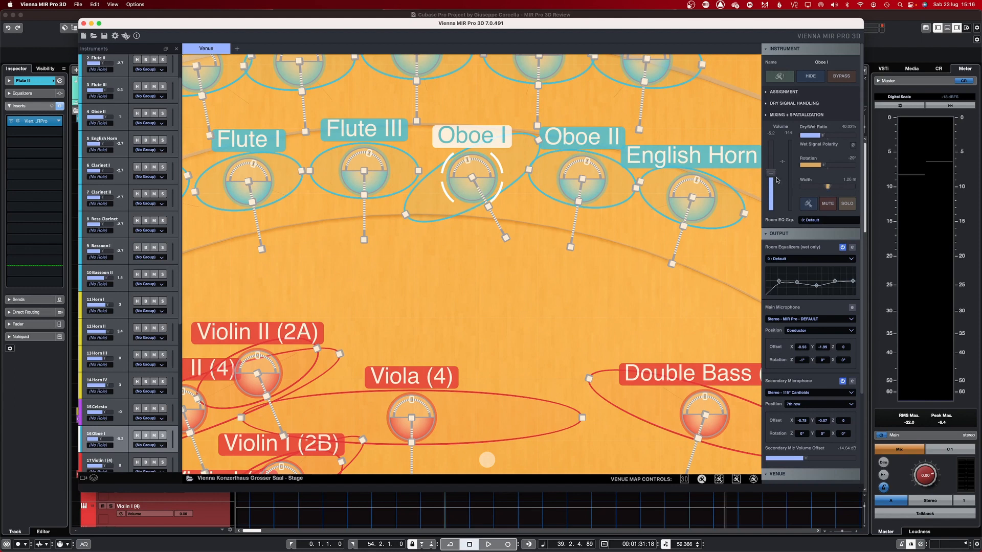
pyautogui.moveTo(771, 172)
pyautogui.mouseDown()
pyautogui.moveTo(774, 162)
pyautogui.moveTo(774, 172)
pyautogui.mouseUp()
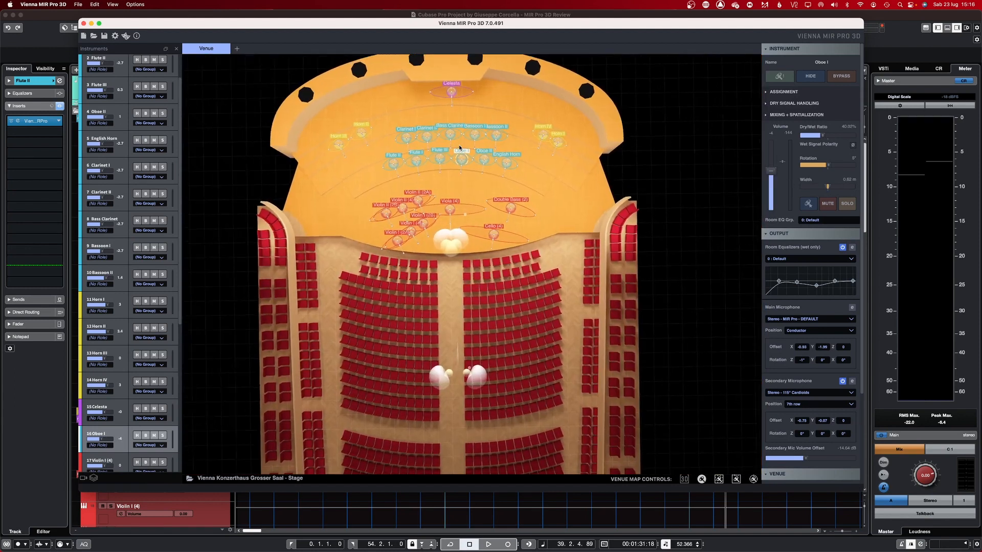
# Orbit and zoom the 3D venue to examine the instrument layout from behind the stage, the side and the audience seats.
pyautogui.scroll(2, 459, 147)
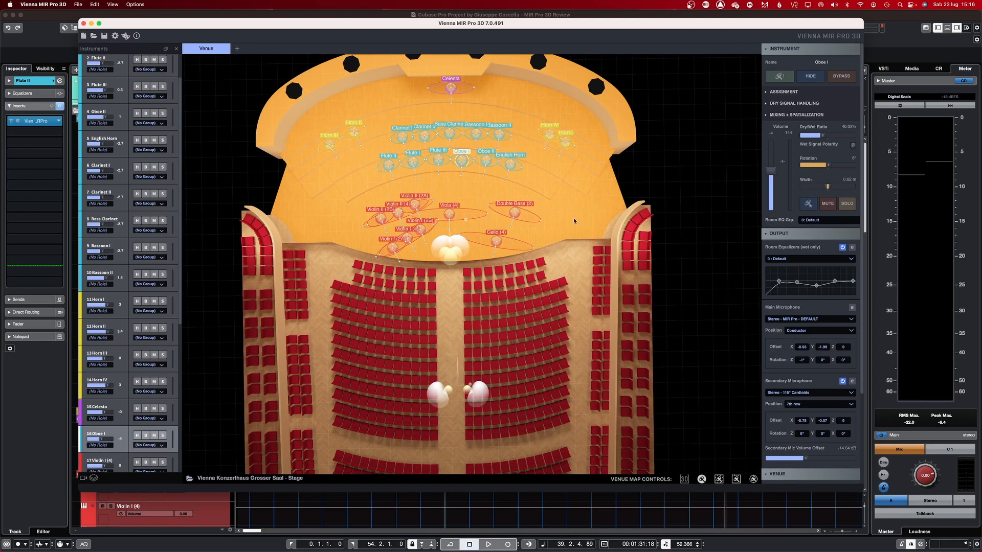
pyautogui.moveTo(569, 225); pyautogui.dragTo(562, 116)
pyautogui.moveTo(588, 379); pyautogui.dragTo(620, 242)
pyautogui.moveTo(699, 256); pyautogui.dragTo(574, 235)
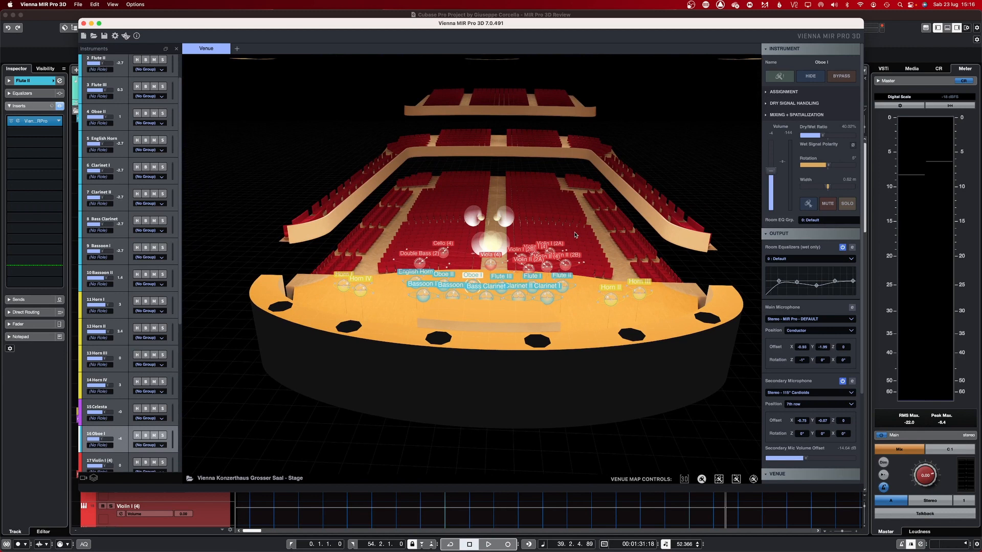
pyautogui.moveTo(574, 234); pyautogui.dragTo(367, 323)
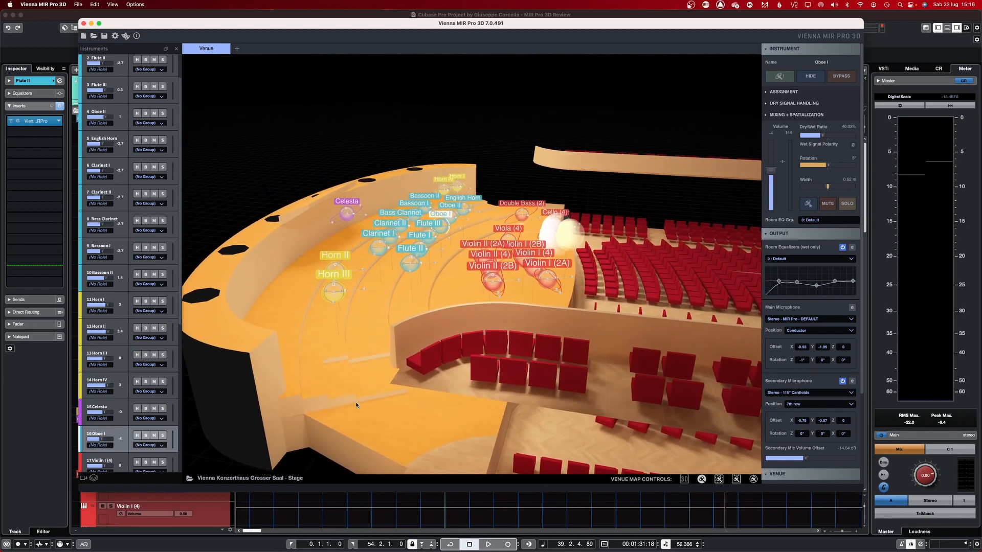
pyautogui.moveTo(367, 404); pyautogui.dragTo(568, 332)
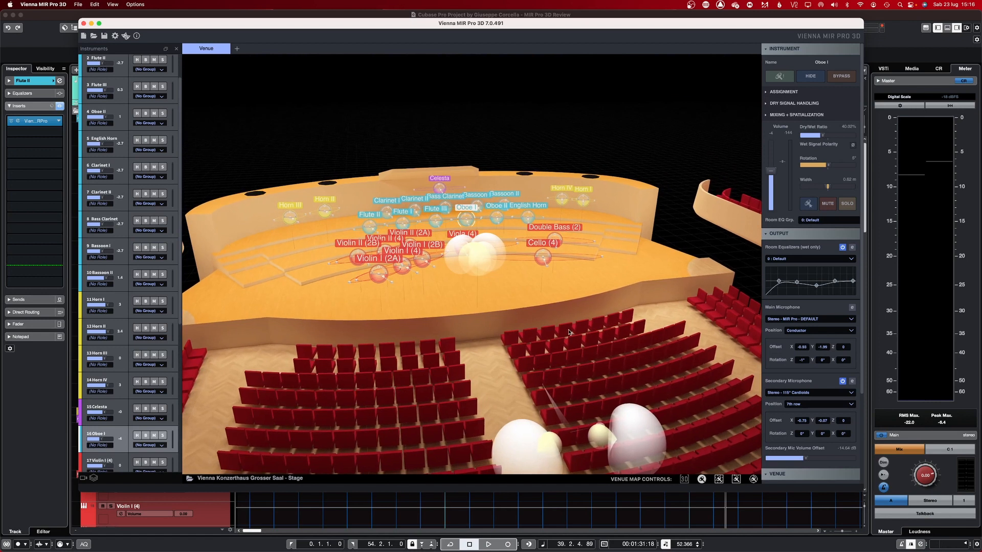
pyautogui.moveTo(635, 275); pyautogui.dragTo(594, 238)
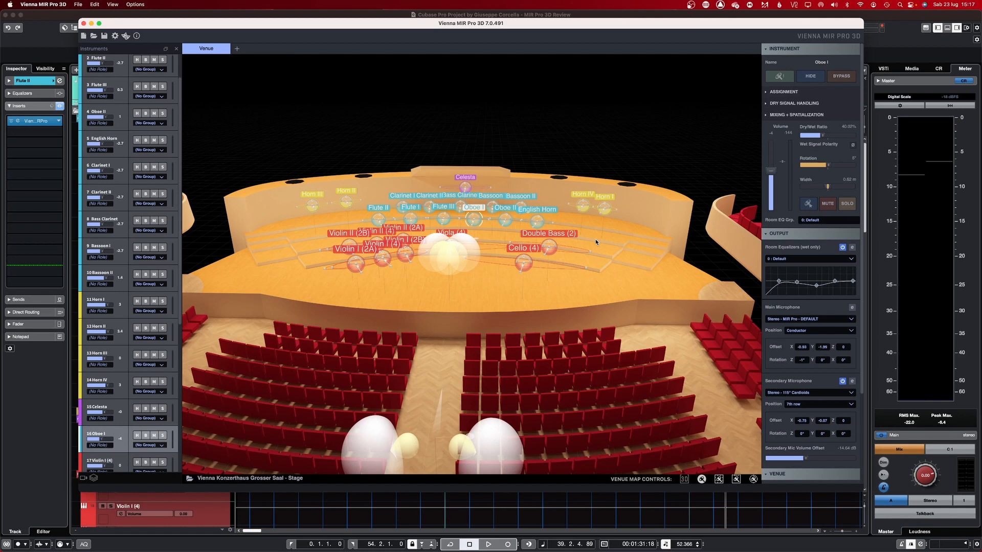
pyautogui.moveTo(595, 239); pyautogui.dragTo(392, 413)
pyautogui.scroll(5, 393, 413)
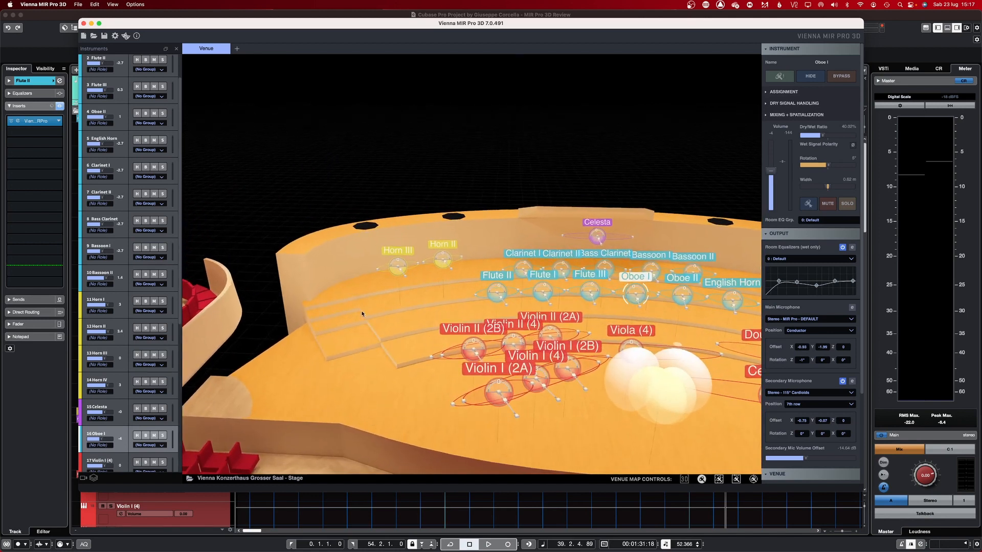
pyautogui.moveTo(417, 313); pyautogui.dragTo(308, 313)
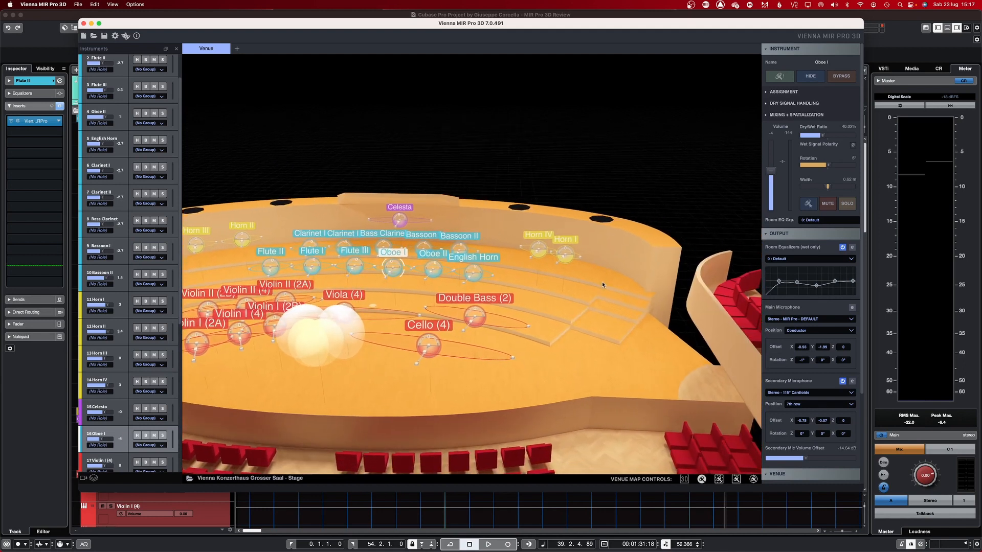
pyautogui.moveTo(602, 286); pyautogui.dragTo(604, 329)
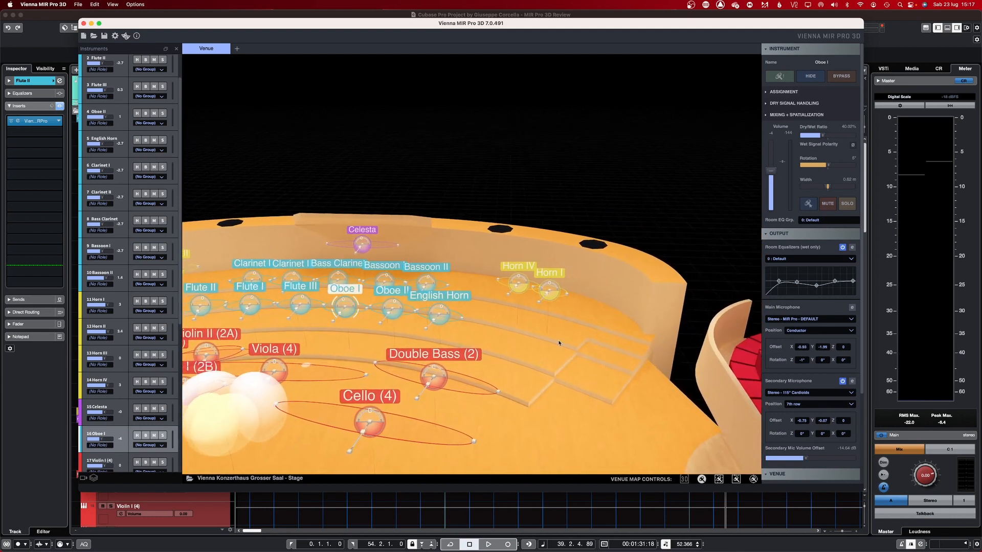
pyautogui.moveTo(483, 328); pyautogui.dragTo(537, 314)
pyautogui.scroll(-5, 537, 313)
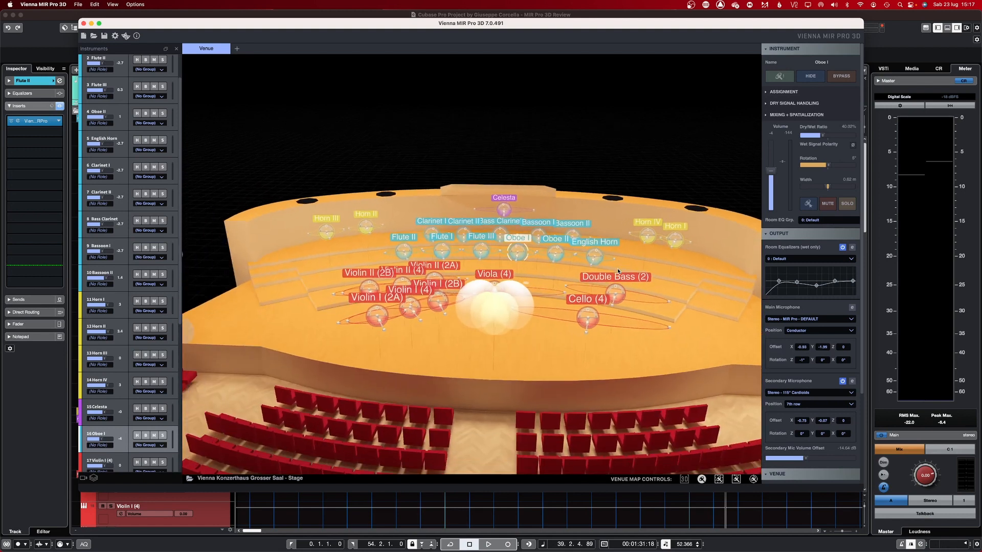
# Try the venue map's grid display near the stage edge, turning it off and on again.
pyautogui.click(718, 480)
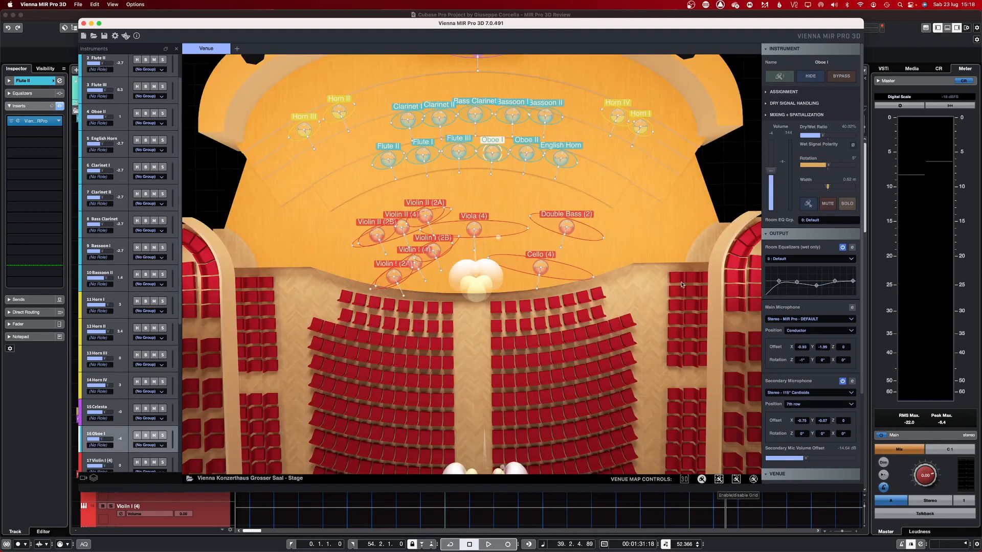
pyautogui.scroll(6, 408, 230)
pyautogui.moveTo(407, 230); pyautogui.dragTo(370, 227)
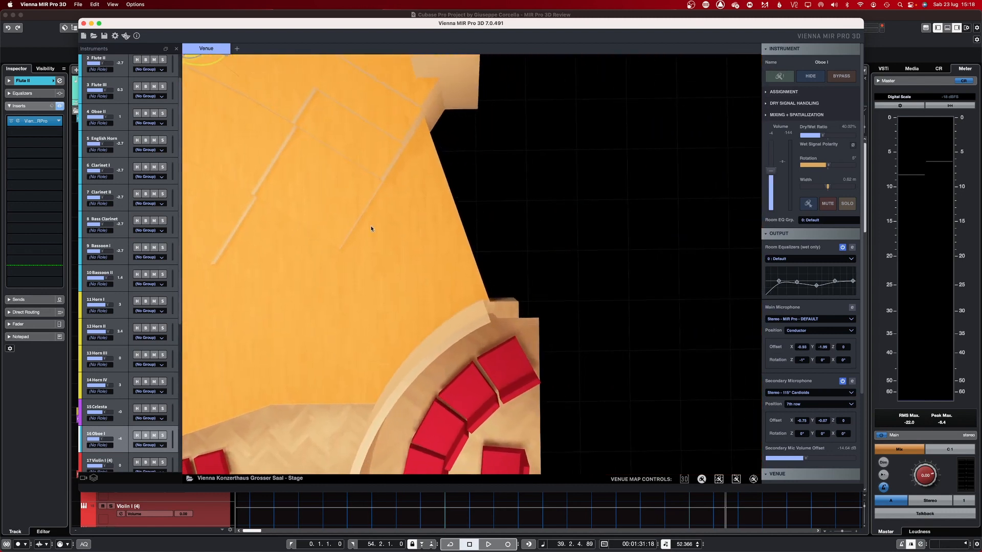
pyautogui.click(718, 480)
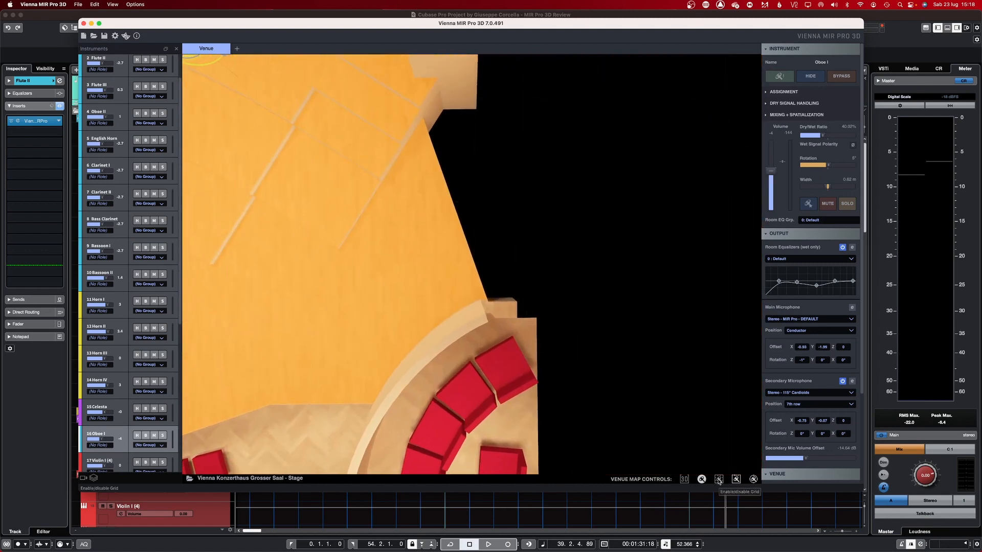
pyautogui.click(718, 480)
# Try the instrument title display on the venue map, hiding the titles and showing them again.
pyautogui.click(734, 481)
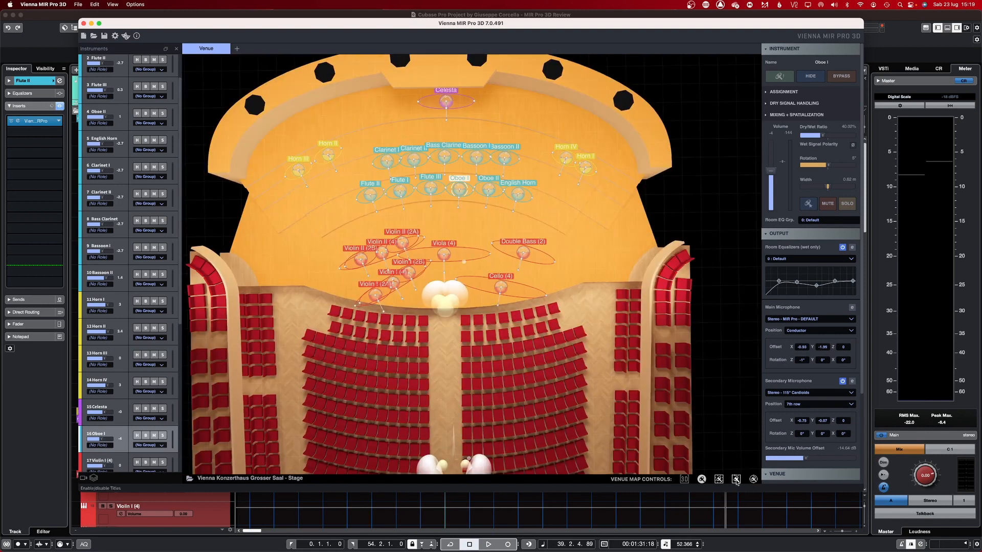
pyautogui.click(736, 481)
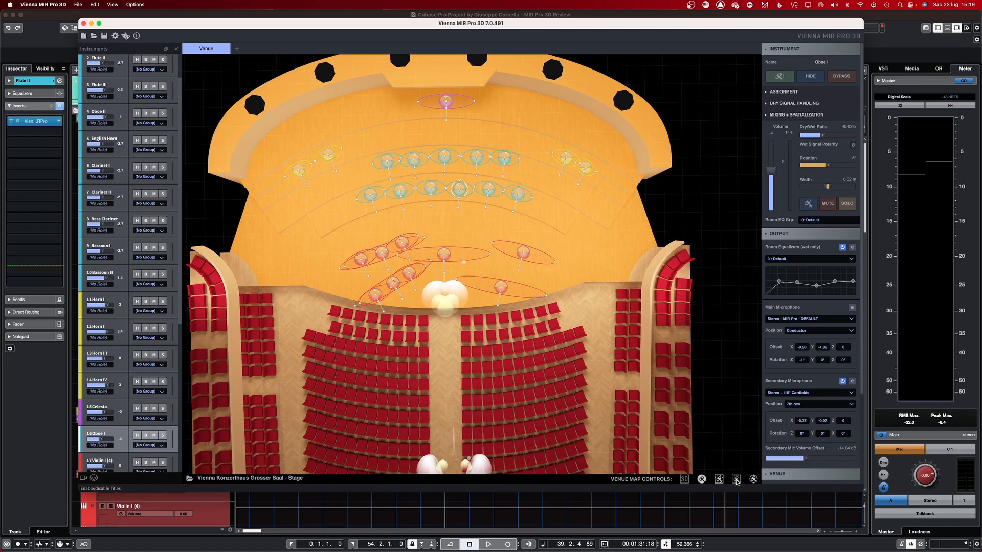
pyautogui.click(736, 480)
pyautogui.click(737, 481)
pyautogui.click(736, 481)
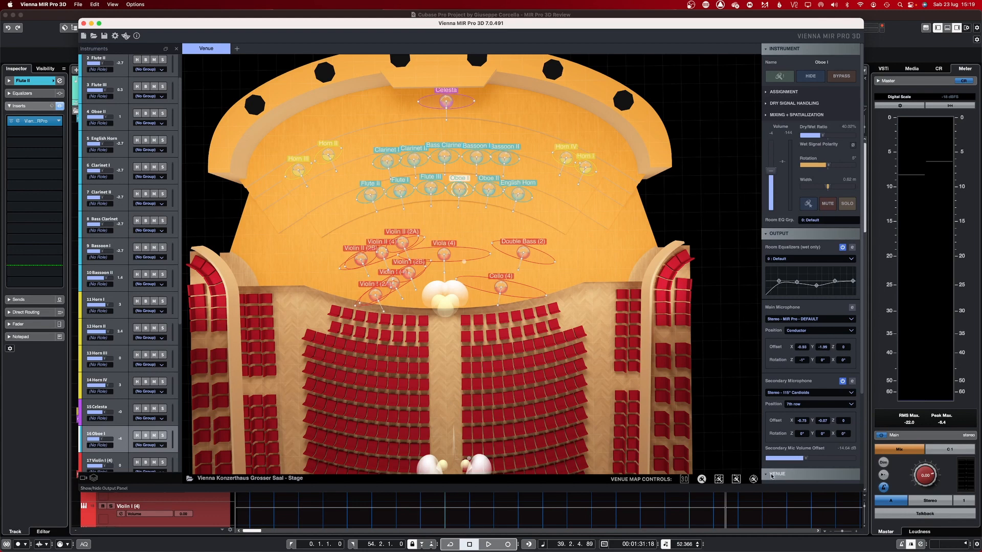
# Try the venue map's Follow option by toggling it off and on.
pyautogui.click(753, 479)
pyautogui.click(753, 479)
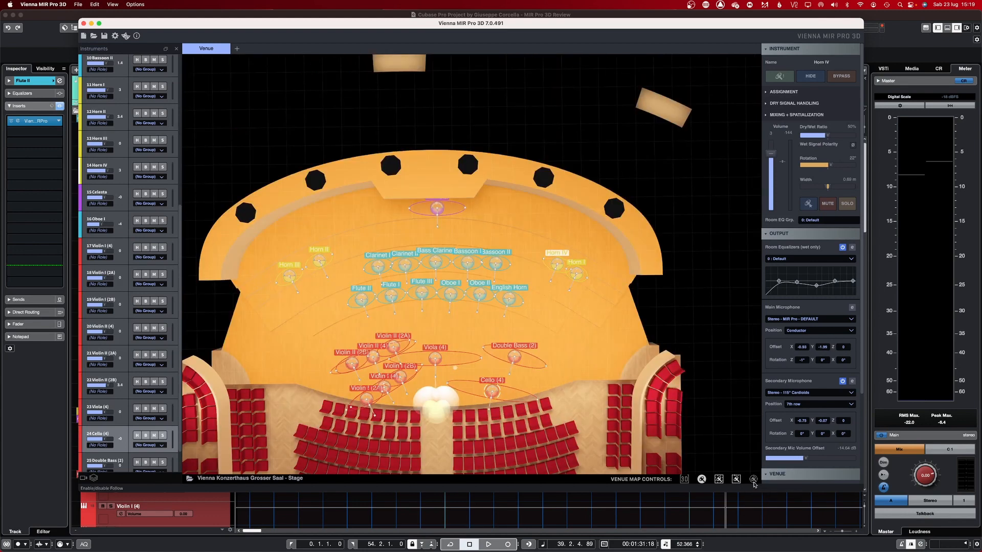
pyautogui.click(753, 482)
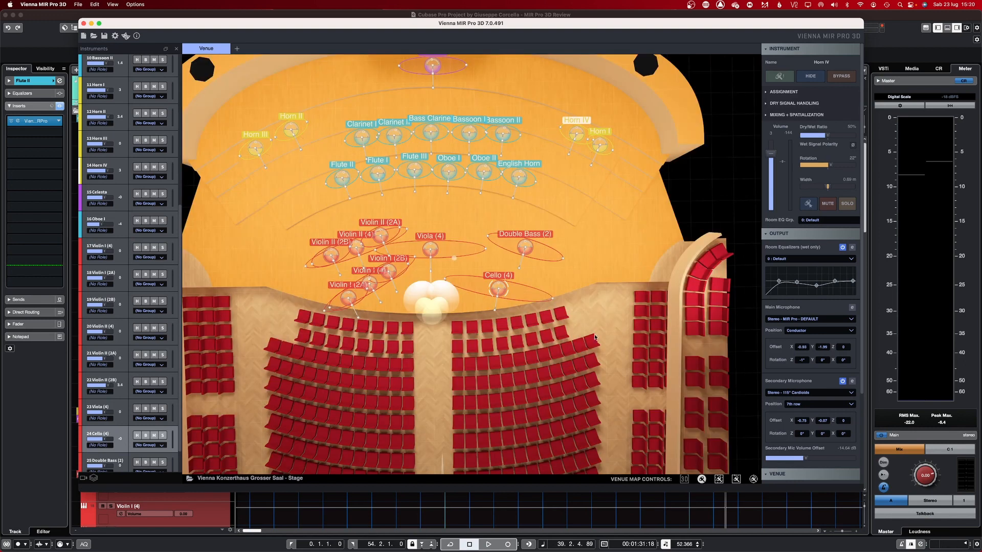
# Try the remaining venue map view control, and shift and tilt the view of the hall.
pyautogui.scroll(-5, 594, 338)
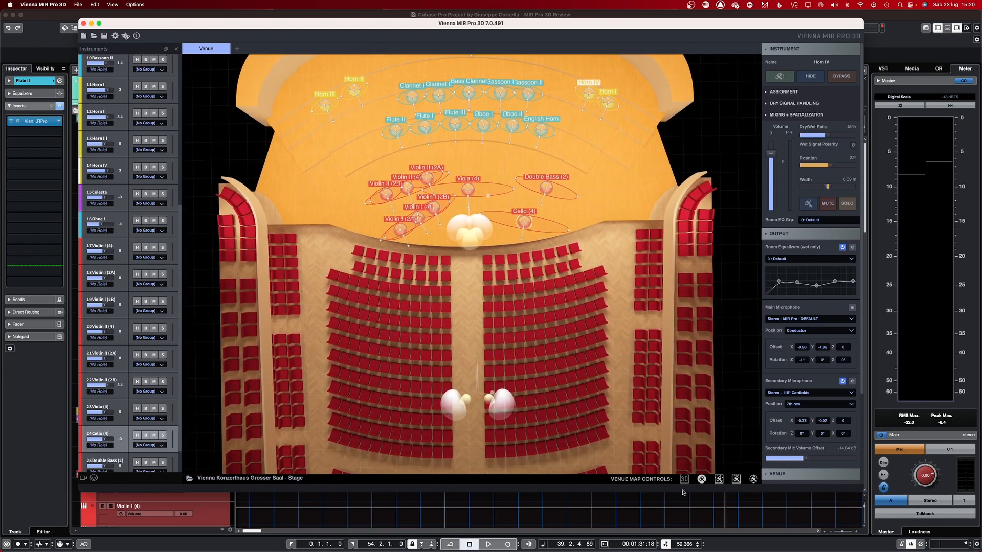
pyautogui.click(701, 479)
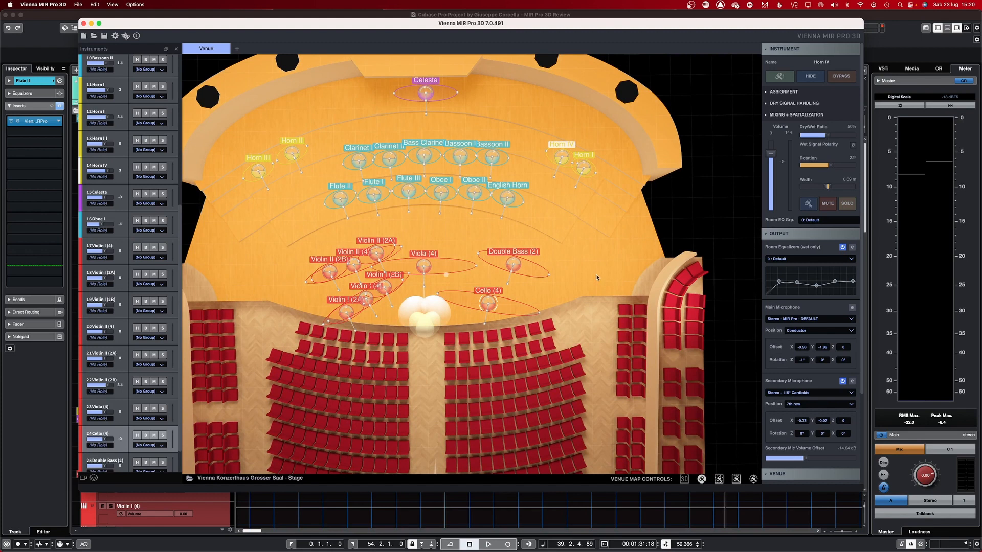
pyautogui.moveTo(597, 278); pyautogui.dragTo(635, 326)
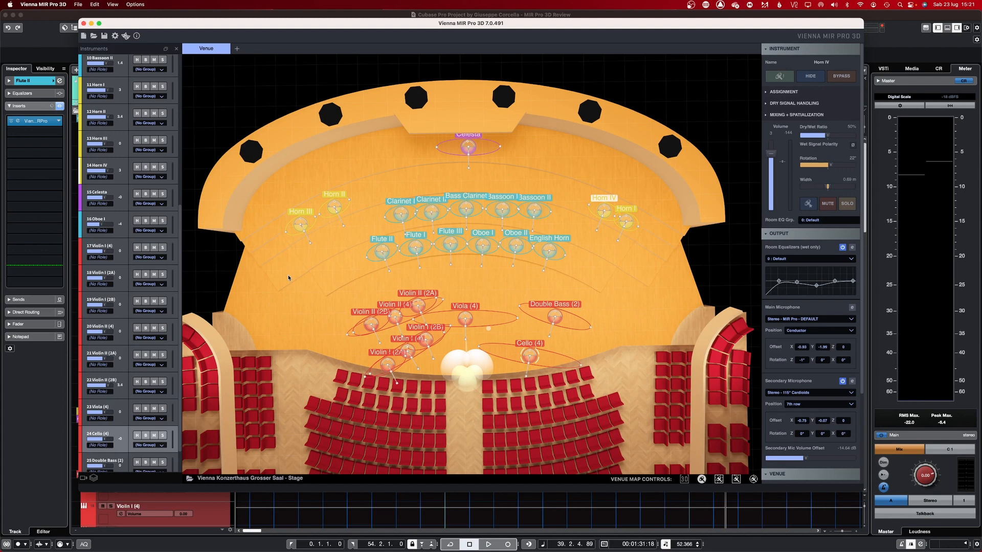
pyautogui.moveTo(286, 310); pyautogui.dragTo(339, 165)
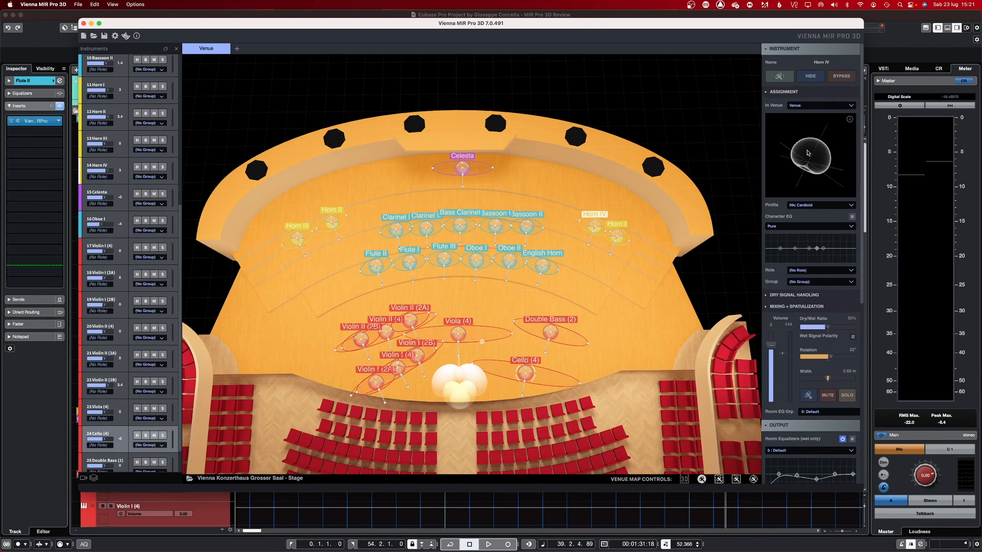
# Browse the directivity profile categories for Horn IV, including the Dimension Strings and General Purpose profiles.
pyautogui.click(820, 205)
pyautogui.moveTo(830, 244)
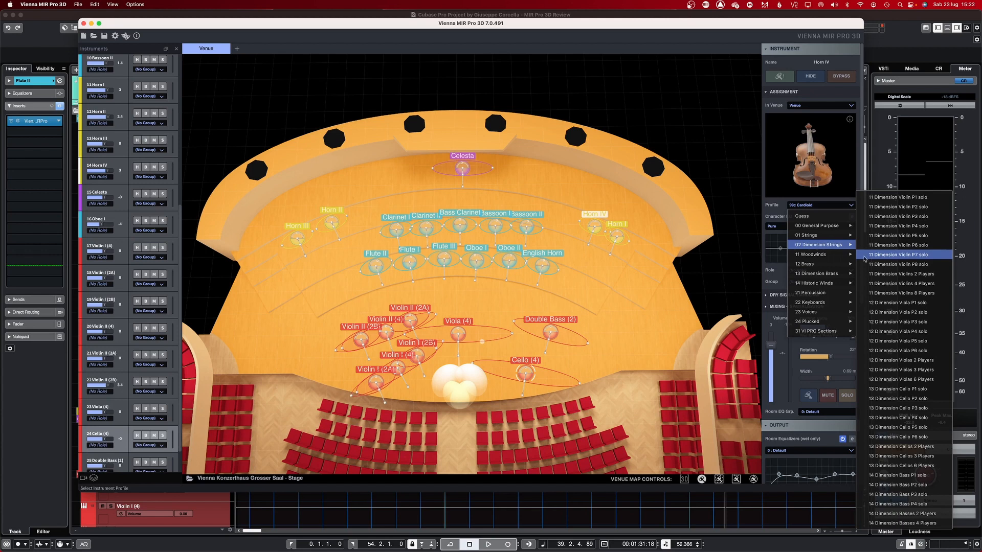
pyautogui.moveTo(818, 226)
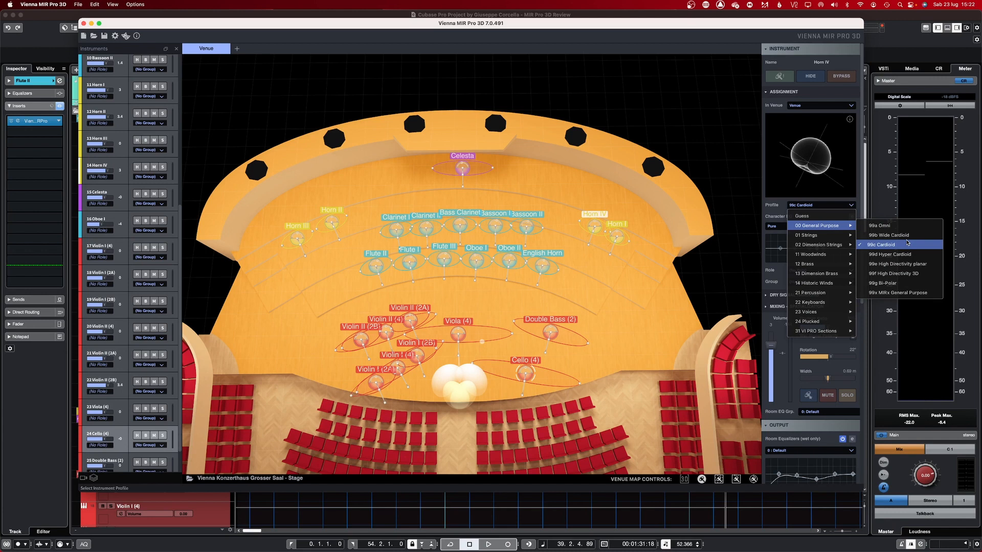
# Try the Bite and Silver Character EQ presets on Horn IV, and return it to Pure.
pyautogui.click(777, 226)
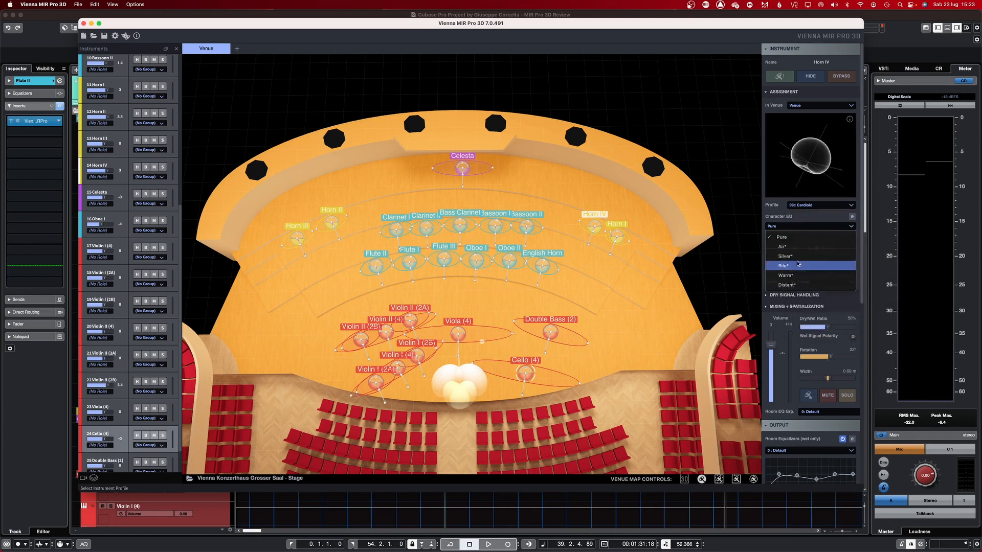
pyautogui.click(798, 265)
pyautogui.click(799, 226)
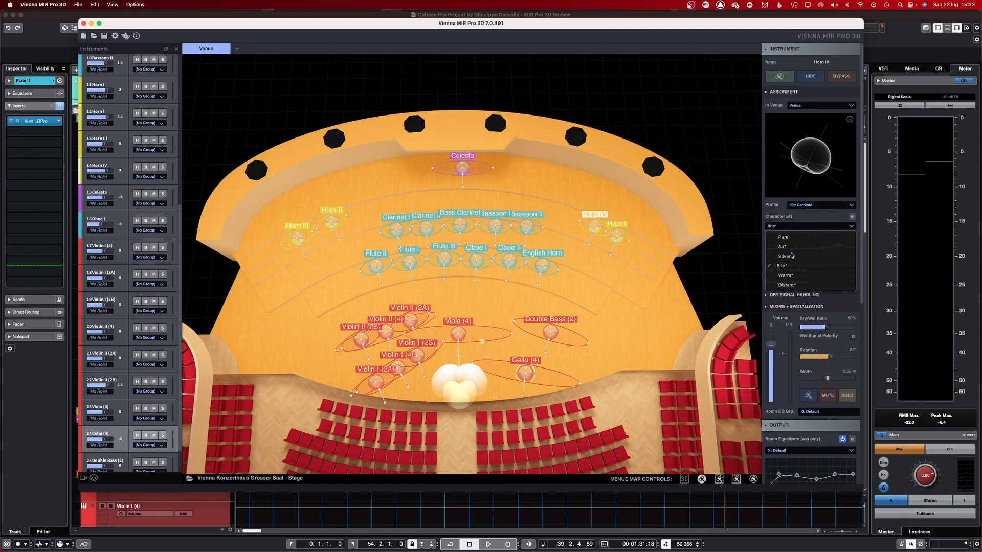
pyautogui.click(791, 256)
pyautogui.click(793, 226)
pyautogui.click(794, 265)
pyautogui.click(797, 227)
pyautogui.click(793, 237)
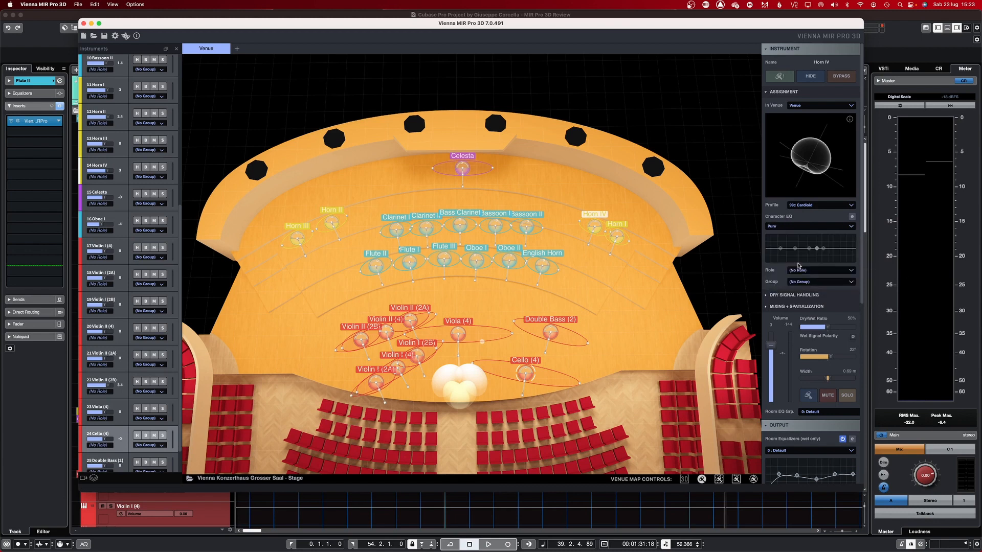
# Reshape Horn IV's Character EQ curve in its equalizer window with a midrange cut plus a lower and a higher frequency boost.
pyautogui.doubleClick(801, 259)
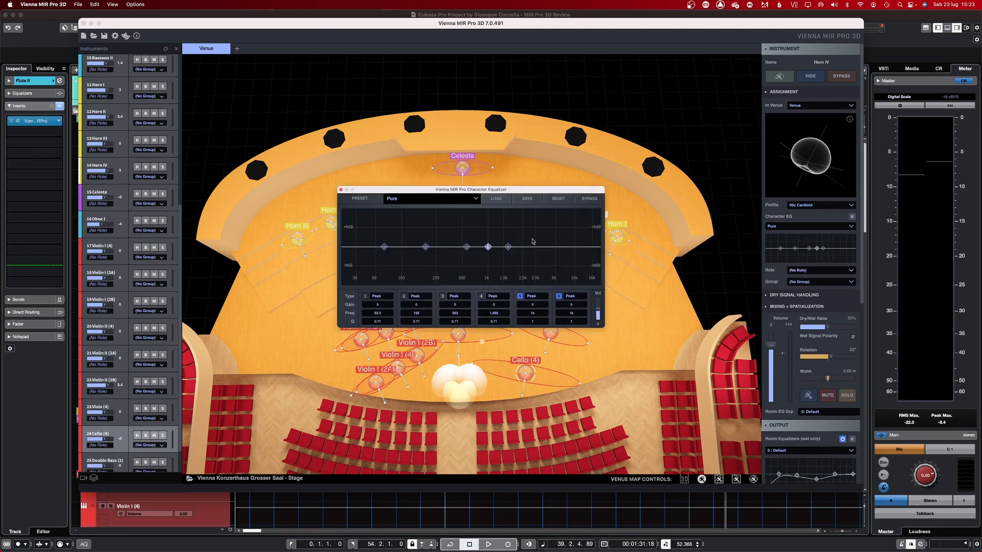
pyautogui.click(339, 190)
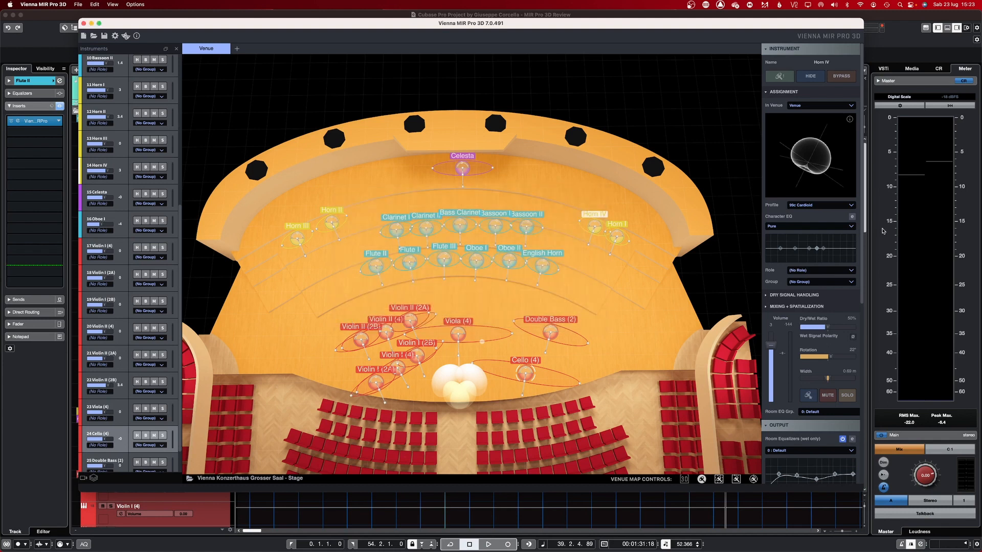
pyautogui.click(852, 217)
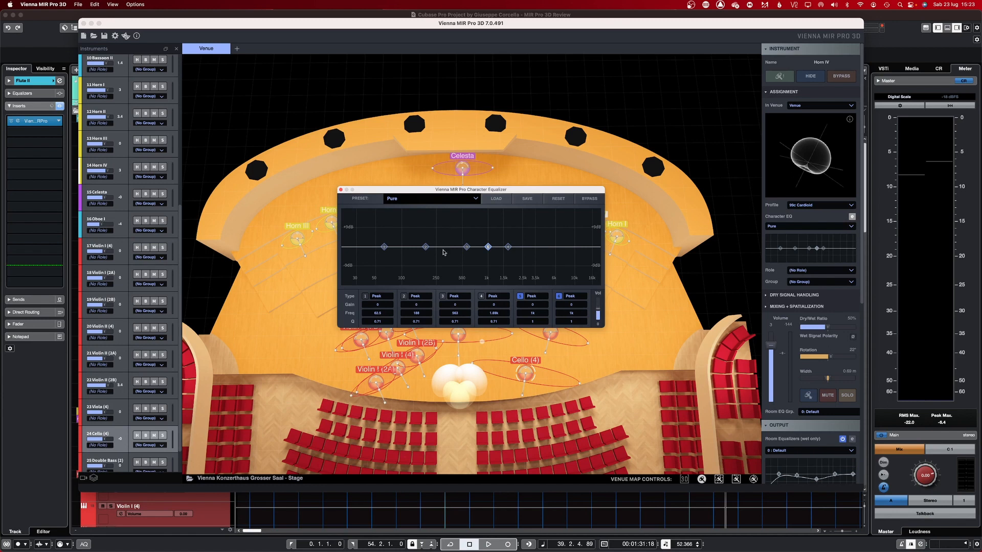
pyautogui.moveTo(487, 247); pyautogui.dragTo(418, 234)
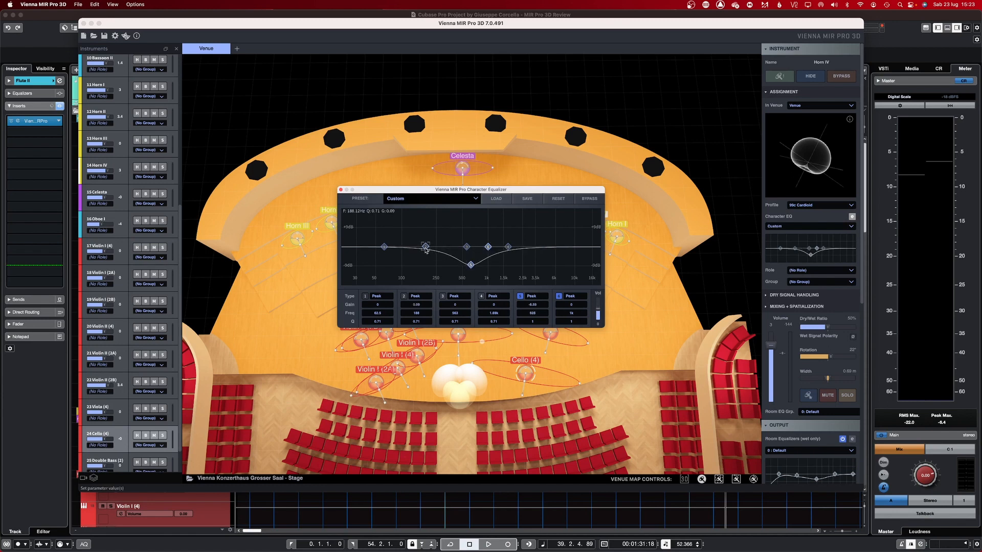
pyautogui.moveTo(508, 250); pyautogui.dragTo(525, 233)
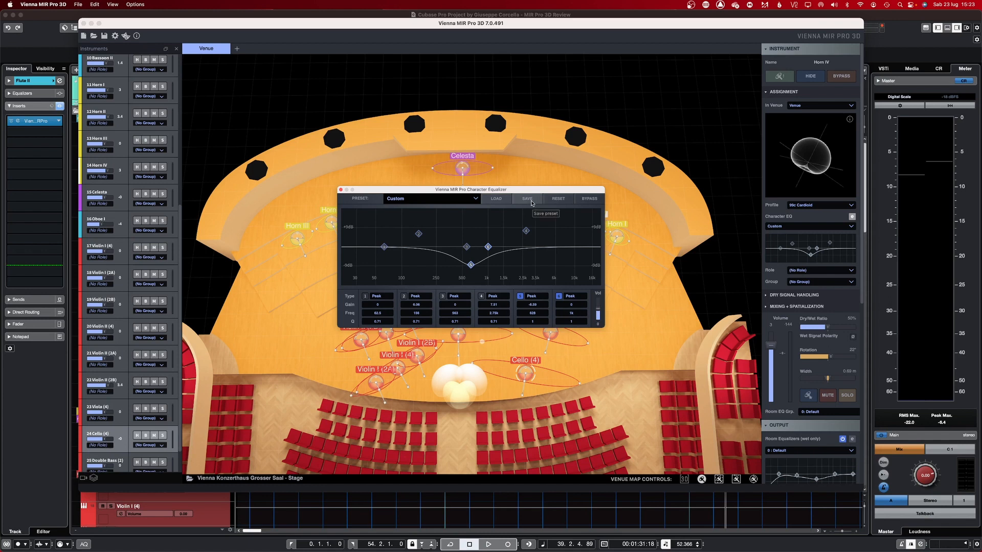
pyautogui.click(340, 190)
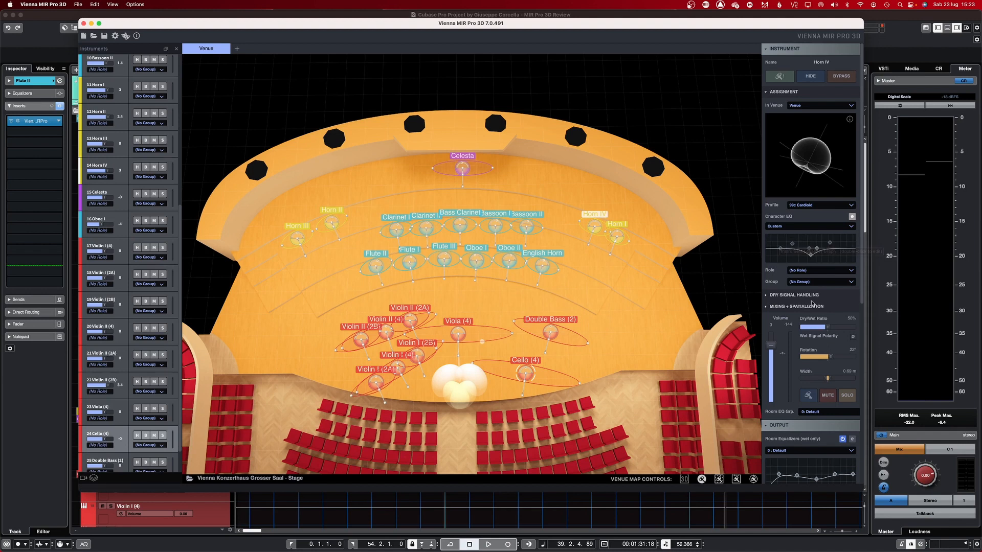
# Examine the channel group choices available for Horn IV.
pyautogui.click(821, 284)
pyautogui.click(819, 283)
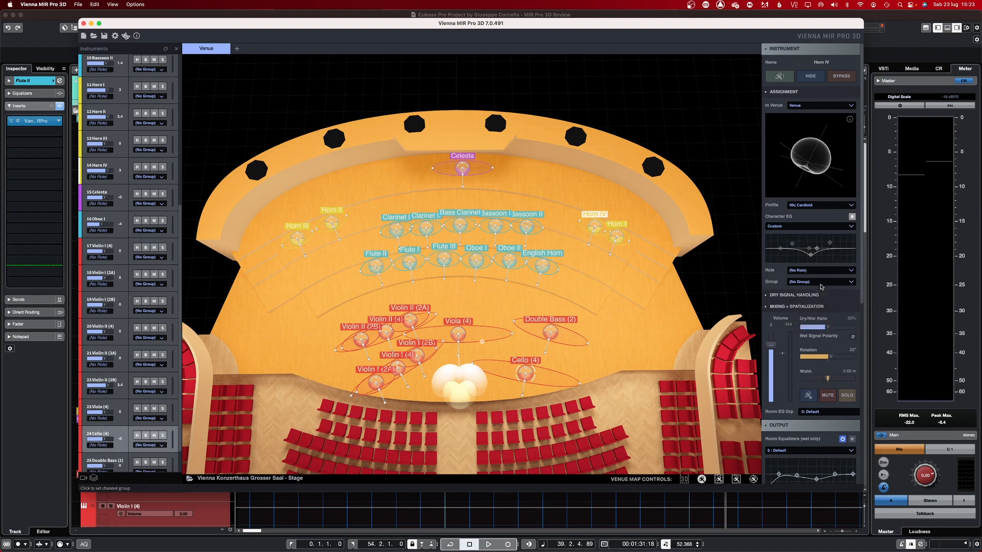
pyautogui.click(126, 35)
pyautogui.click(126, 36)
pyautogui.click(126, 36)
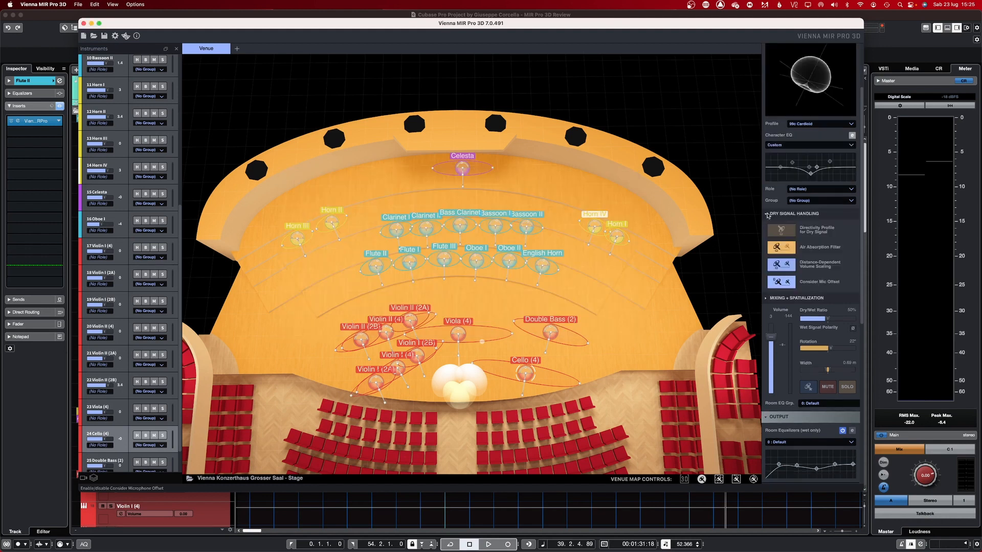
# Set Horn IV's volume to 1.2 in the mixing and spatialization settings.
pyautogui.scroll(-3, 827, 295)
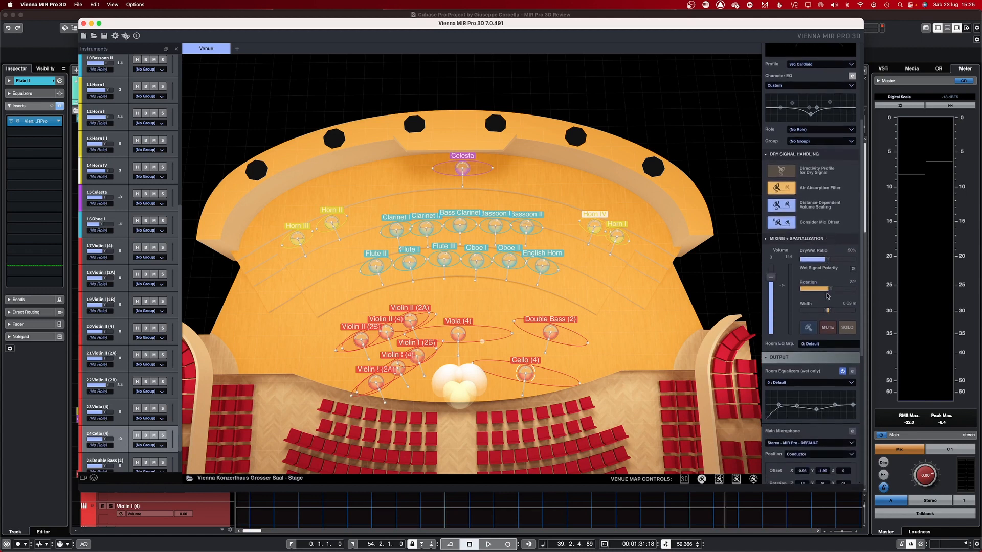
pyautogui.scroll(-1, 827, 295)
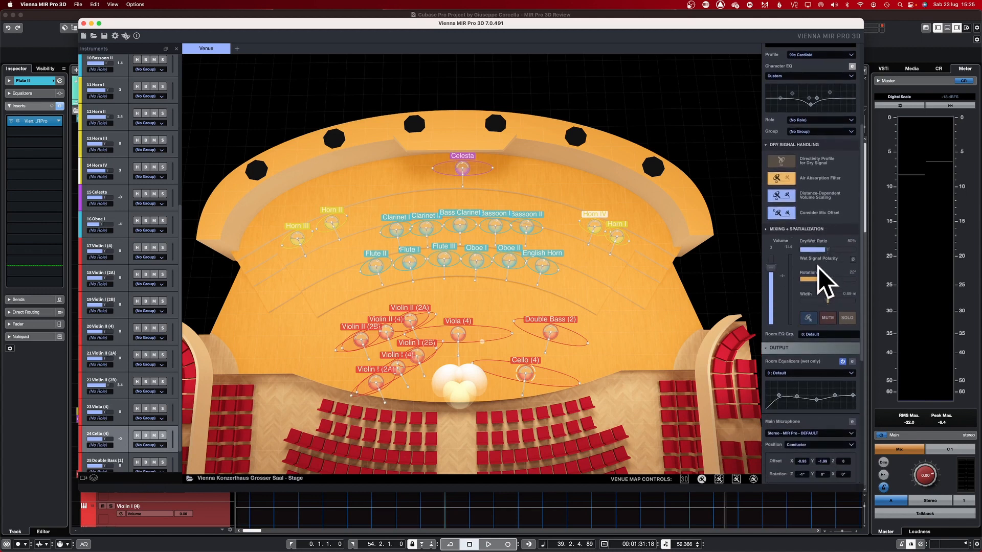
pyautogui.moveTo(771, 267); pyautogui.dragTo(773, 275)
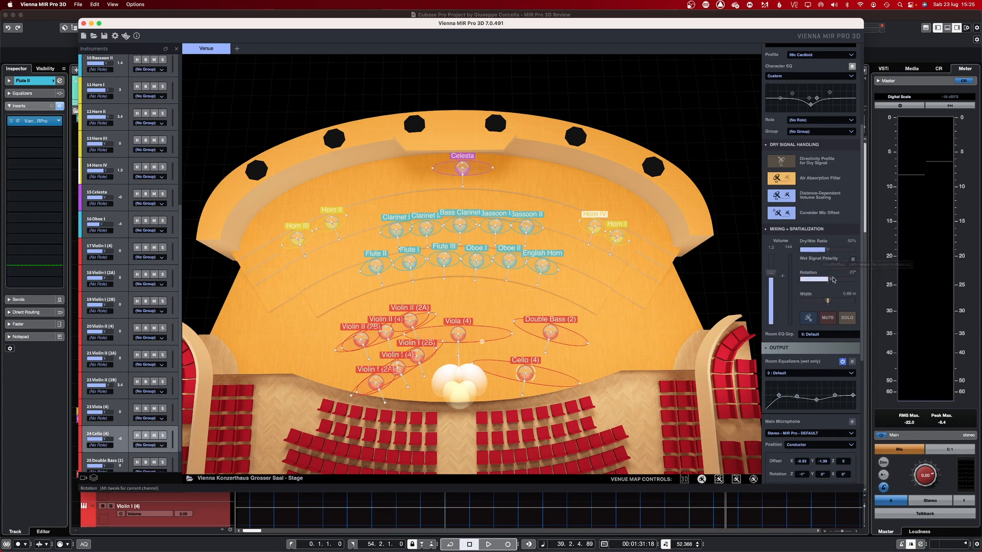
# Examine the default Room Equalizer curve and the Room EQ group assignment of Horn IV.
pyautogui.scroll(-5, 767, 245)
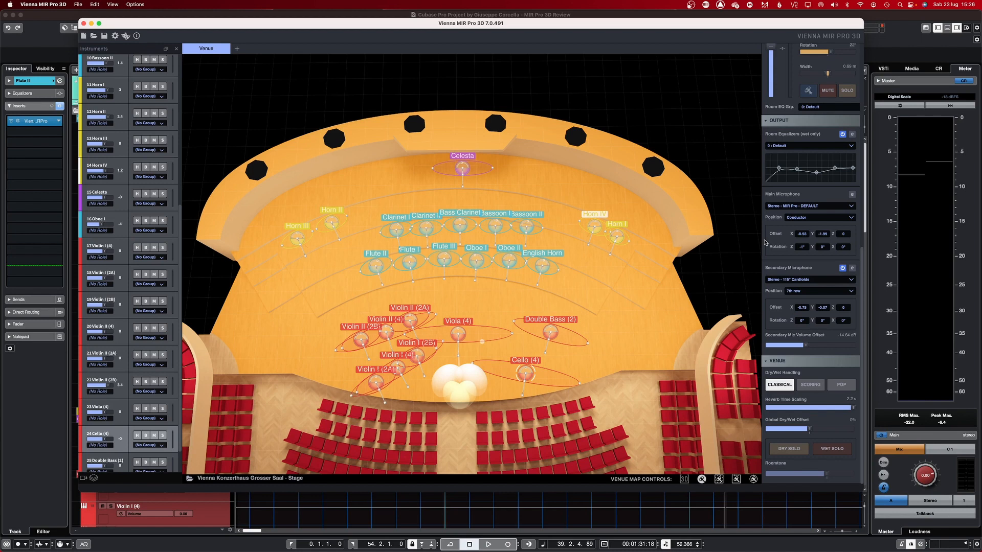
pyautogui.click(852, 134)
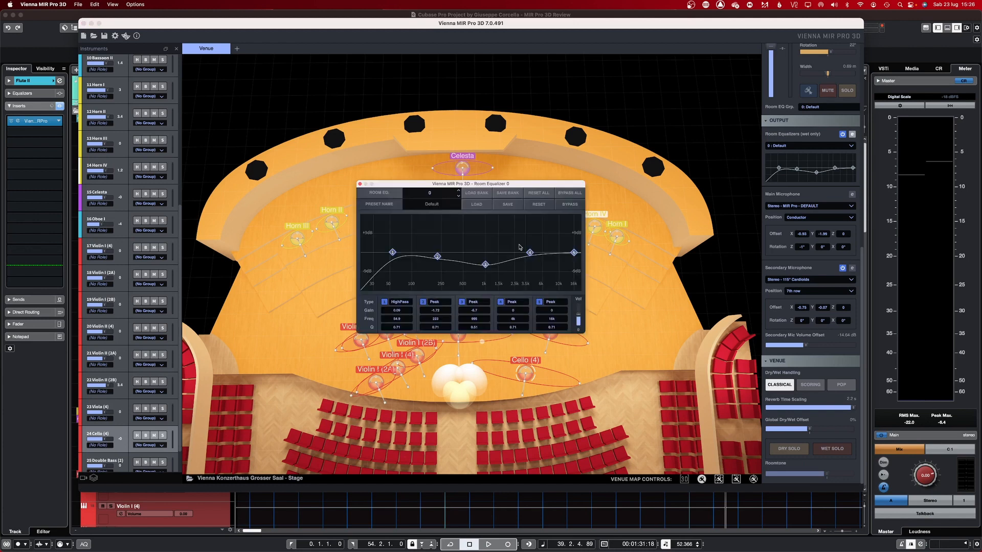
pyautogui.click(360, 185)
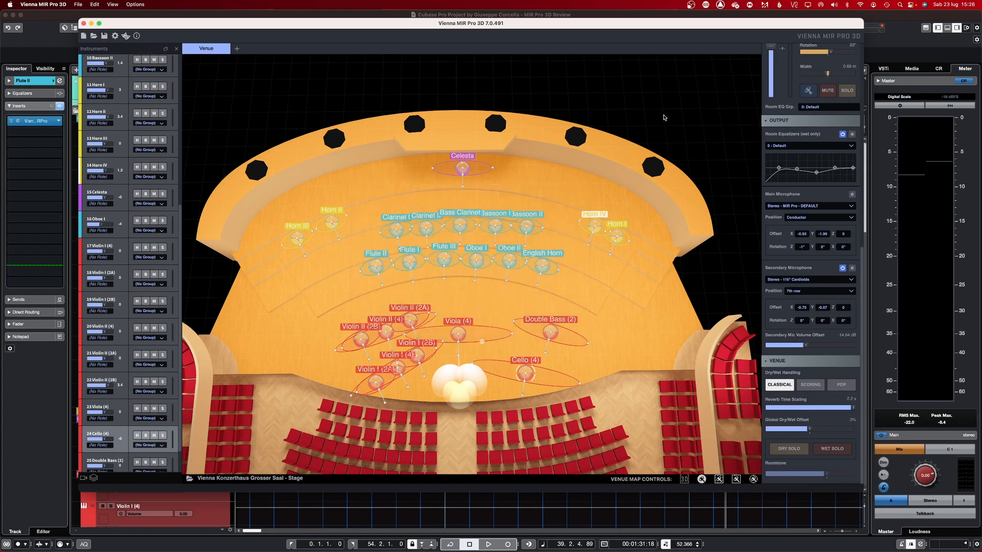
pyautogui.scroll(2, 815, 177)
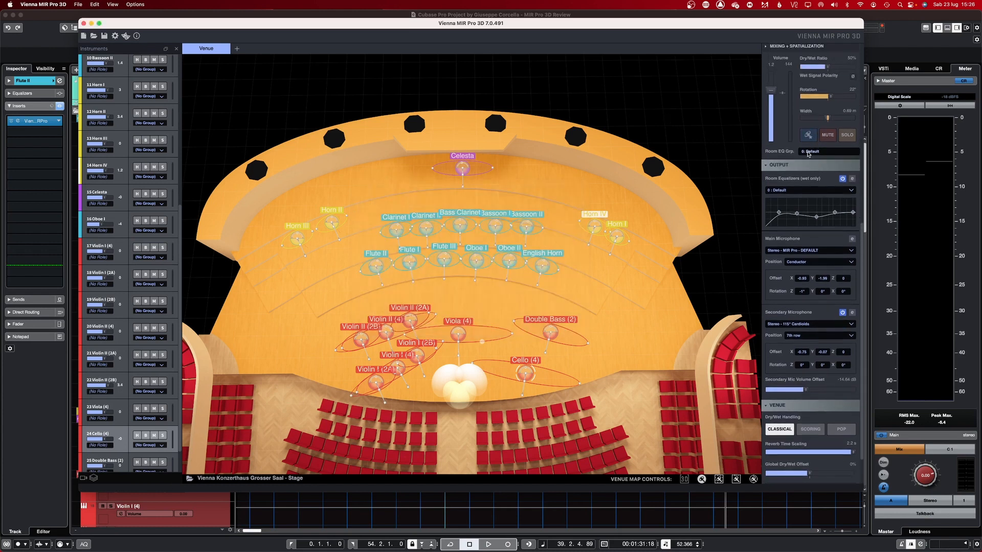
pyautogui.click(808, 153)
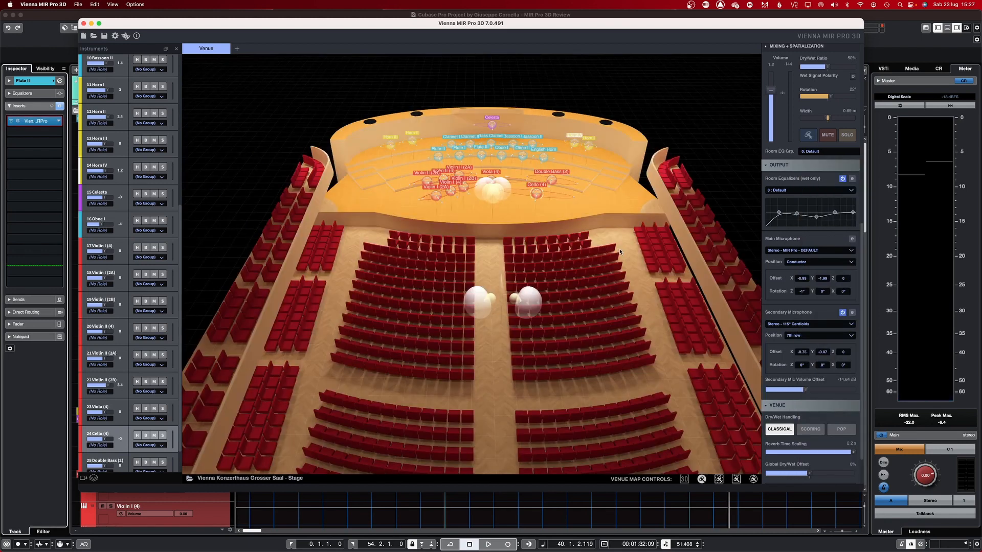
# Examine the position choices for the main and secondary microphones, keeping the Conductor and 7th row positions.
pyautogui.click(832, 262)
pyautogui.click(832, 261)
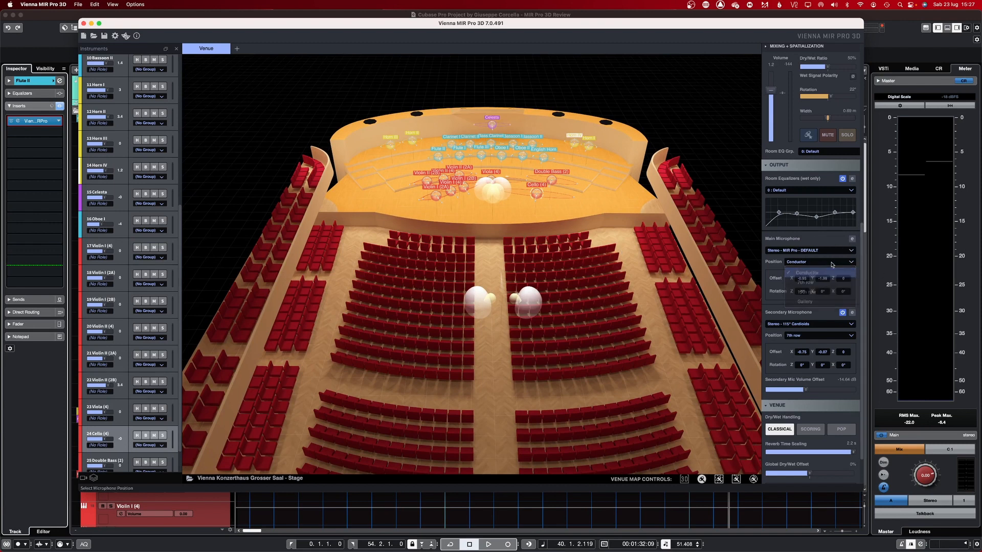
pyautogui.click(829, 337)
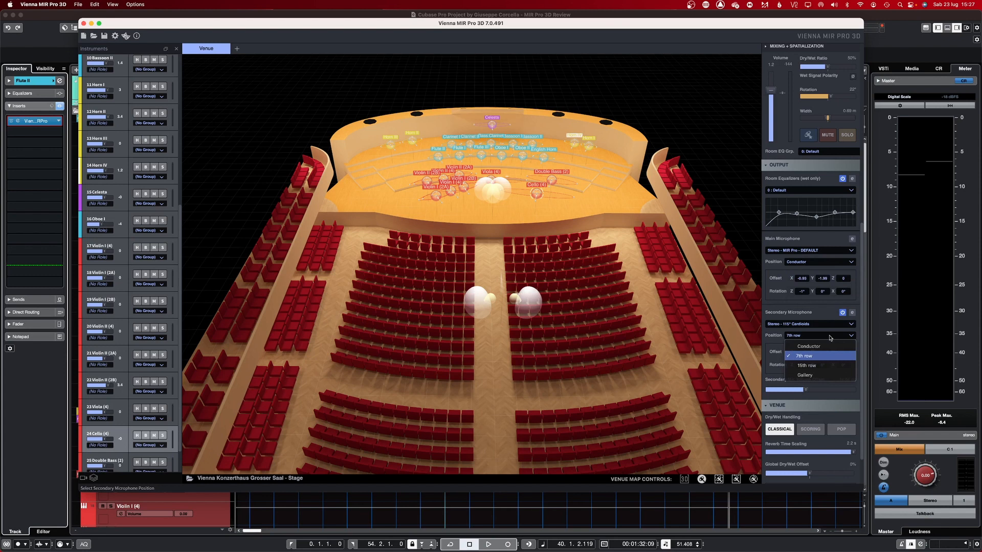
pyautogui.click(830, 337)
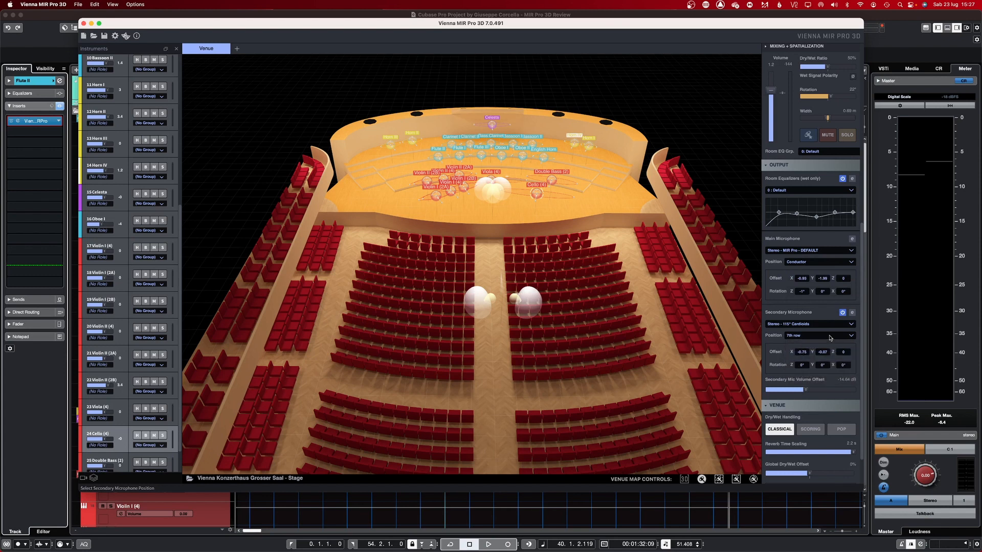
pyautogui.click(818, 265)
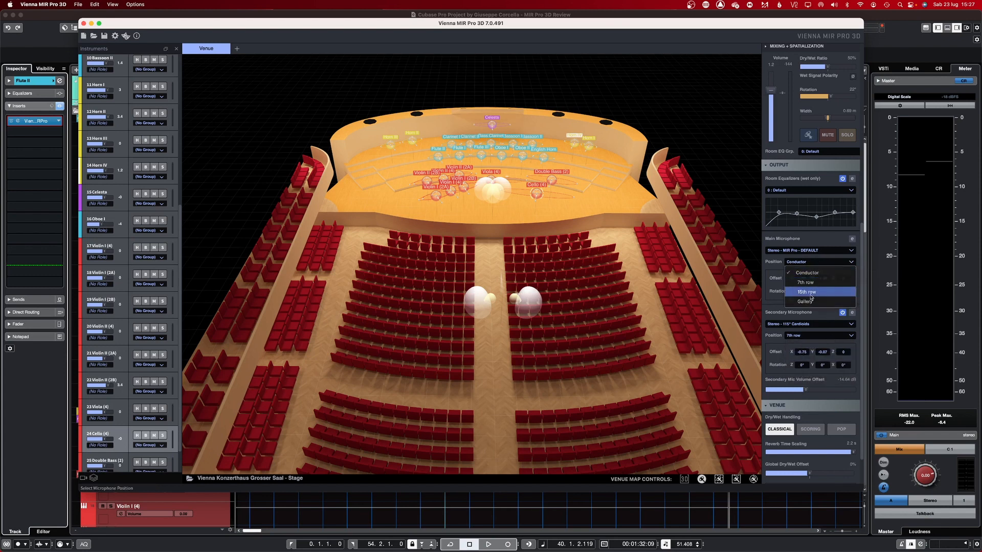
# Move the secondary microphone within the audience area to an offset of about X -1.4, Y -1.5, and toggle it off and on.
pyautogui.moveTo(665, 369); pyautogui.dragTo(608, 265)
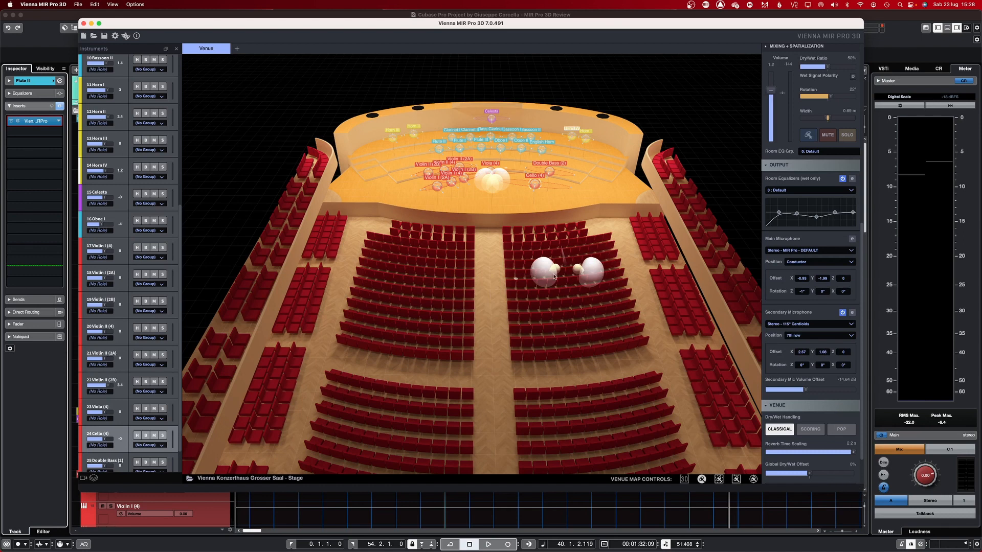
pyautogui.moveTo(573, 275); pyautogui.dragTo(515, 313)
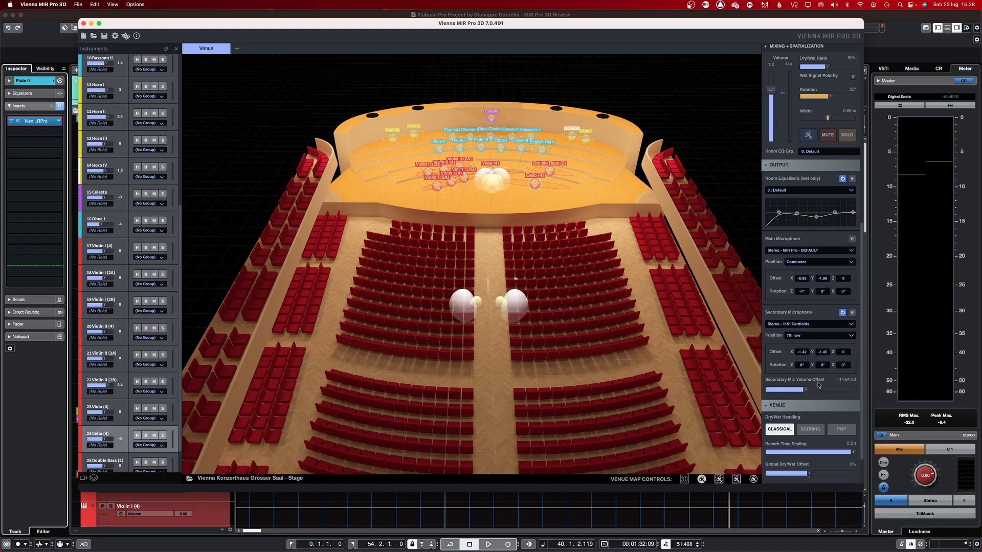
pyautogui.click(842, 312)
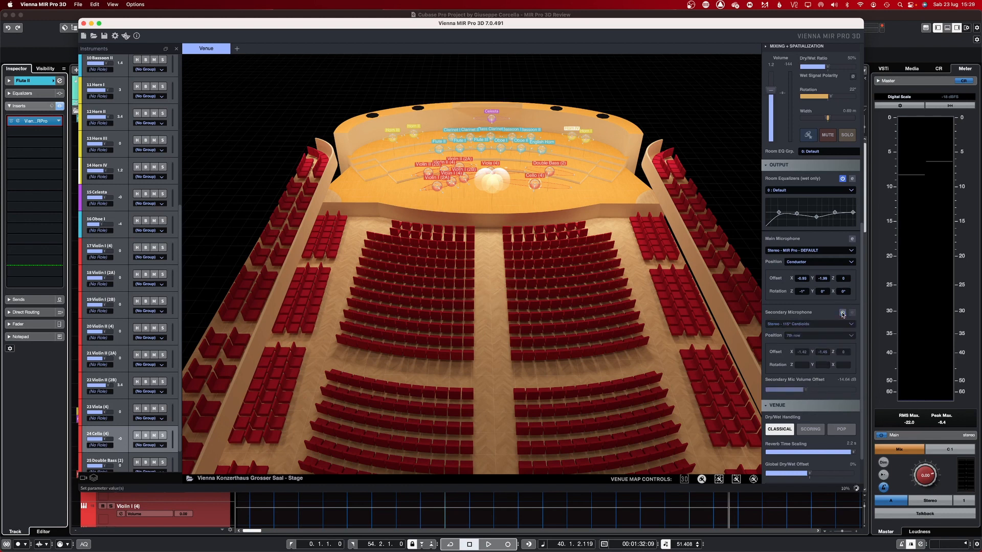
pyautogui.click(843, 312)
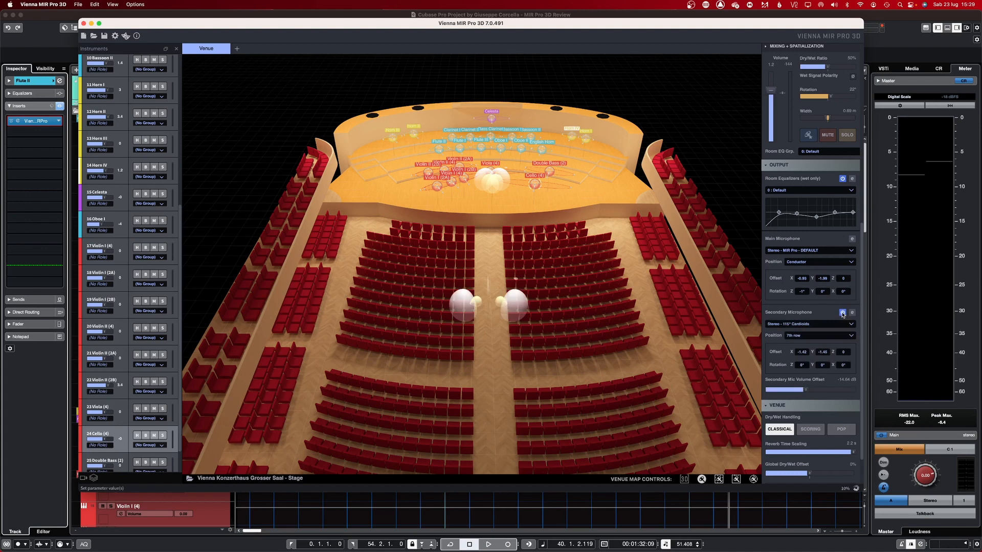
# Browse the main microphone's factory output formats, including Classic Stereo, and its user presets.
pyautogui.click(843, 251)
pyautogui.moveTo(843, 262)
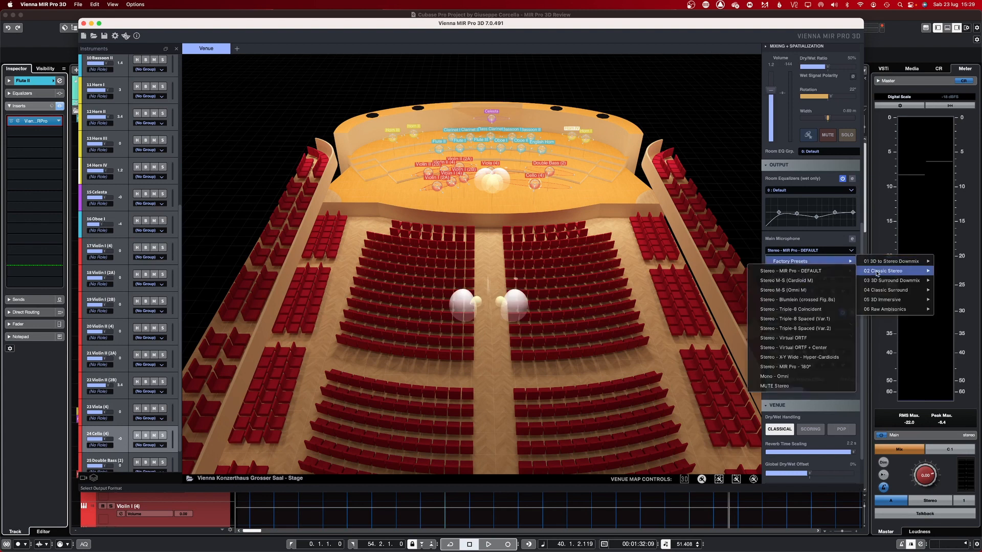
pyautogui.moveTo(878, 282)
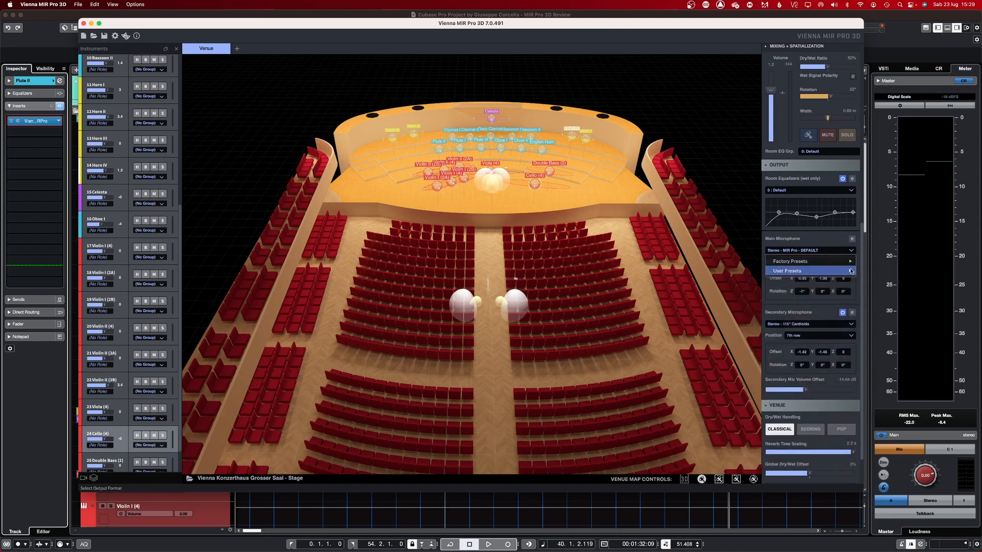
# Browse the output formats offered for the secondary microphone and its position choices.
pyautogui.click(834, 326)
pyautogui.click(834, 327)
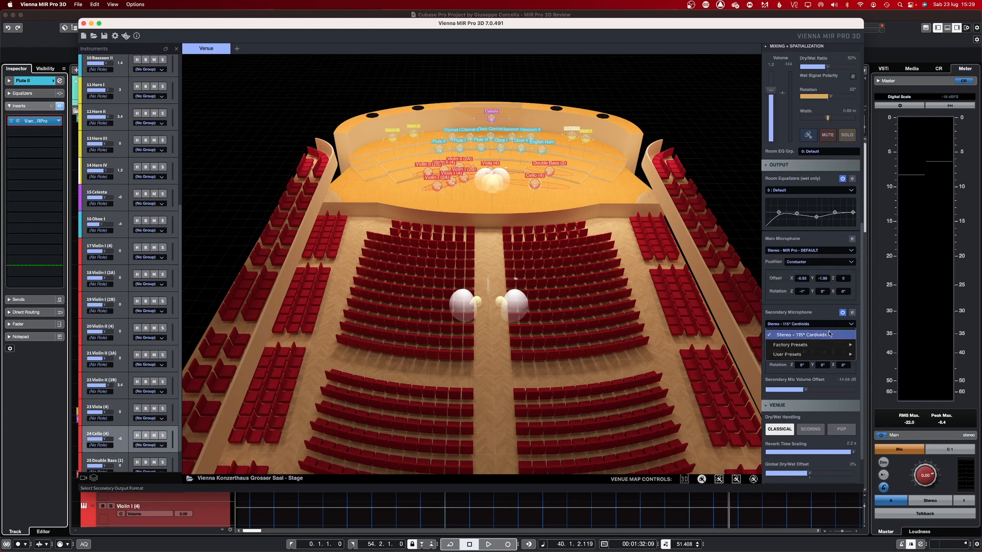
pyautogui.click(835, 341)
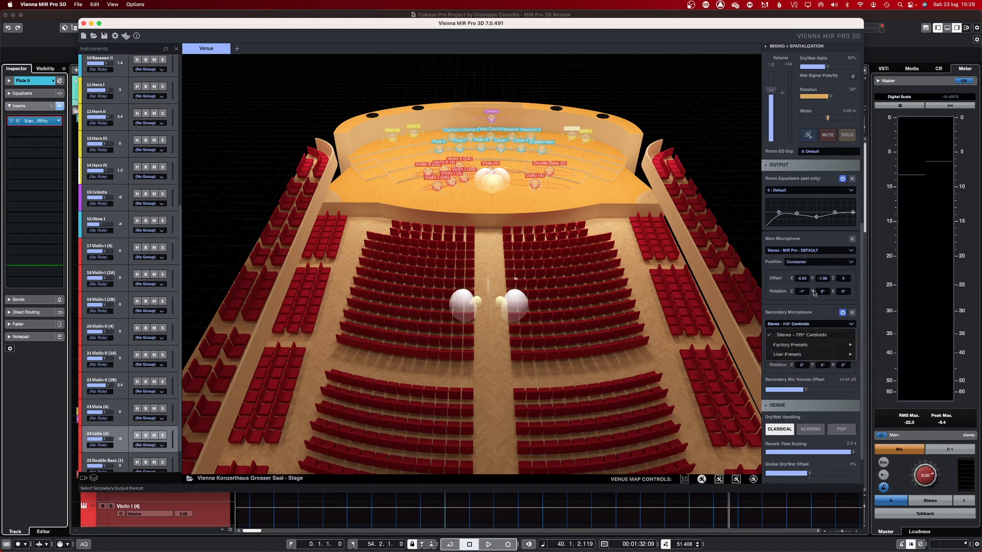
pyautogui.click(836, 337)
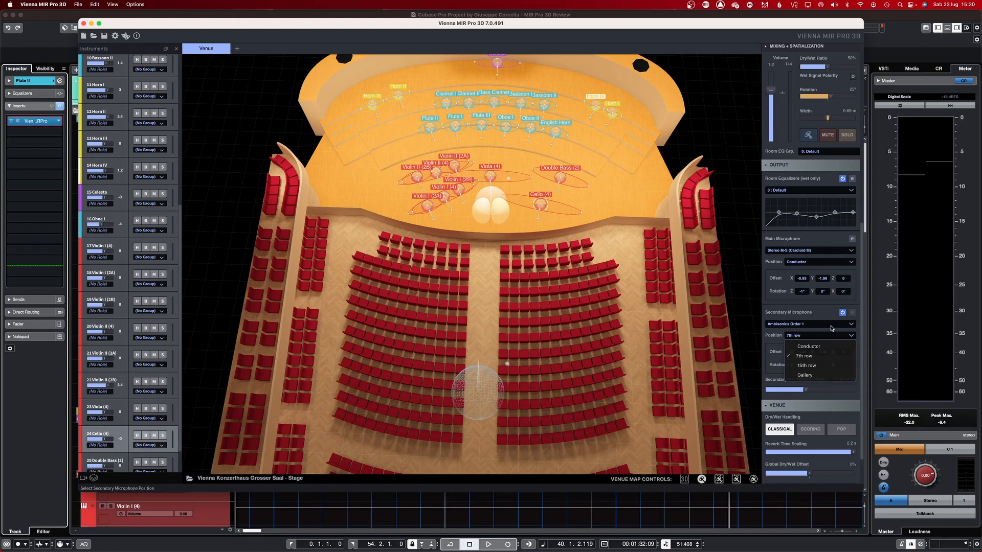
# Set the secondary microphone's output format to the factory surround preset 5.0 - 115° (rears only).
pyautogui.click(832, 326)
pyautogui.click(832, 326)
pyautogui.moveTo(839, 345)
pyautogui.moveTo(885, 357)
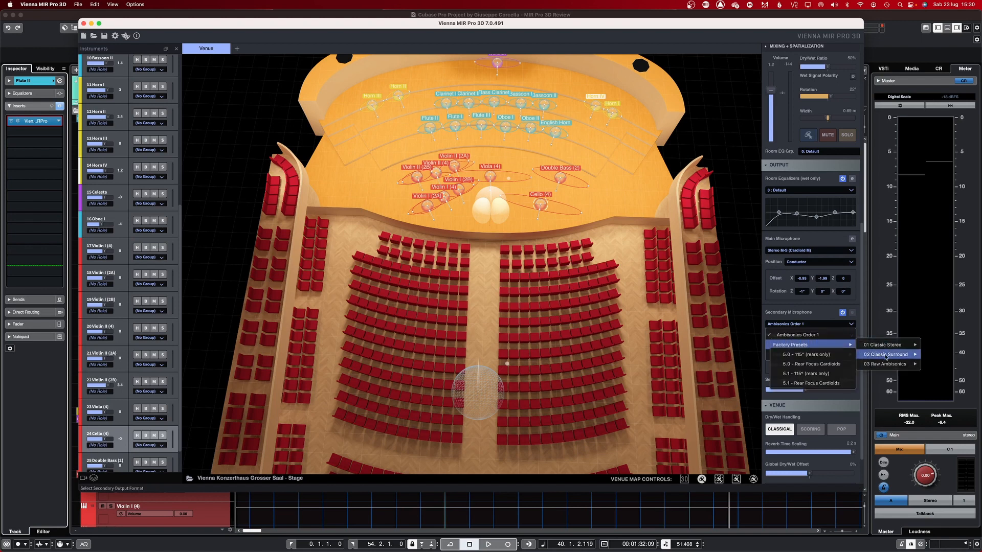
pyautogui.click(807, 354)
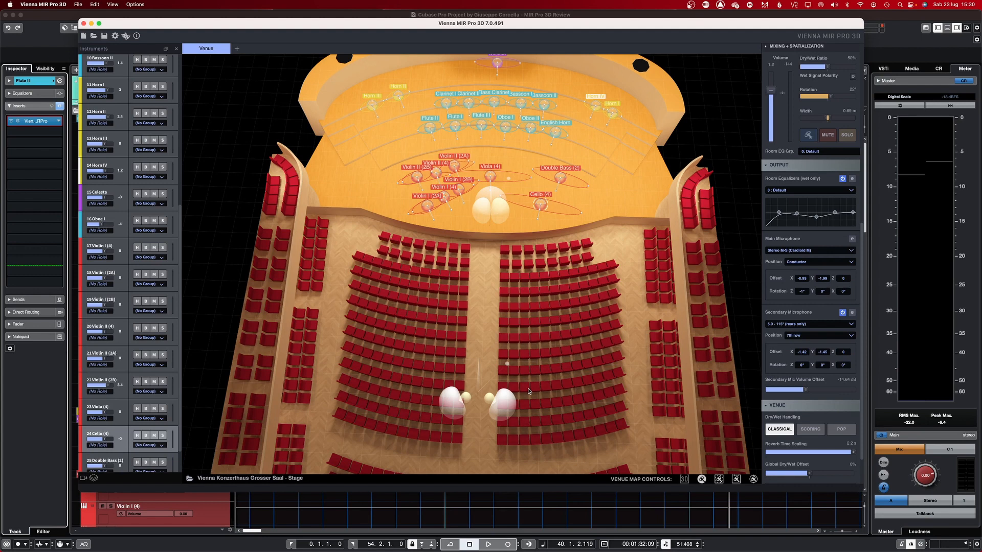
# Set the main microphone's output format to the factory preset 5.1 - MIR 3D HOA DnMx.
pyautogui.click(835, 251)
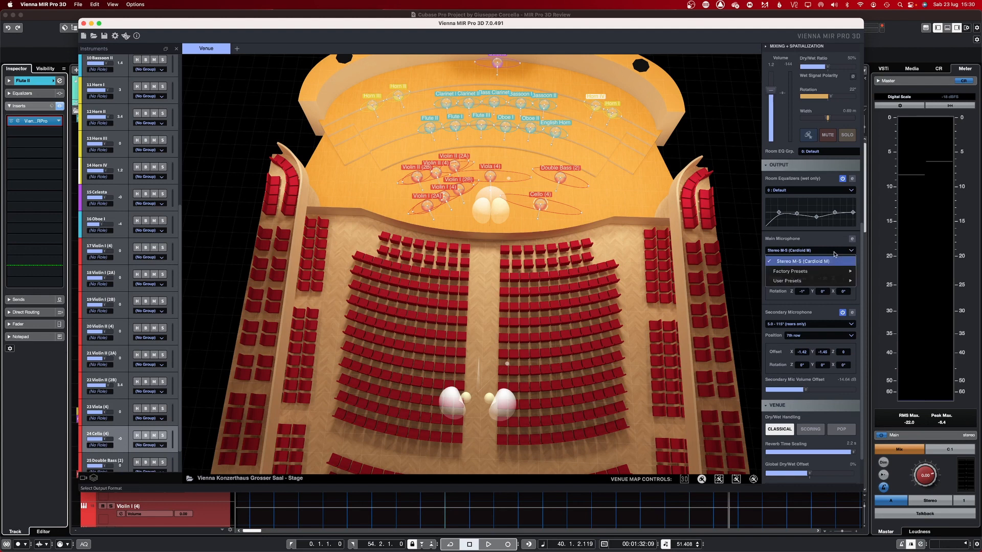
pyautogui.moveTo(838, 271)
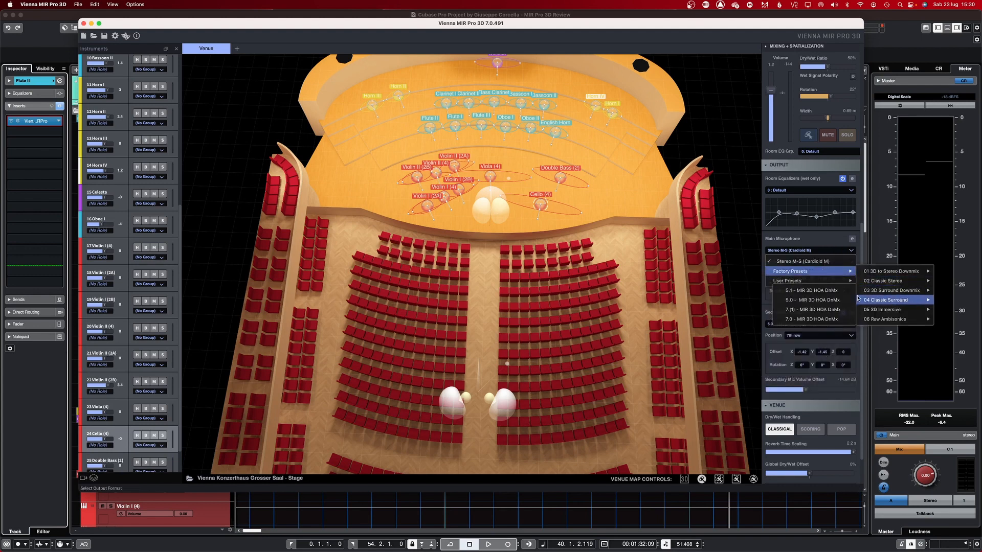
pyautogui.click(844, 291)
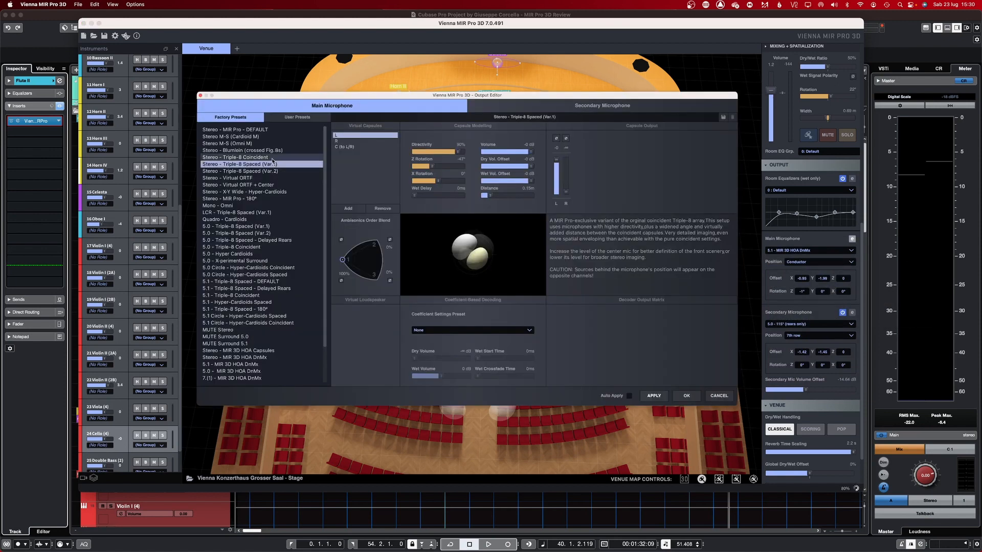
# In the main microphone's Output Editor, choose the Stereo - Triple-8 Coincident preset and add seven virtual capsules.
pyautogui.click(277, 144)
pyautogui.click(274, 158)
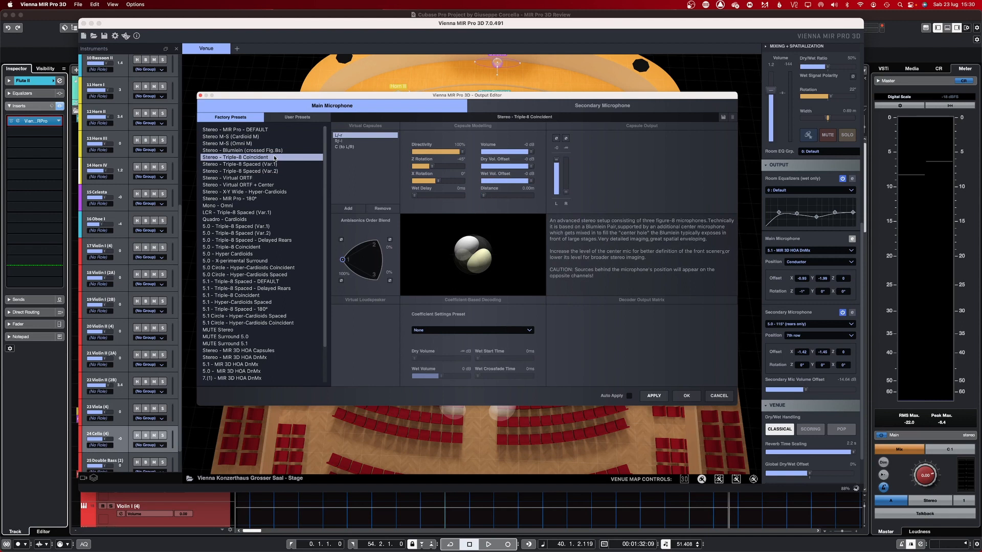
pyautogui.click(357, 208)
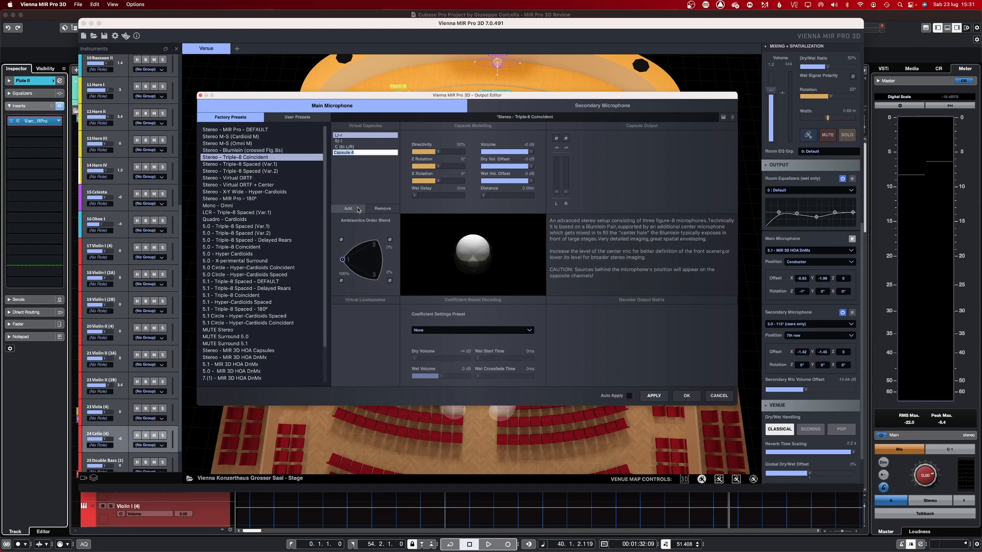
pyautogui.click(357, 209)
pyautogui.click(357, 209)
pyautogui.click(358, 208)
pyautogui.click(357, 208)
pyautogui.click(357, 208)
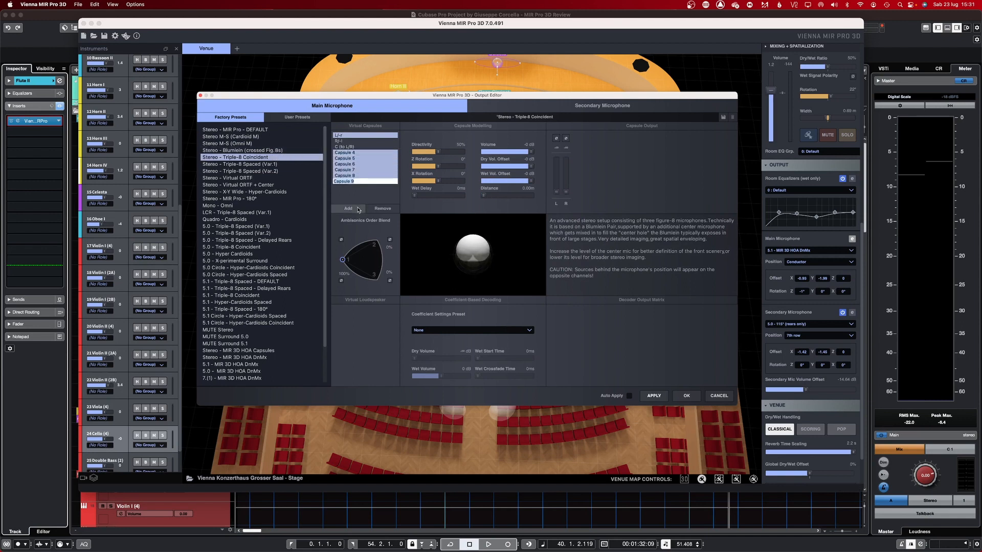
pyautogui.click(357, 208)
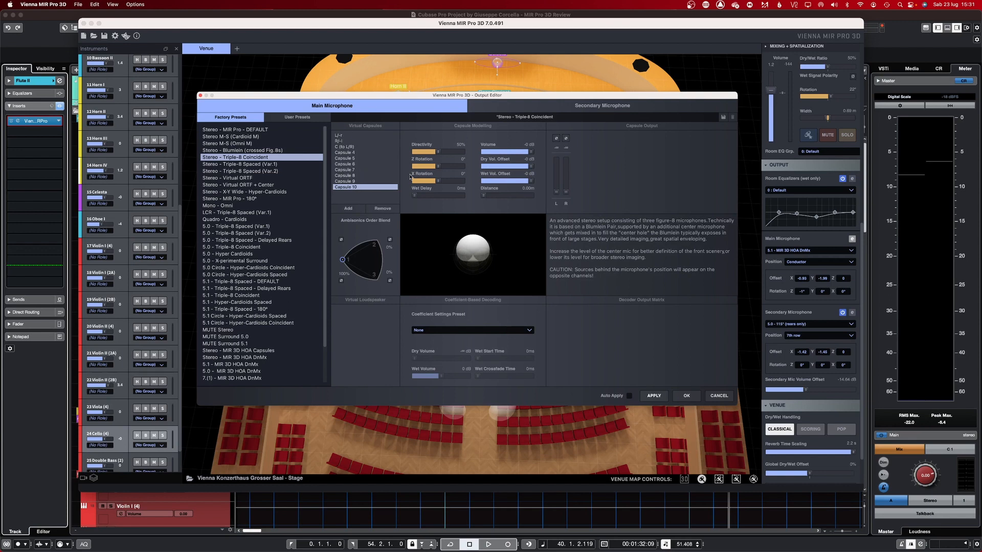
# Adjust Capsule 10's X and Z rotation, dry volume offset to about -16 dB, wet volume offset to about -14 dB, and directivity to about 80%.
pyautogui.moveTo(412, 181); pyautogui.dragTo(458, 166)
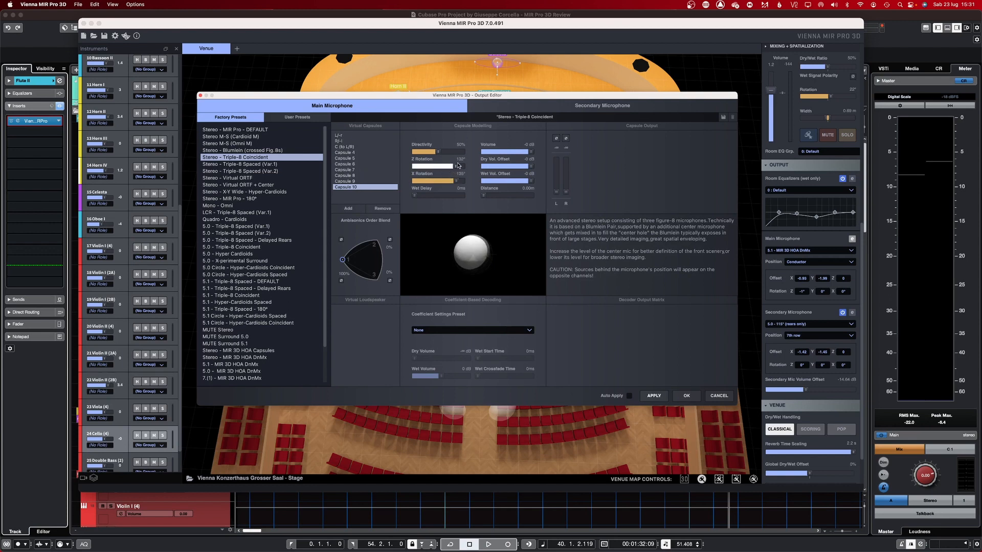
pyautogui.moveTo(530, 180); pyautogui.dragTo(502, 168)
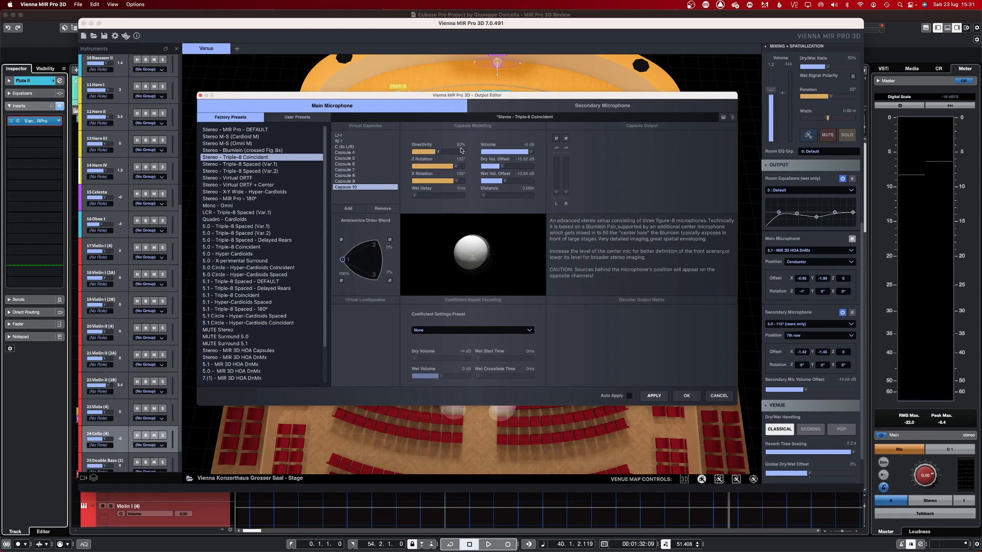
pyautogui.moveTo(437, 151); pyautogui.dragTo(450, 152)
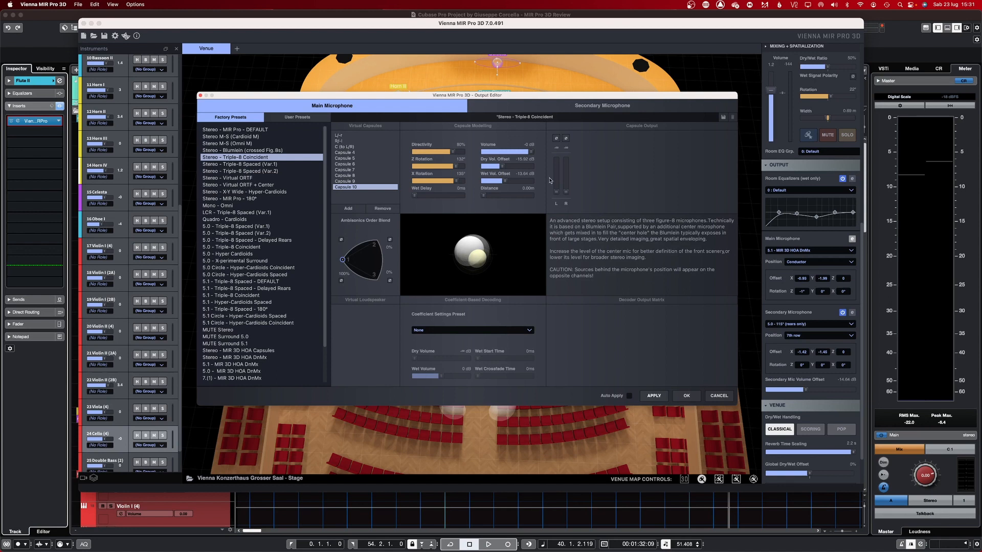
pyautogui.click(348, 170)
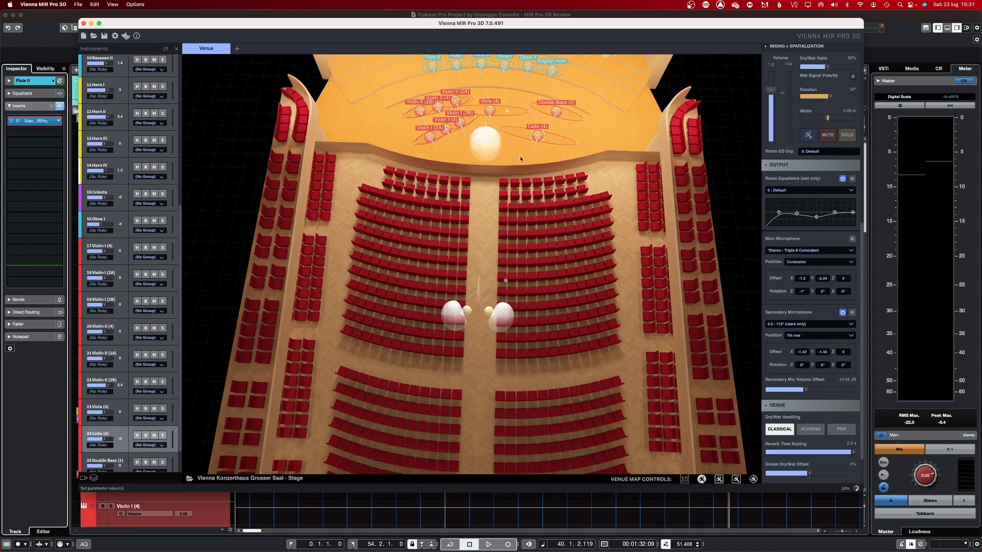
# Examine both microphones in the venue from the side and the secondary microphone's factory and user presets in the Output Editor.
pyautogui.moveTo(520, 156); pyautogui.dragTo(338, 244)
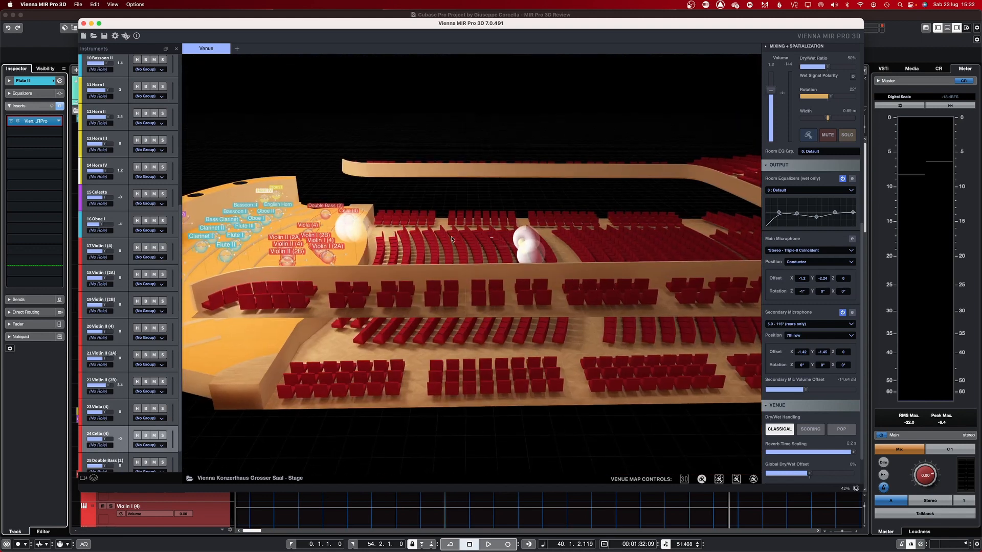
pyautogui.click(852, 239)
pyautogui.click(578, 109)
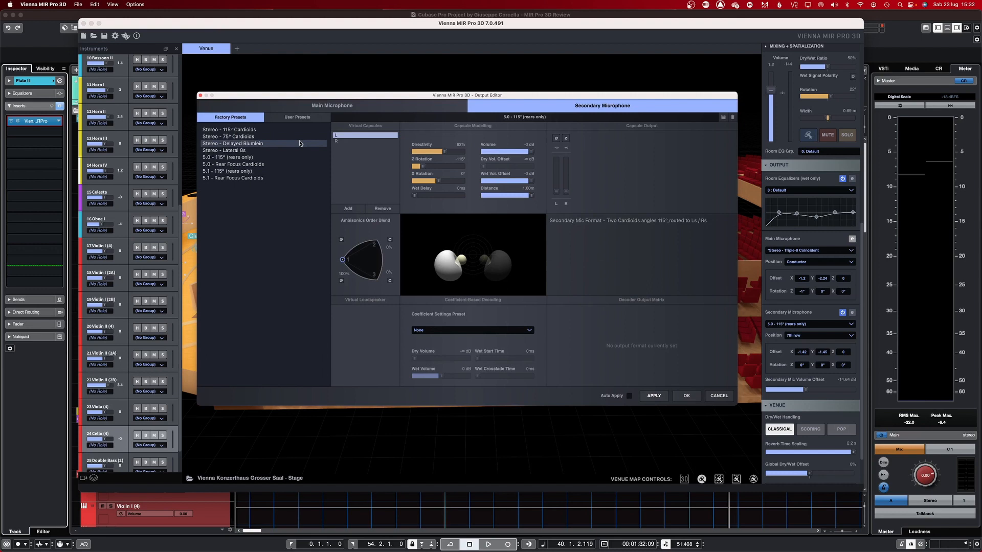
pyautogui.click(307, 118)
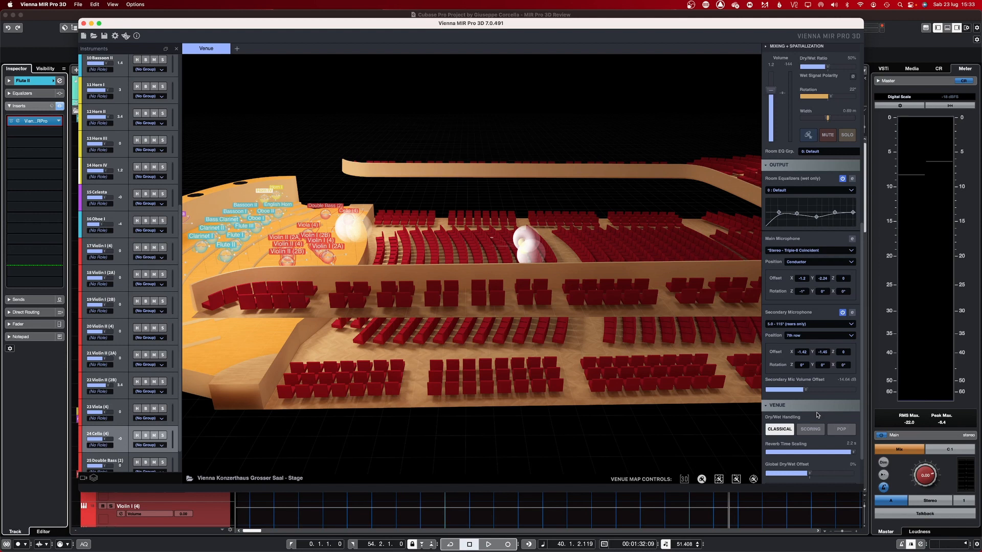
# Play the project and compare the venue's Scoring, Pop and Classical dry/wet handling modes, finishing on Classical.
pyautogui.scroll(-2, 778, 380)
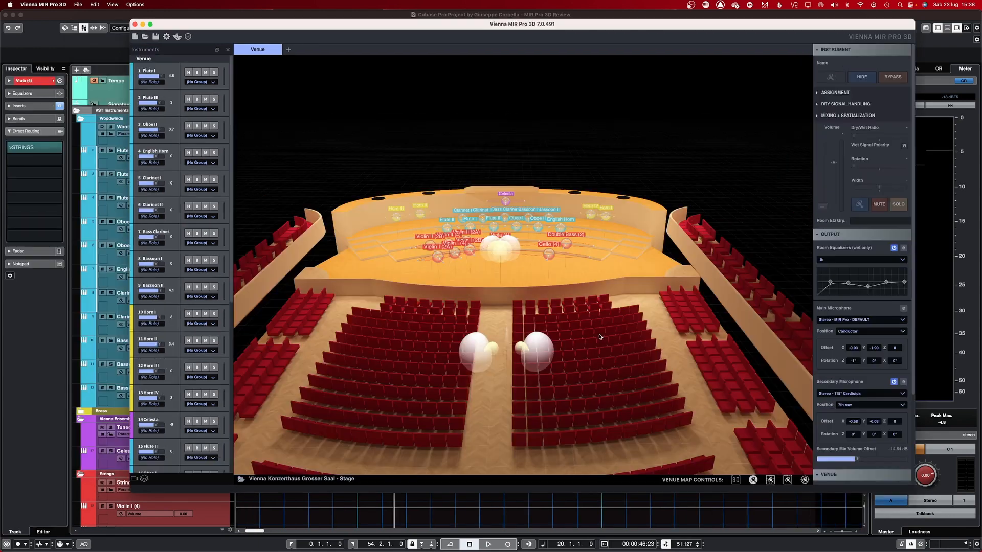
pyautogui.press('space')
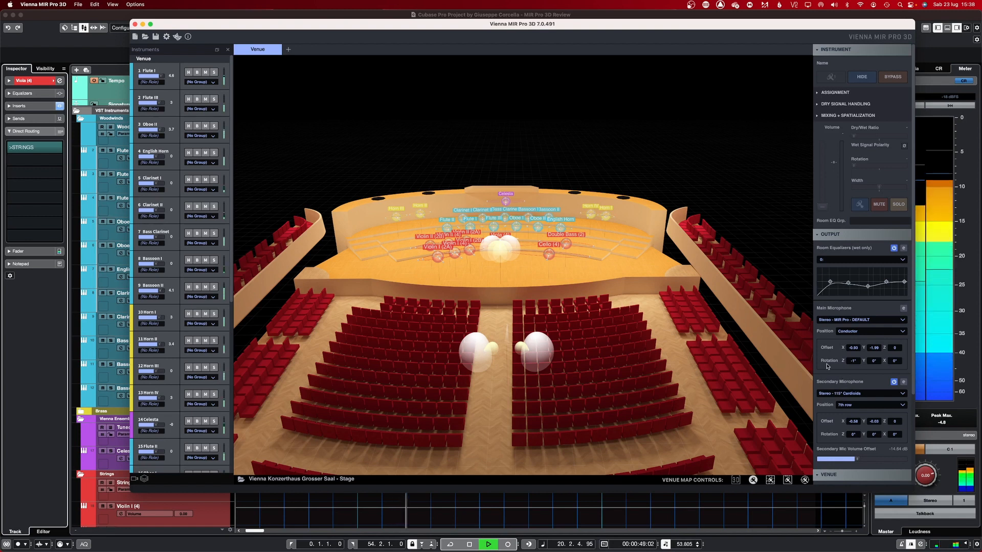
pyautogui.scroll(-2, 823, 367)
pyautogui.scroll(-3, 822, 366)
pyautogui.click(861, 385)
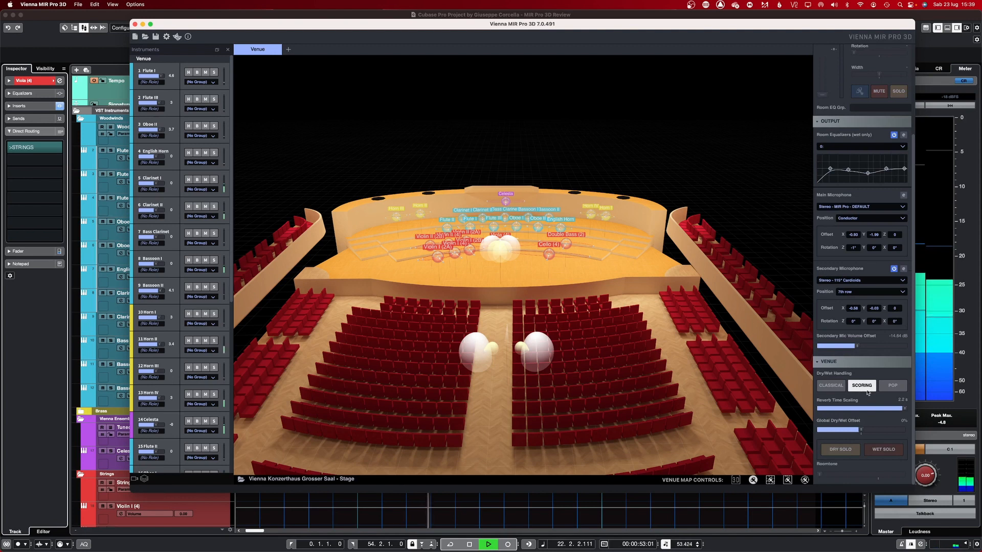
pyautogui.click(890, 387)
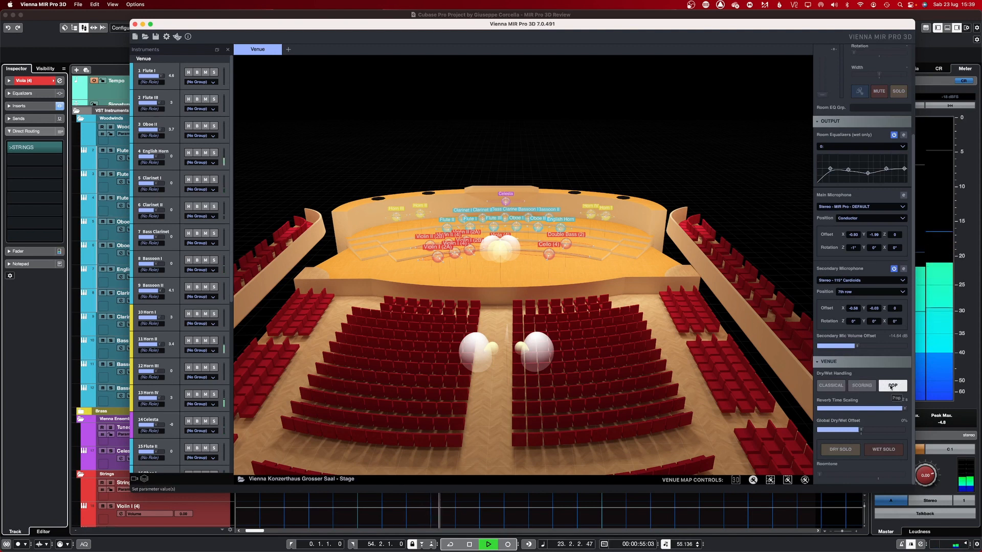
pyautogui.click(867, 387)
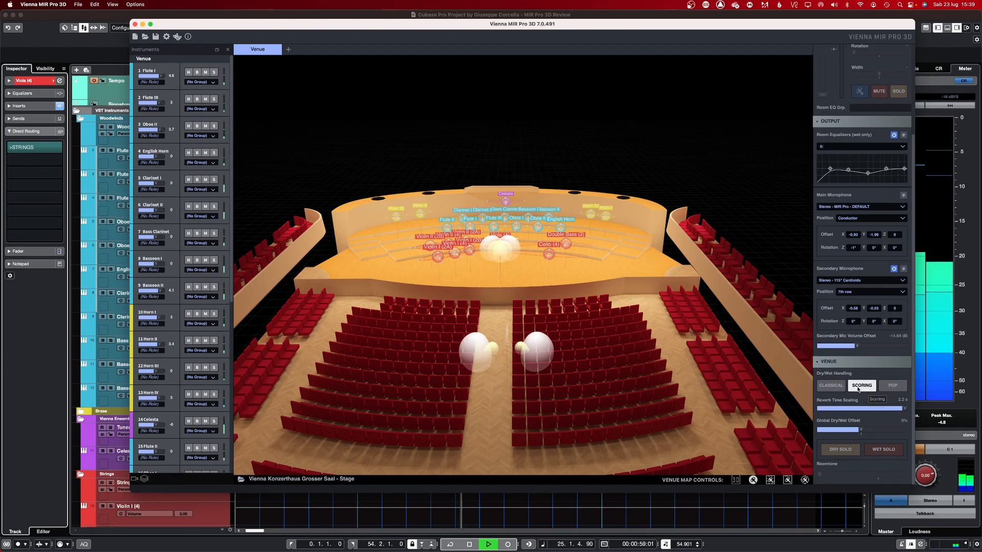
pyautogui.click(841, 386)
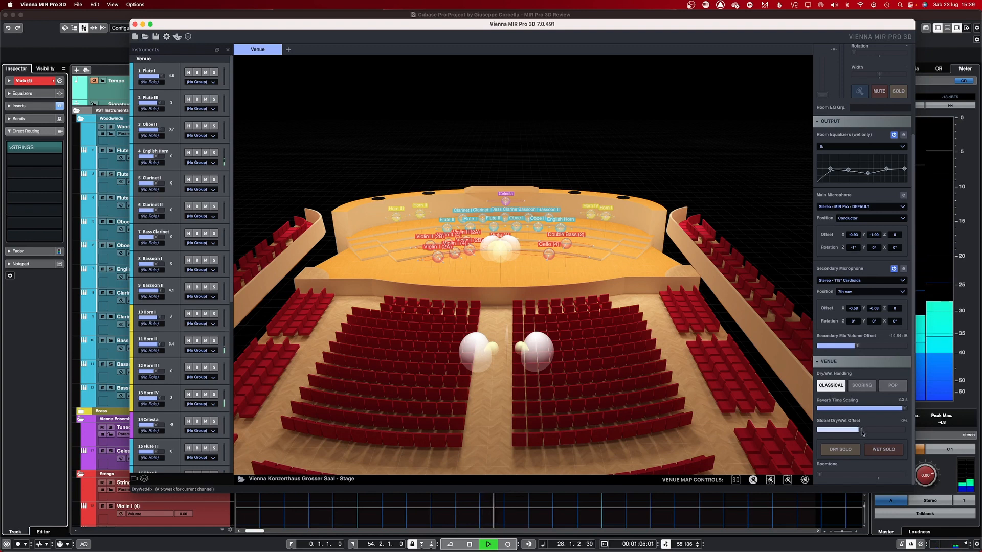
# Audition the dry signal alone with the global dry/wet offset at -100%, and reset the offset to 0% with solo off.
pyautogui.click(886, 457)
pyautogui.moveTo(861, 430); pyautogui.dragTo(820, 435)
pyautogui.click(840, 450)
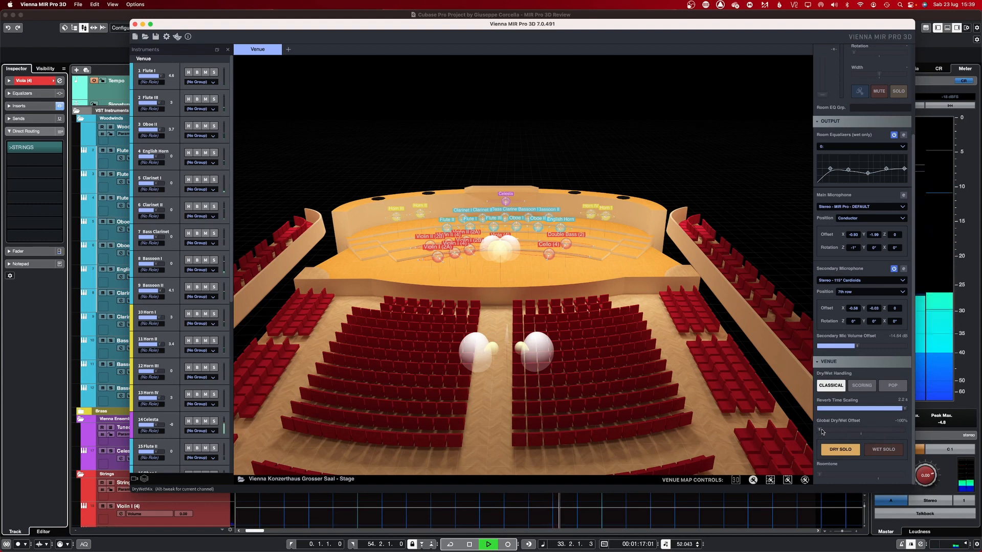
pyautogui.doubleClick(822, 432)
pyautogui.click(856, 448)
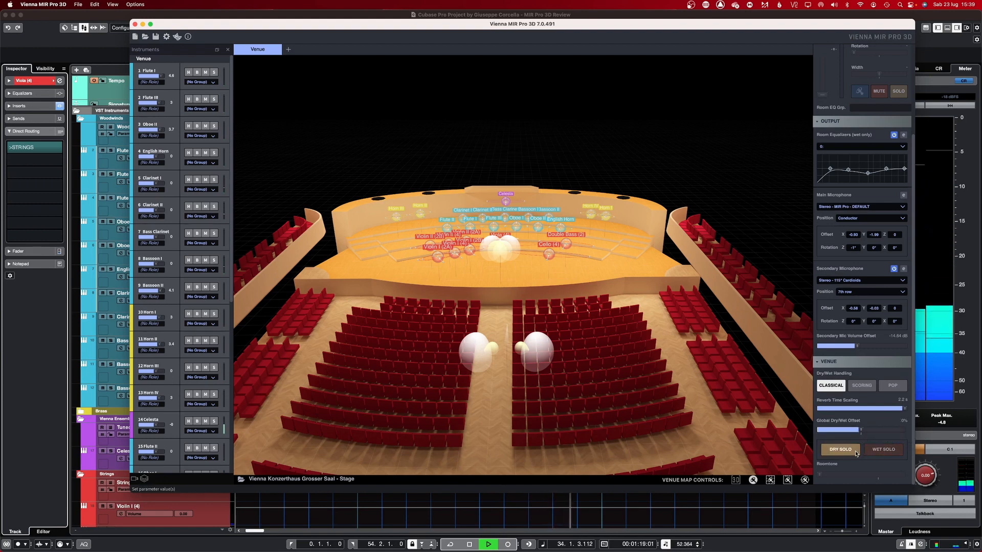
pyautogui.click(856, 448)
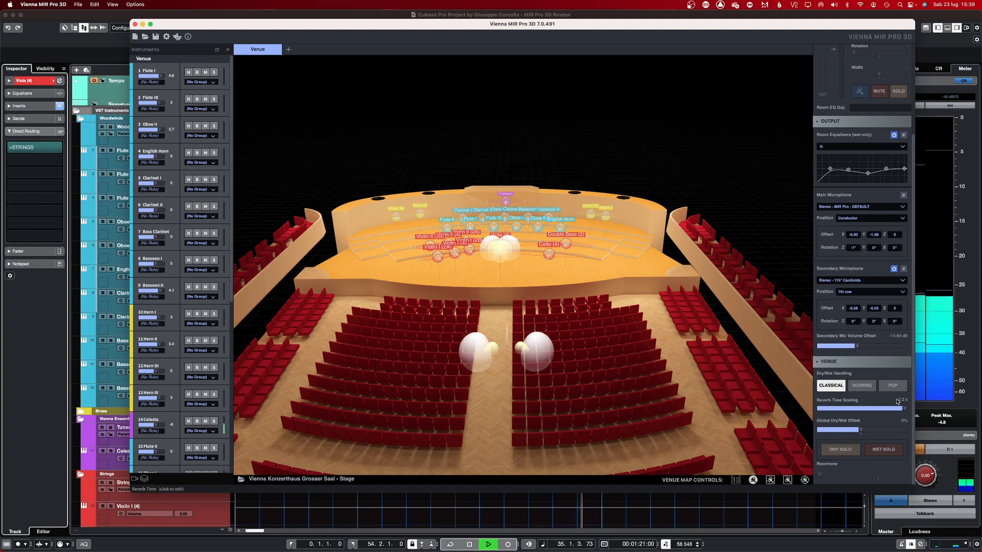
# Try a reverb time scaling of 0.73 s, restore it to 2.2 s, and switch dry/wet handling to Scoring and back to Classical.
pyautogui.moveTo(903, 409); pyautogui.dragTo(846, 411)
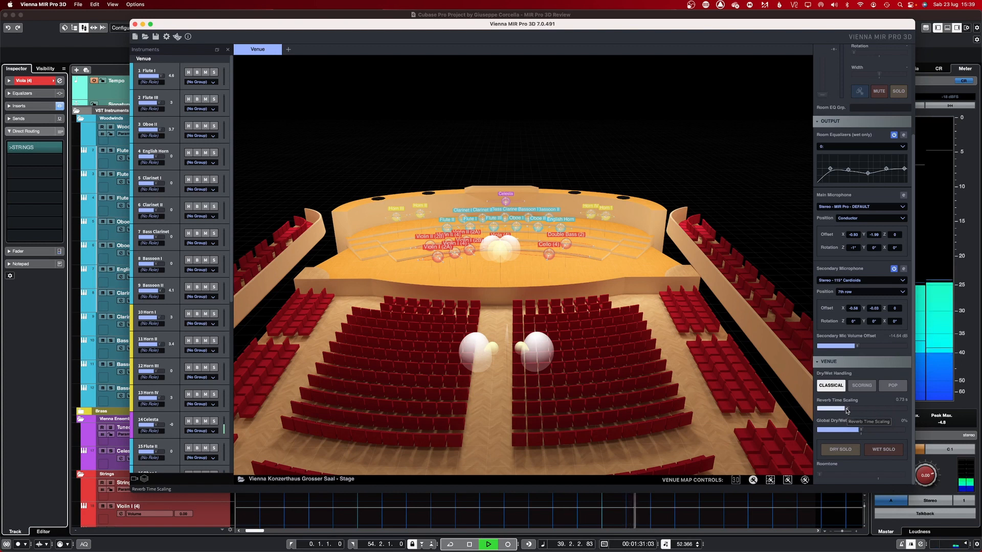
pyautogui.moveTo(846, 410); pyautogui.dragTo(931, 409)
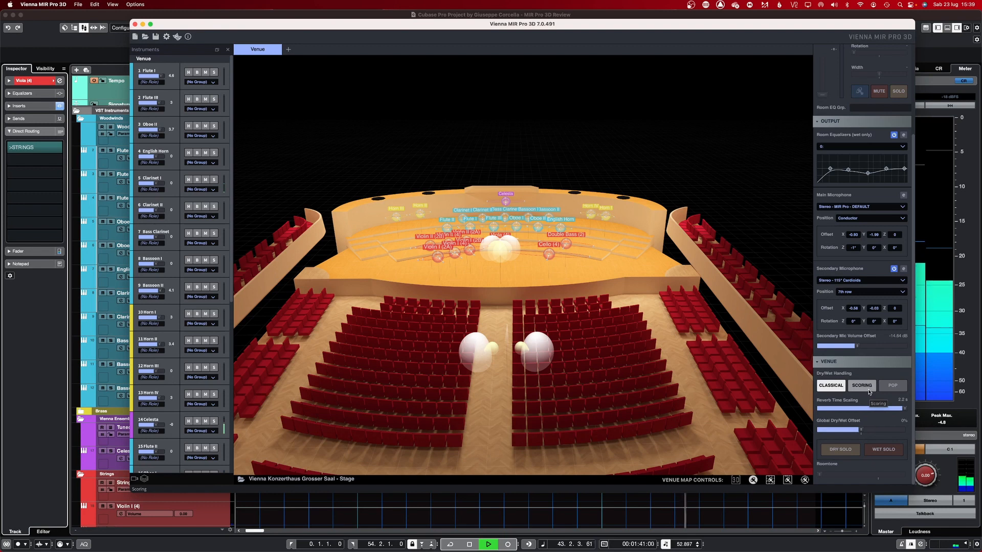
pyautogui.click(868, 393)
pyautogui.click(831, 386)
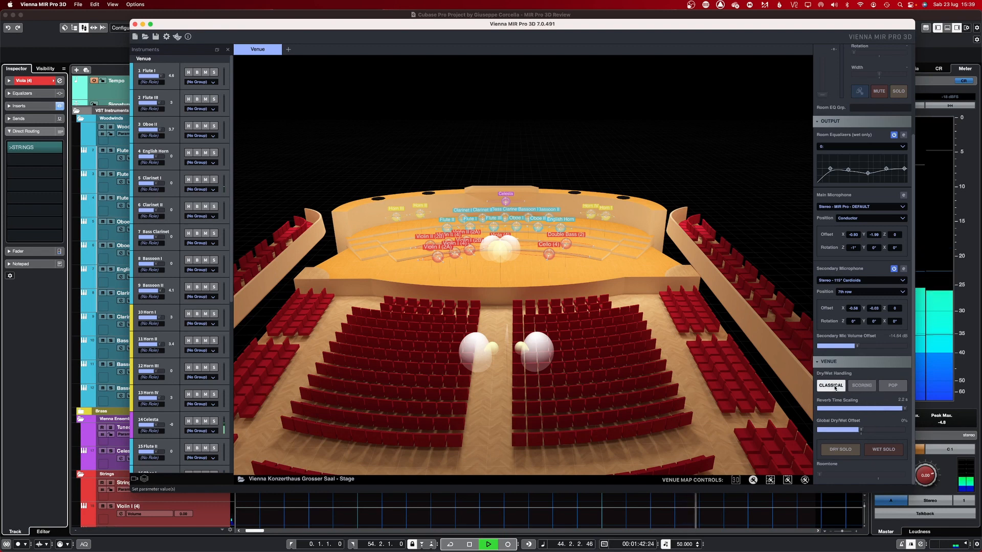
# Switch to the Cubase project window and stop playback.
pyautogui.click(56, 411)
pyautogui.press('space')
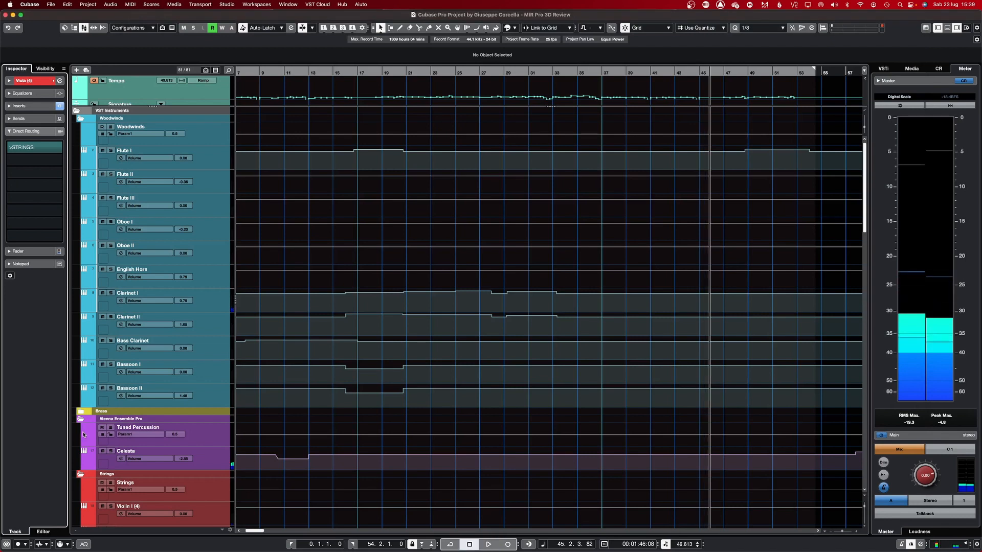
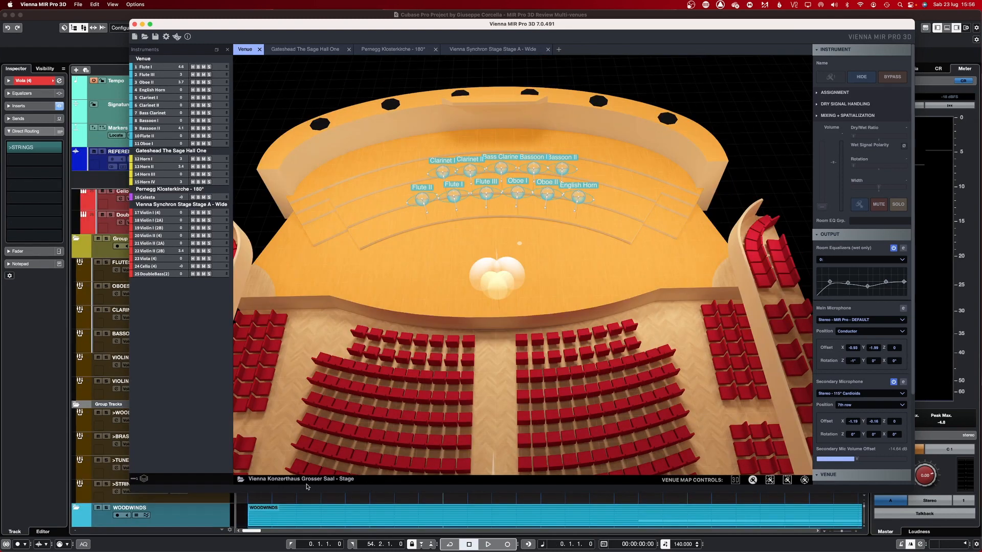
# View the woodwinds and microphones in the Vienna Konzerthaus Grosser Saal, and switch to the Gateshead The Sage Hall One venue.
pyautogui.moveTo(457, 397); pyautogui.dragTo(471, 206)
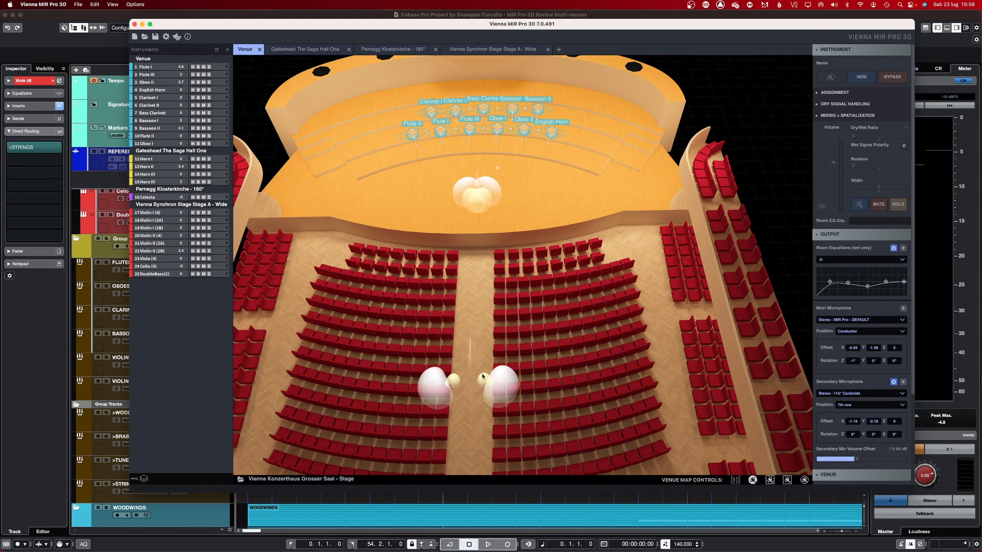
pyautogui.click(306, 52)
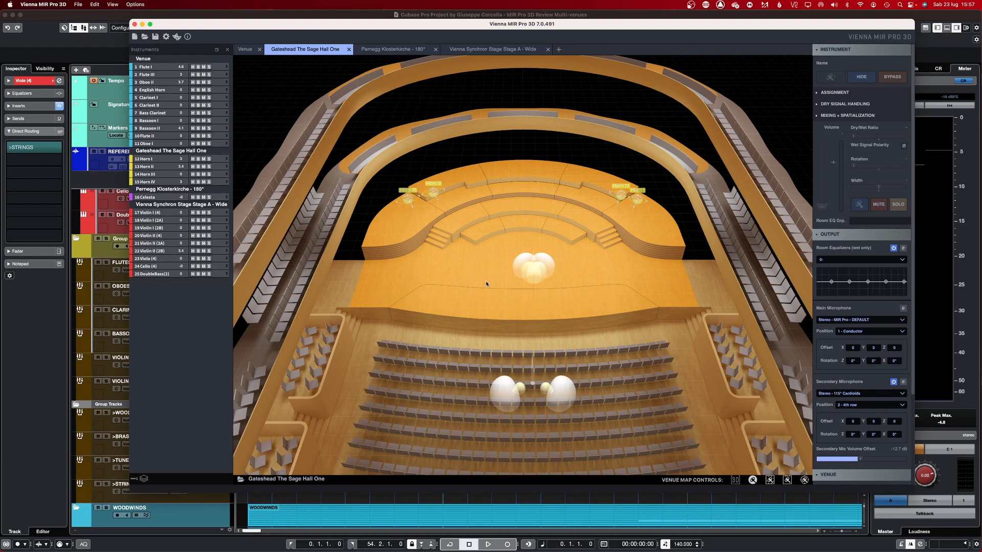
# Switch to the Pernegg Klosterkirche - 180° venue and examine the celesta on the balcony, the microphone and the nave from several angles.
pyautogui.click(391, 49)
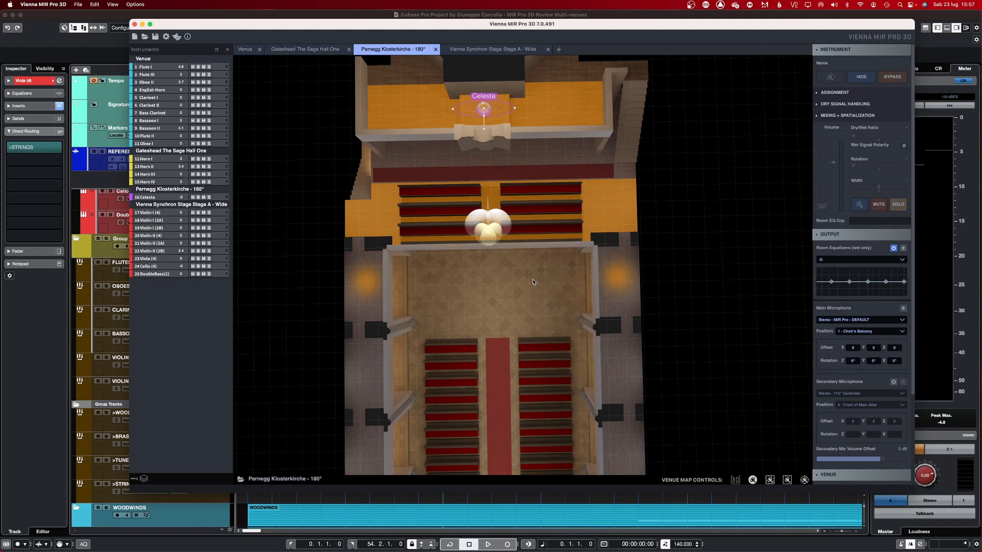
pyautogui.moveTo(532, 282); pyautogui.dragTo(545, 167)
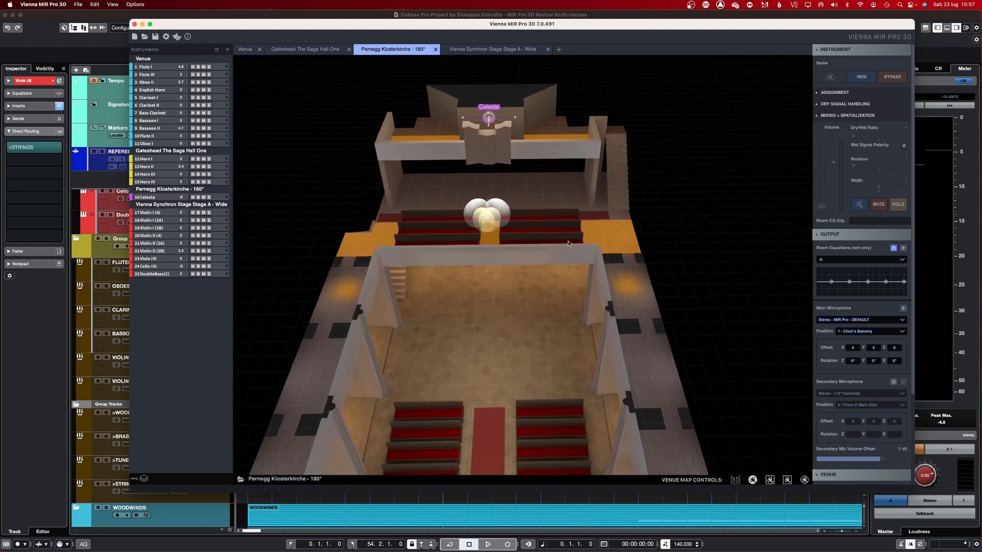
pyautogui.moveTo(578, 261); pyautogui.dragTo(563, 241)
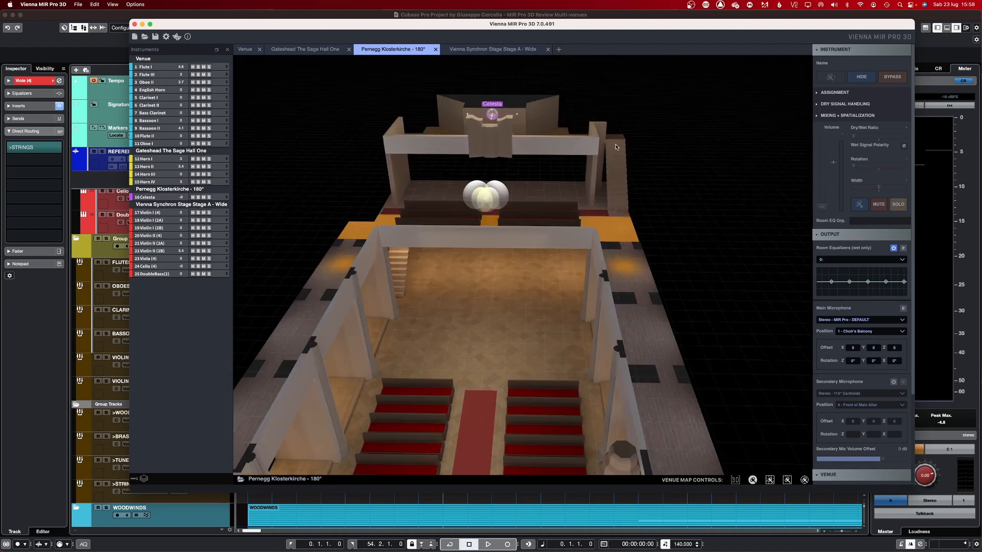
pyautogui.moveTo(404, 248); pyautogui.dragTo(359, 305)
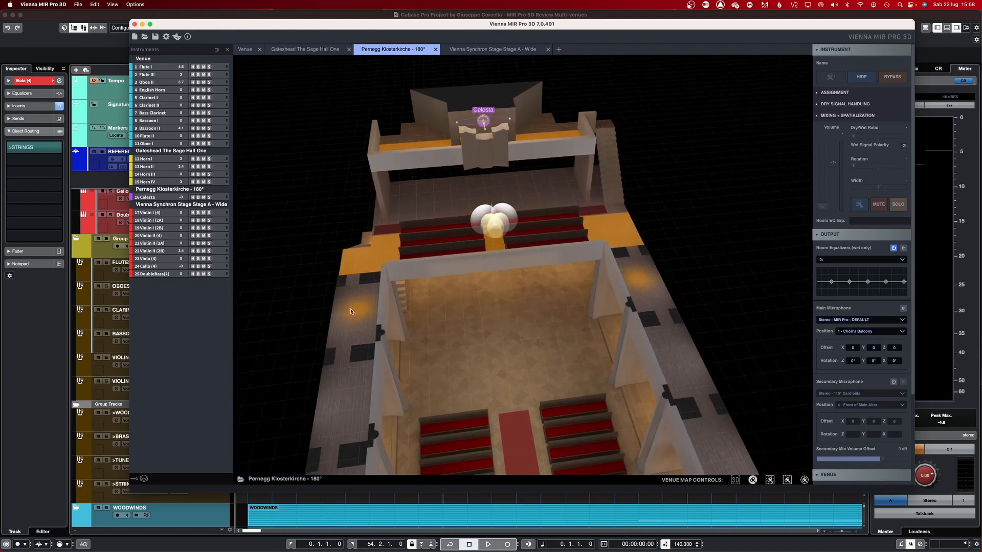
pyautogui.moveTo(358, 336); pyautogui.dragTo(330, 276)
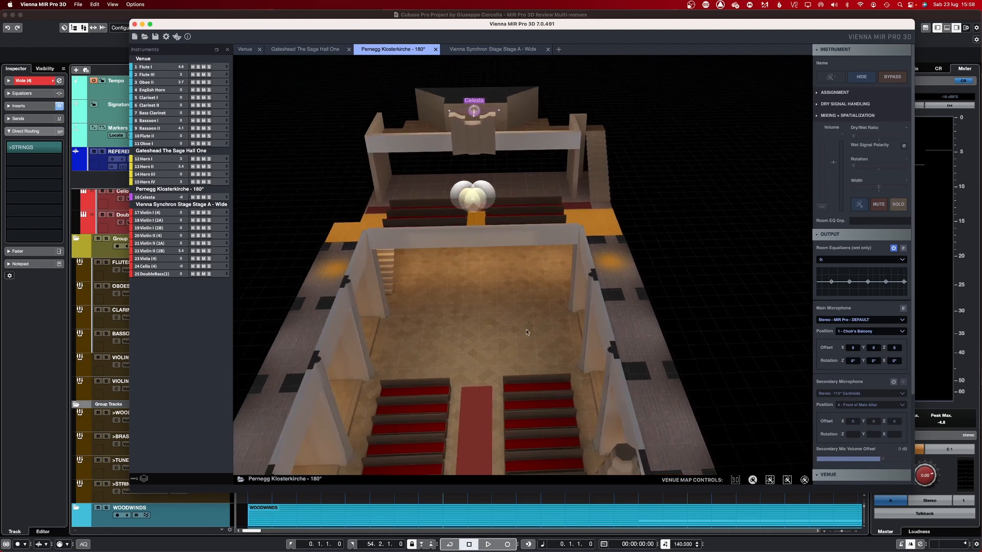
pyautogui.moveTo(524, 329); pyautogui.dragTo(564, 361)
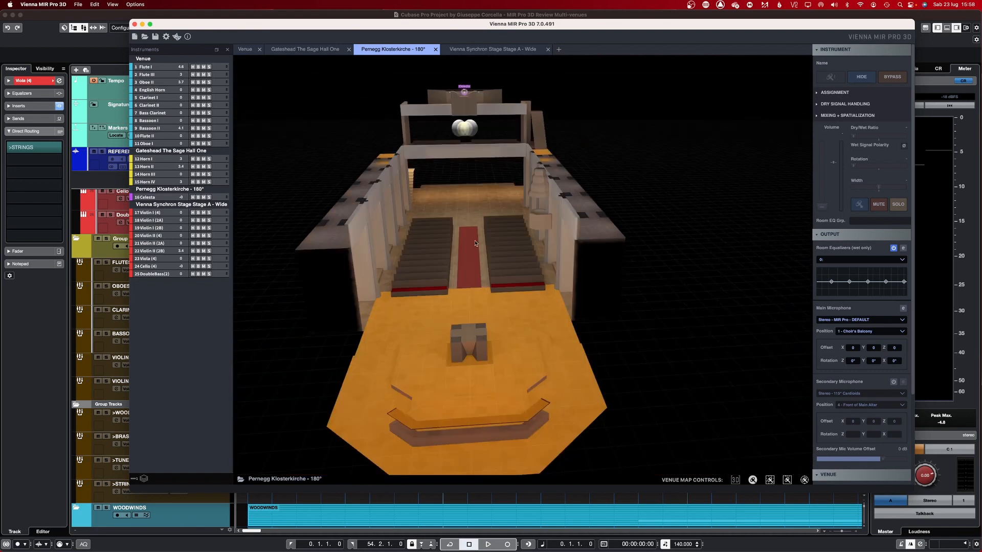
pyautogui.moveTo(475, 241); pyautogui.dragTo(465, 401)
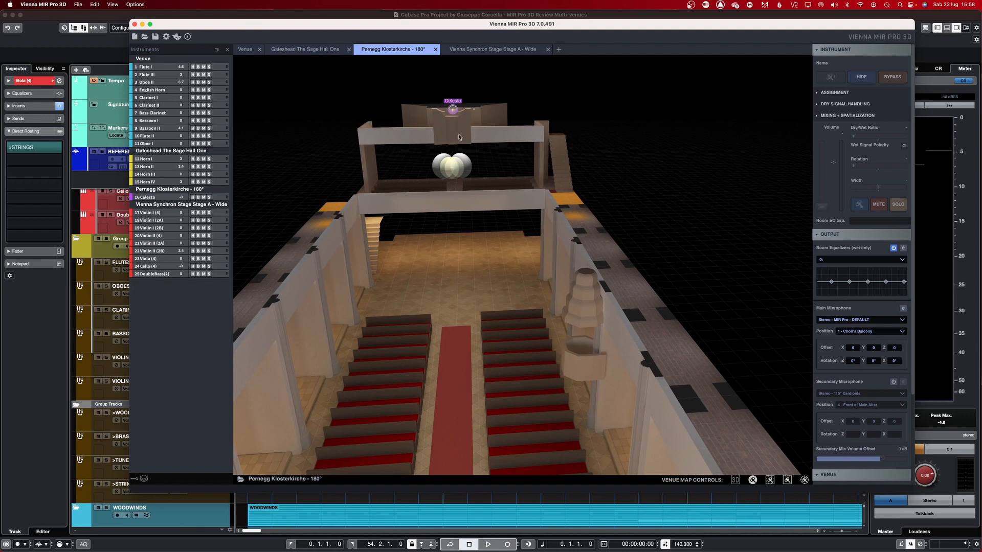
pyautogui.moveTo(458, 131); pyautogui.dragTo(420, 201)
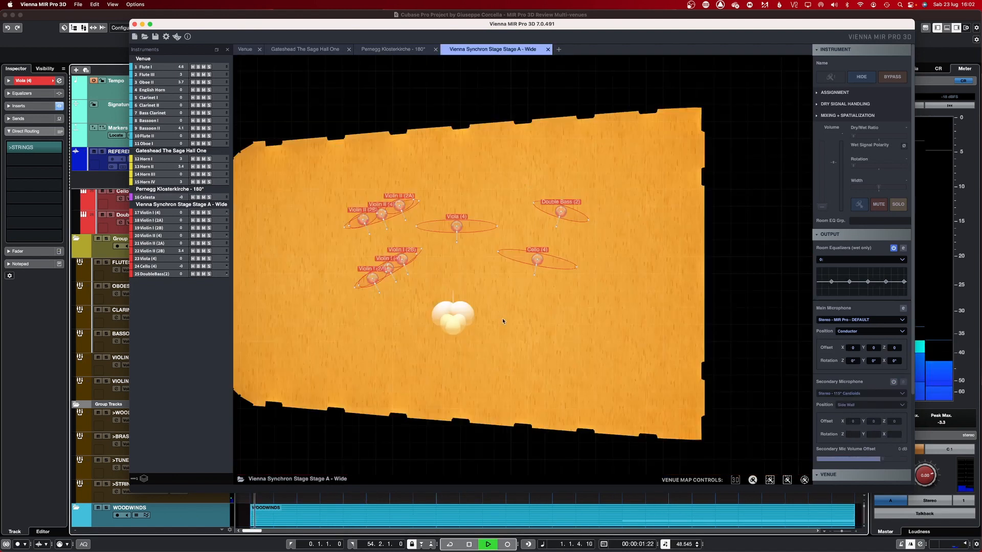
# Examine the string sections and the main microphone up close in Vienna Synchron Stage A - Wide during playback.
pyautogui.moveTo(511, 340); pyautogui.dragTo(516, 265, button='right')
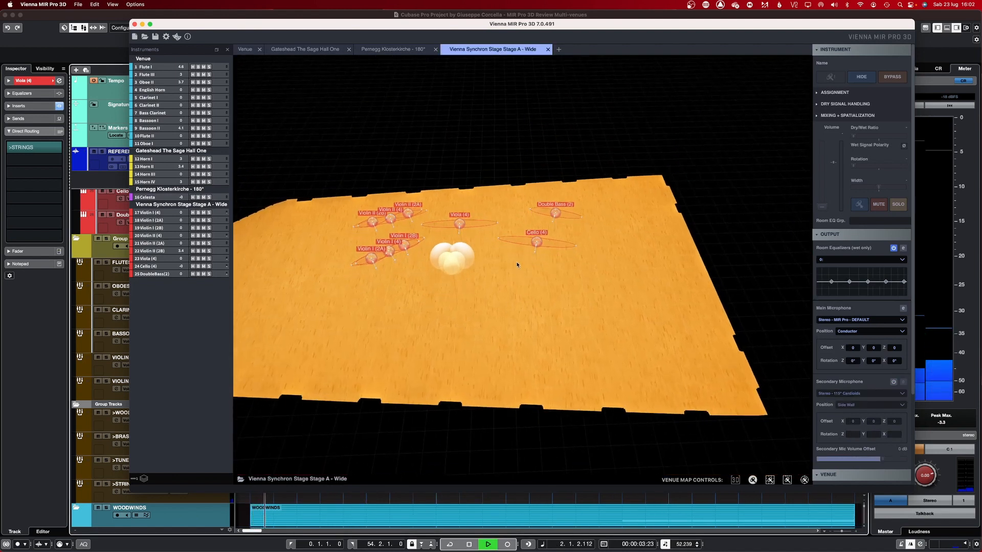
pyautogui.moveTo(517, 265); pyautogui.dragTo(577, 303)
pyautogui.scroll(5, 559, 288)
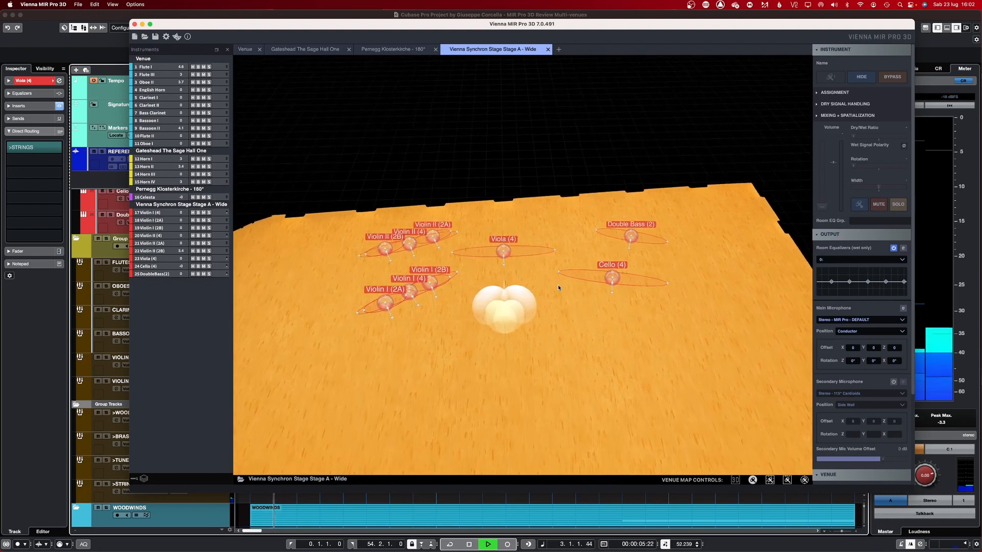
pyautogui.moveTo(543, 285); pyautogui.dragTo(599, 274)
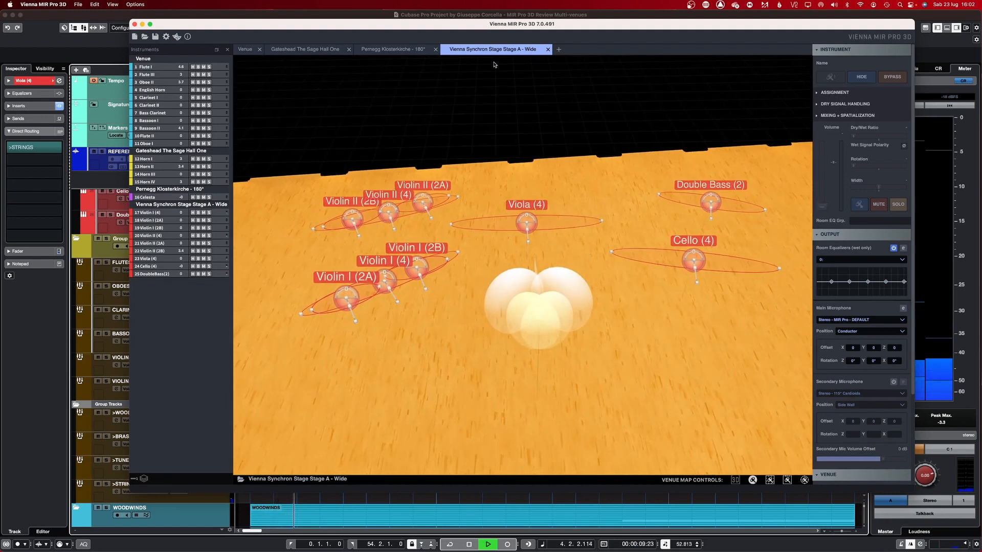
# View the celesta in Pernegg Klosterkirche from behind, and the woodwinds in the Konzerthaus Grosser Saal from the side of the stage.
pyautogui.click(390, 48)
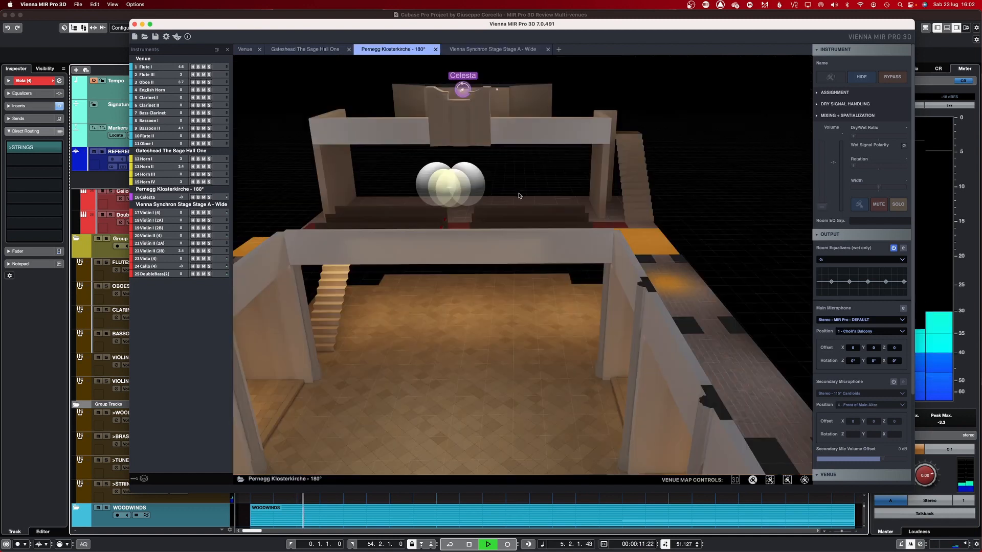
pyautogui.moveTo(477, 255); pyautogui.dragTo(487, 101)
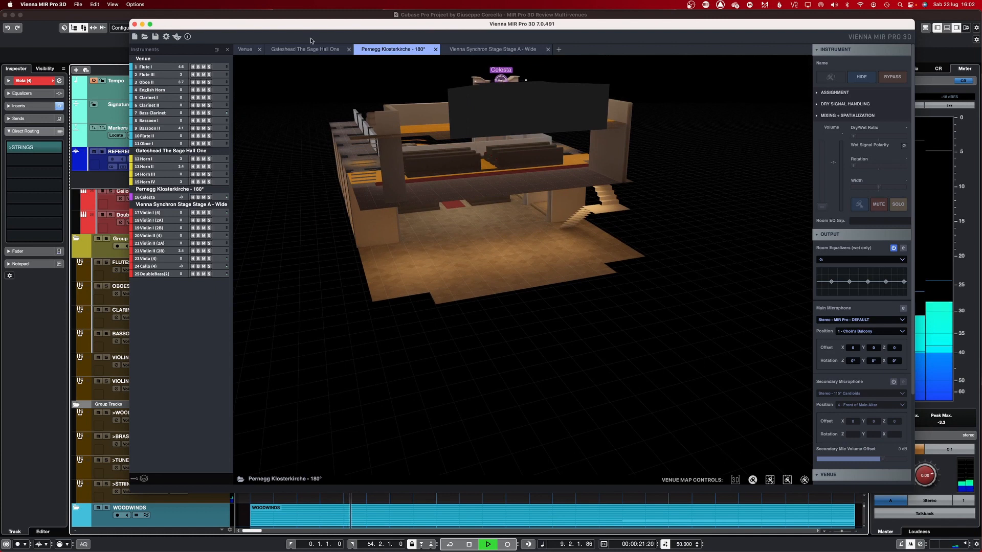
pyautogui.click(249, 50)
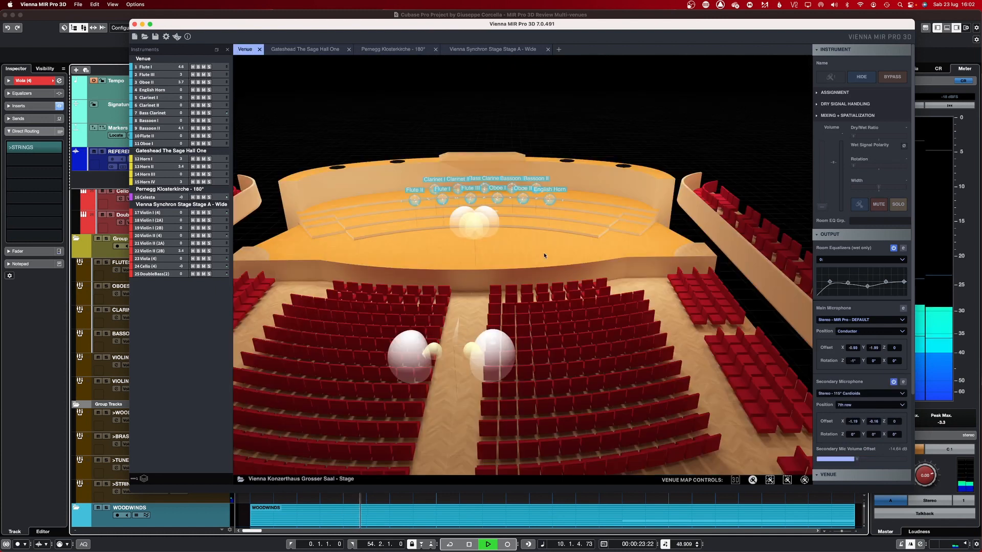
pyautogui.moveTo(544, 256); pyautogui.dragTo(754, 199)
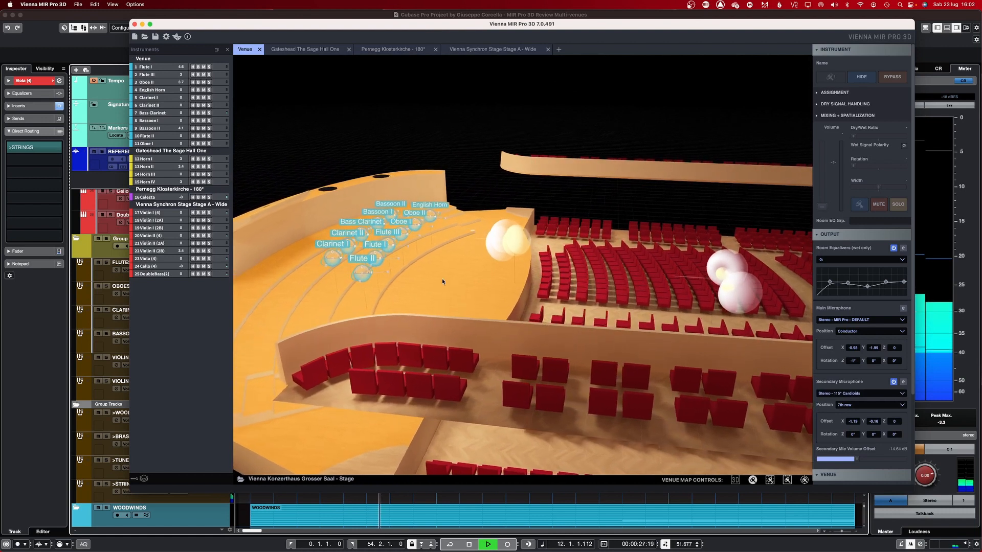
pyautogui.moveTo(443, 280); pyautogui.dragTo(466, 317)
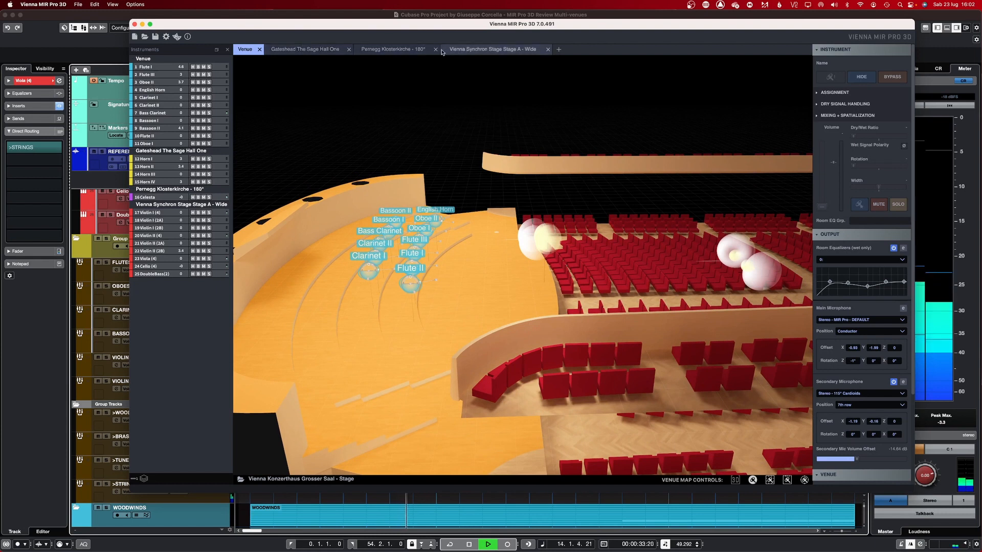
# View the Synchron Stage strings from the violin side, and the Konzerthaus woodwinds from above the audience seats.
pyautogui.click(457, 49)
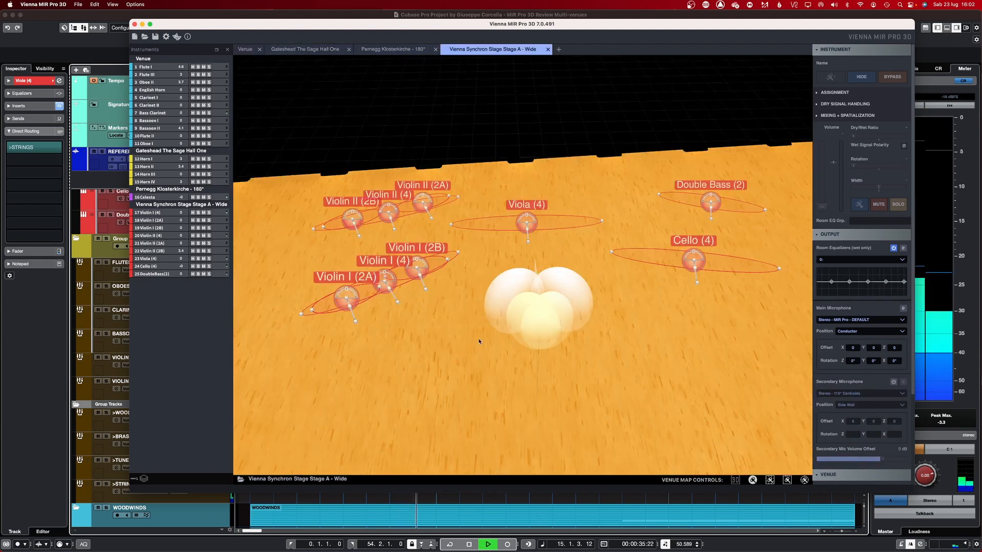
pyautogui.moveTo(468, 352); pyautogui.dragTo(606, 291)
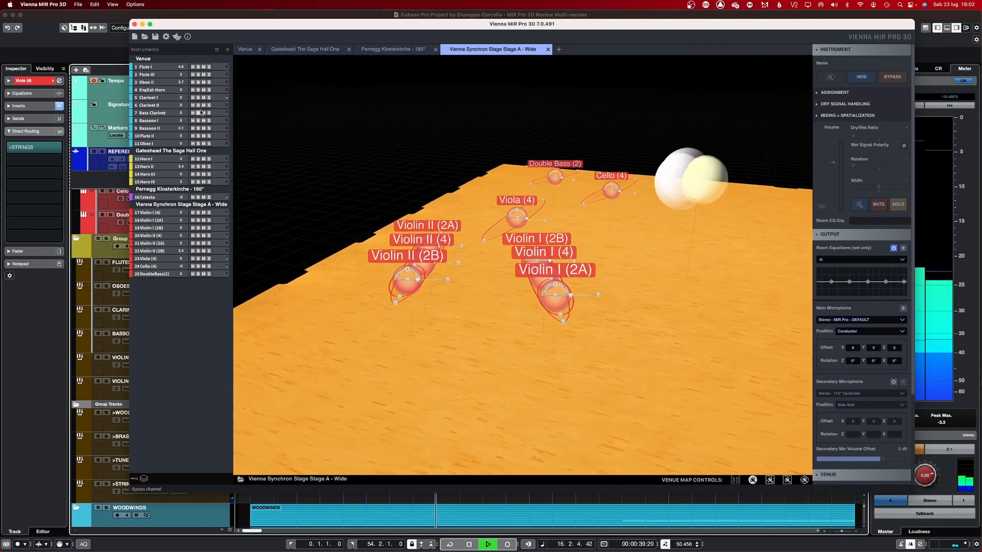
pyautogui.click(246, 49)
pyautogui.moveTo(481, 274); pyautogui.dragTo(346, 27)
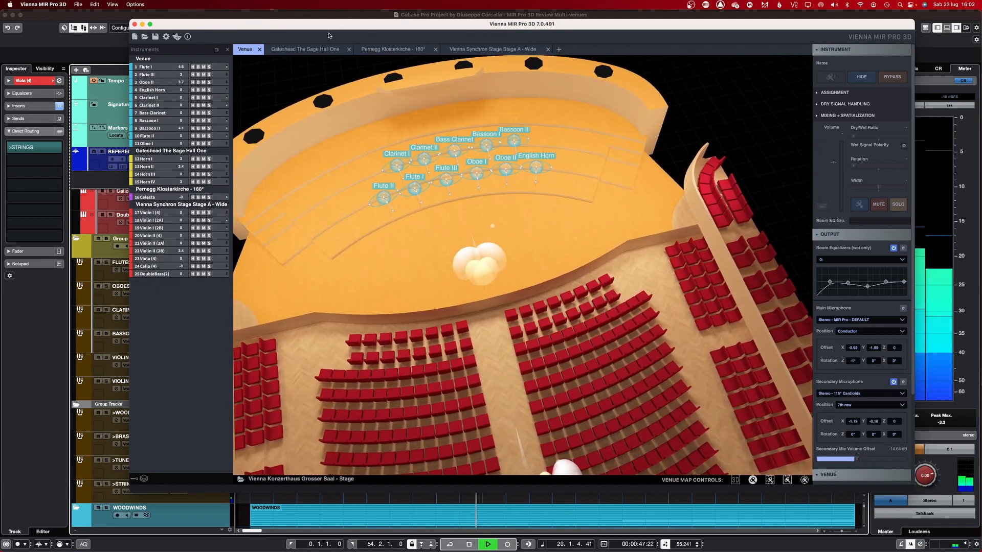
# Switch to Gateshead The Sage Hall One and examine the four horns up close from the front and from behind the stage.
pyautogui.click(320, 51)
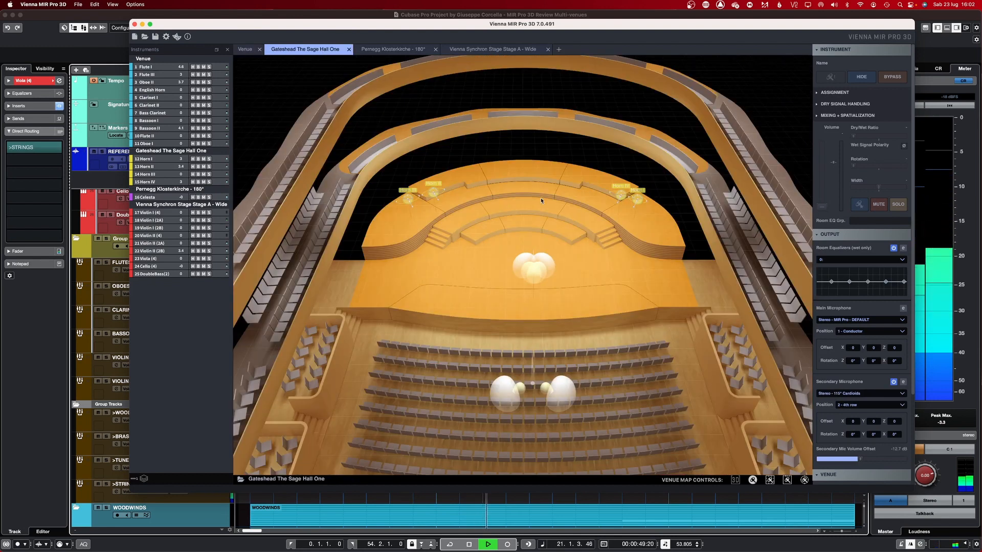
pyautogui.moveTo(550, 229); pyautogui.dragTo(571, 193)
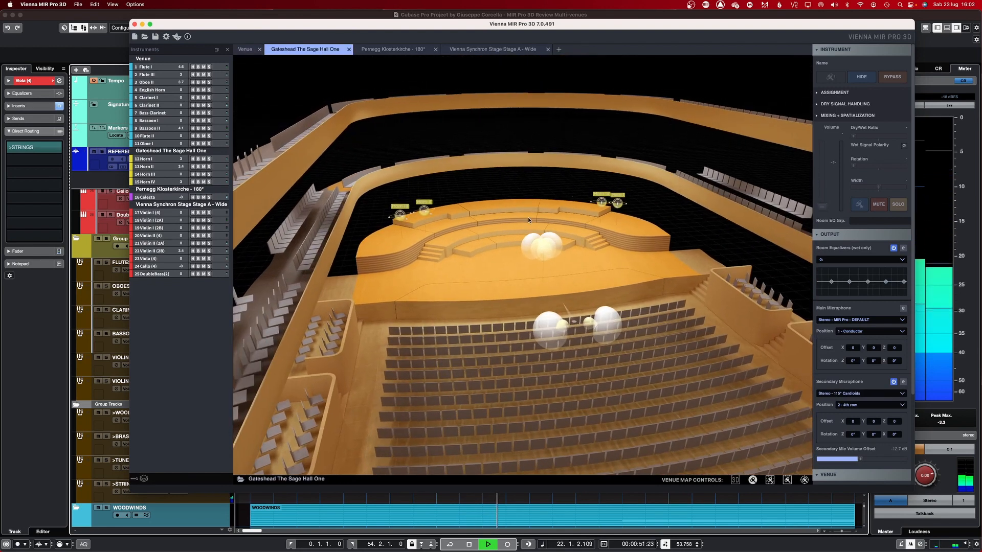
pyautogui.scroll(10, 528, 217)
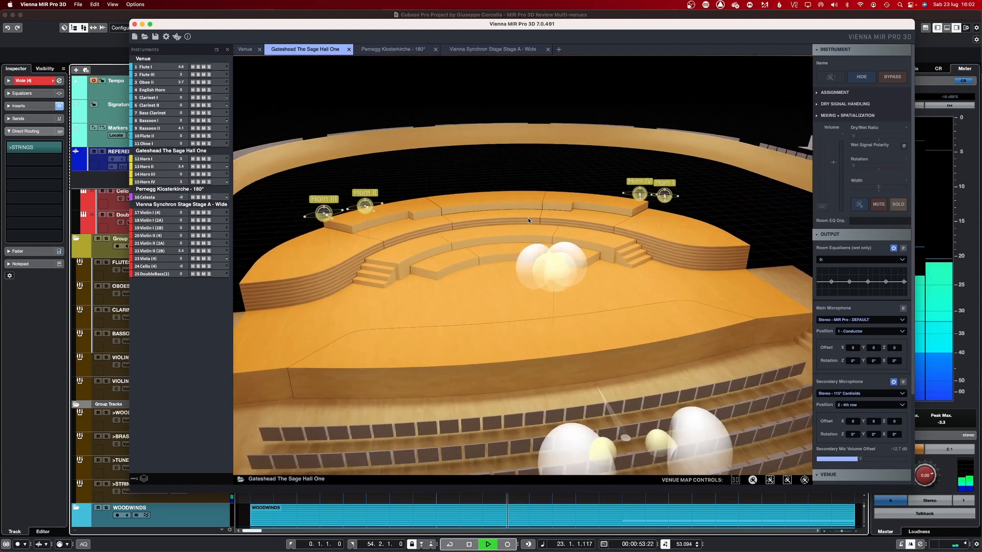
pyautogui.scroll(4, 528, 217)
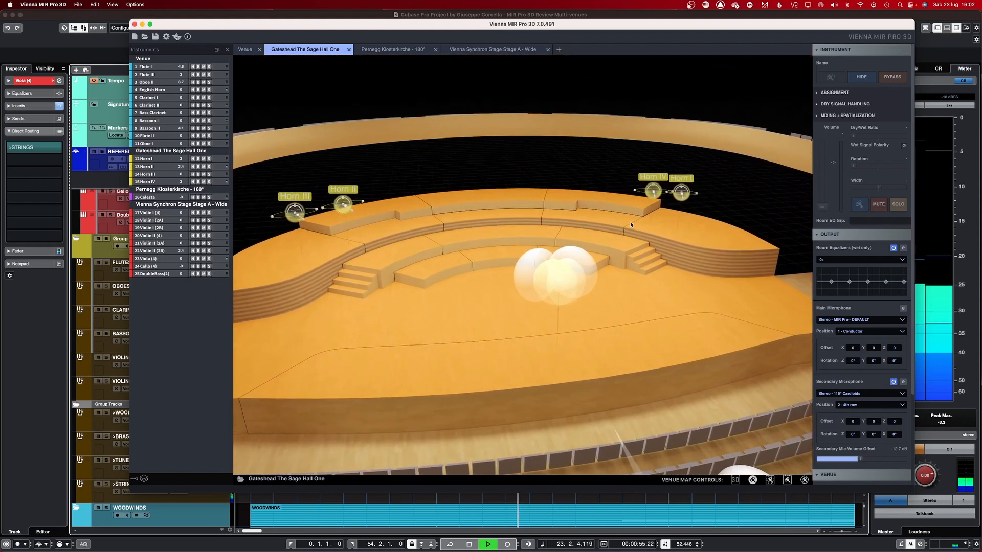
pyautogui.scroll(3, 631, 223)
pyautogui.moveTo(669, 231); pyautogui.dragTo(319, 230)
pyautogui.moveTo(660, 171); pyautogui.dragTo(403, 164)
pyautogui.scroll(5, 403, 164)
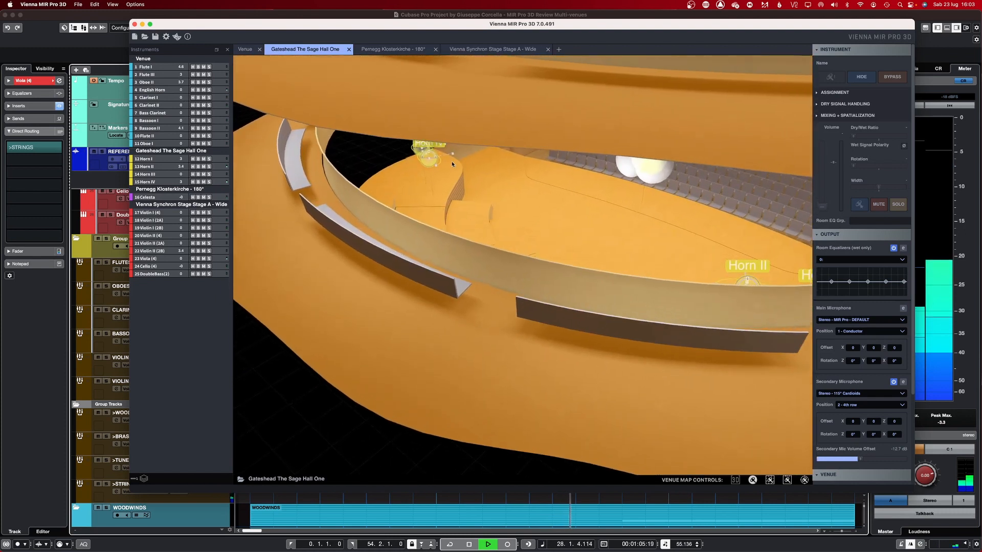
pyautogui.scroll(-3, 452, 164)
# View the celesta balcony in Pernegg Klosterkirche from the nave, and the Synchron Stage strings from the cello and double bass side.
pyautogui.click(393, 49)
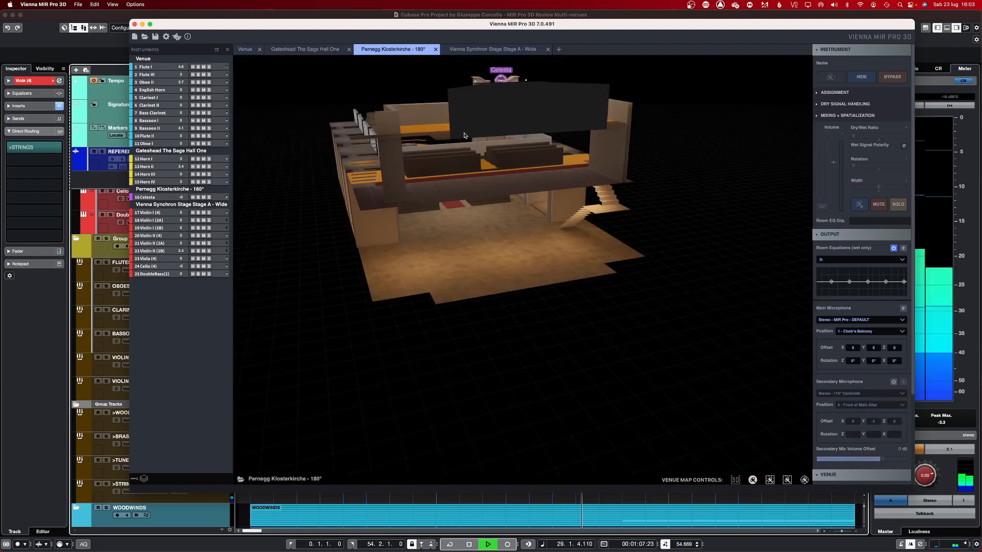
pyautogui.moveTo(500, 162); pyautogui.dragTo(720, 121)
pyautogui.moveTo(366, 174); pyautogui.dragTo(500, 150)
pyautogui.click(492, 49)
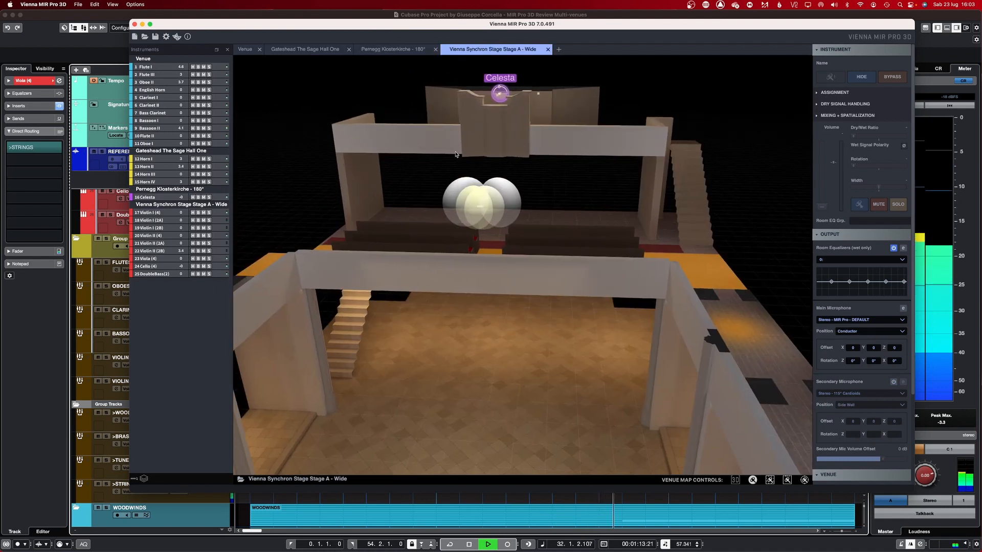
pyautogui.moveTo(691, 292); pyautogui.dragTo(320, 274)
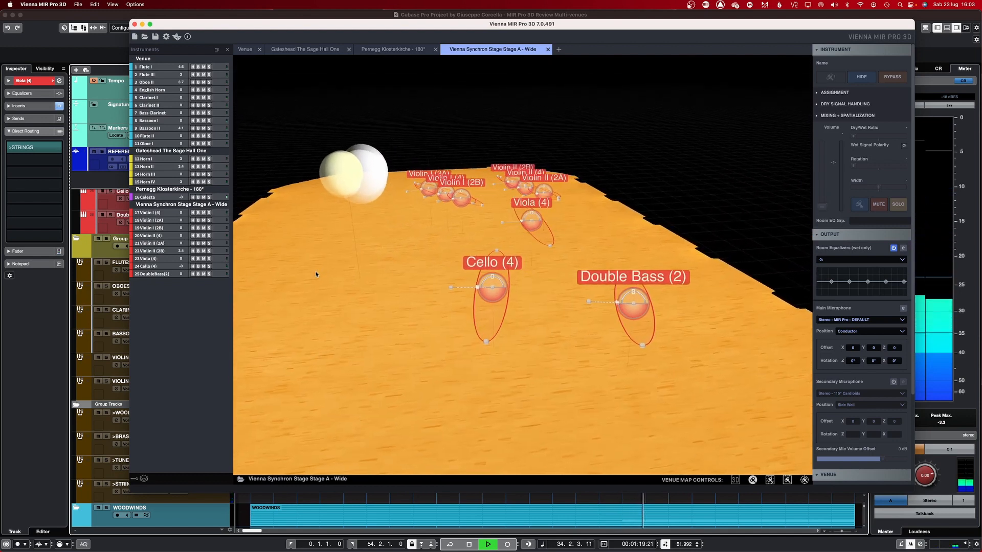
# View the Gateshead horns from the front of the stage again, and the Synchron Stage strings from above the conductor position.
pyautogui.click(305, 49)
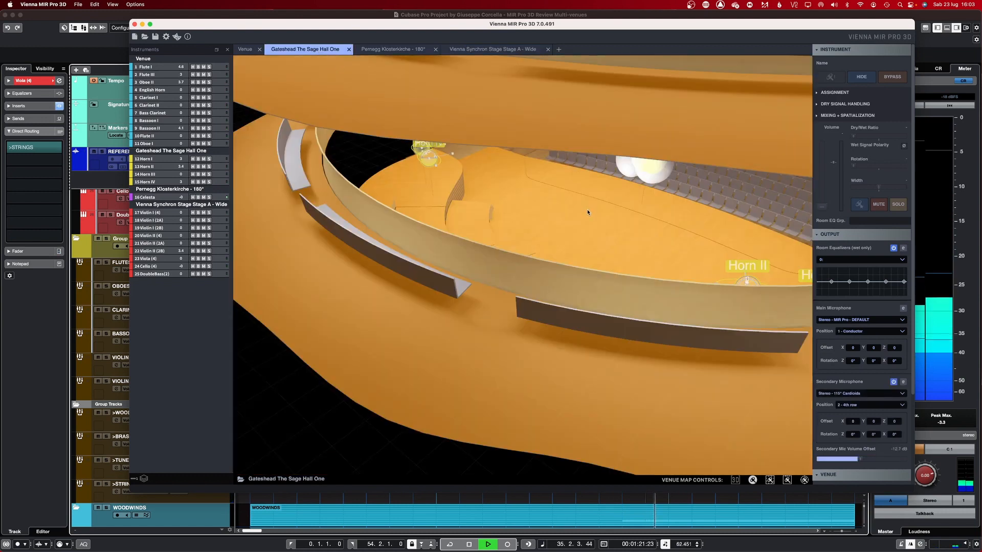
pyautogui.moveTo(587, 213); pyautogui.dragTo(273, 147)
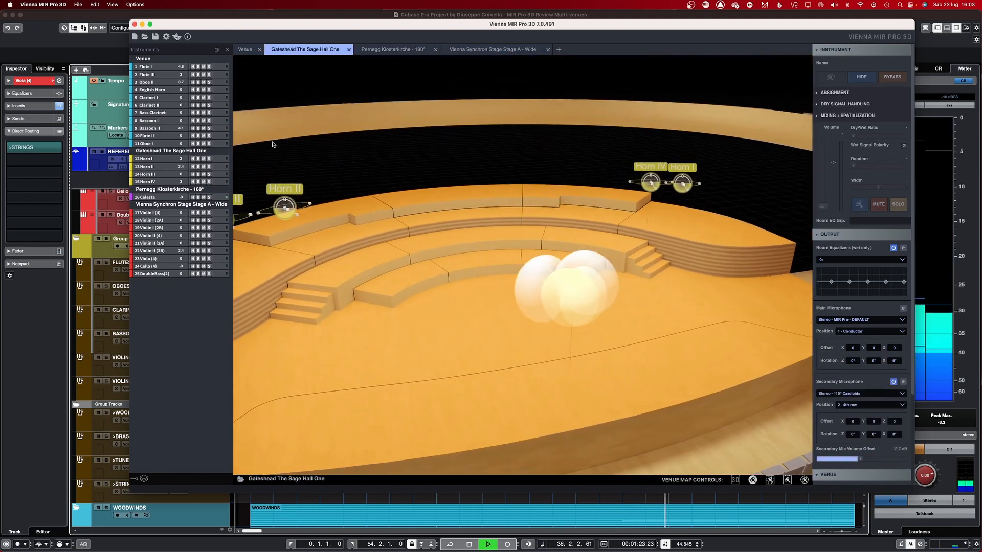
pyautogui.scroll(3, 482, 192)
pyautogui.scroll(-5, 482, 192)
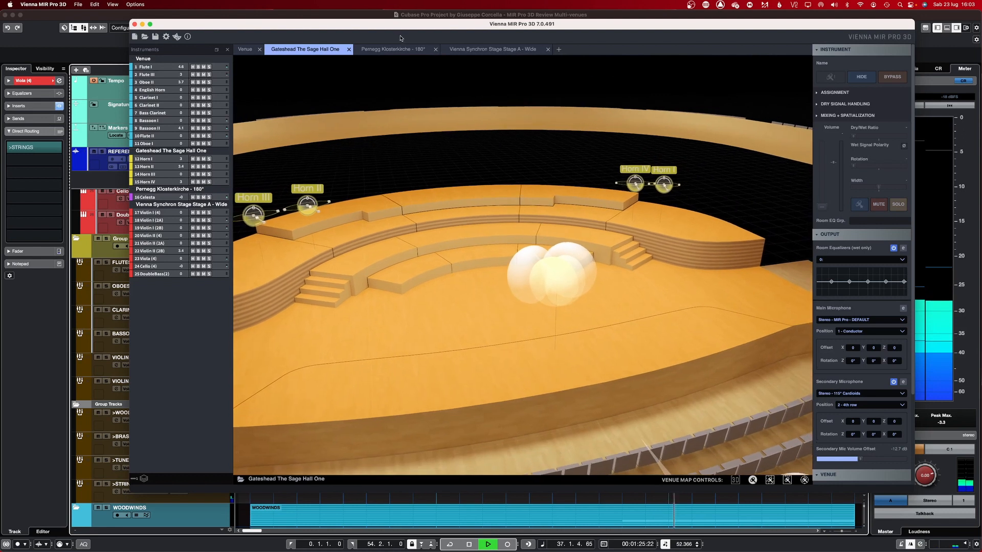
pyautogui.click(502, 49)
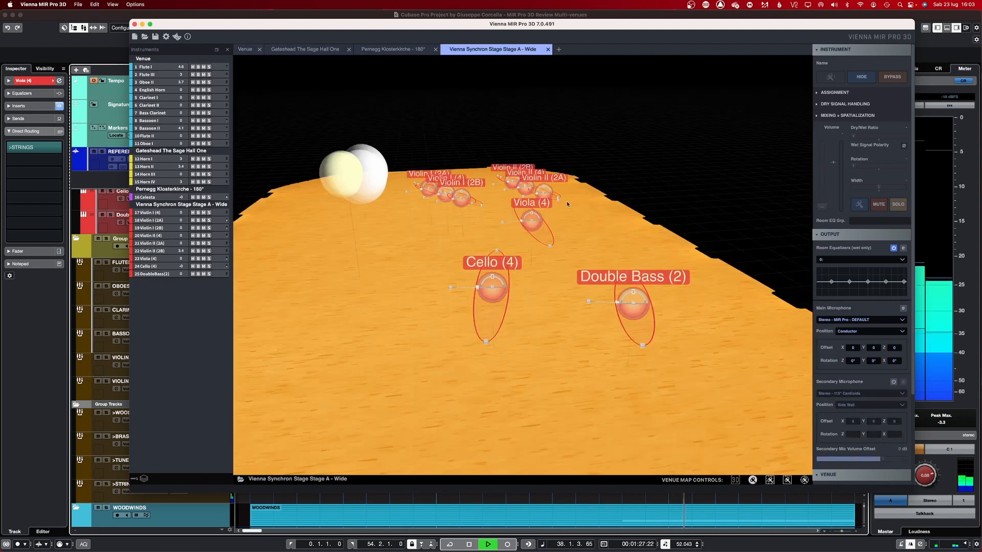
pyautogui.moveTo(598, 241); pyautogui.dragTo(624, 321)
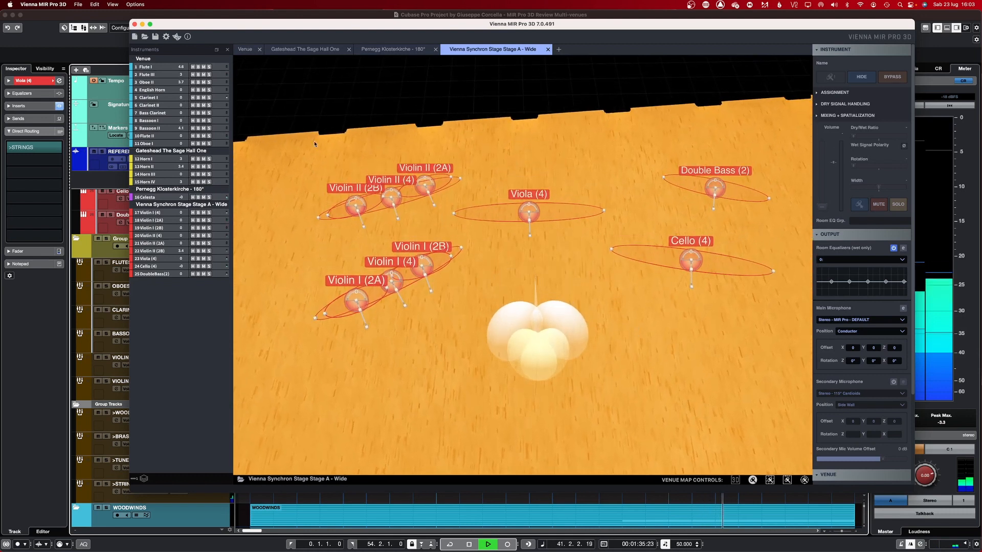
# Return to the Vienna Konzerthaus Grosser Saal and view the two woodwind rows up close, centred from the front.
pyautogui.click(245, 49)
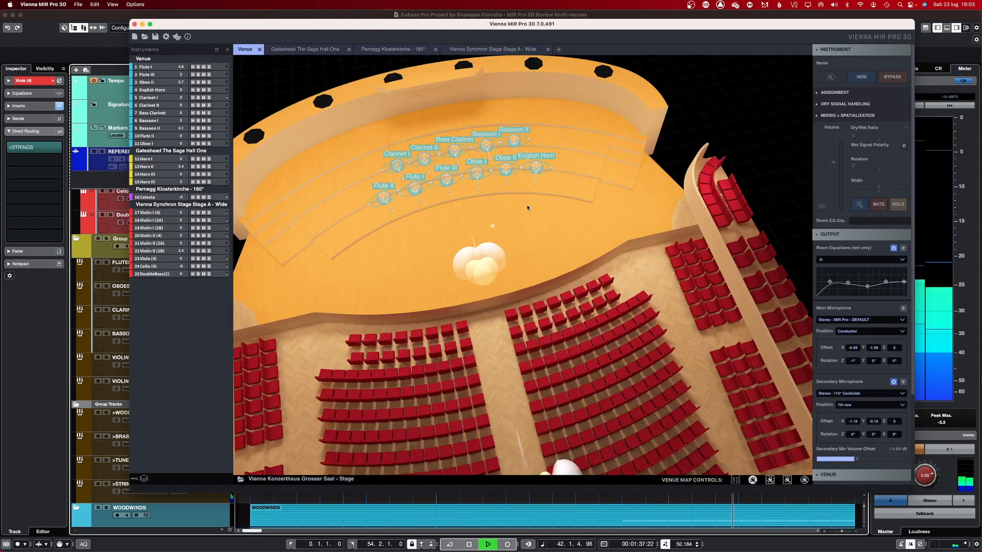
pyautogui.moveTo(527, 205); pyautogui.dragTo(492, 204)
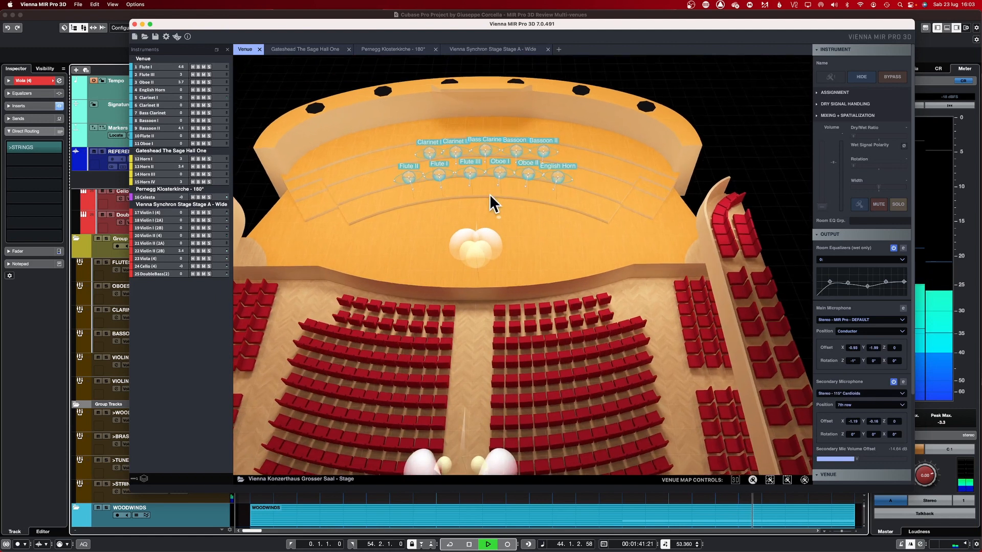
pyautogui.scroll(5, 490, 195)
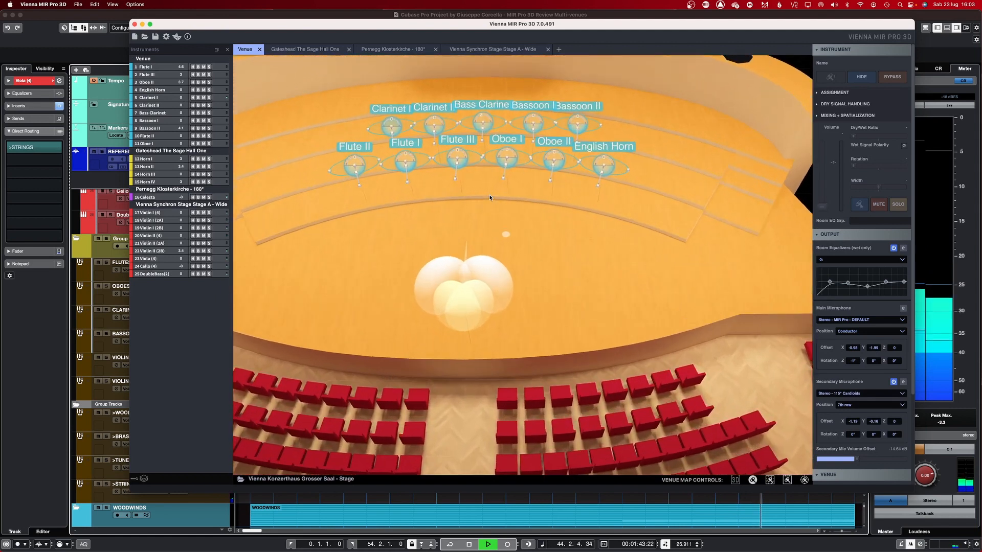
# View the Konzerthaus woodwind rows closer from the front, and compare with the Synchron Stage, Gateshead and Pernegg venue layouts.
pyautogui.scroll(5, 489, 195)
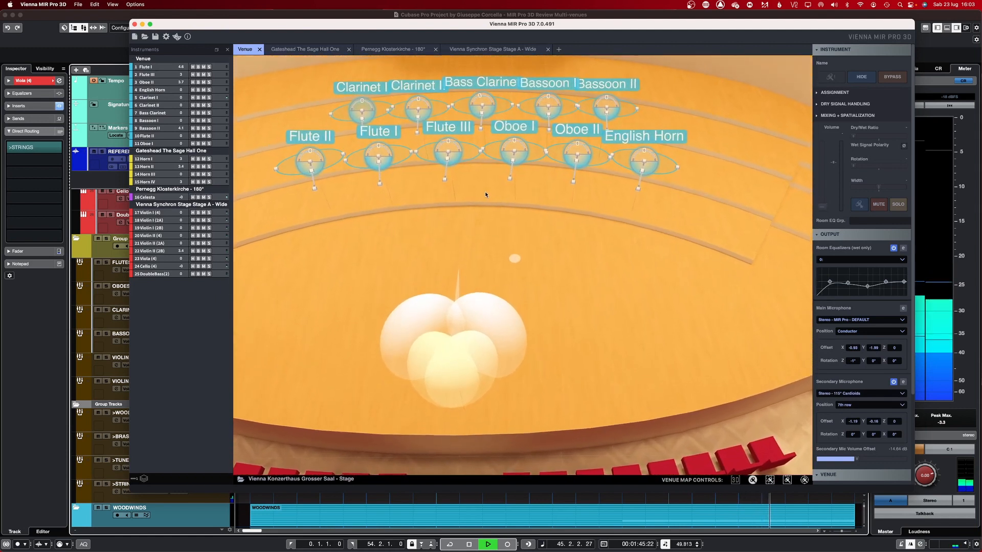
pyautogui.moveTo(486, 194); pyautogui.dragTo(530, 222)
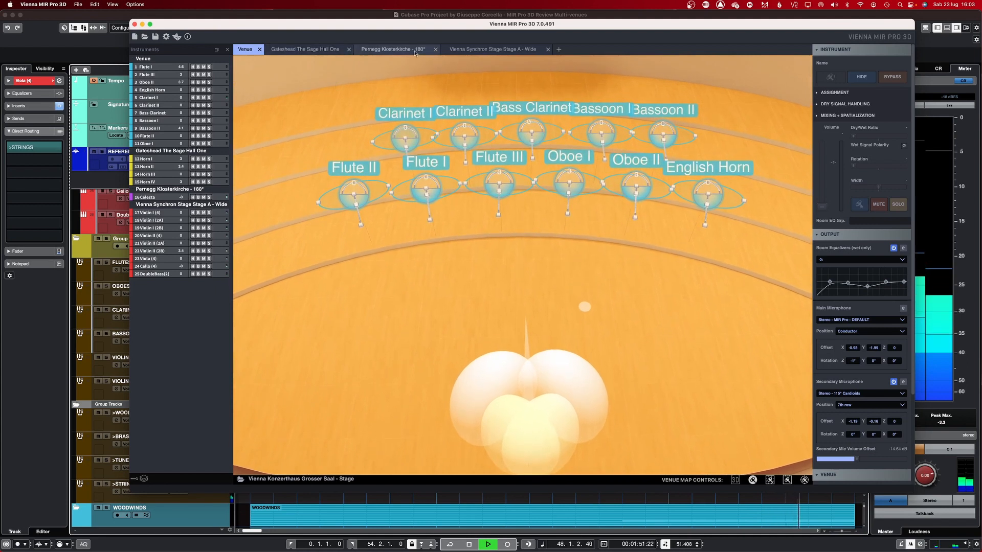
pyautogui.click(493, 49)
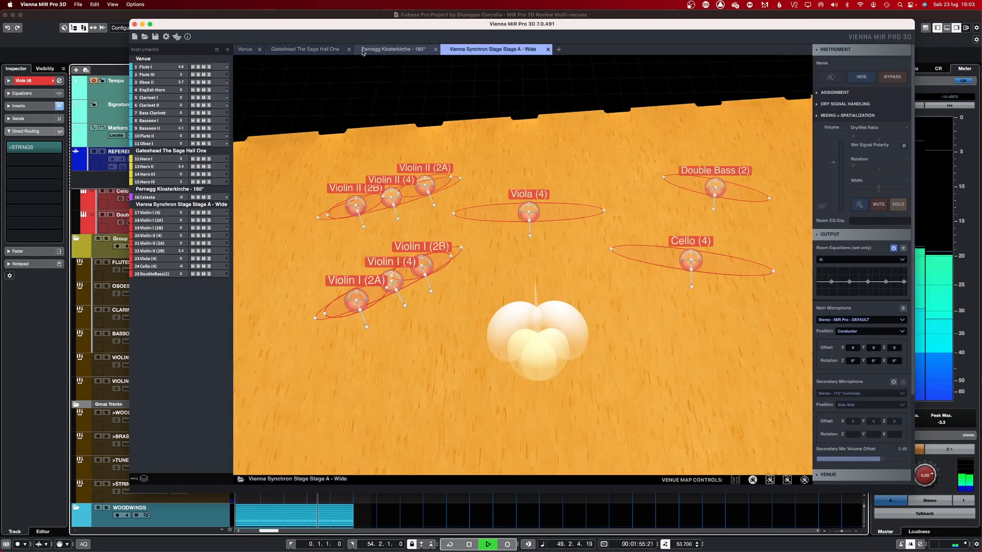
pyautogui.click(284, 50)
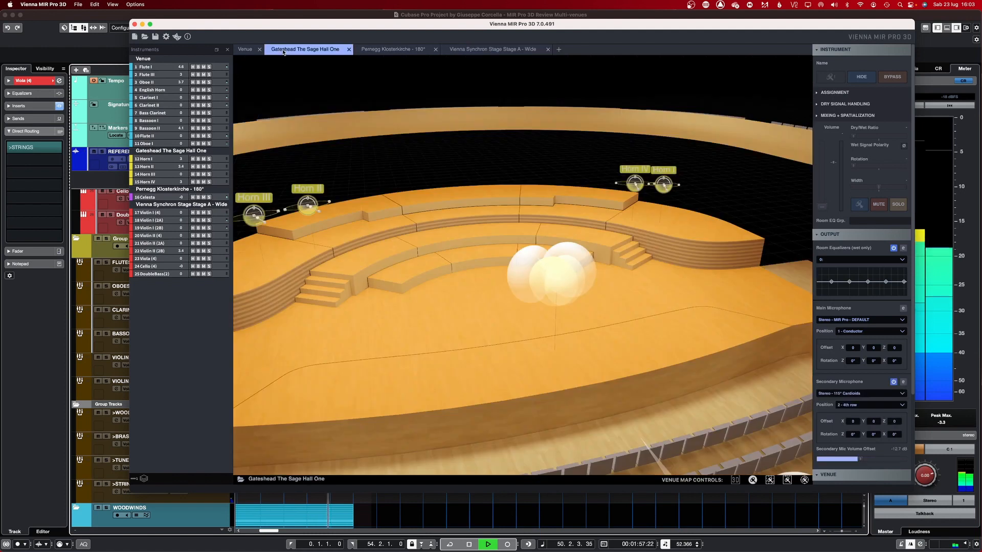
pyautogui.click(246, 50)
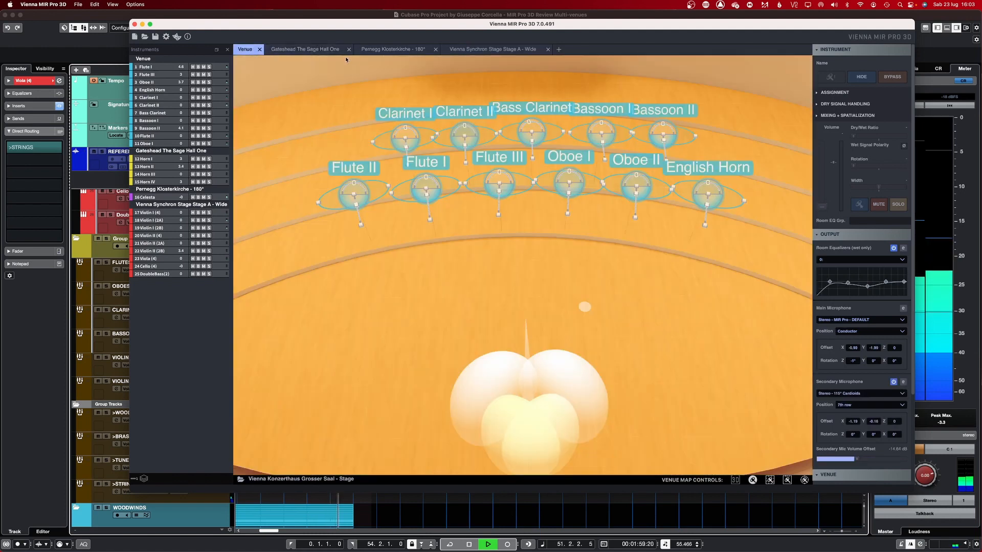
pyautogui.click(392, 50)
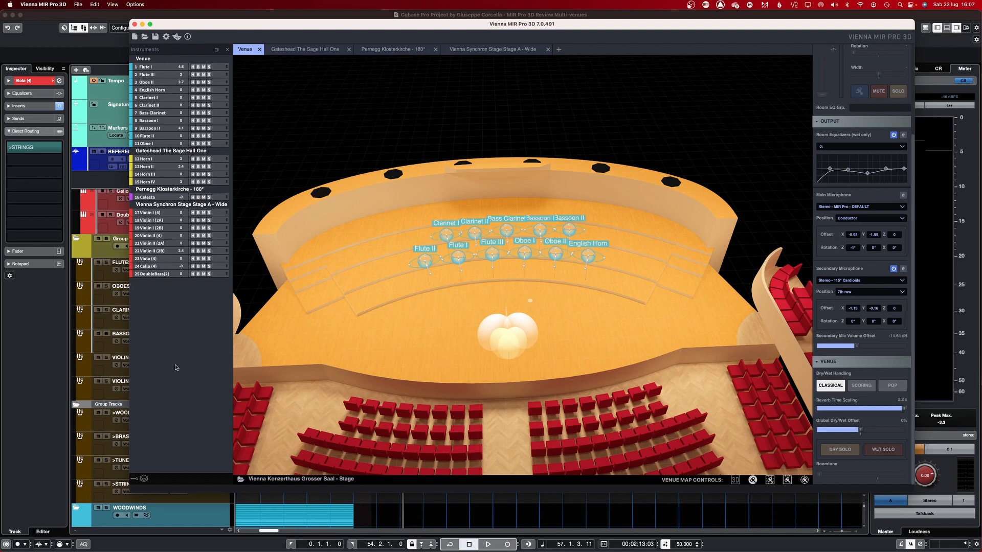
# Limit the instrument list to the active venue, check each venue's instruments, and show all venues' instruments again.
pyautogui.click(145, 480)
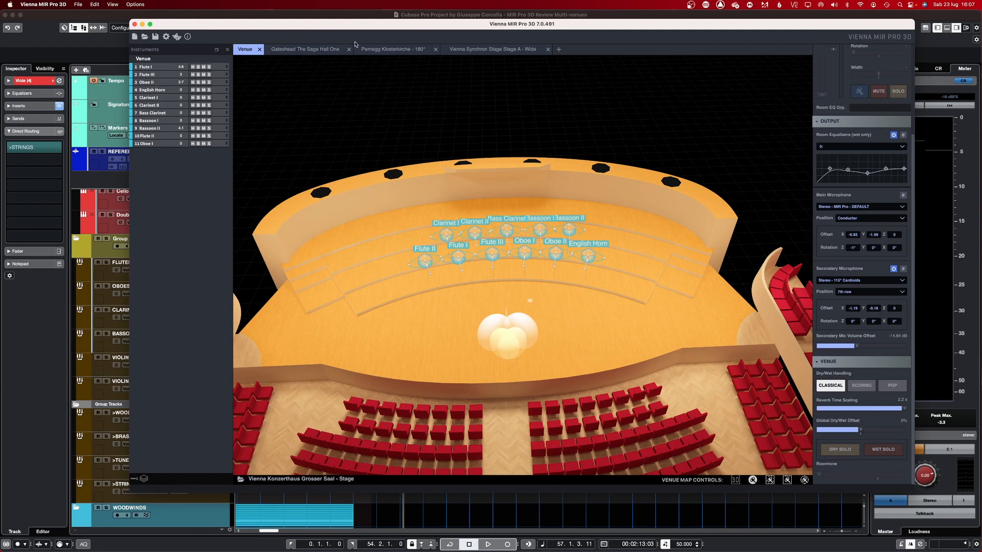
pyautogui.click(333, 49)
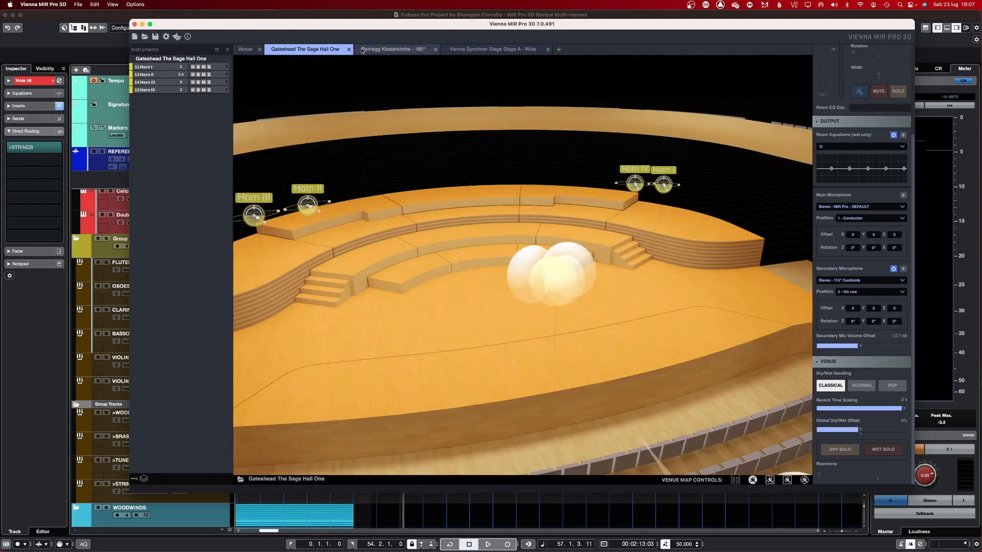
pyautogui.click(393, 50)
pyautogui.click(495, 49)
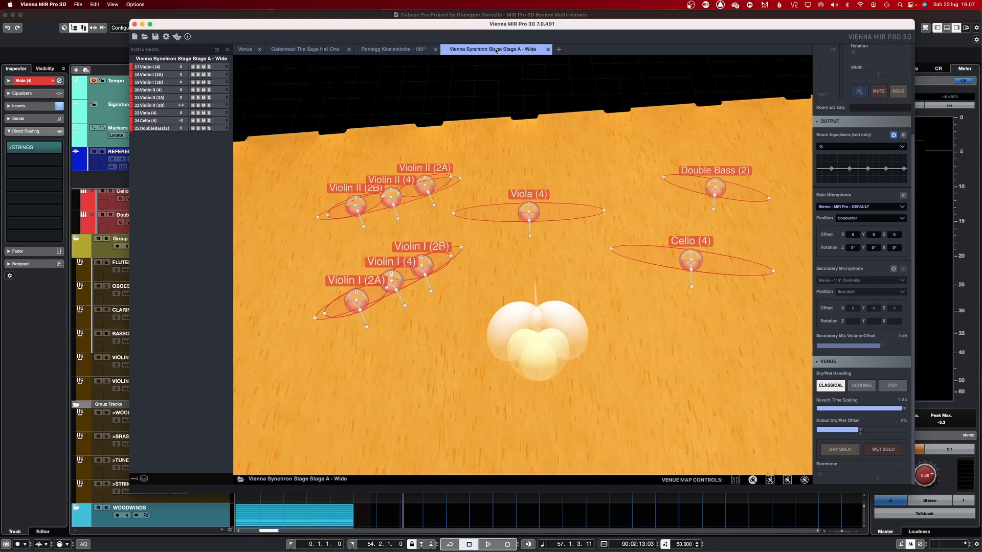
pyautogui.click(245, 49)
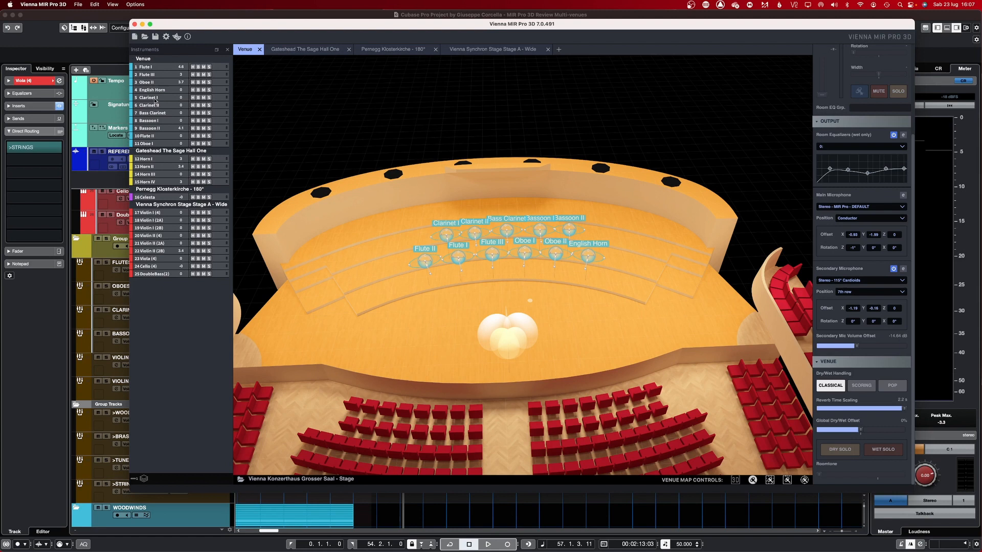
# Reassign Clarinet I and Violin II (2A) to Gateshead The Sage Hall One, and return both to their original venues.
pyautogui.moveTo(157, 98); pyautogui.dragTo(161, 164)
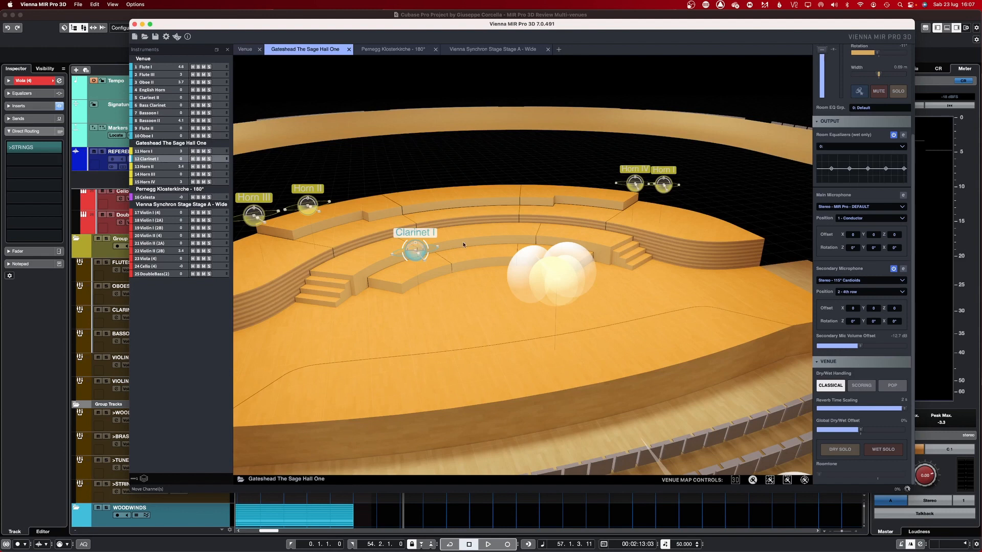
pyautogui.moveTo(157, 244); pyautogui.dragTo(156, 162)
pyautogui.moveTo(146, 67)
pyautogui.mouseDown()
pyautogui.moveTo(152, 185)
pyautogui.moveTo(155, 66)
pyautogui.mouseUp()
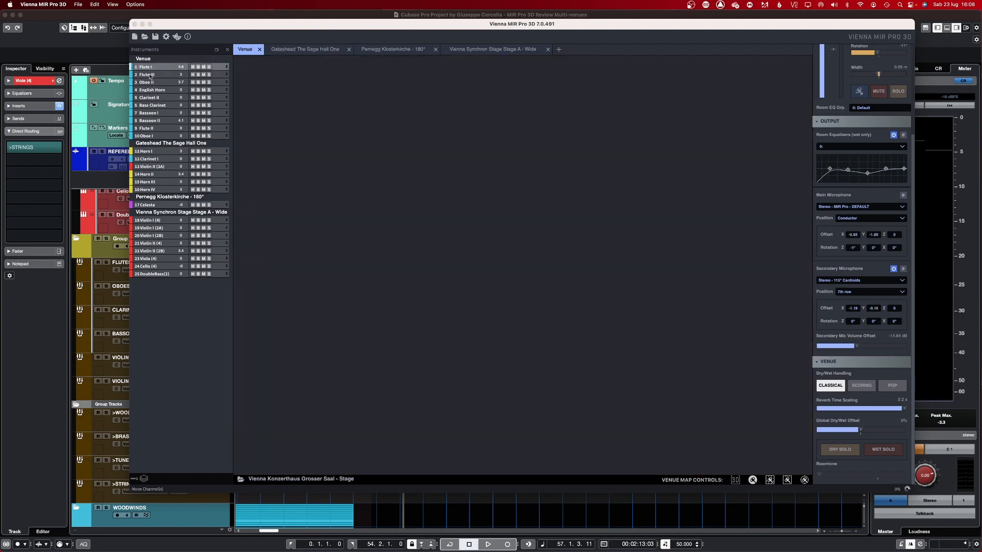
pyautogui.moveTo(158, 161); pyautogui.dragTo(157, 96)
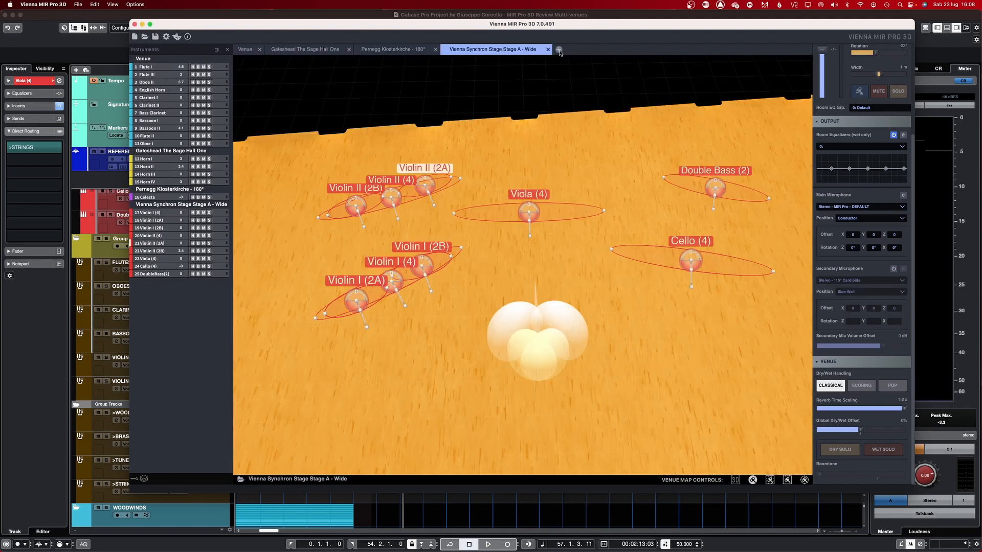
# Add another venue to the project and browse the available halls by venue type, reverb time and location.
pyautogui.click(559, 49)
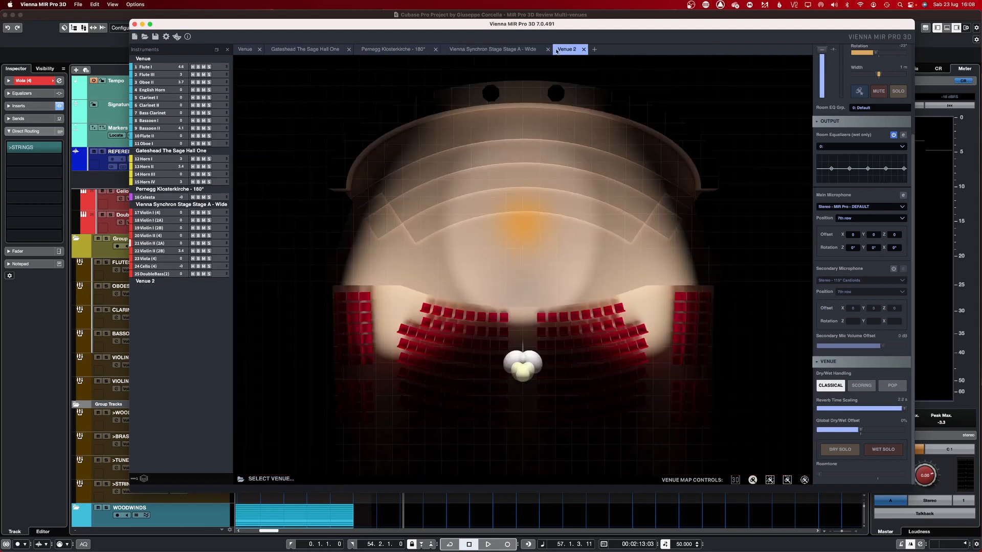
pyautogui.click(266, 479)
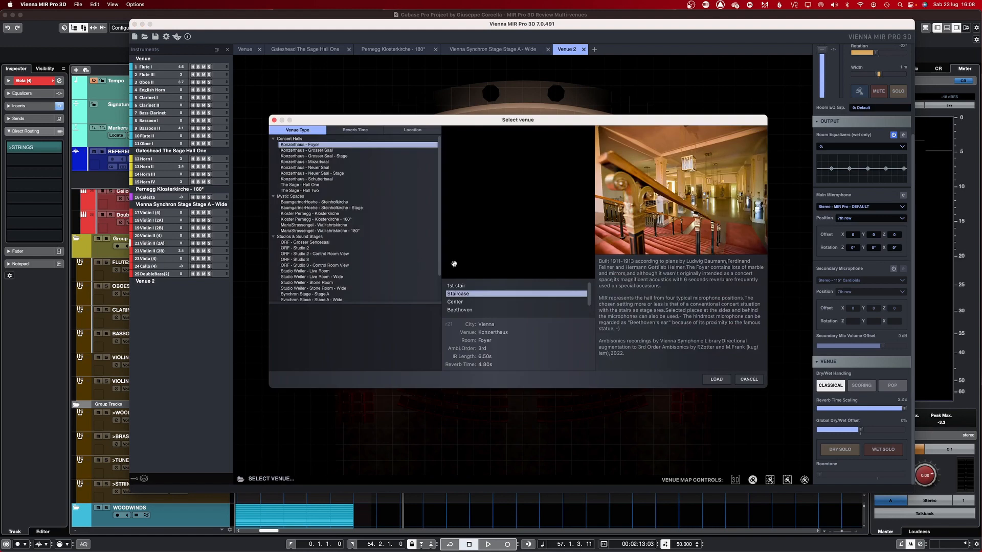
pyautogui.scroll(-3, 333, 204)
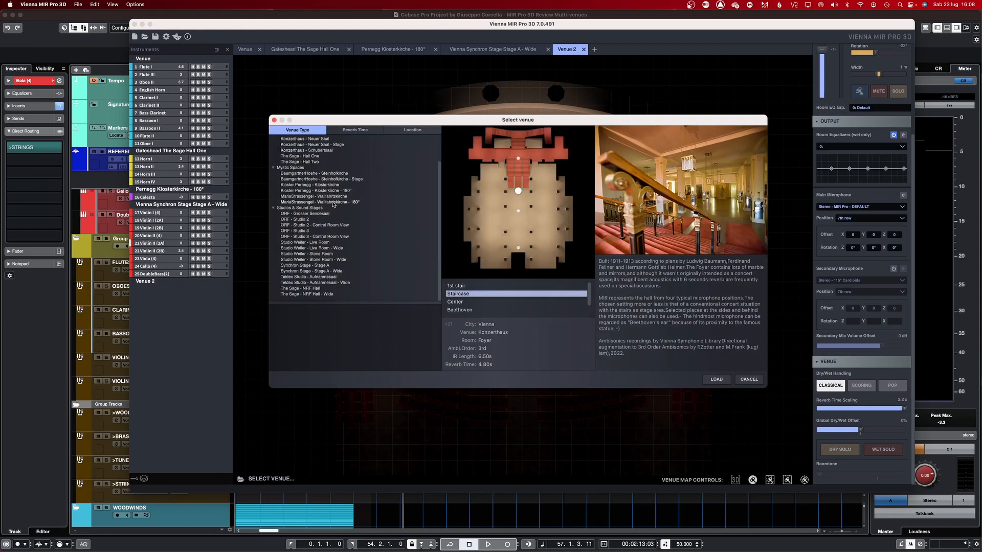
pyautogui.scroll(3, 334, 205)
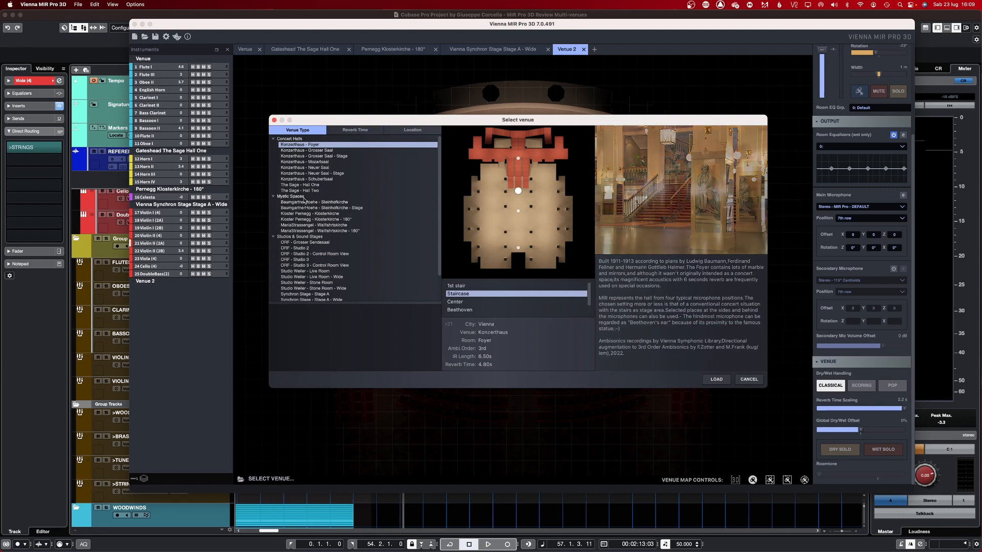
pyautogui.click(355, 130)
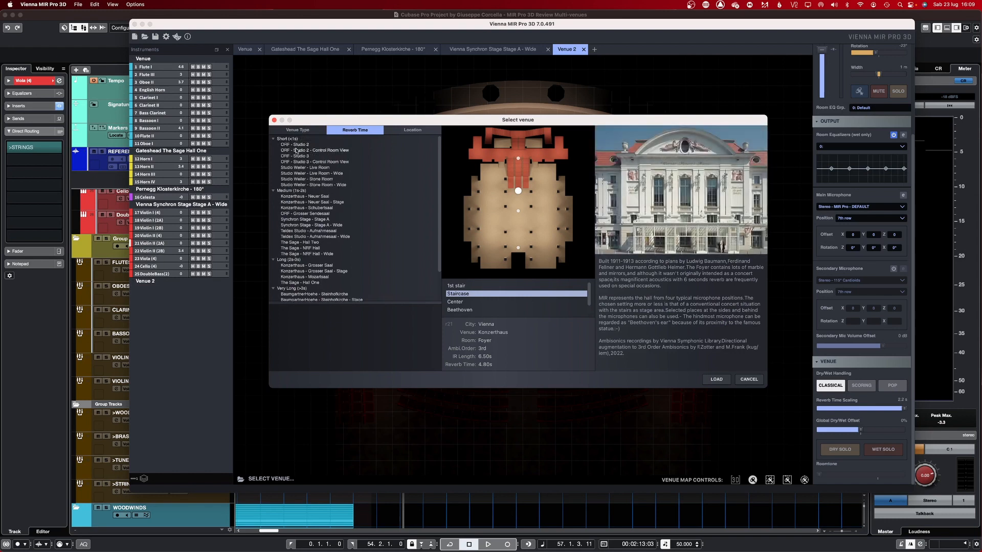
pyautogui.scroll(-2, 301, 168)
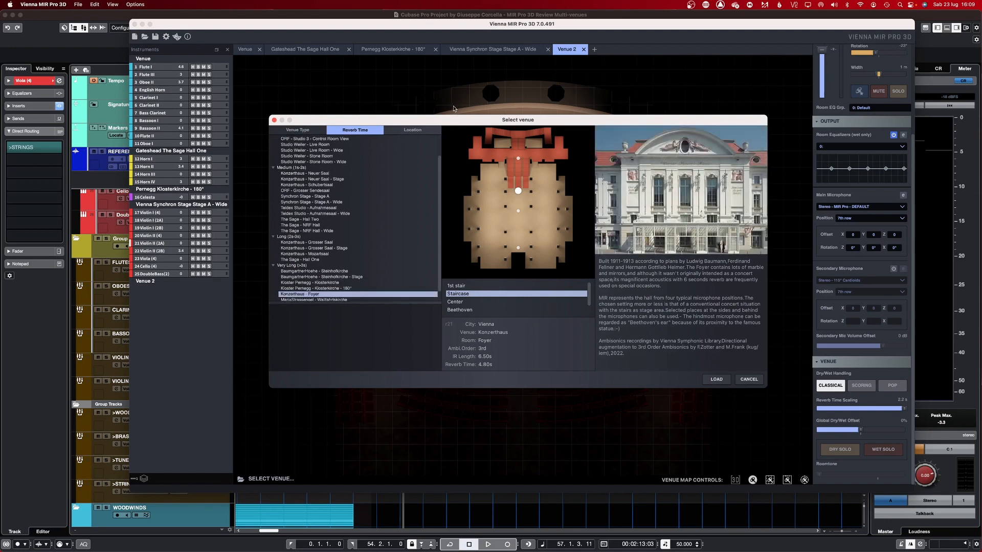
pyautogui.click(411, 130)
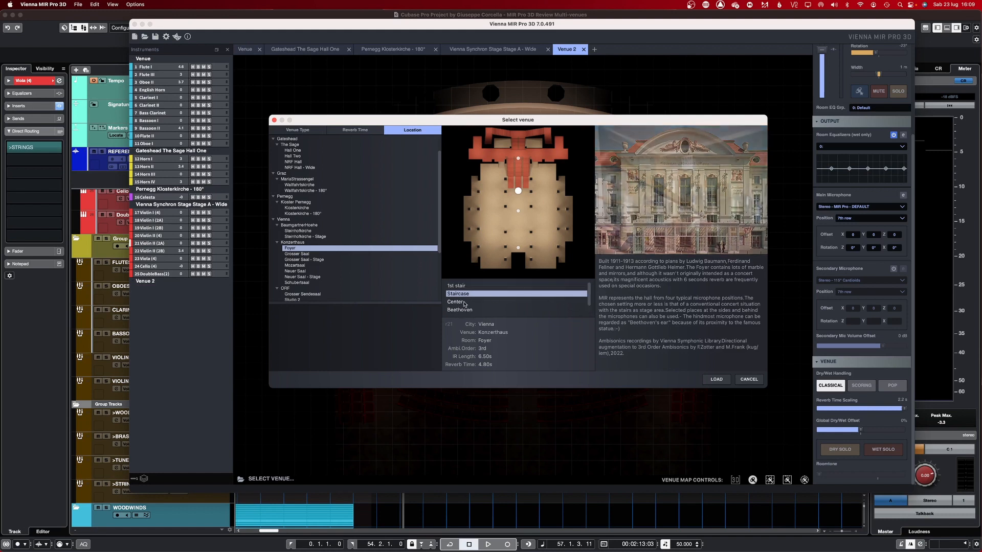
# Preview the Konzerthaus Neuer Saal and Mozartsaal, and examine the Mozartsaal factory presets.
pyautogui.click(330, 277)
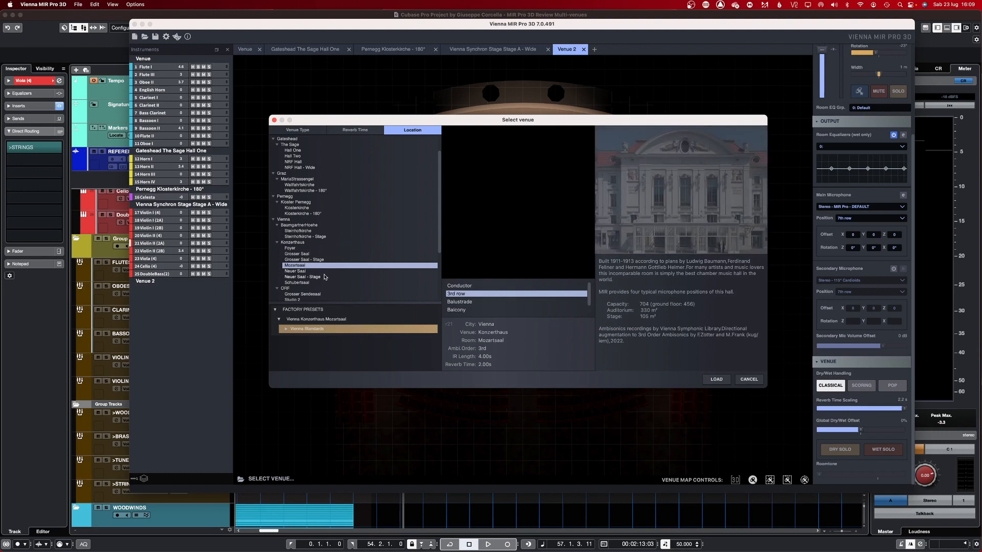
pyautogui.click(288, 271)
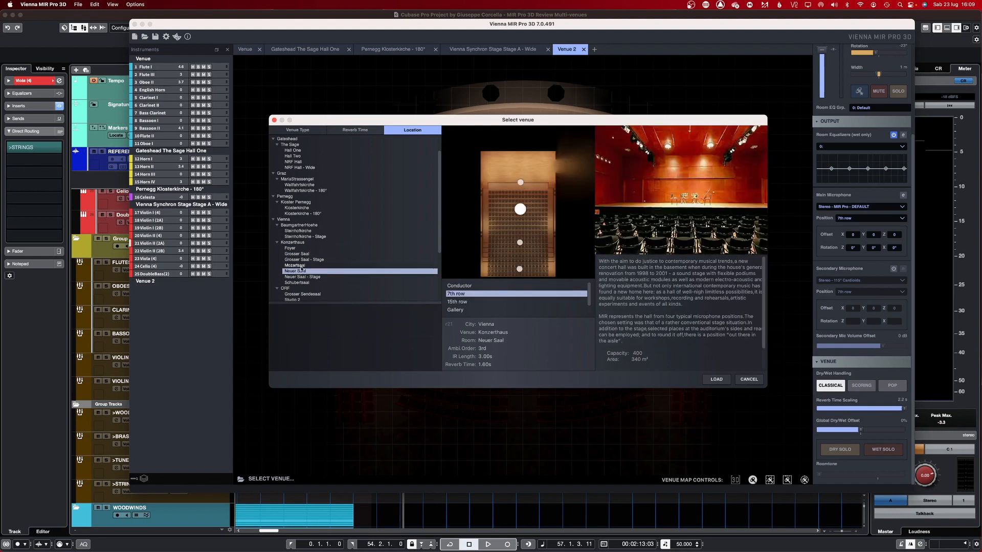
pyautogui.click(364, 266)
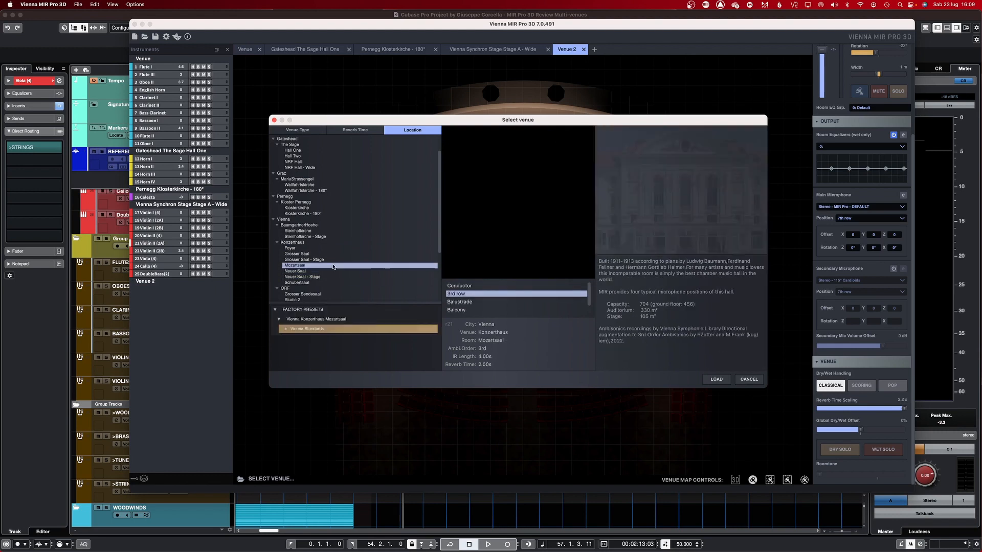
pyautogui.click(285, 330)
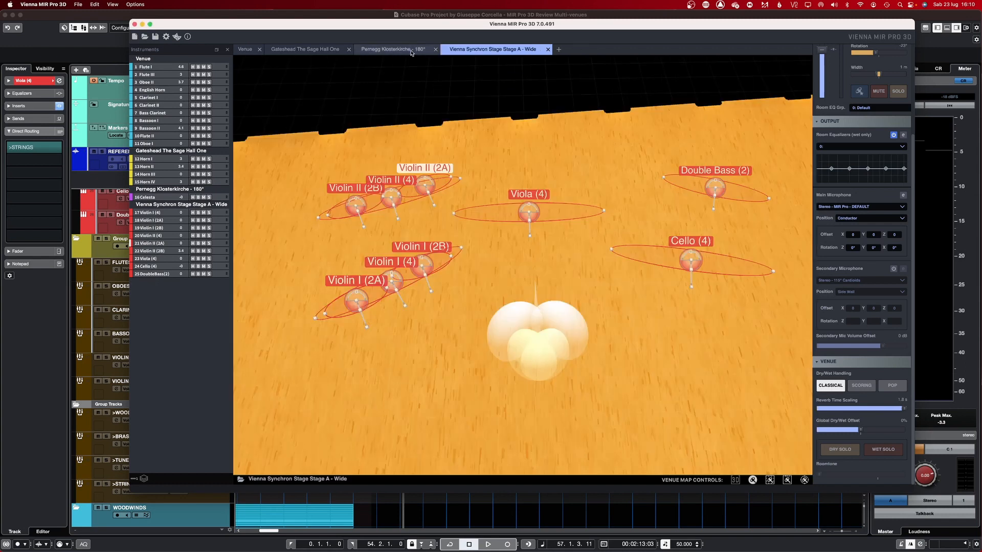
# Switch to Pernegg Klosterkirche and view the choir balcony and the pews below from a higher angle.
pyautogui.click(411, 50)
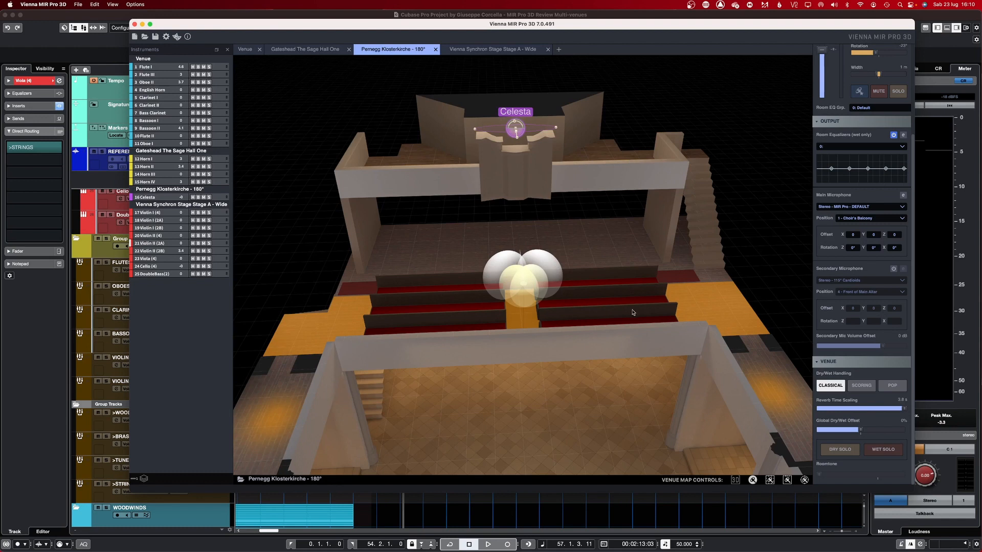
pyautogui.moveTo(613, 367)
pyautogui.mouseDown()
pyautogui.moveTo(650, 328)
pyautogui.moveTo(611, 324)
pyautogui.moveTo(607, 366)
pyautogui.mouseUp()
pyautogui.scroll(-5, 557, 316)
pyautogui.moveTo(579, 311); pyautogui.dragTo(605, 464)
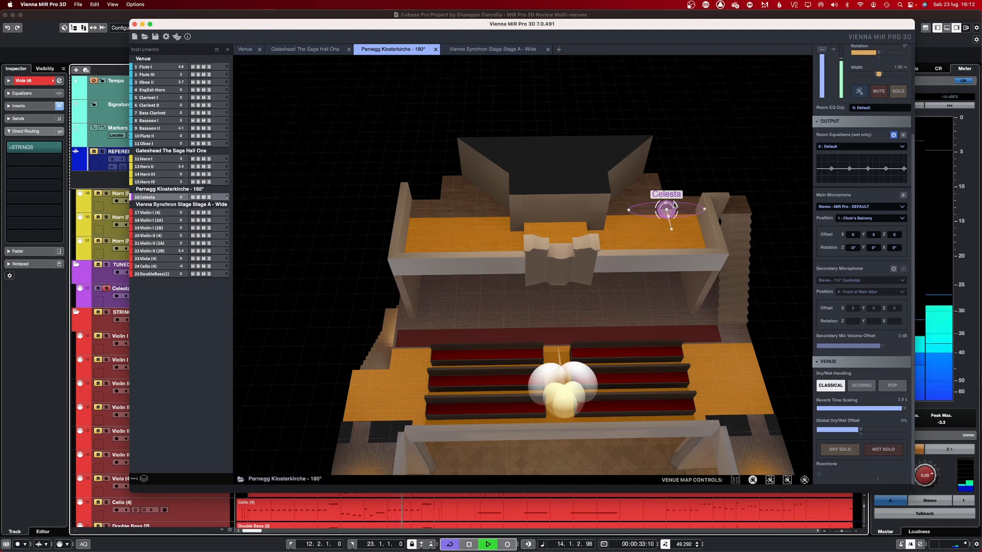
# Audition the Celesta at the left end of the choir balcony, on the church floor below, and at the balcony's centre.
pyautogui.moveTo(674, 205); pyautogui.dragTo(425, 222)
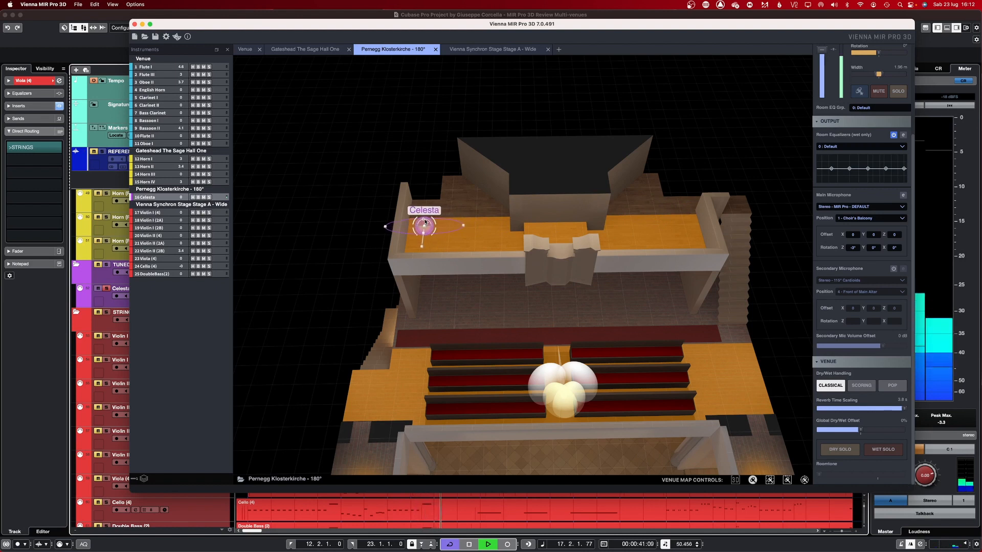
pyautogui.moveTo(425, 222); pyautogui.dragTo(372, 341)
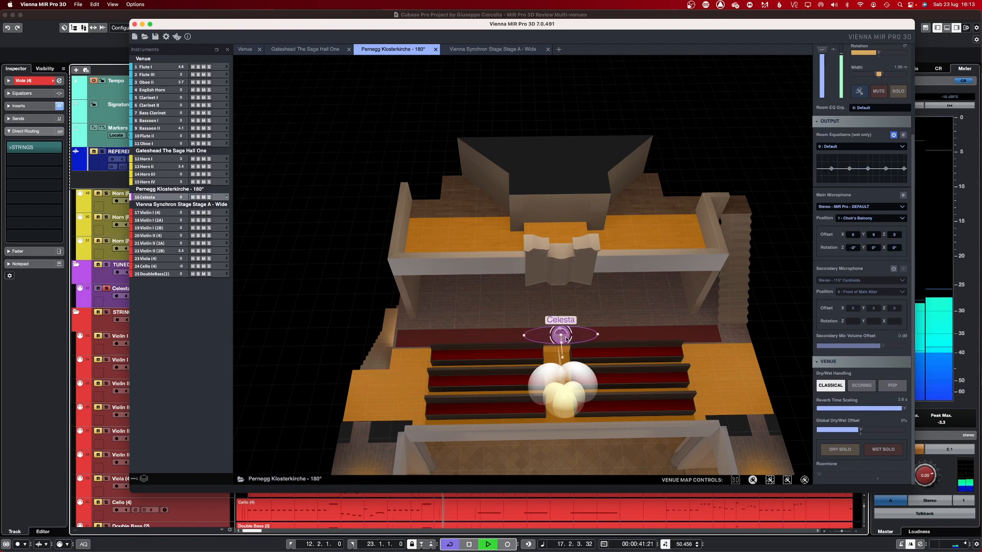
pyautogui.moveTo(565, 340); pyautogui.dragTo(563, 273)
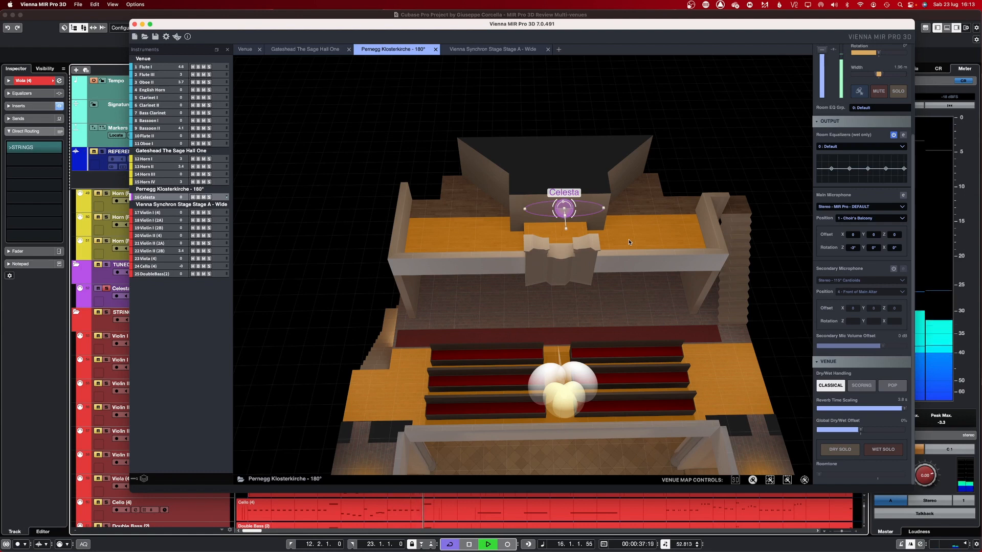
# Move the Celesta down to the right side aisle of the church, and across to the left side aisle.
pyautogui.moveTo(679, 380); pyautogui.dragTo(667, 267)
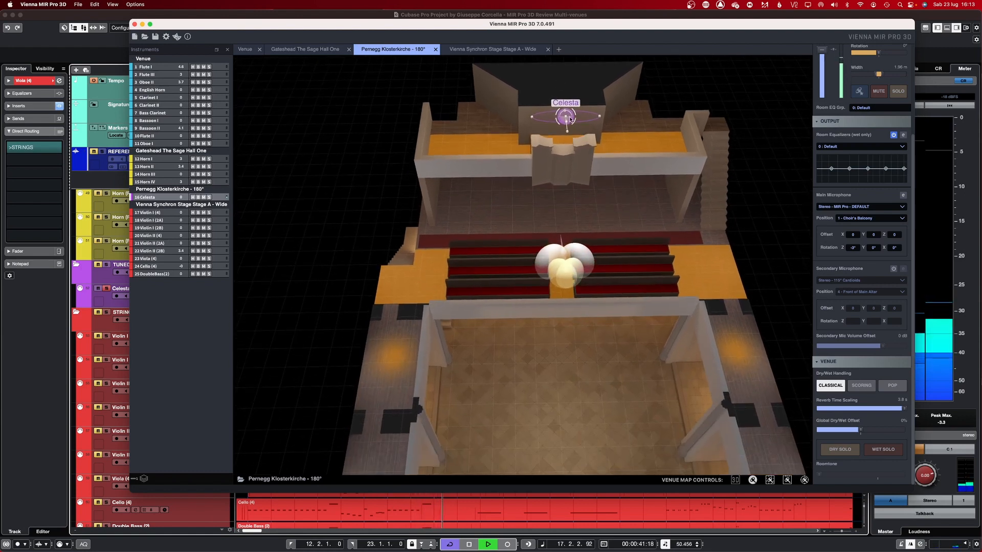
pyautogui.moveTo(570, 119); pyautogui.dragTo(743, 327)
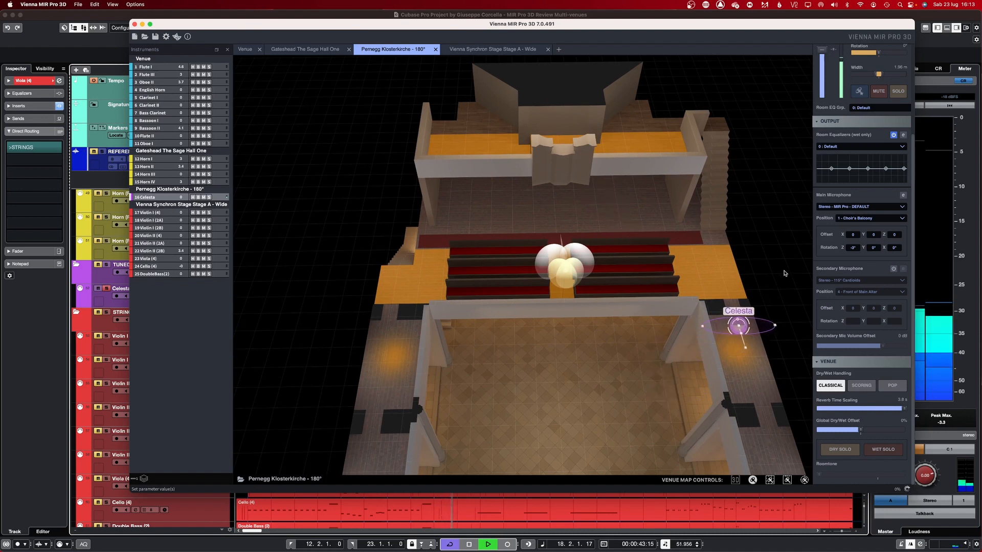
pyautogui.moveTo(784, 271); pyautogui.dragTo(790, 270)
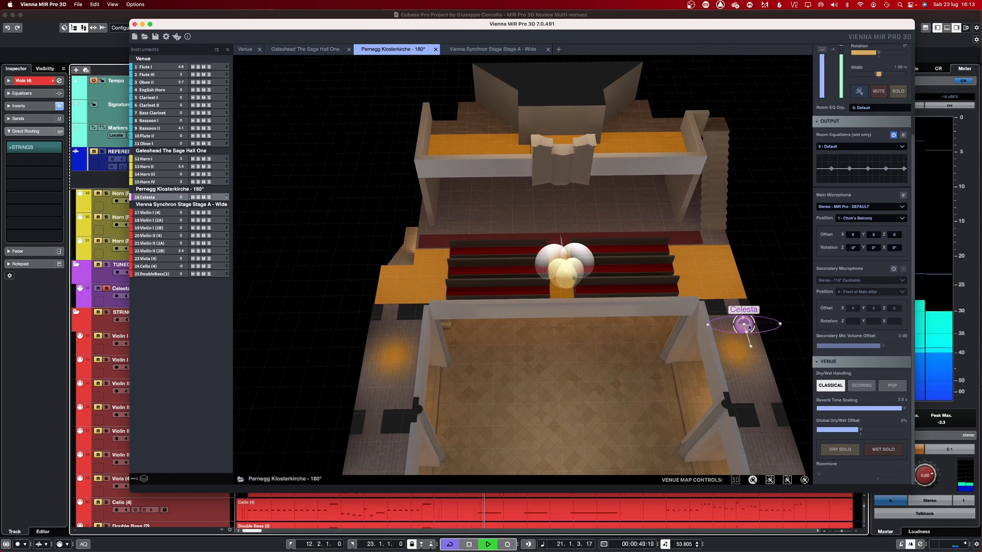
pyautogui.moveTo(752, 333); pyautogui.dragTo(393, 341)
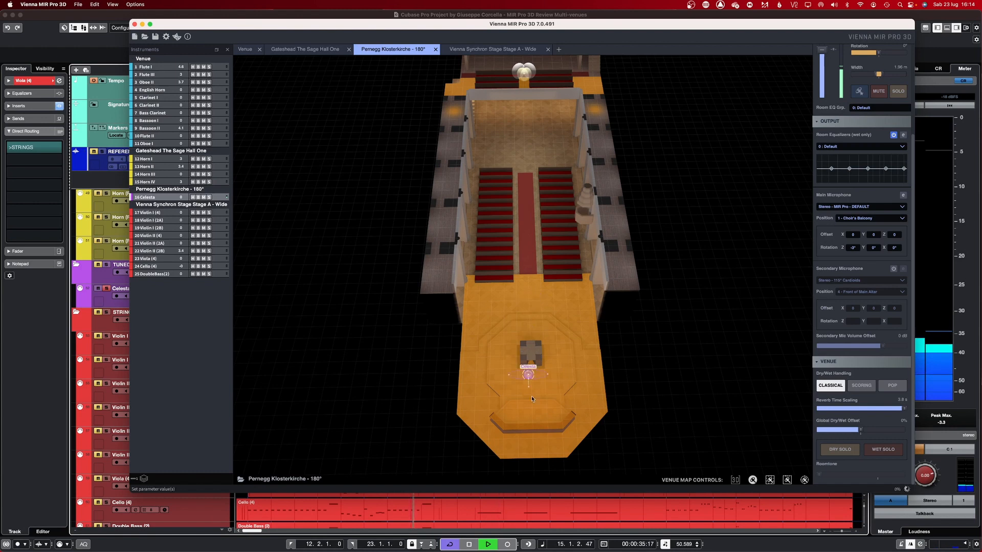
# Move the Celesta to the far end of the church behind the altar, and stop playback.
pyautogui.moveTo(534, 377); pyautogui.dragTo(536, 432)
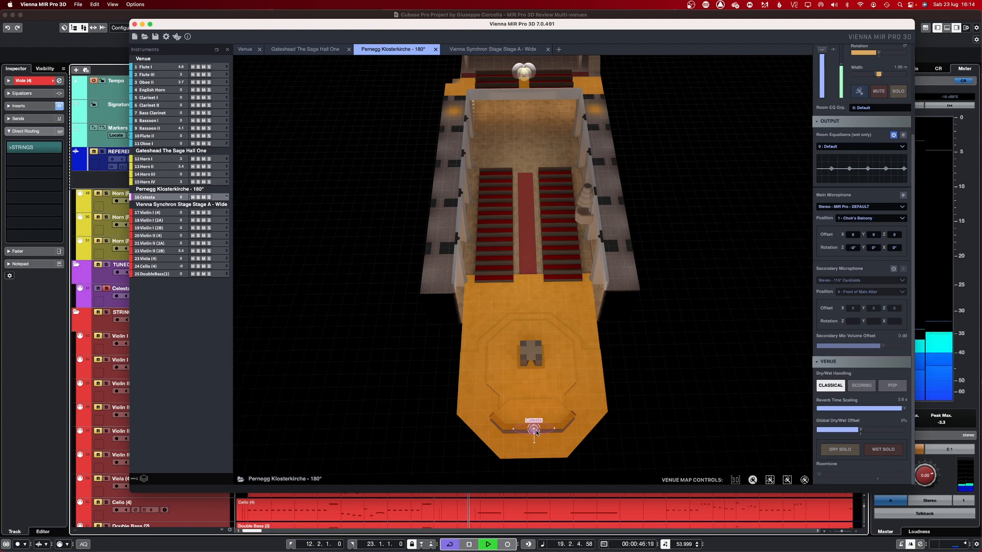
pyautogui.press('space')
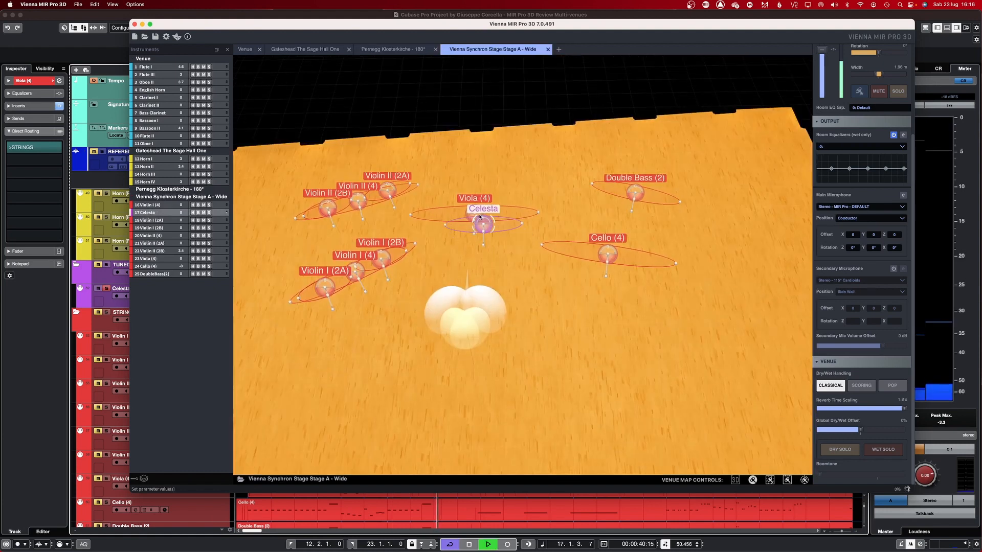
# Audition the Celesta across Vienna Synchron Stage A, move it to Gateshead The Sage Hall One and view the whole hall from above.
pyautogui.moveTo(471, 207); pyautogui.dragTo(678, 416)
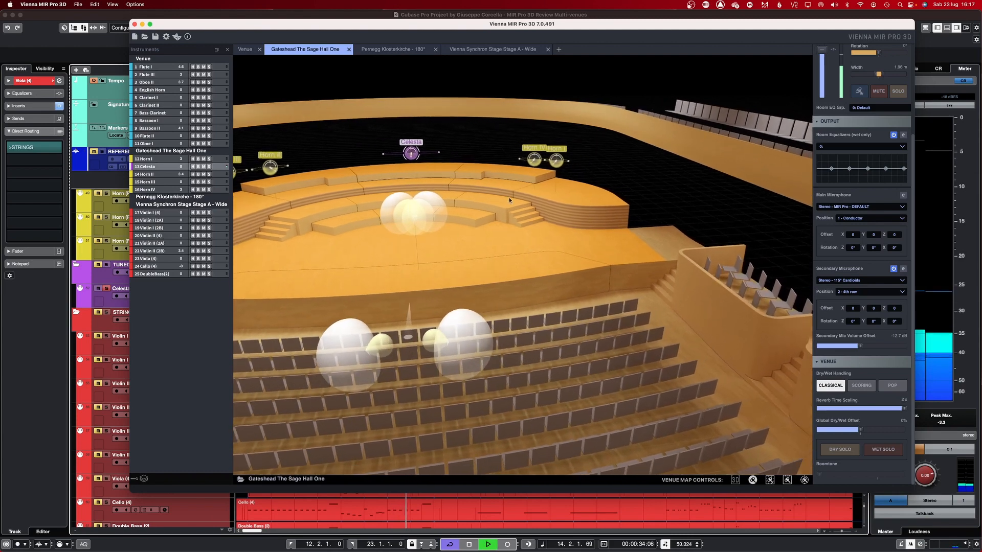
pyautogui.moveTo(504, 218)
pyautogui.mouseDown()
pyautogui.moveTo(505, 278)
pyautogui.moveTo(502, 235)
pyautogui.mouseUp()
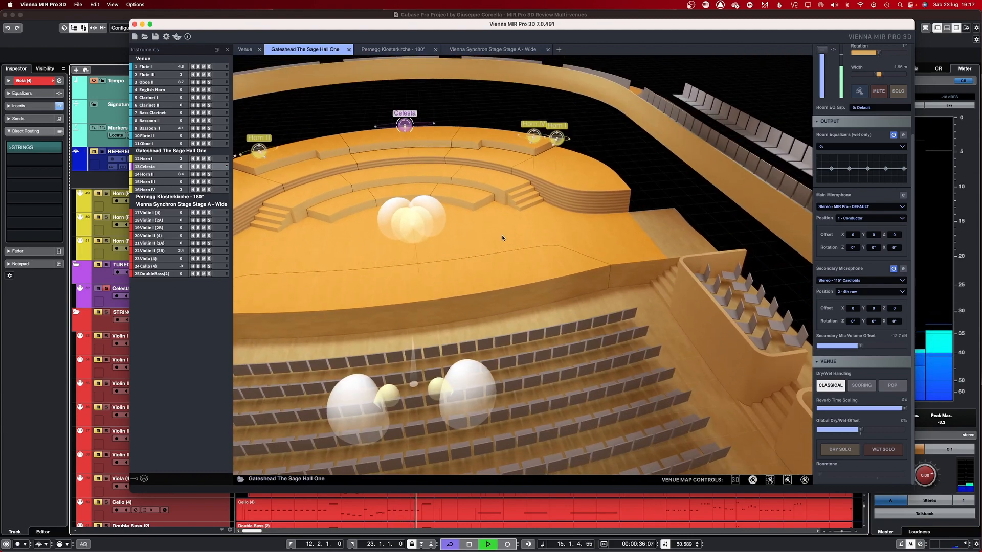
pyautogui.scroll(5, 502, 236)
pyautogui.scroll(-5, 502, 237)
pyautogui.moveTo(516, 287); pyautogui.dragTo(502, 260)
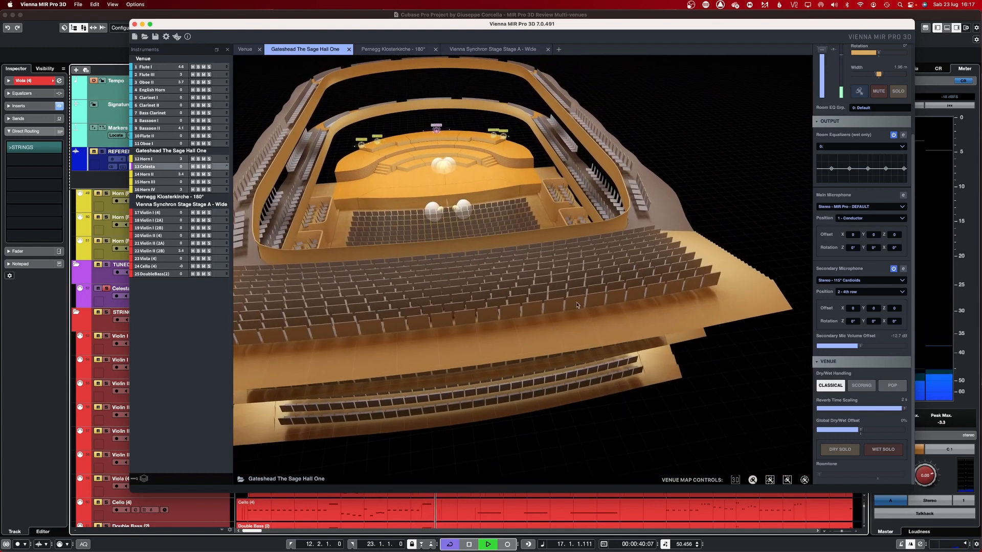
# Toggle the hotspots off and on in Gateshead The Sage Hall One, and move the Celesta behind the stage to the hall's outer edge.
pyautogui.click(752, 483)
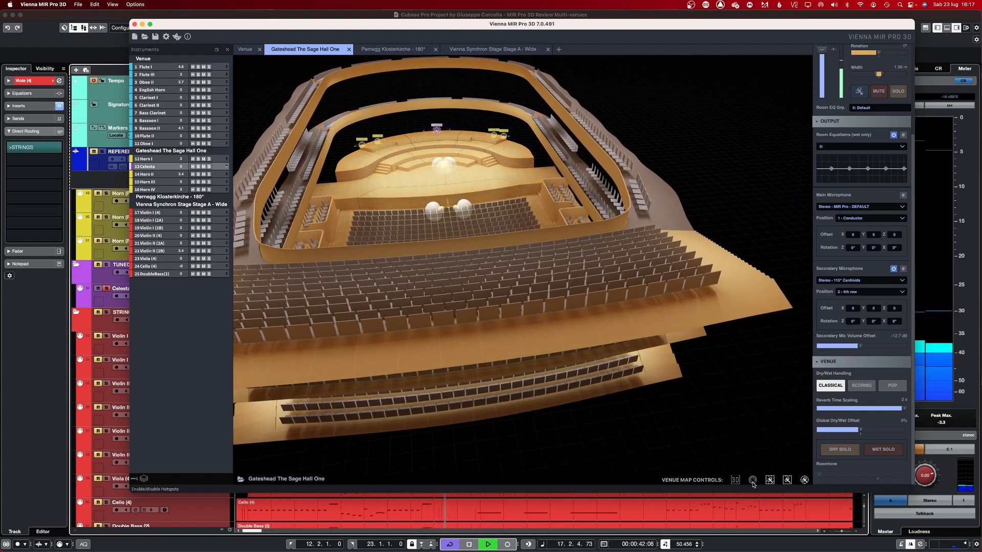
pyautogui.click(752, 484)
pyautogui.moveTo(521, 299); pyautogui.dragTo(785, 337)
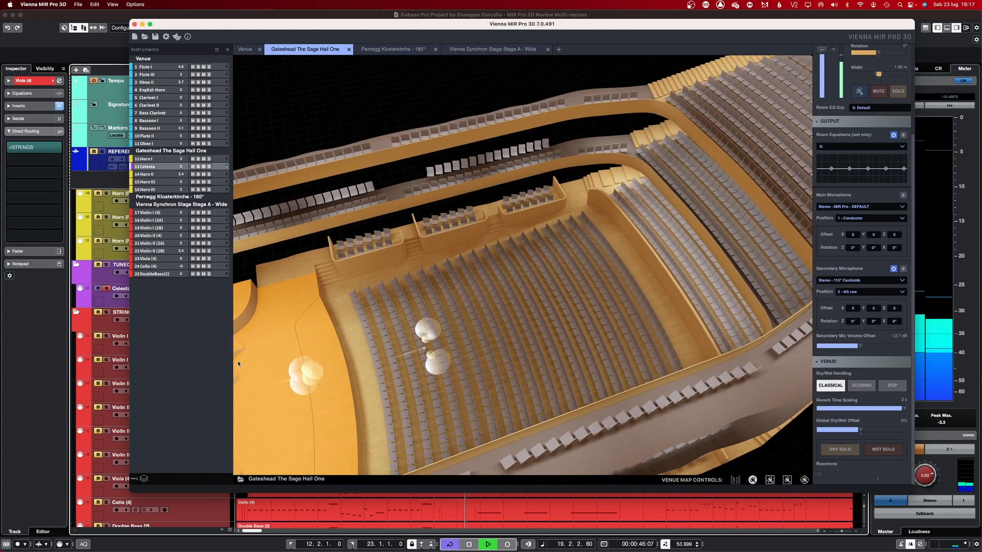
pyautogui.moveTo(297, 347); pyautogui.dragTo(487, 285, button='right')
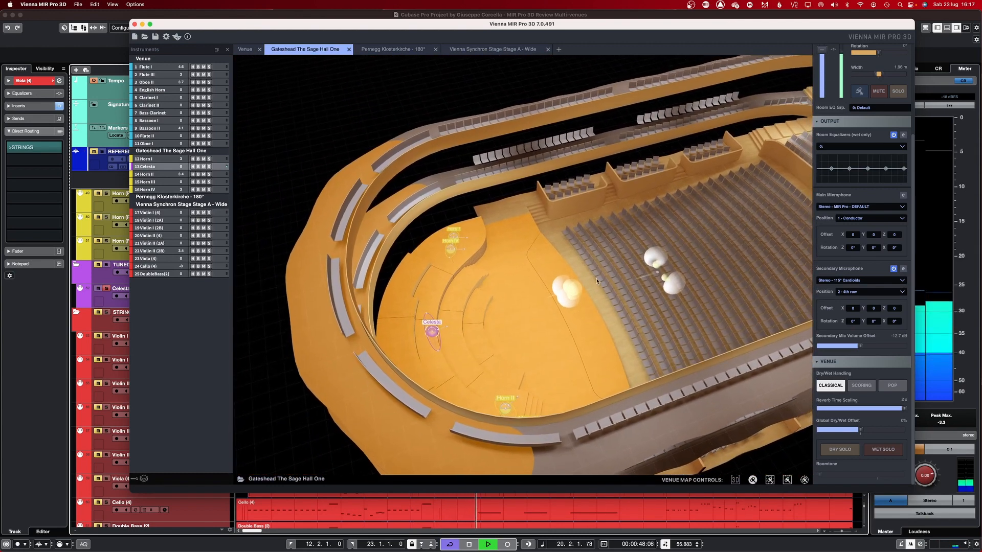
pyautogui.moveTo(433, 332); pyautogui.dragTo(336, 333)
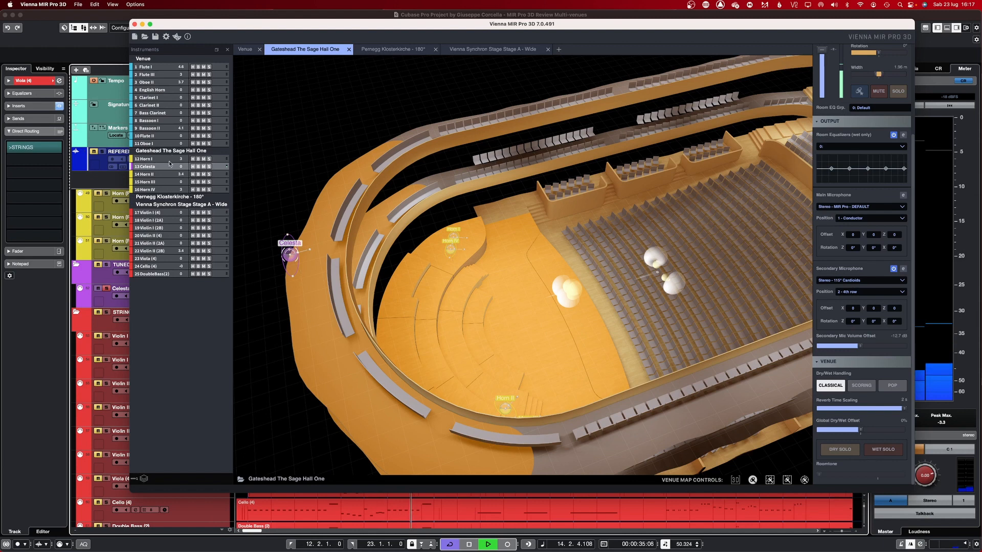
# Move the Celesta to the Pernegg Klosterkirche - 180° venue and view it at the altar end of the pews.
pyautogui.moveTo(162, 168); pyautogui.dragTo(165, 201)
pyautogui.moveTo(165, 201); pyautogui.dragTo(165, 198)
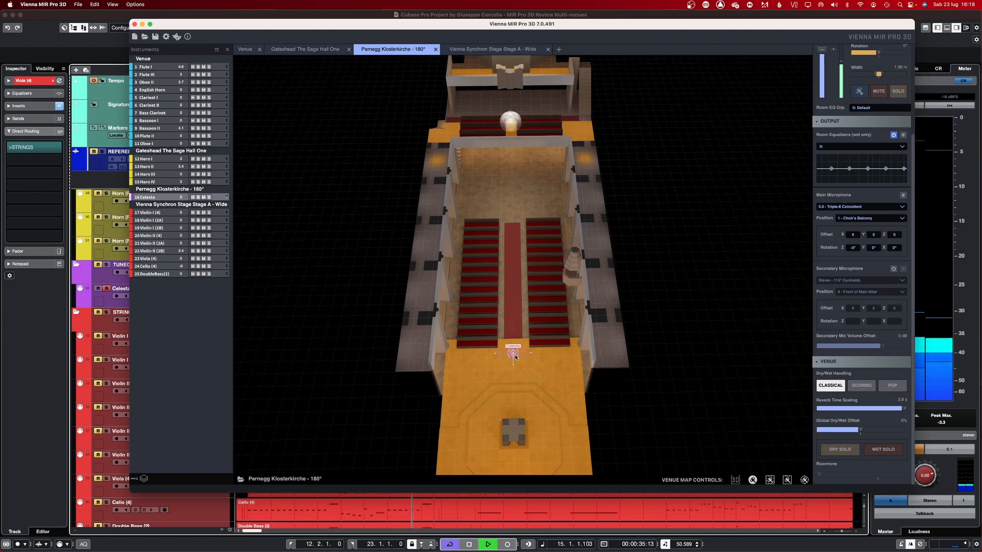
pyautogui.moveTo(531, 358); pyautogui.dragTo(530, 409)
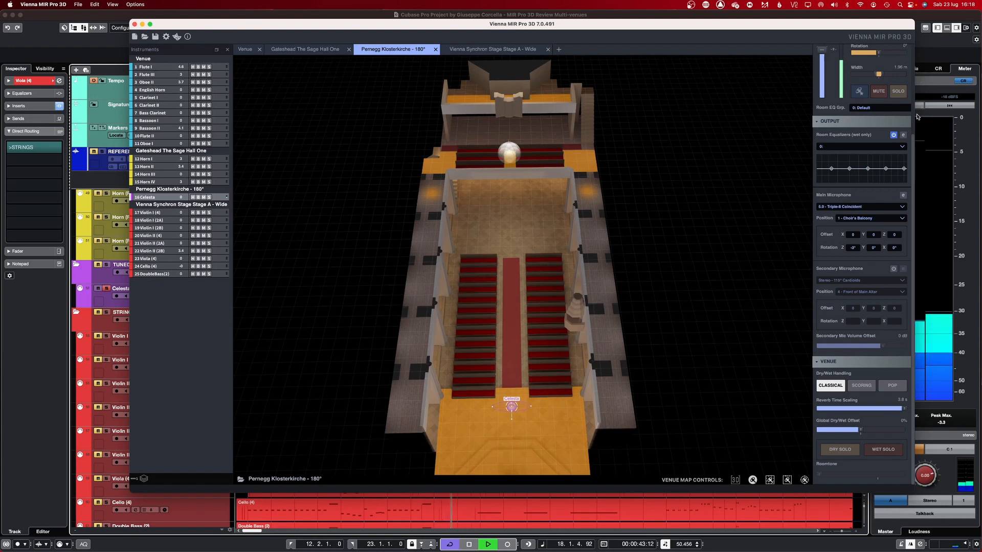
# Set the church's main microphone to the classic stereo preset Stereo M-S (Omni M), and stop playback.
pyautogui.click(867, 207)
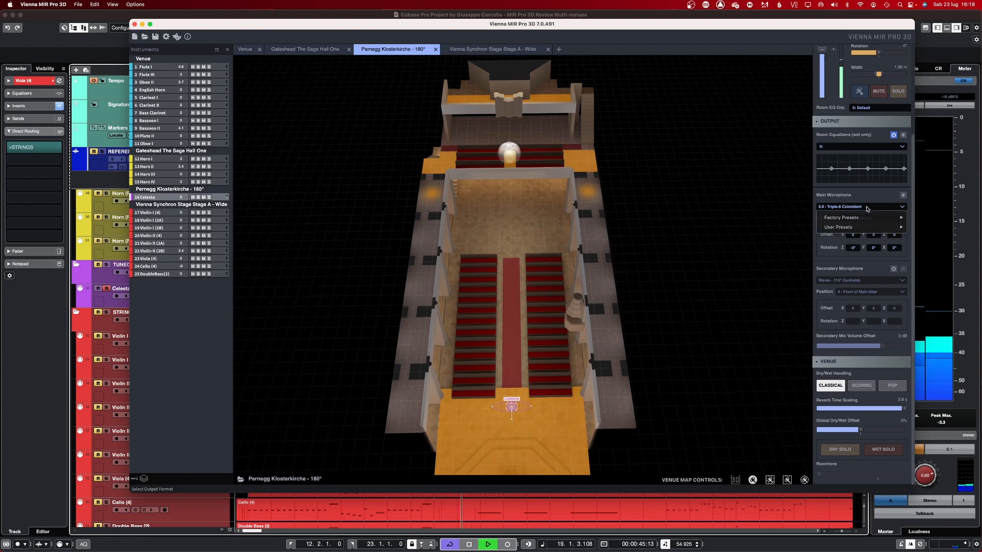
pyautogui.moveTo(863, 220)
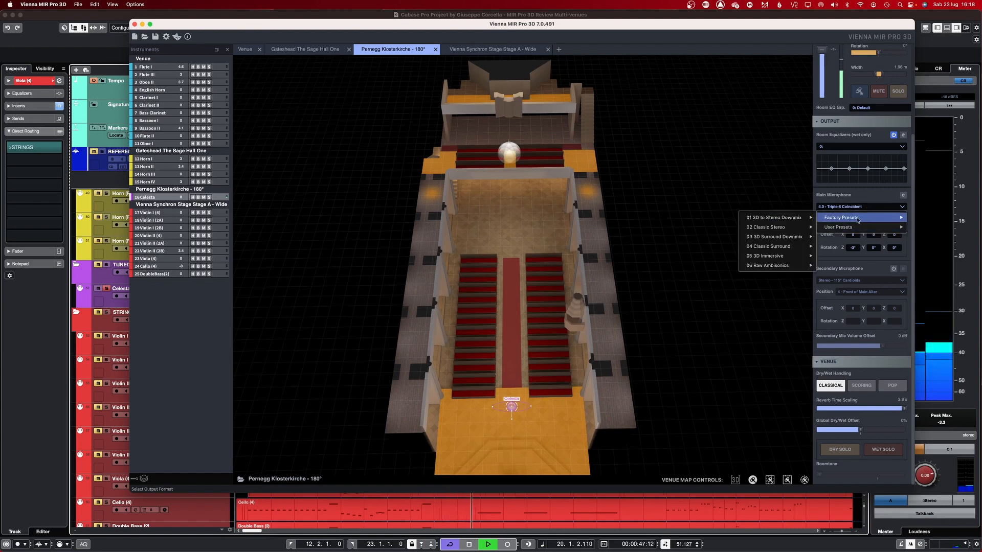
pyautogui.moveTo(777, 227)
pyautogui.click(889, 250)
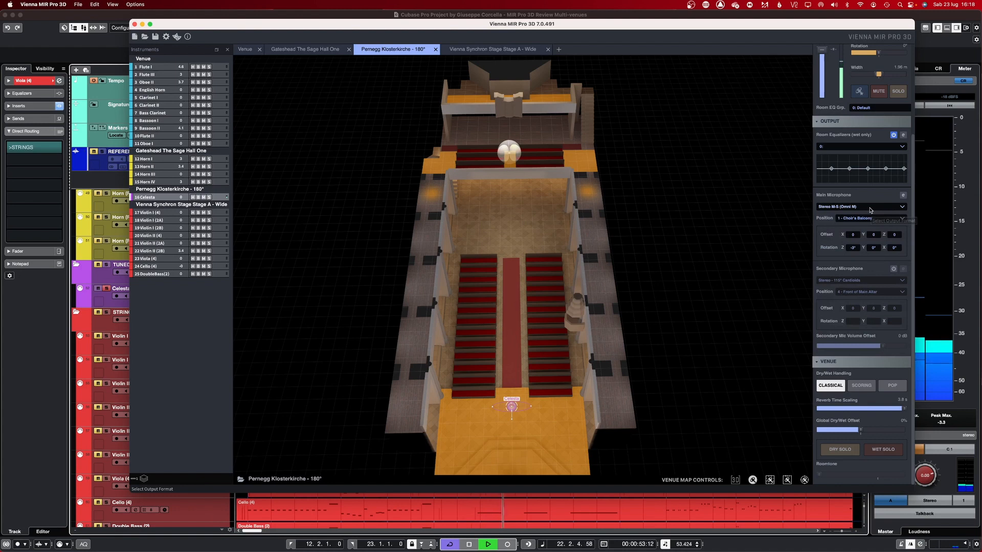
pyautogui.press('space')
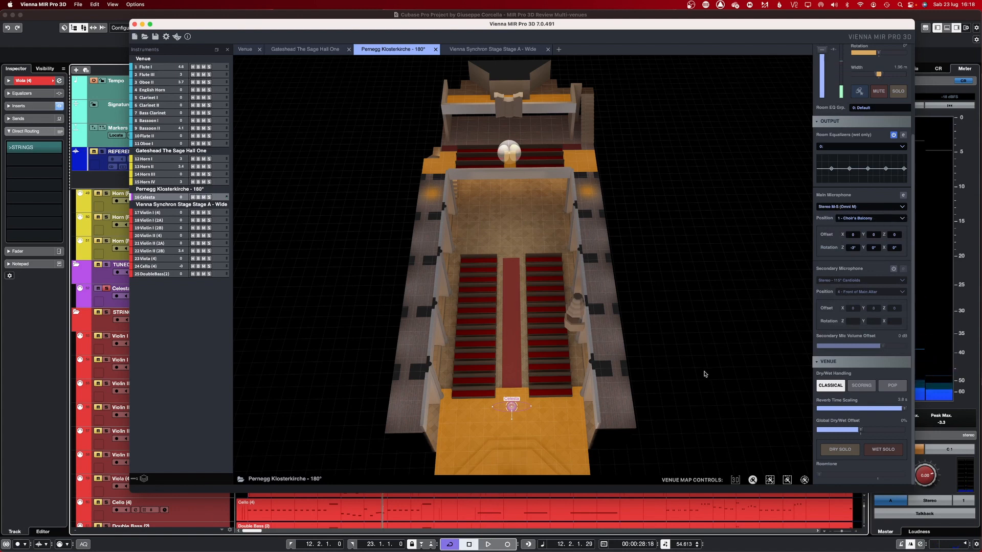
# Restart playback and set the main microphone to the classic stereo preset Stereo M-S (Cardioid M).
pyautogui.press('space')
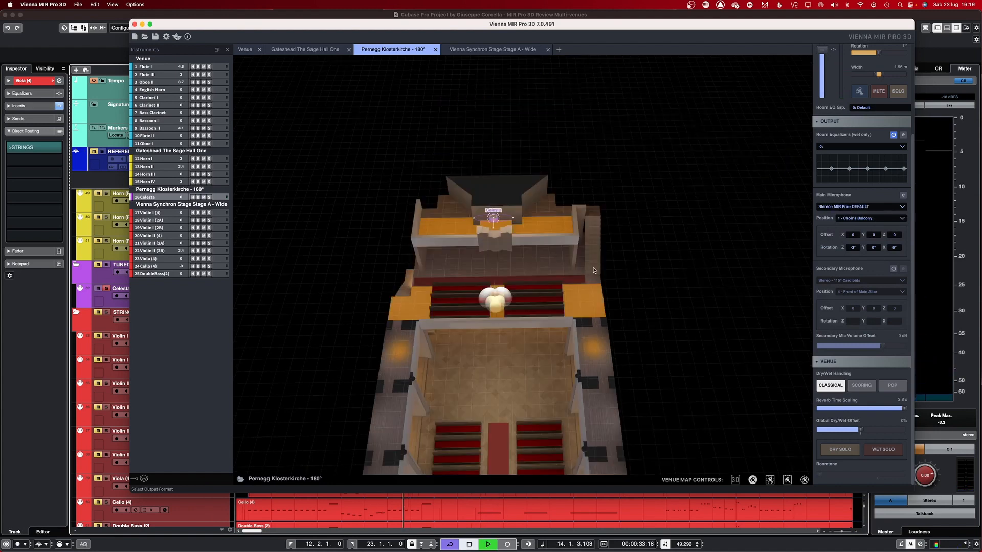
pyautogui.click(880, 207)
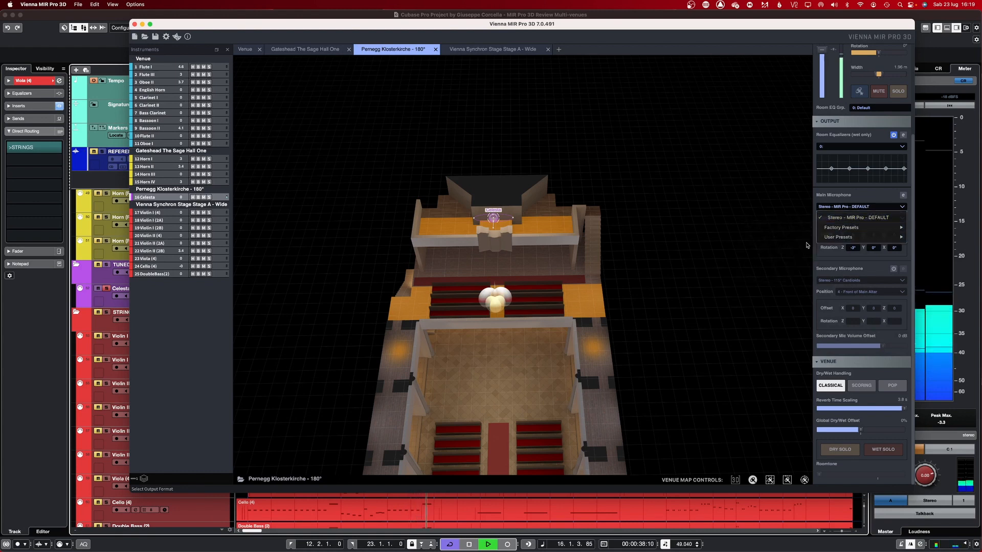
pyautogui.moveTo(823, 228)
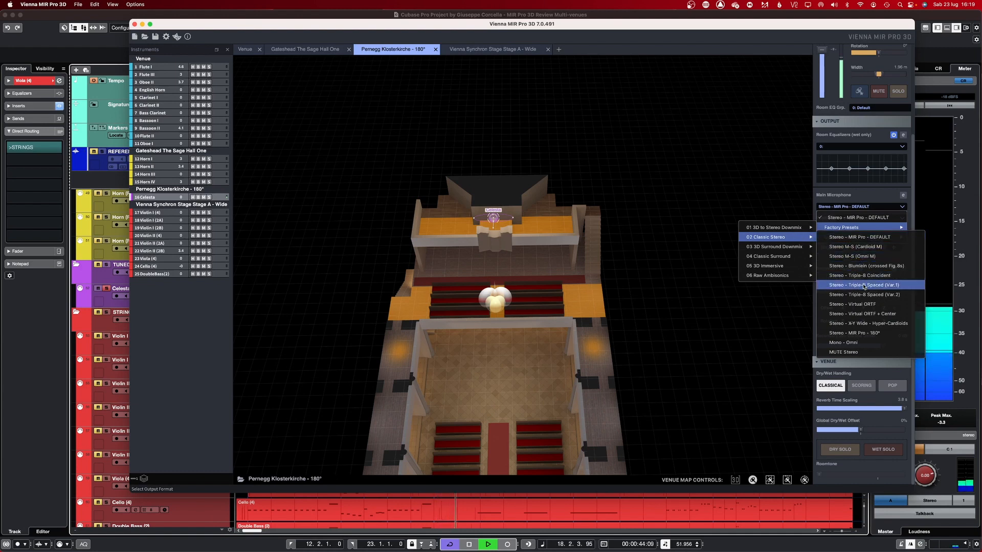
pyautogui.click(868, 247)
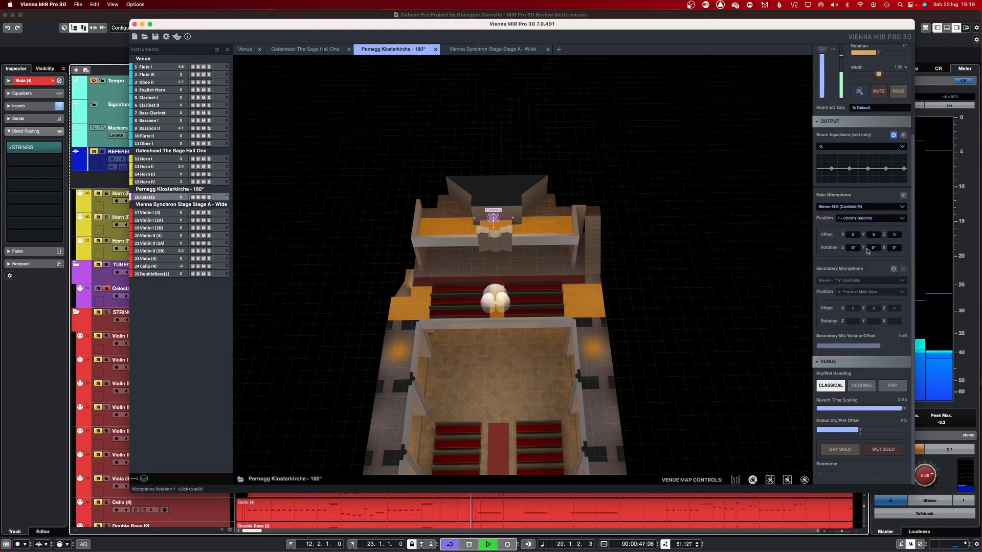
# Audition the Celesta with the main microphone set to the classic preset Stereo - Triple-8 Coincident.
pyautogui.click(862, 207)
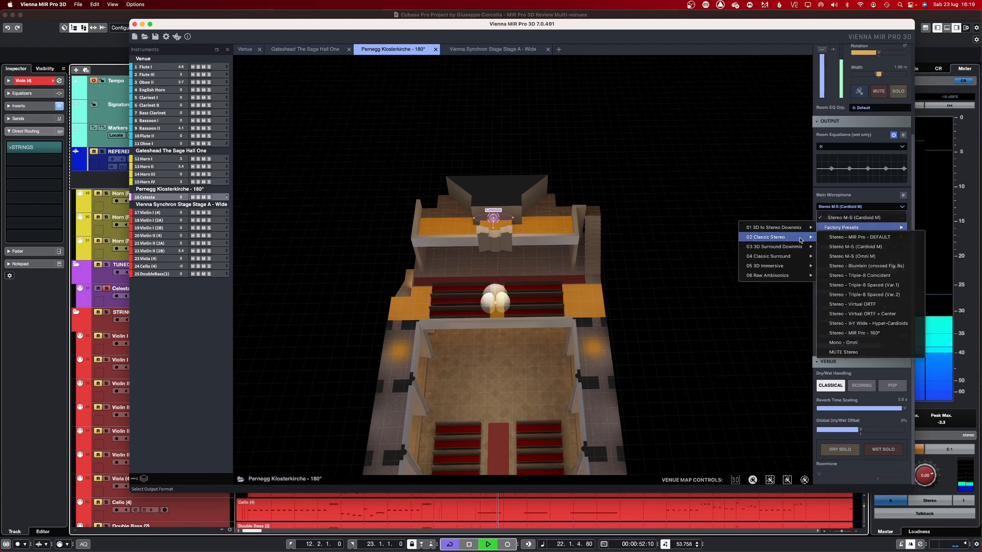
pyautogui.click(863, 276)
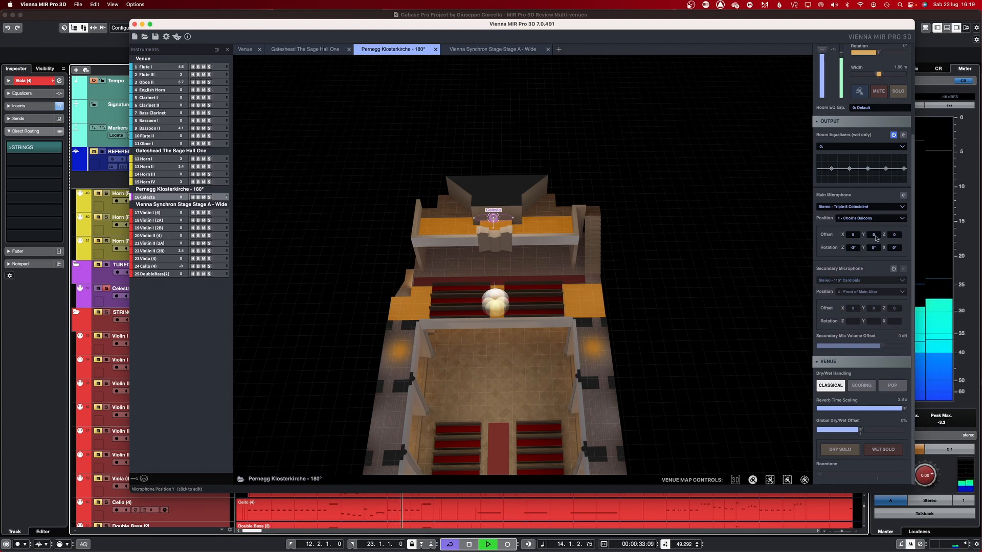
pyautogui.click(864, 207)
pyautogui.moveTo(867, 230)
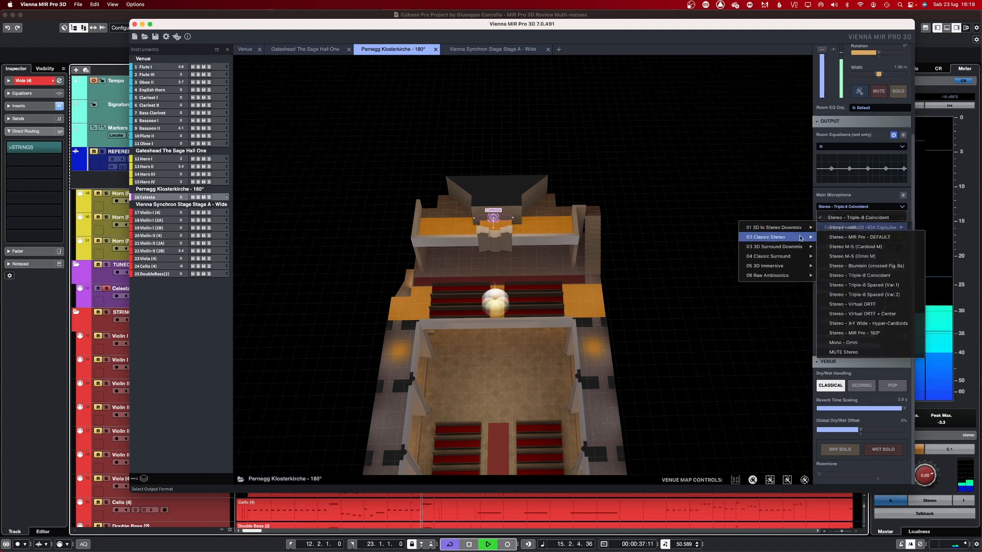
pyautogui.moveTo(798, 245)
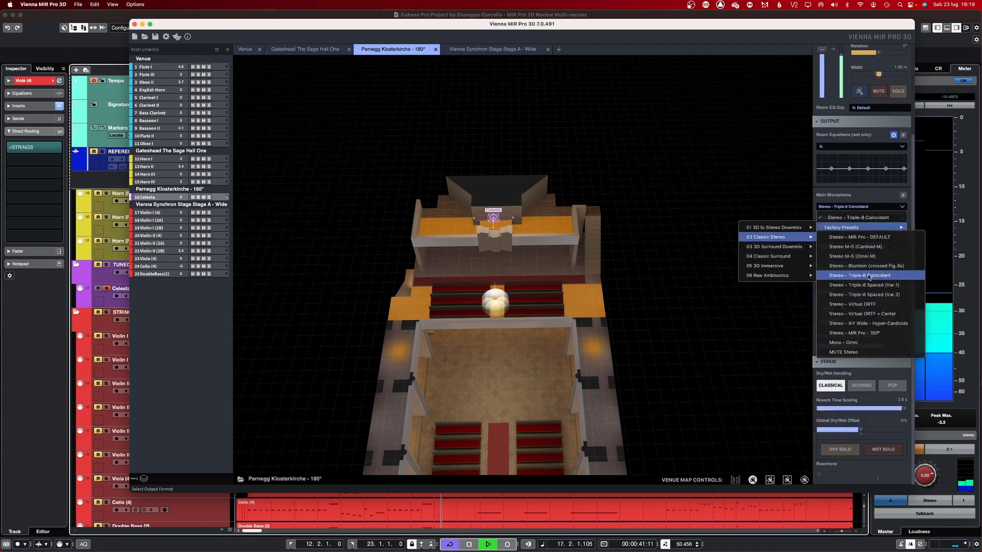
pyautogui.click(869, 277)
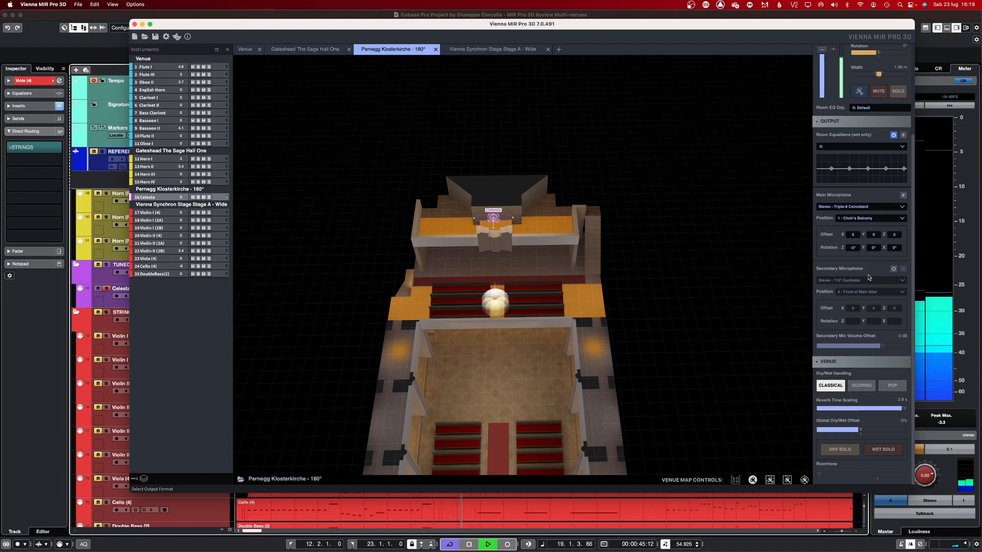
# Change the main microphone to the classic preset Stereo - Triple-8 Spaced (Var.2) during playback.
pyautogui.click(885, 207)
pyautogui.moveTo(829, 231)
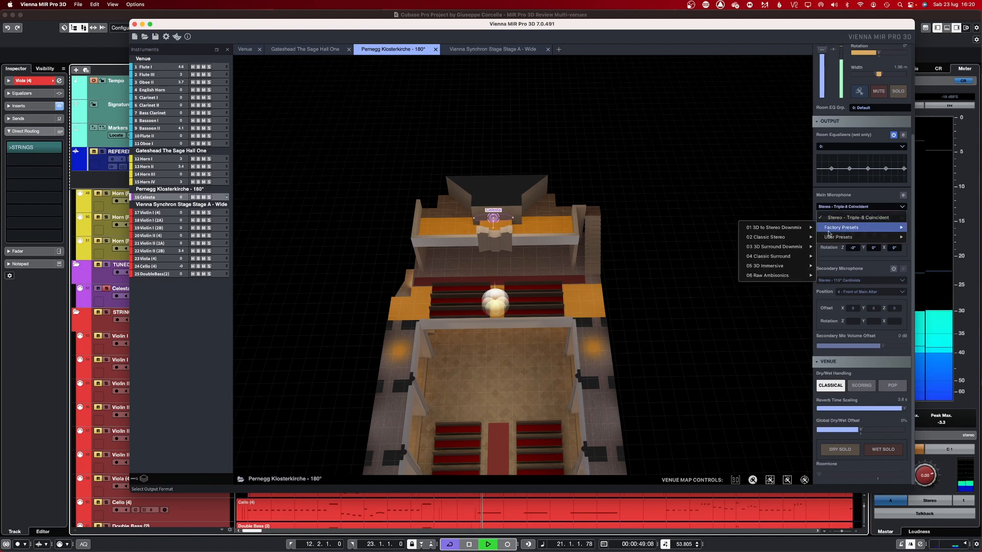
pyautogui.moveTo(794, 237)
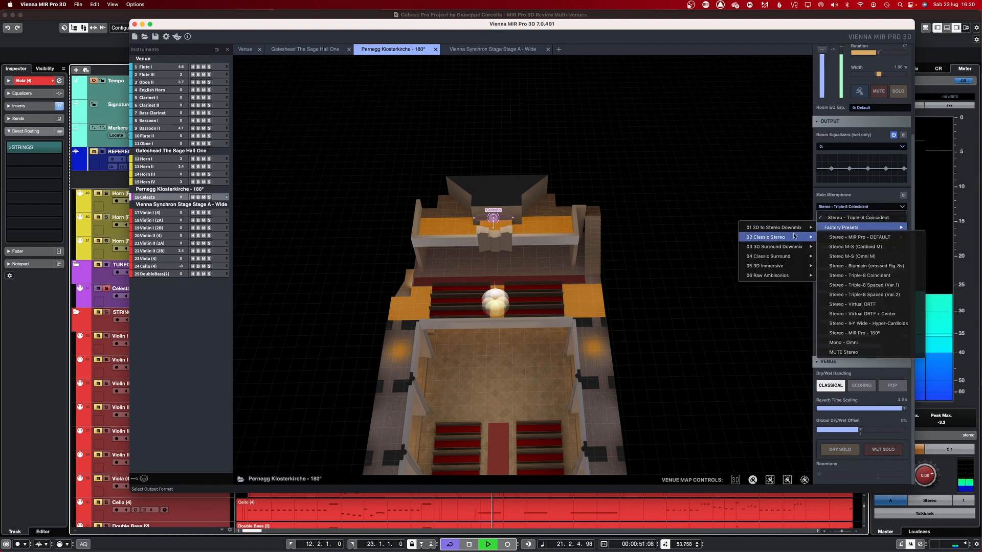
pyautogui.click(863, 295)
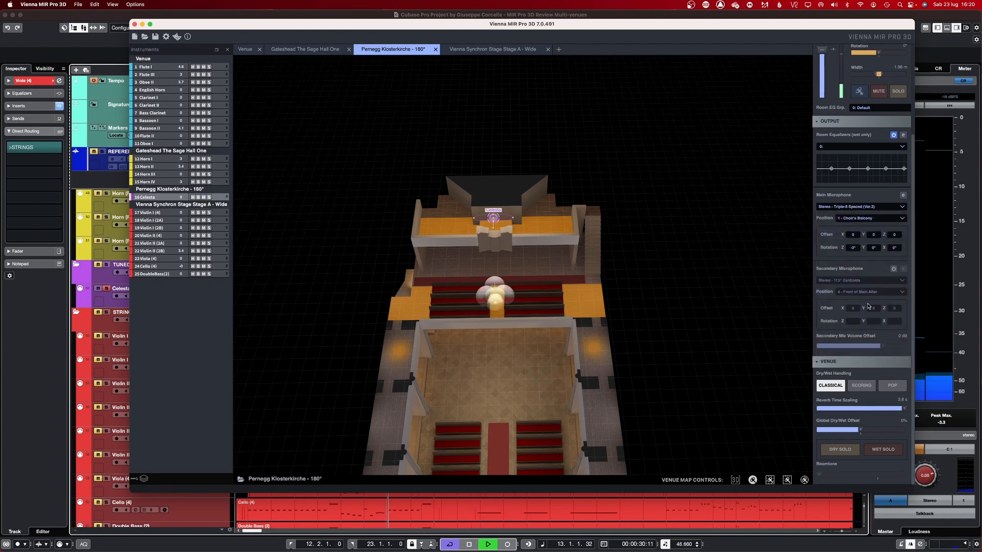
# Switch the main microphone to the Mono - Omni factory preset.
pyautogui.click(866, 207)
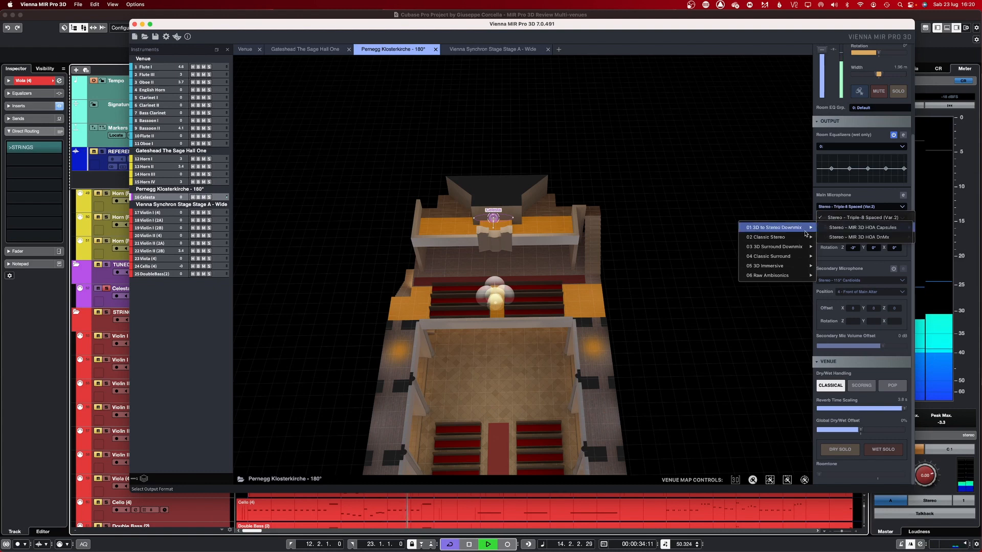
pyautogui.moveTo(787, 237)
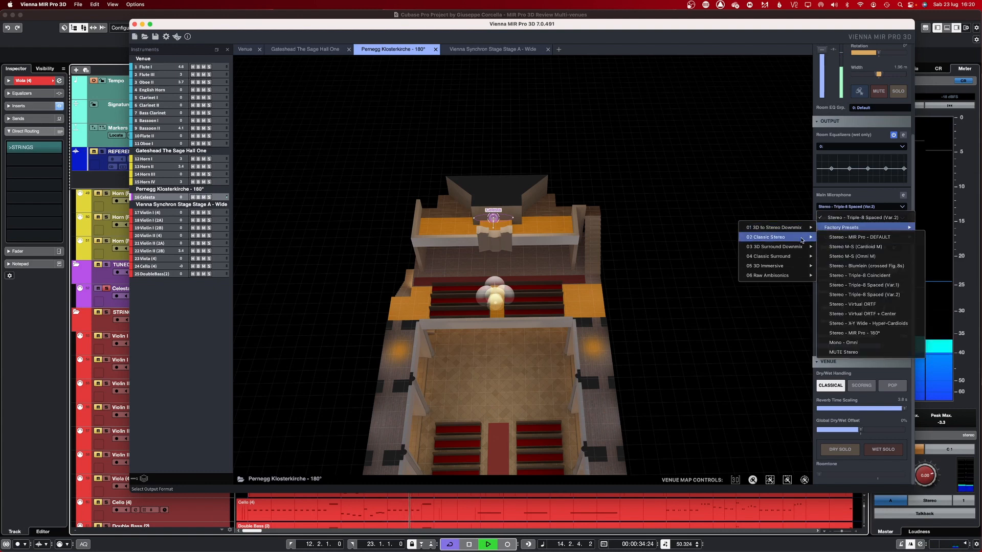
pyautogui.click(870, 342)
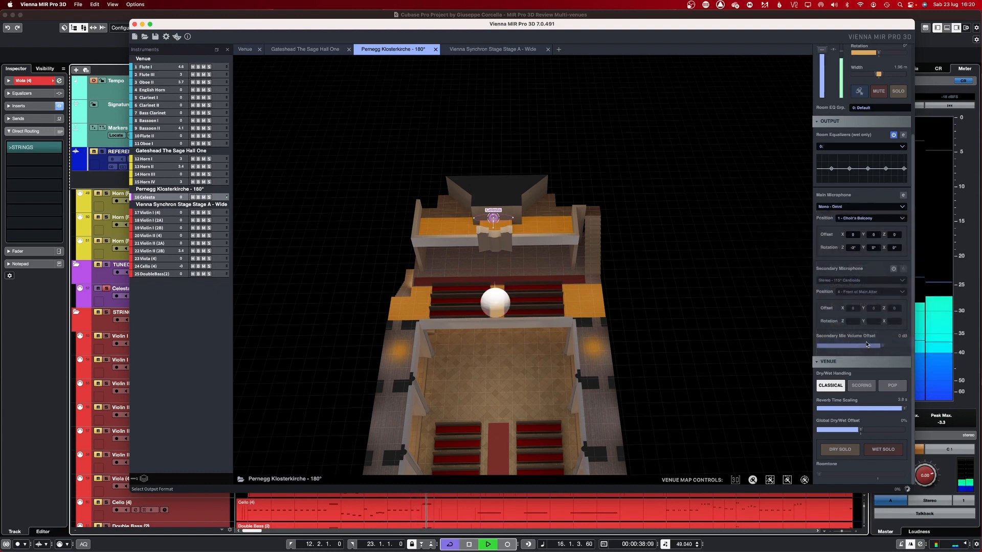
# Set the main microphone to Stereo - Blumlein (crossed Fig.8s), listen to the Celesta and stop playback.
pyautogui.click(863, 209)
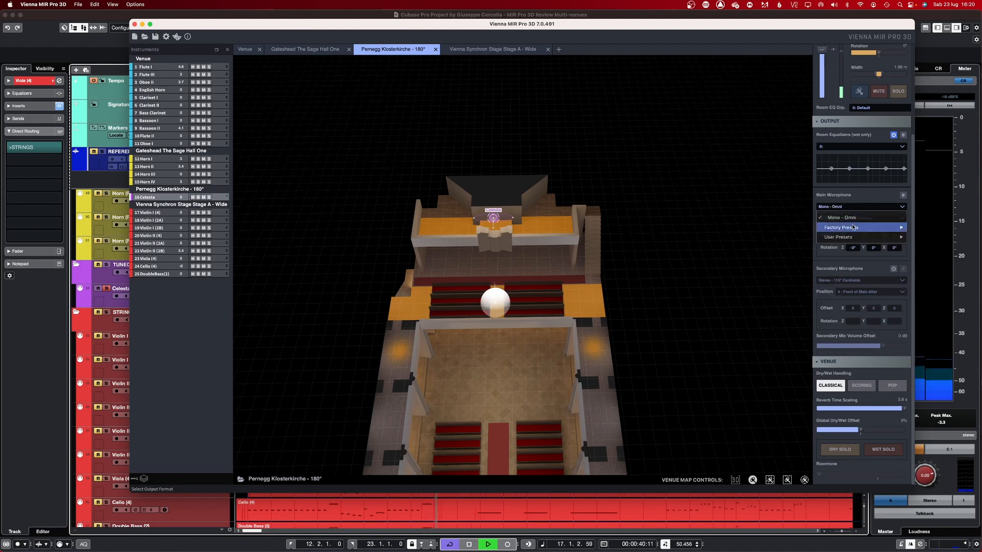
pyautogui.moveTo(844, 227)
pyautogui.moveTo(801, 230)
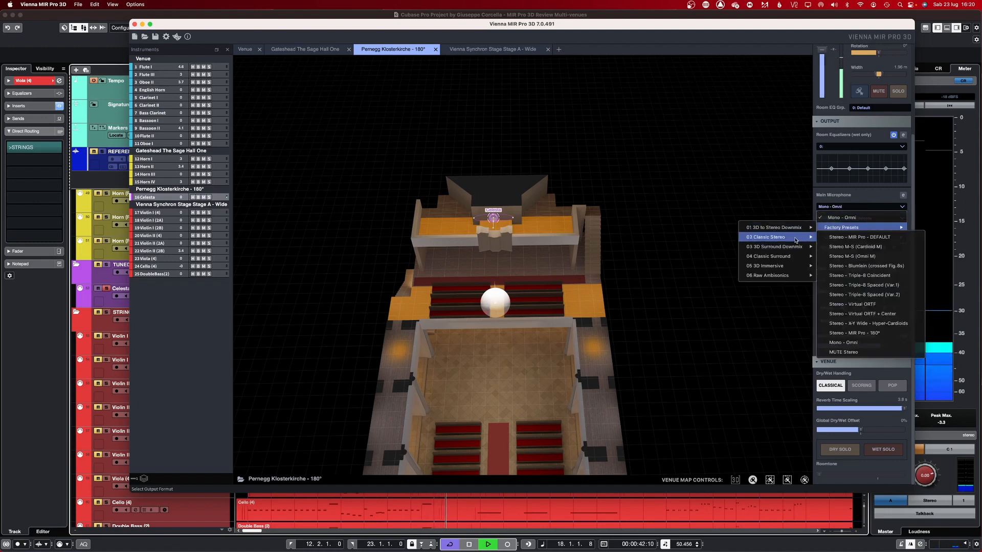
pyautogui.click(857, 268)
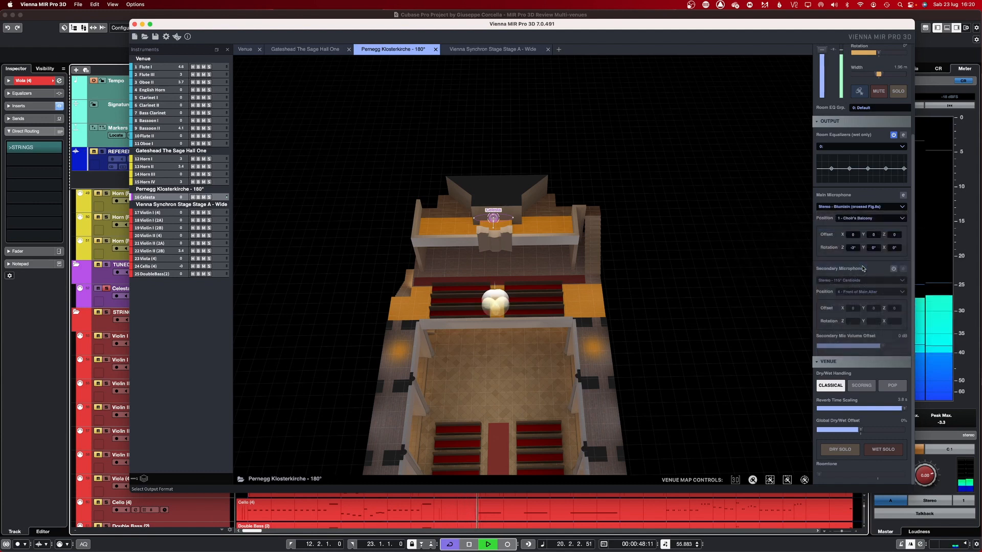
pyautogui.press('space')
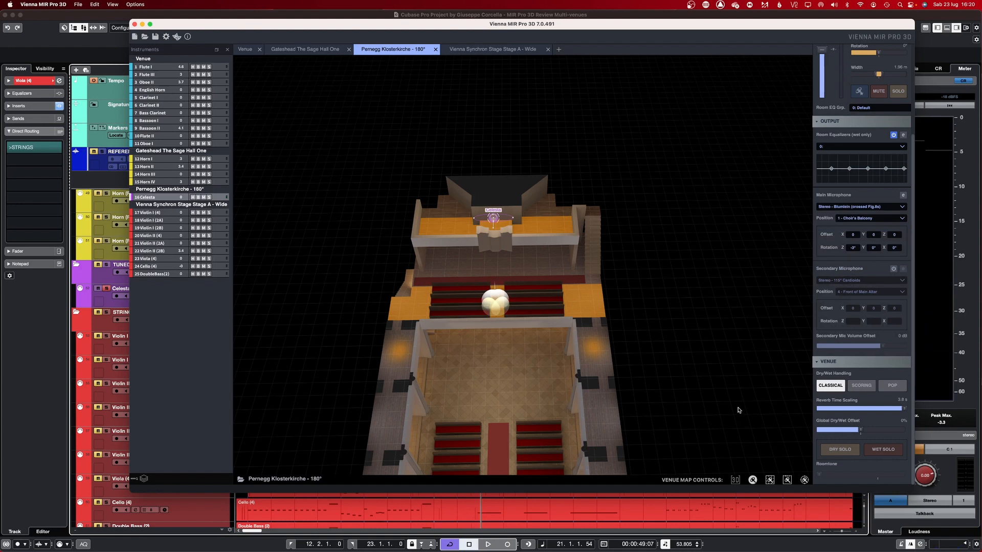
# Examine the Output Editor's main microphone presets Stereo - Virtual ORTF + Center, Quadro - Cardioids and 5.0 - Triple-8 Spaced (Var.2).
pyautogui.click(885, 209)
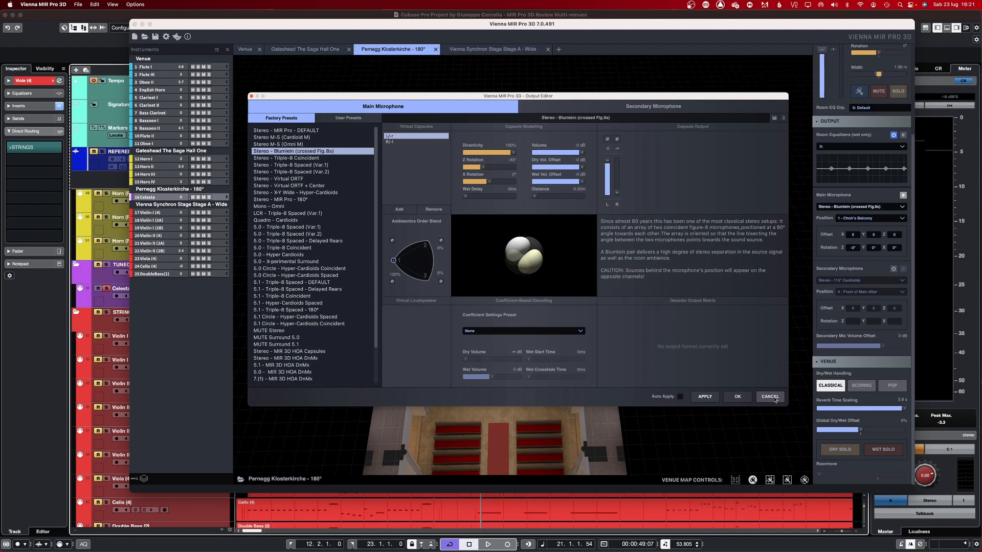
pyautogui.click(305, 186)
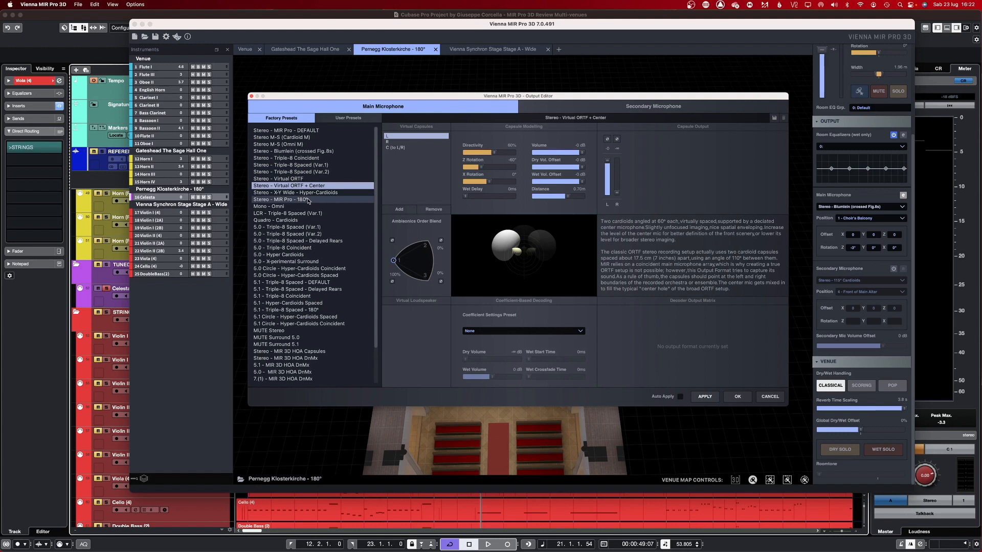
pyautogui.click(309, 219)
pyautogui.click(310, 233)
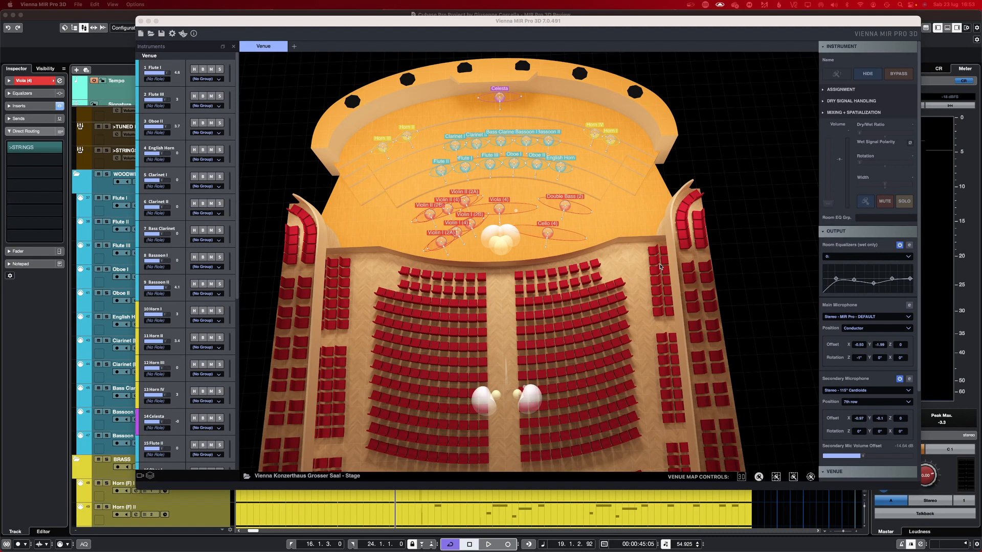
# Play the orchestra in the Vienna Konzerthaus Grosser Saal, view the hall from a lower angle and stop playback.
pyautogui.moveTo(466, 23); pyautogui.dragTo(464, 37)
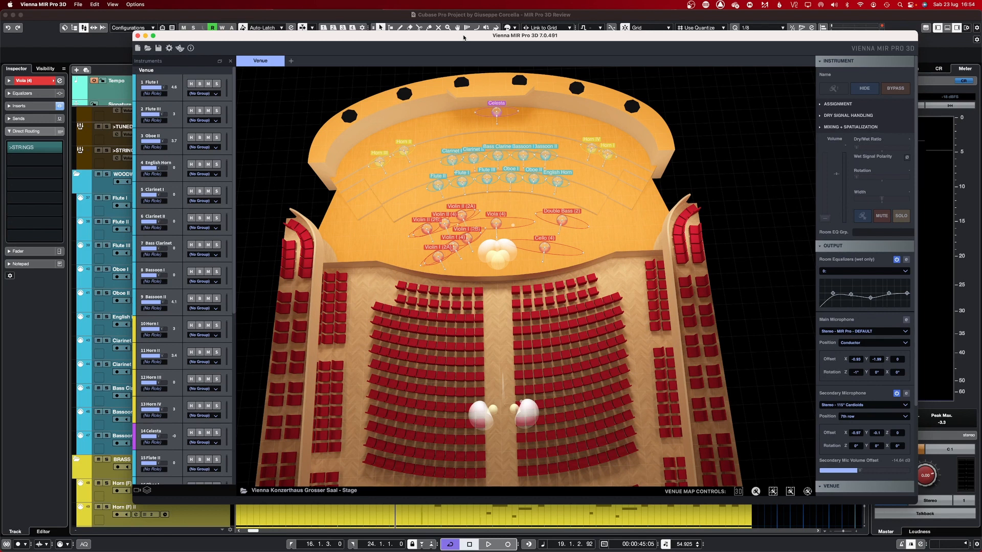
pyautogui.moveTo(464, 36); pyautogui.dragTo(408, 52)
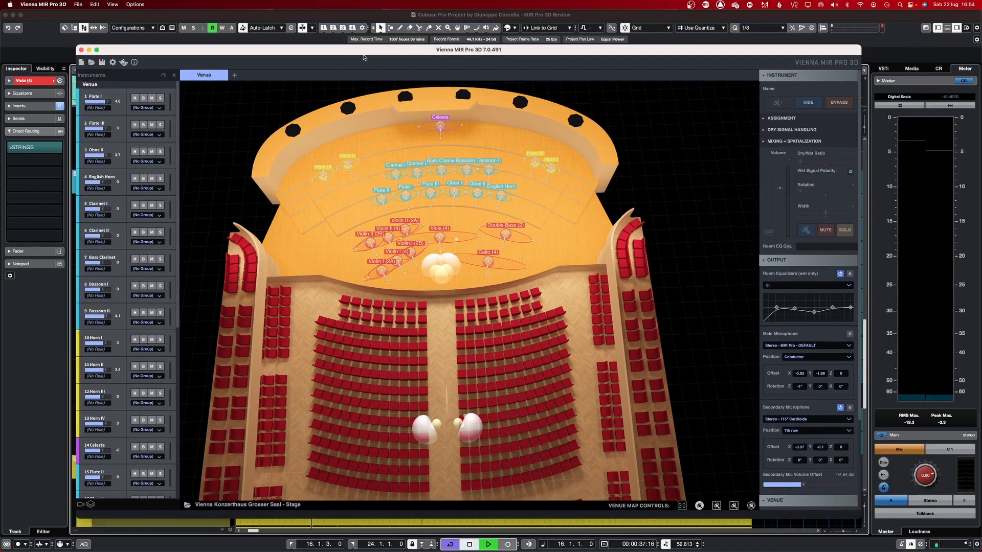
pyautogui.press('space')
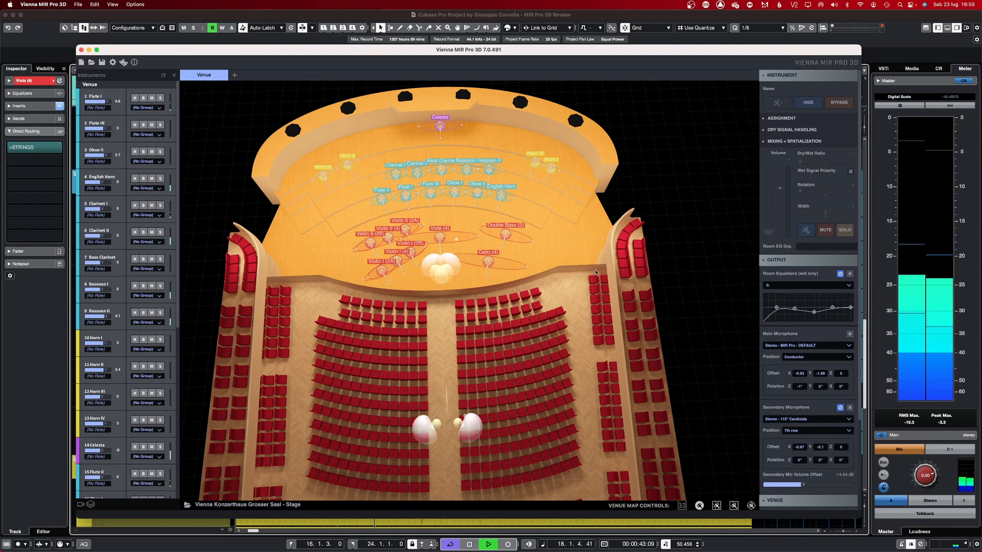
pyautogui.moveTo(573, 247); pyautogui.dragTo(560, 208)
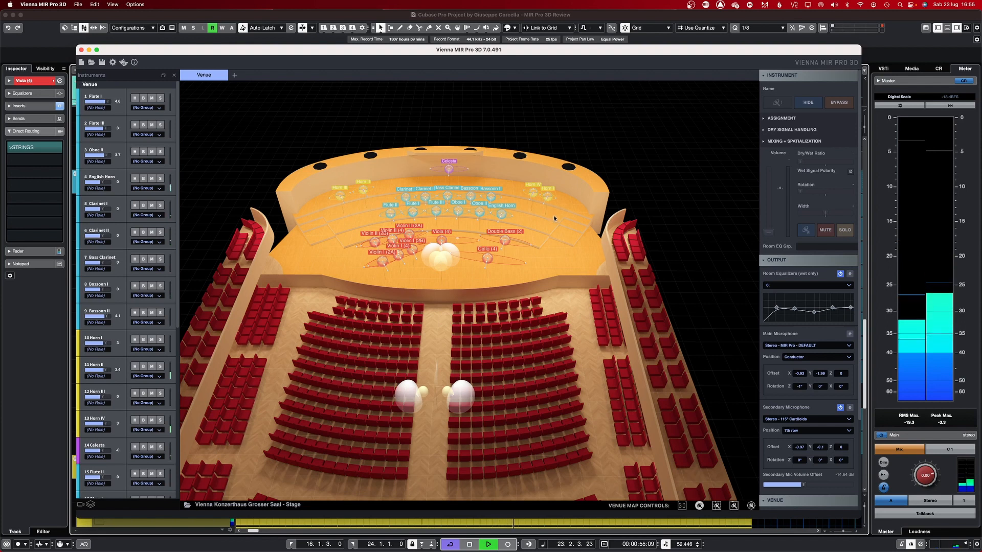
pyautogui.press('space')
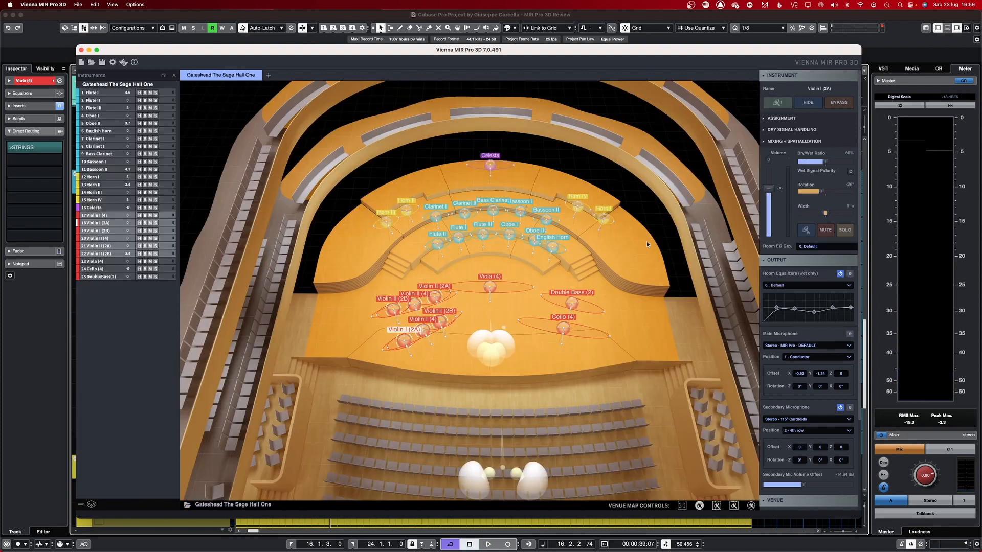
# Start playback in Gateshead The Sage Hall One and set the secondary microphone's position to 4 - Gallery.
pyautogui.press('space')
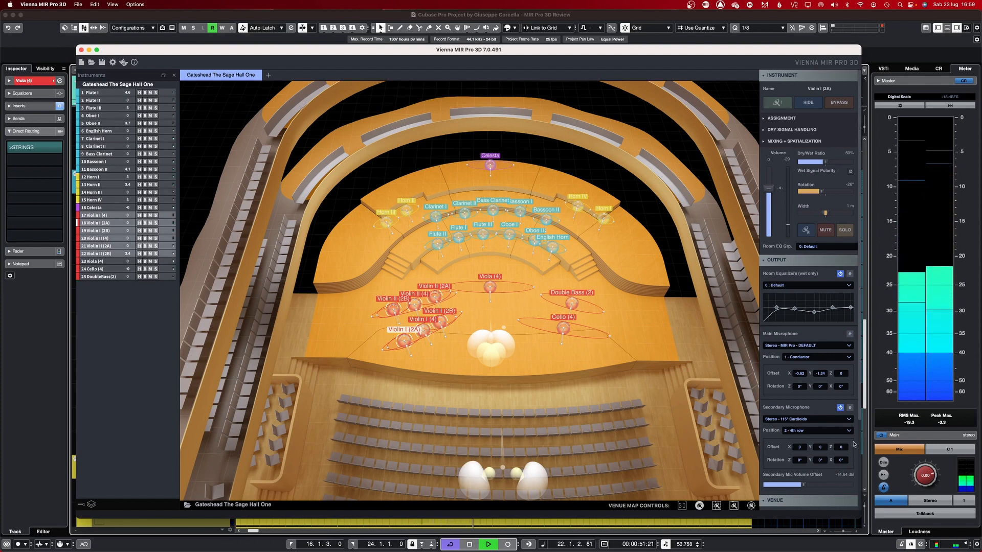
pyautogui.click(833, 434)
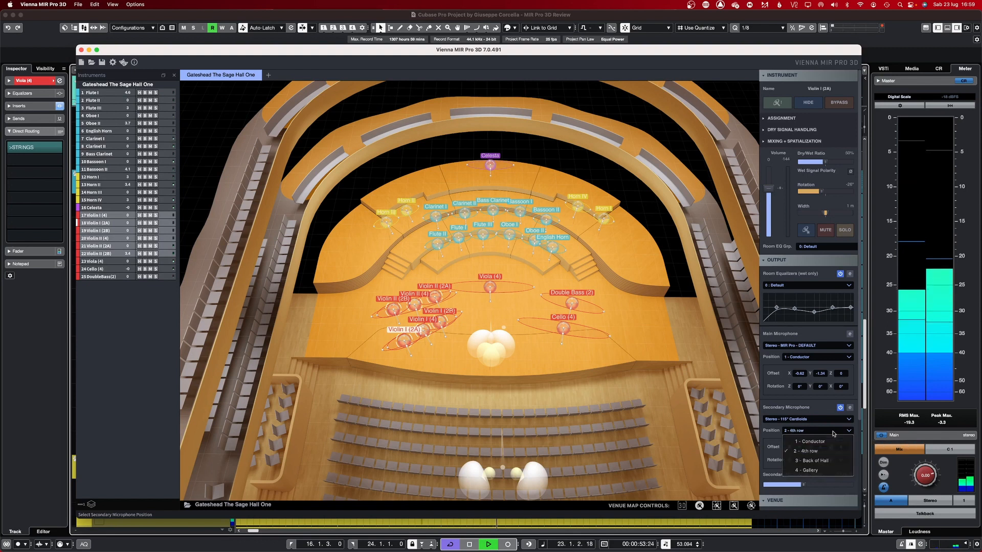
pyautogui.click(819, 471)
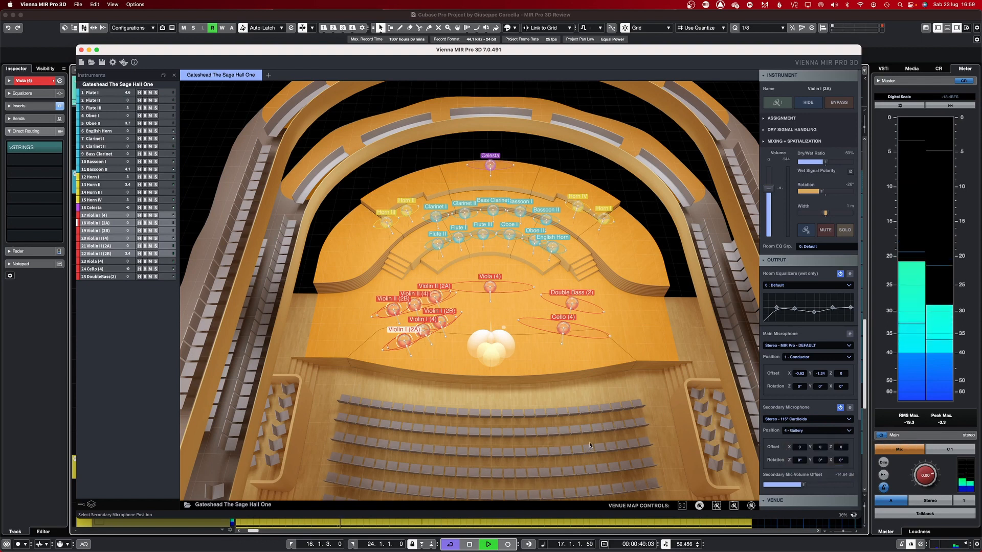
pyautogui.moveTo(587, 449); pyautogui.dragTo(228, 396)
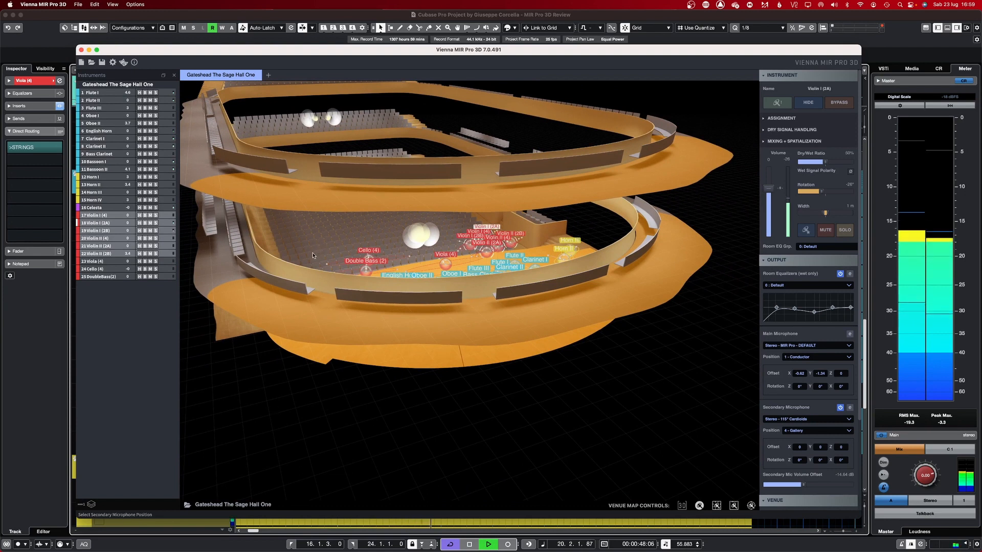
# Move the Celesta behind the stage, above the upper gallery, while playback runs.
pyautogui.moveTo(315, 256); pyautogui.dragTo(456, 379)
pyautogui.moveTo(501, 163); pyautogui.dragTo(483, 192, button='right')
pyautogui.moveTo(472, 198)
pyautogui.mouseDown()
pyautogui.moveTo(466, 132)
pyautogui.moveTo(469, 187)
pyautogui.mouseUp()
pyautogui.moveTo(503, 194); pyautogui.dragTo(502, 284, button='right')
pyautogui.moveTo(459, 292)
pyautogui.mouseDown()
pyautogui.moveTo(447, 284)
pyautogui.moveTo(458, 251)
pyautogui.mouseUp()
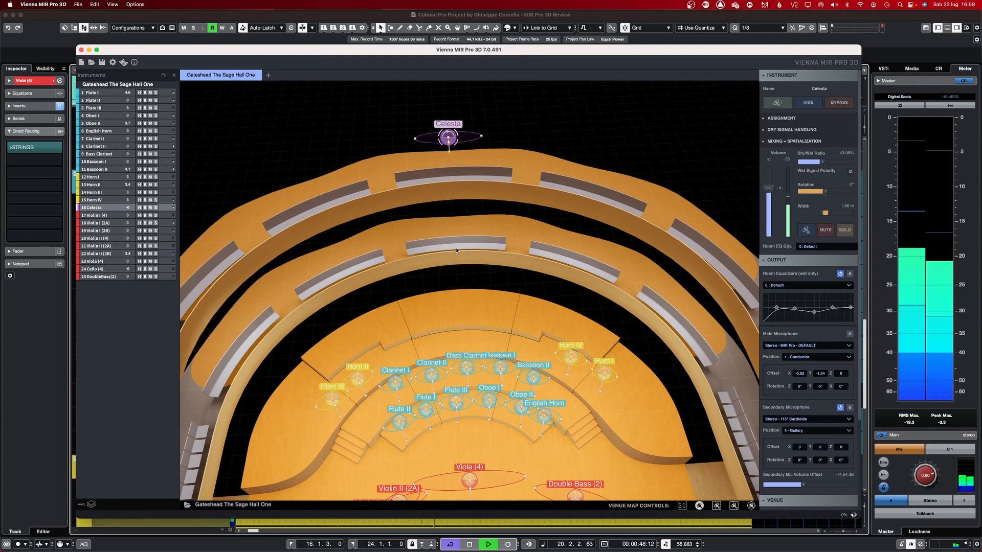
# Place the Celesta on the stage beside the Double Bass and turn it to a rotation of 45°.
pyautogui.moveTo(478, 318); pyautogui.dragTo(488, 295)
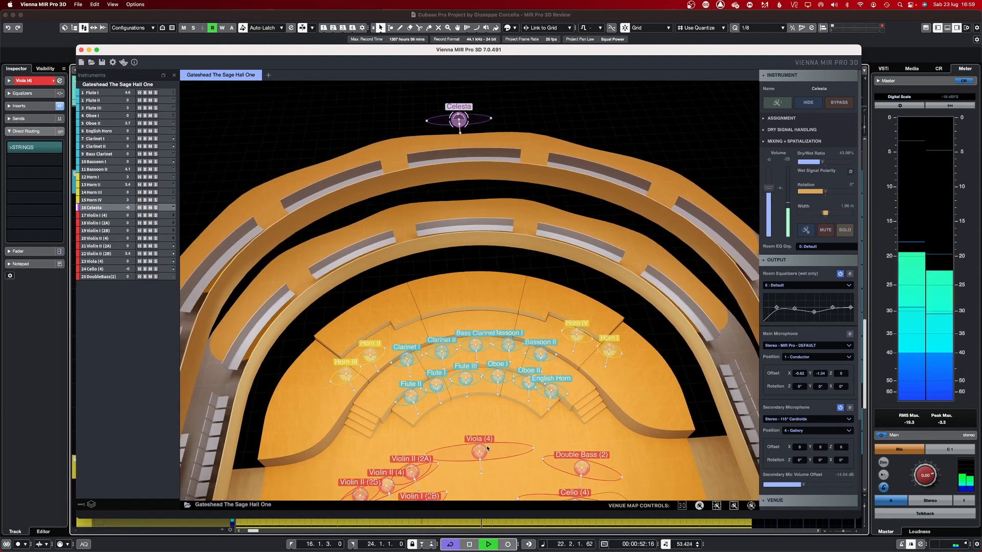
pyautogui.moveTo(466, 421); pyautogui.dragTo(466, 384)
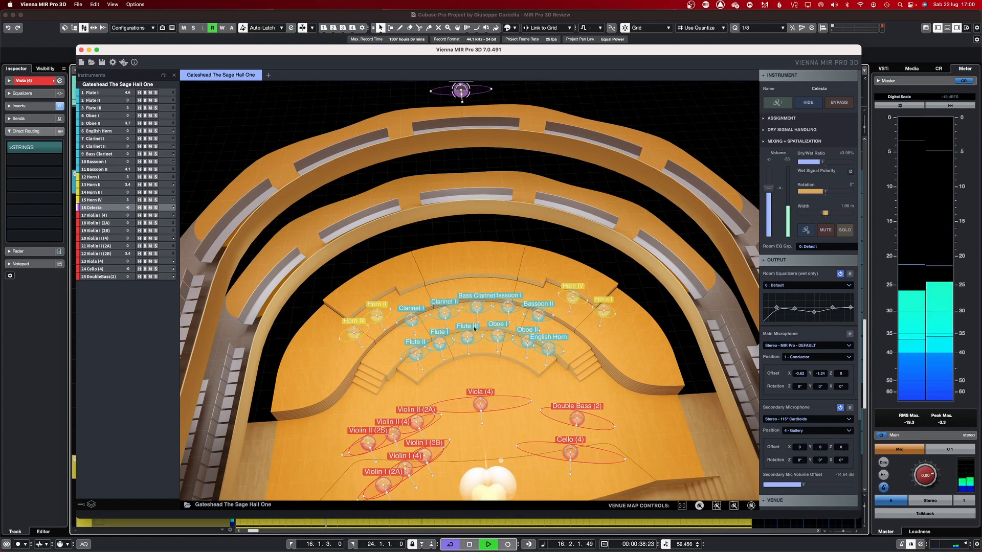
pyautogui.moveTo(455, 381)
pyautogui.mouseDown()
pyautogui.moveTo(455, 357)
pyautogui.moveTo(452, 388)
pyautogui.mouseUp()
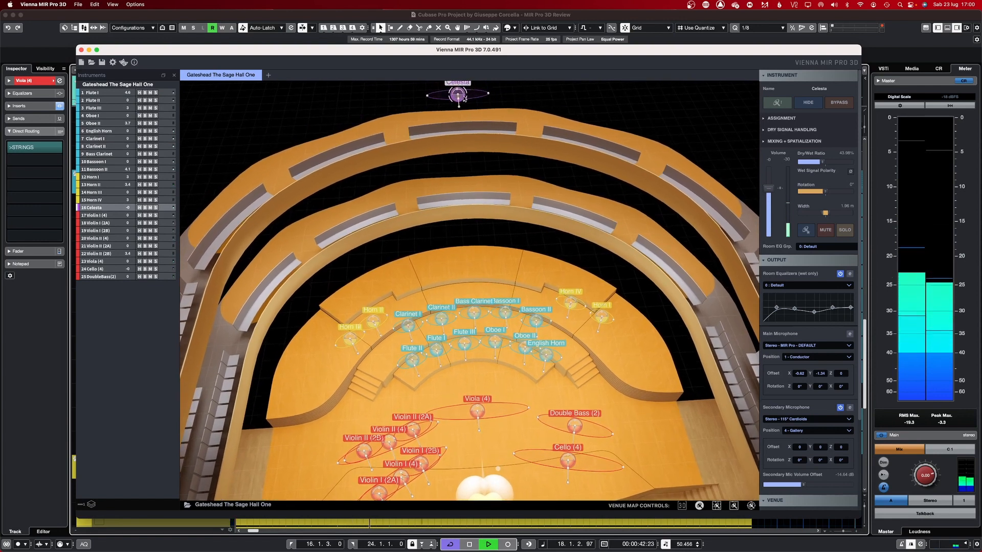
pyautogui.moveTo(462, 102); pyautogui.dragTo(709, 305)
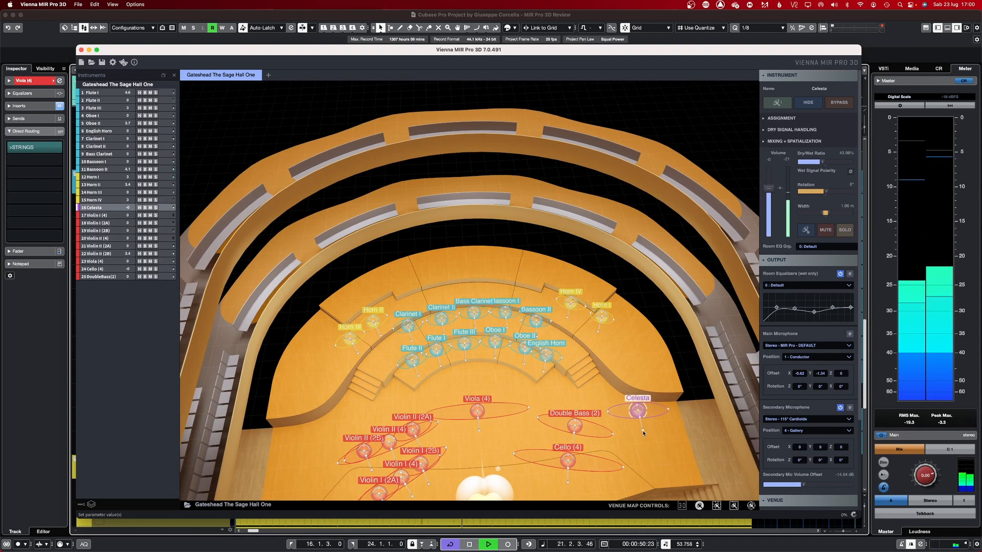
pyautogui.moveTo(642, 430); pyautogui.dragTo(531, 356)
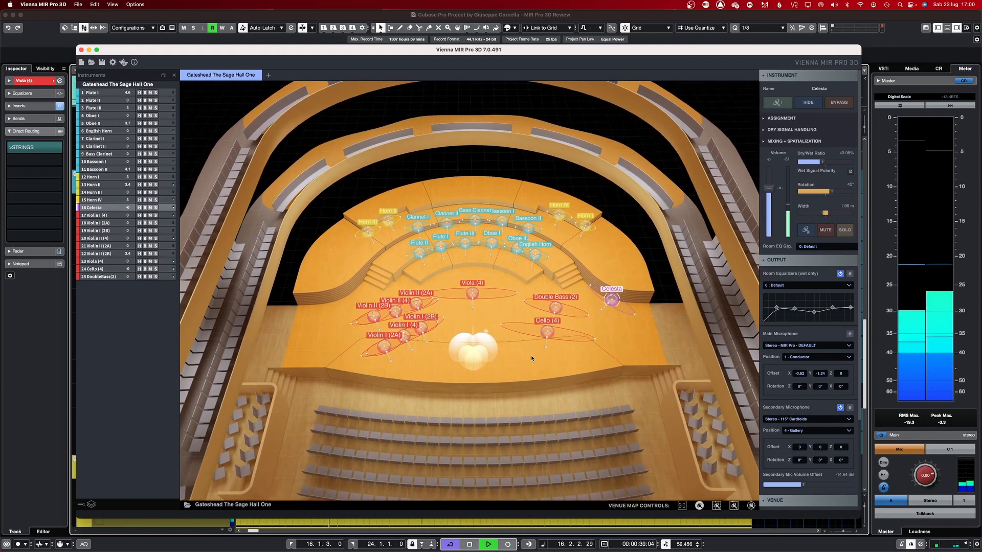
# Set the main microphone's position to 2 - 4th row, listen to the orchestra and stop playback.
pyautogui.click(826, 357)
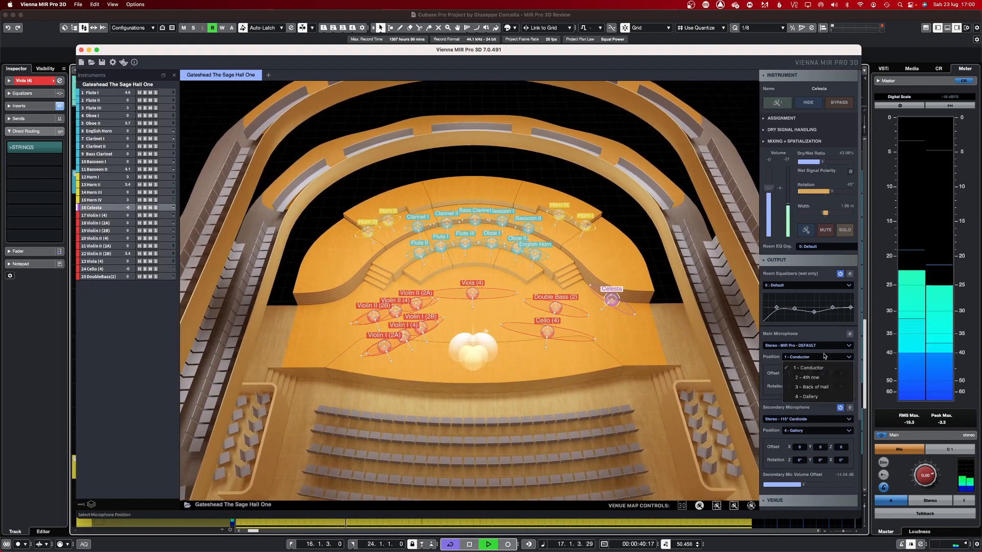
pyautogui.click(820, 379)
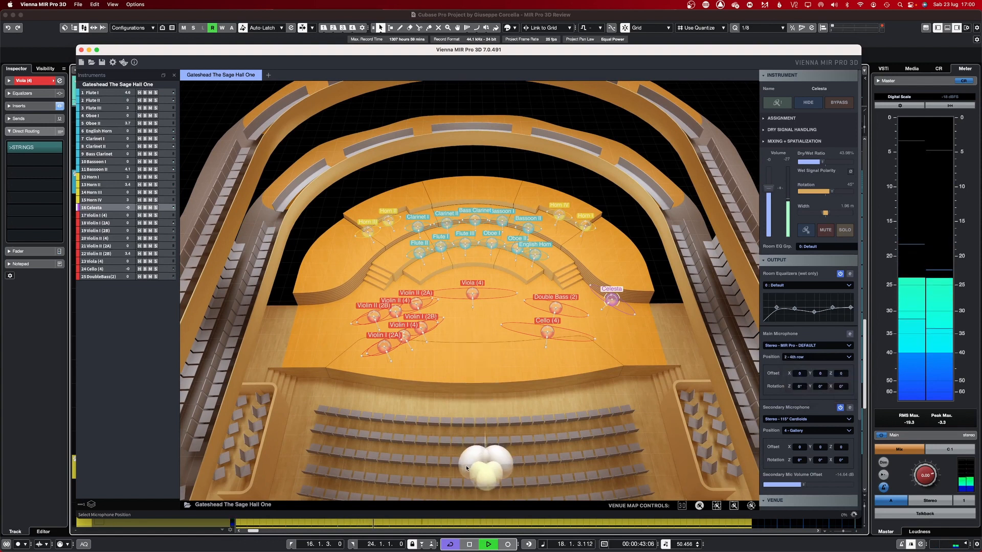
pyautogui.moveTo(601, 457); pyautogui.dragTo(601, 407)
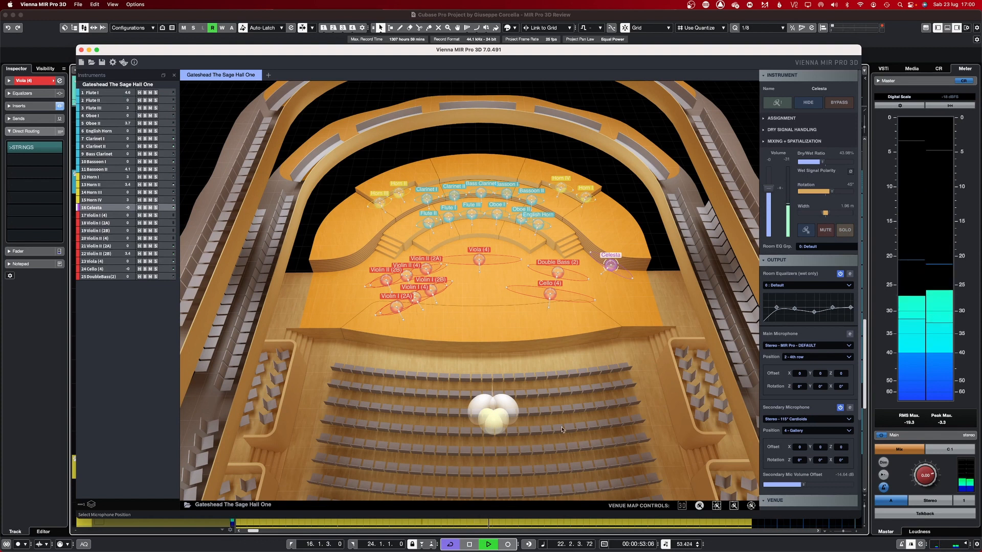
pyautogui.moveTo(563, 393); pyautogui.dragTo(486, 486)
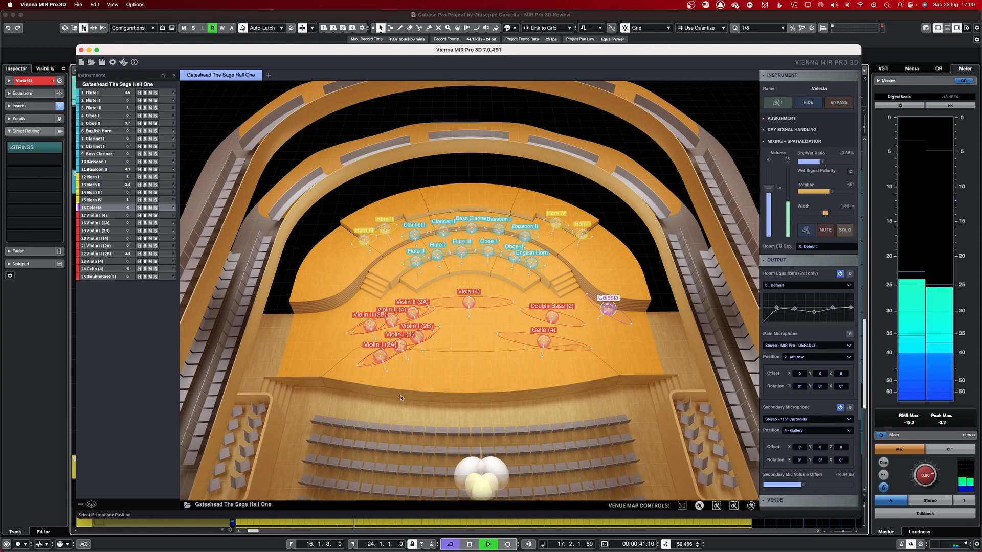
pyautogui.press('space')
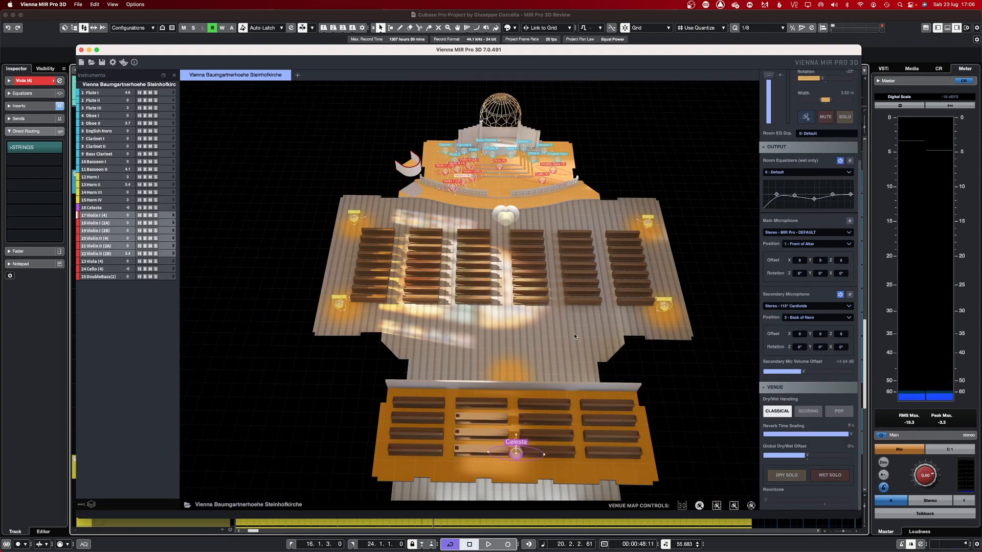
# Play the orchestra in the Vienna Baumgartnerhoehe Steinhofkirche and compare the Scoring, Pop and Classical dry/wet handling modes.
pyautogui.press('space')
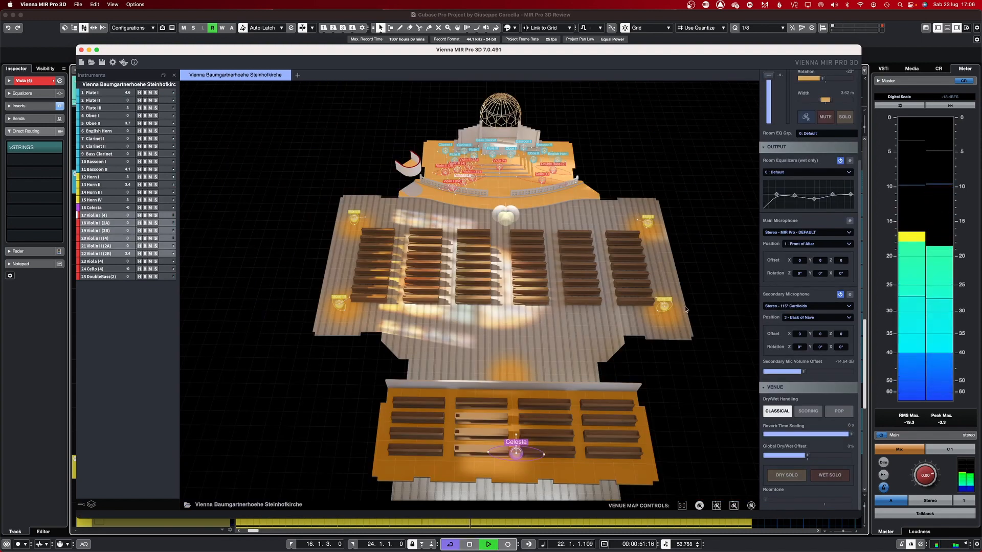
pyautogui.click(815, 413)
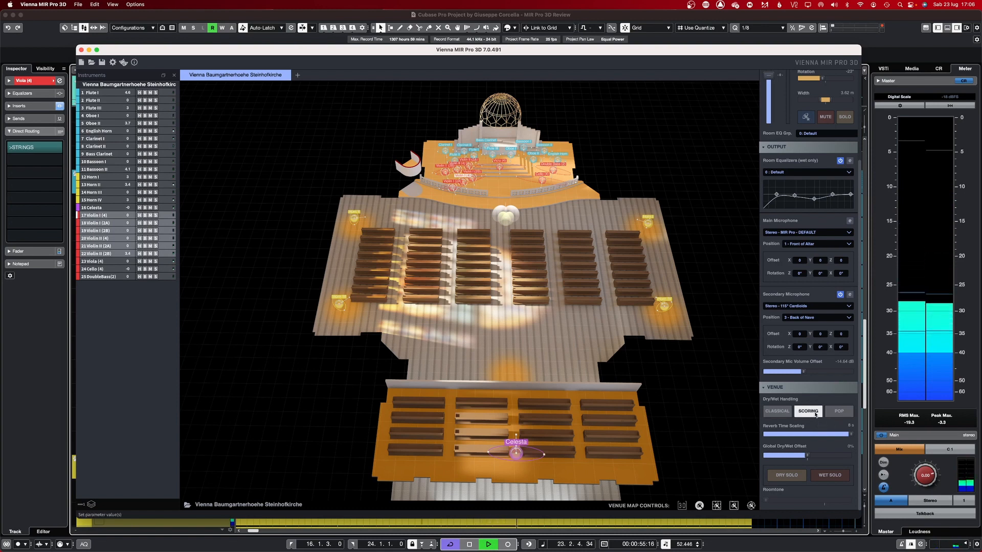
pyautogui.click(832, 412)
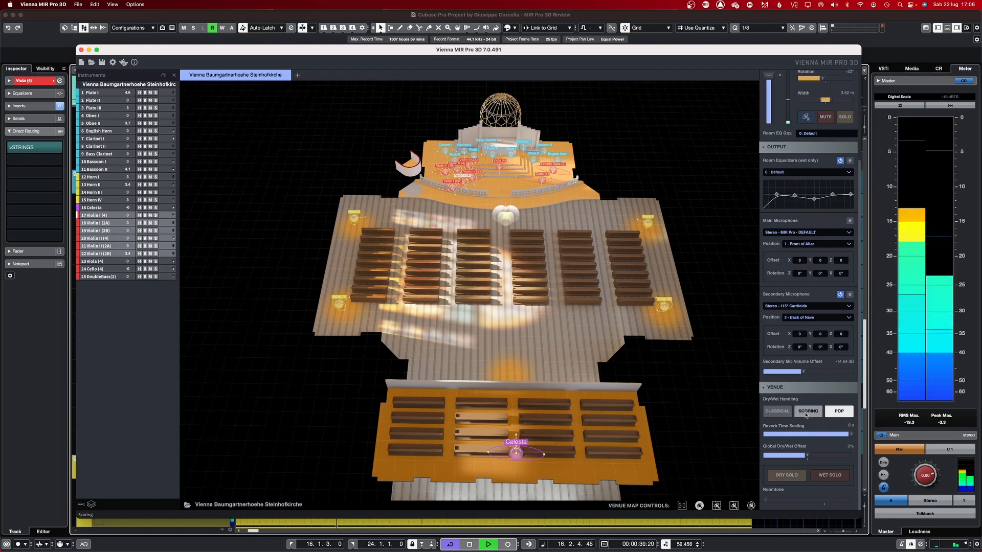
pyautogui.click(807, 413)
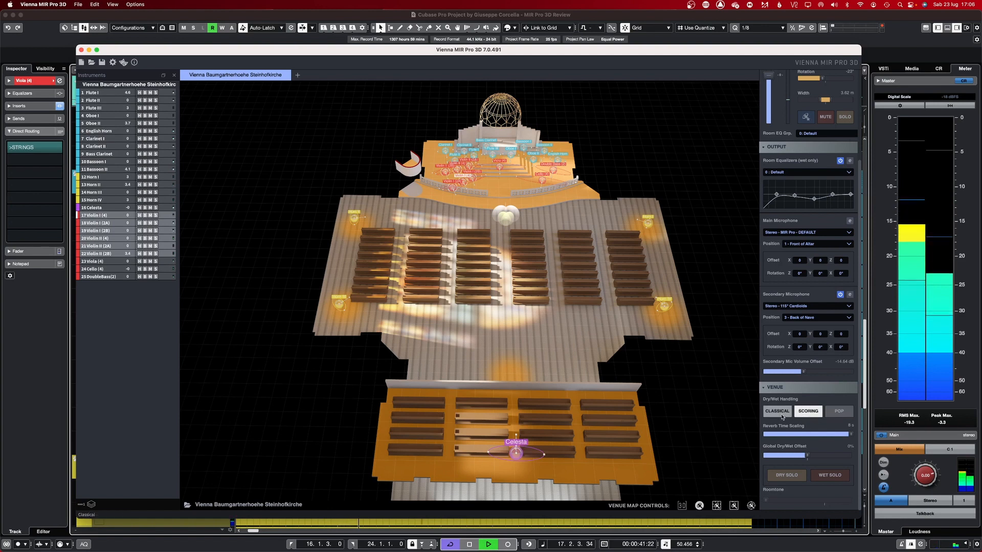
pyautogui.click(782, 414)
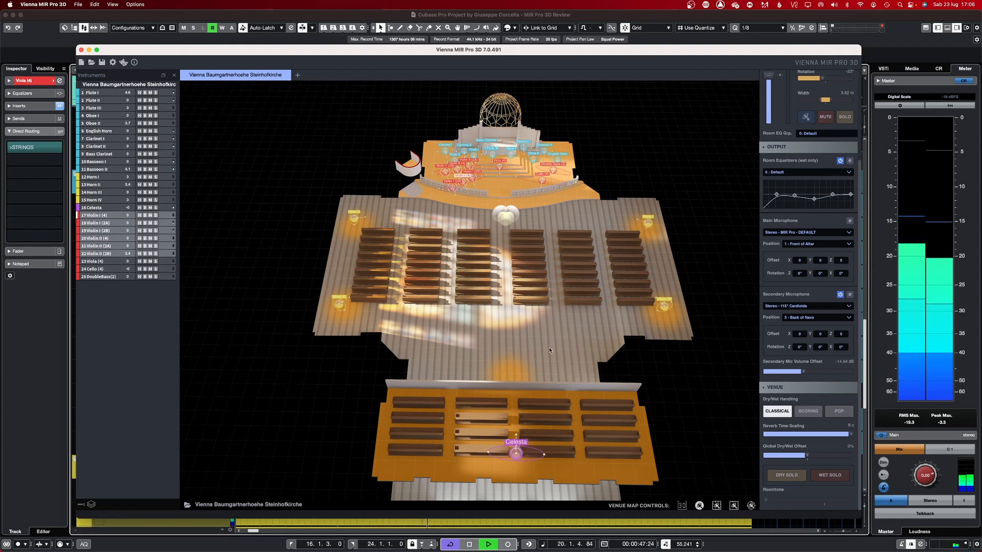
# Compare the sound with the room equalizer off and on, view the church from the side and stop playback.
pyautogui.moveTo(541, 348); pyautogui.dragTo(547, 344)
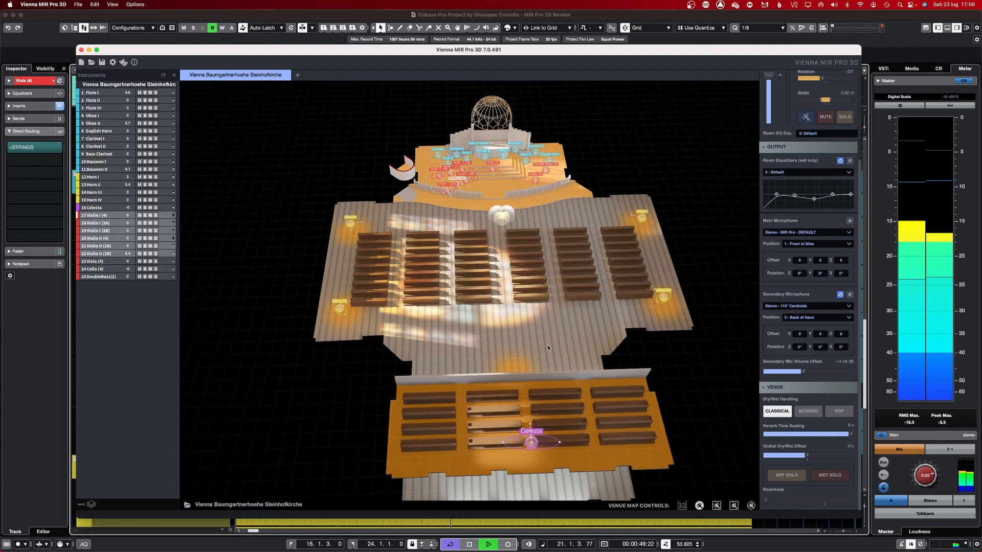
pyautogui.click(840, 161)
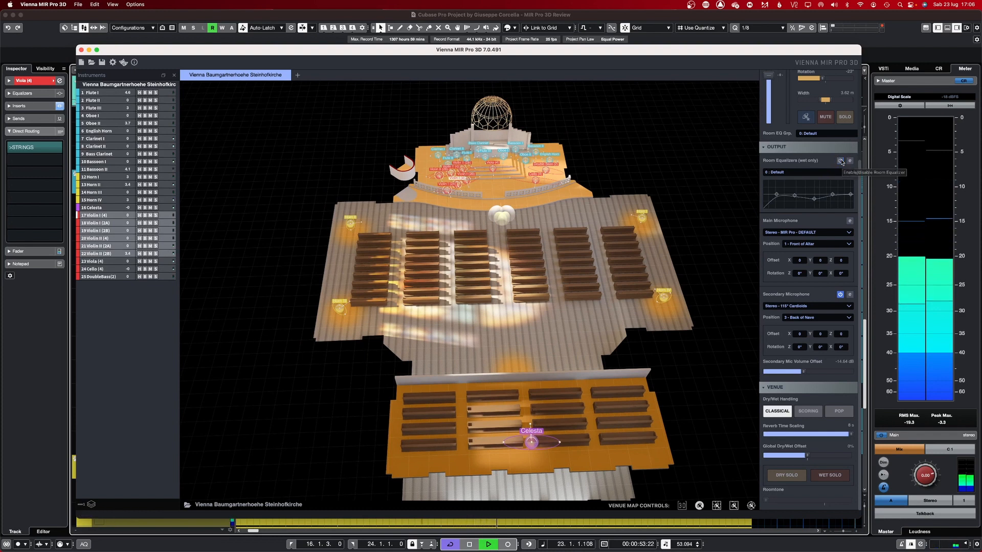
pyautogui.click(840, 161)
pyautogui.moveTo(572, 352); pyautogui.dragTo(295, 247)
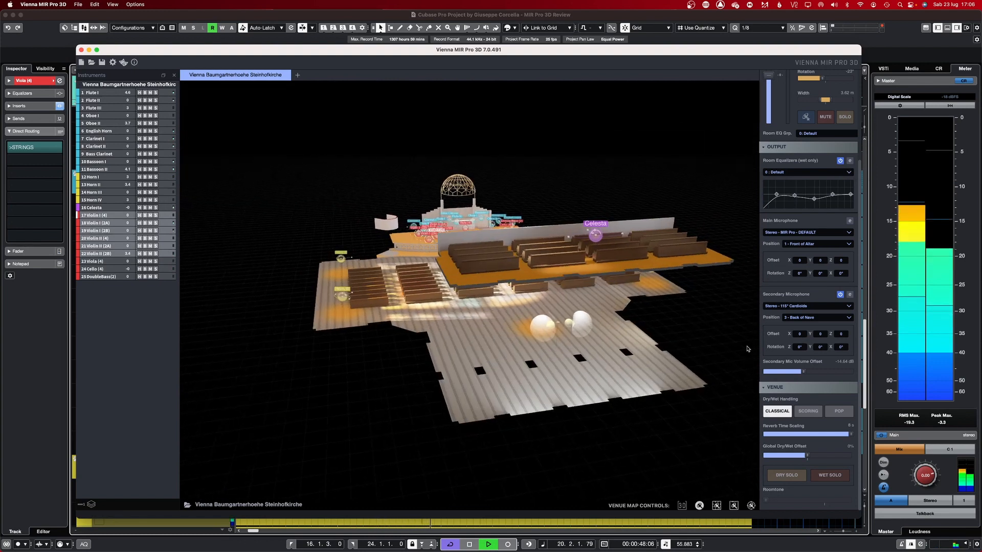
pyautogui.press('space')
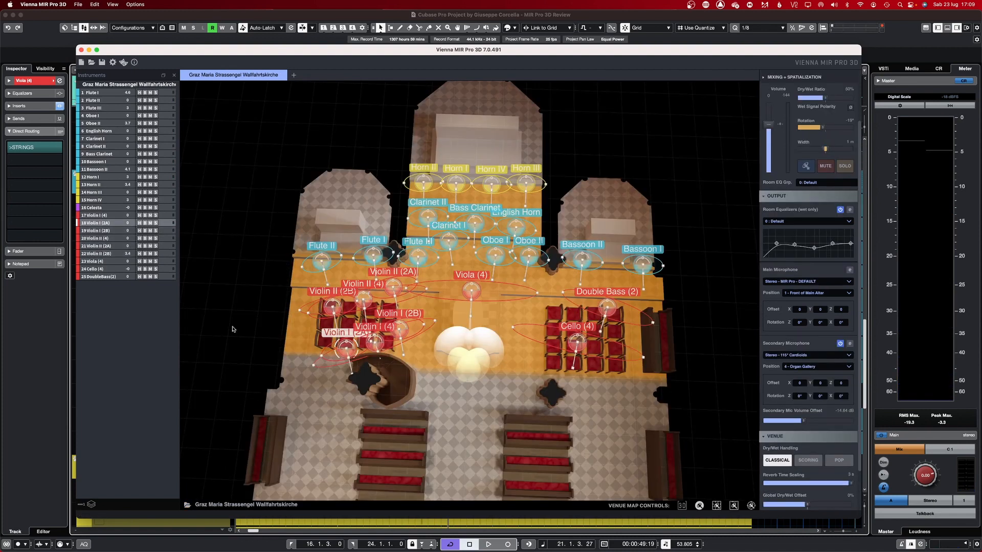
# Play the orchestra in the Graz Maria Strassengel Wallfahrtskirche and examine the church from the altar to the organ gallery.
pyautogui.press('space')
pyautogui.scroll(2, 490, 328)
pyautogui.scroll(-5, 500, 320)
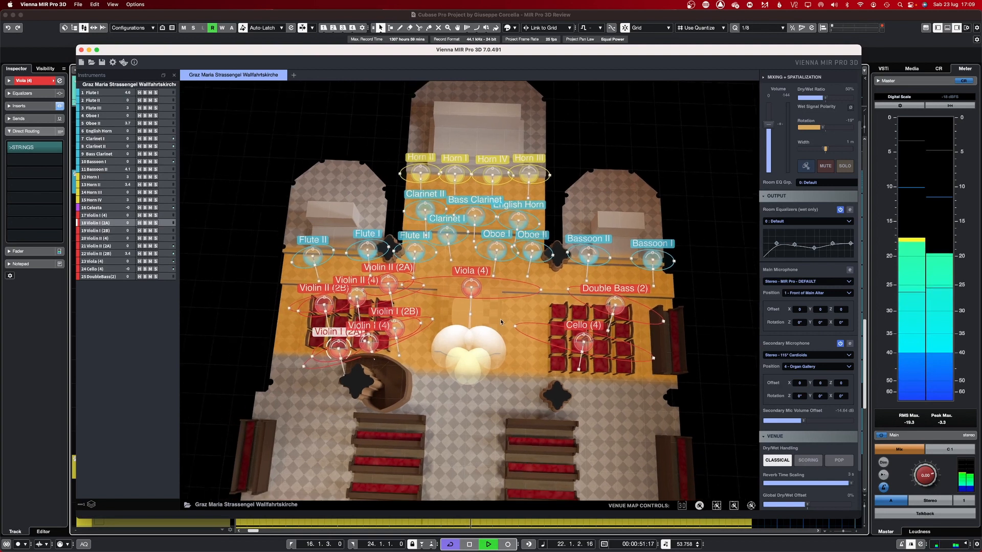
pyautogui.scroll(-5, 500, 322)
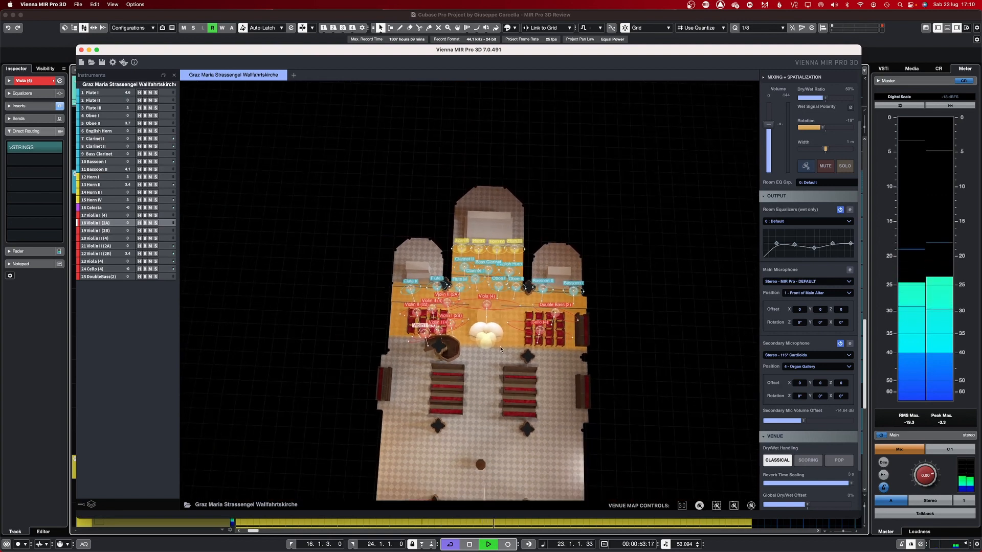
pyautogui.moveTo(499, 348); pyautogui.dragTo(489, 257)
pyautogui.moveTo(563, 392); pyautogui.dragTo(582, 422)
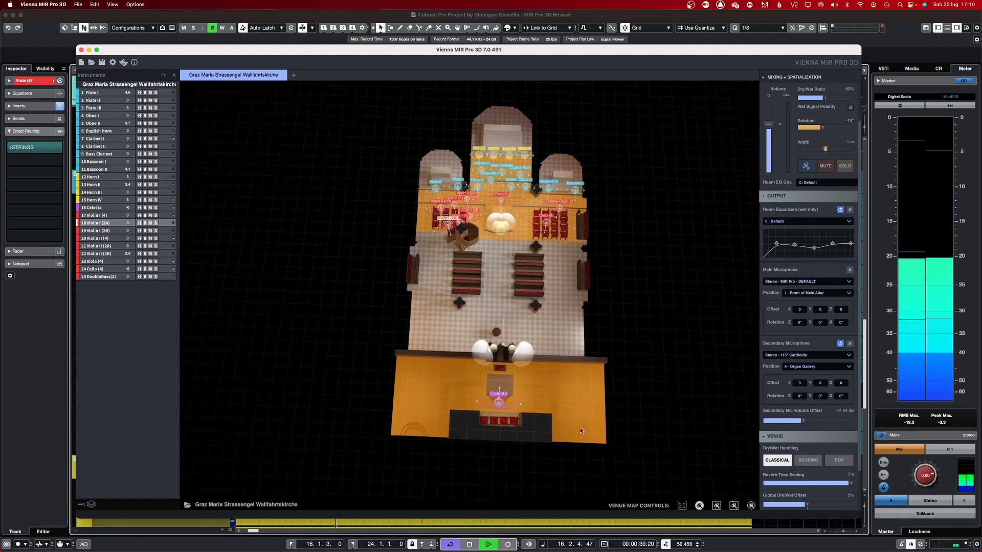
pyautogui.moveTo(580, 427); pyautogui.dragTo(591, 458, button='right')
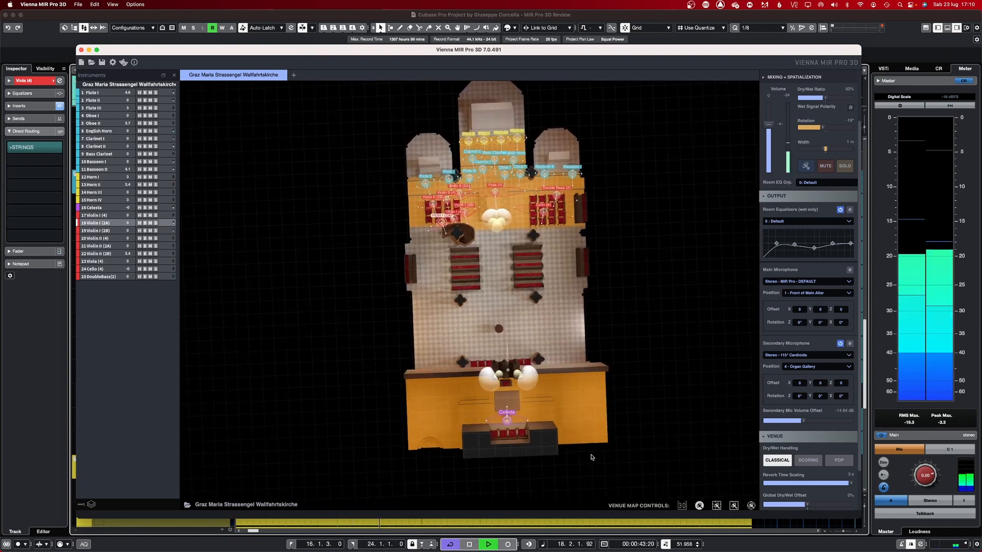
pyautogui.scroll(3, 511, 198)
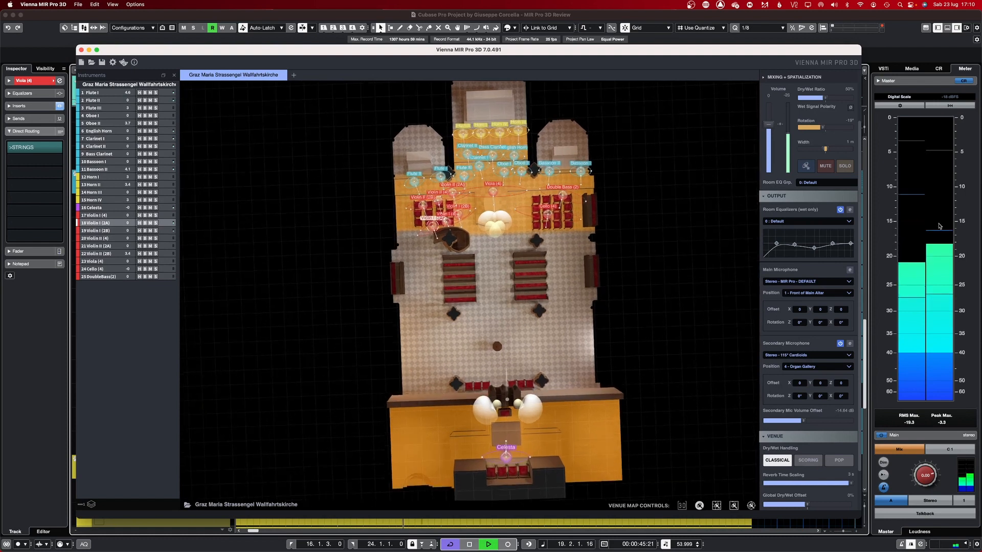
# Set the main microphone's output format to Stereo - Triple-8 Coincident and listen to the orchestra in the Wallfahrtskirche.
pyautogui.click(826, 281)
pyautogui.moveTo(814, 296)
pyautogui.moveTo(879, 302)
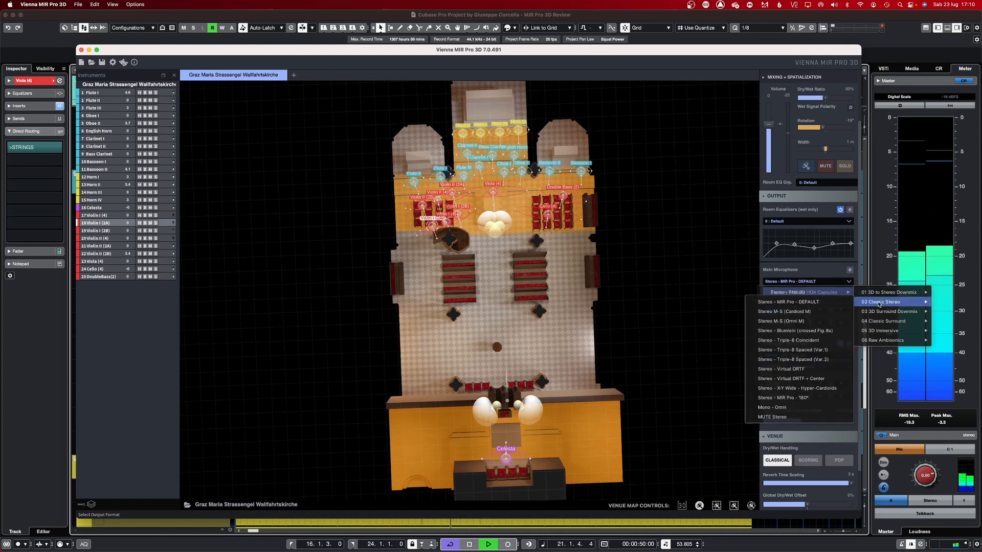
pyautogui.click(804, 340)
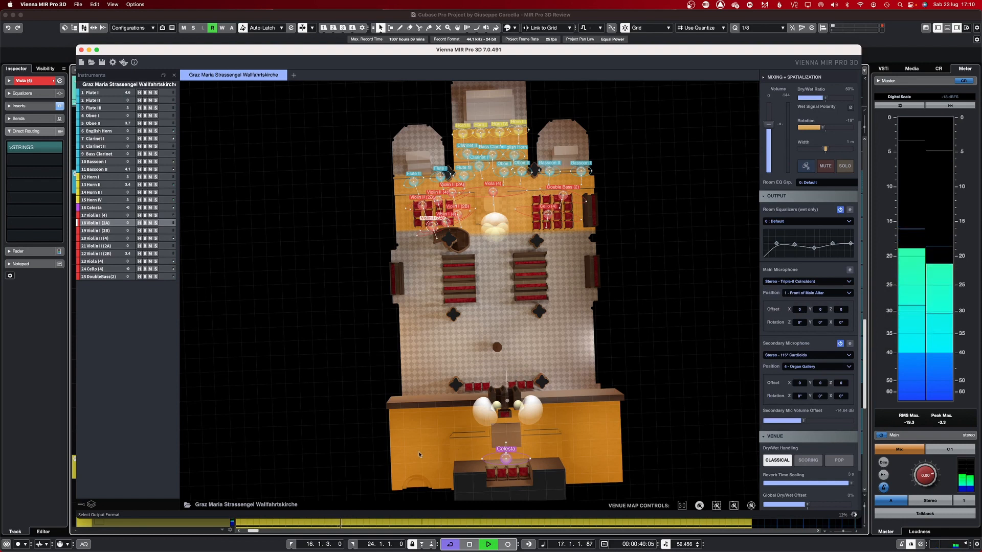
pyautogui.press('space')
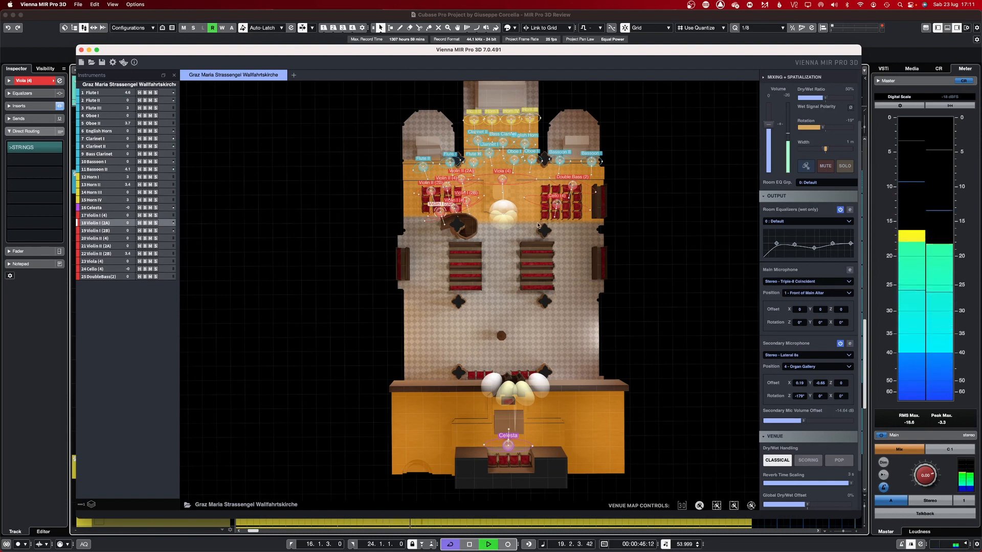
# Examine the instrument placement around the altar of the Graz Maria Strassengel Wallfahrtskirche during playback, and stop playback.
pyautogui.scroll(2, 529, 207)
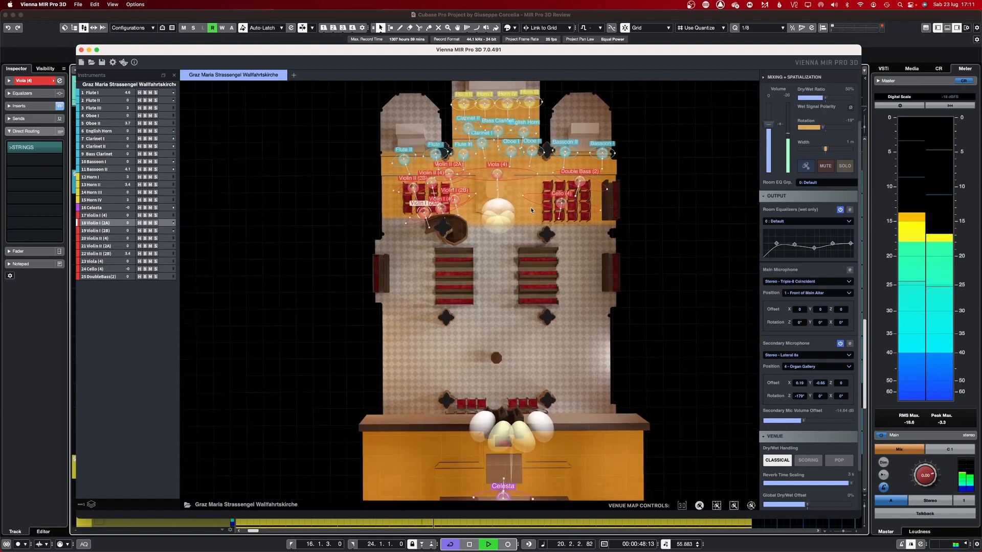
pyautogui.scroll(3, 530, 207)
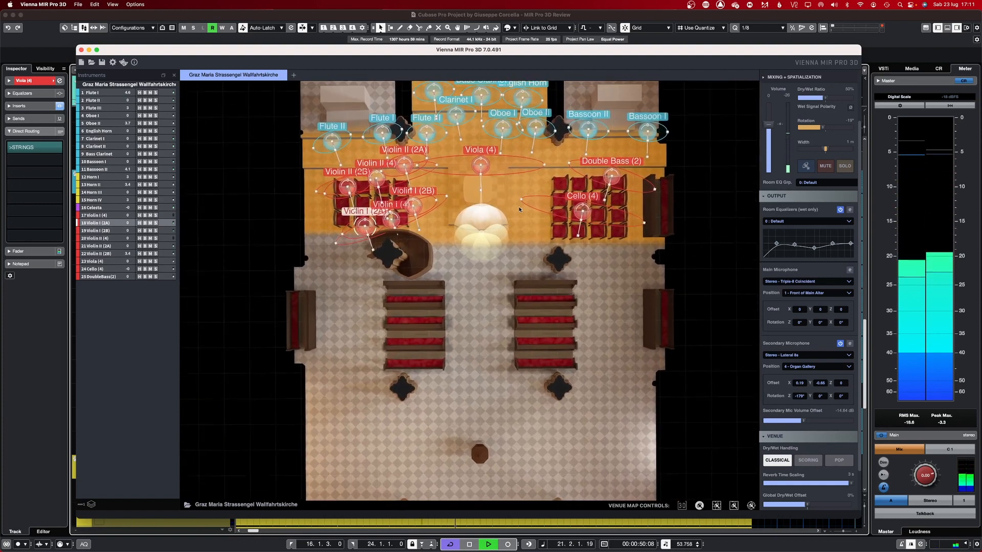
pyautogui.moveTo(519, 209); pyautogui.dragTo(525, 317)
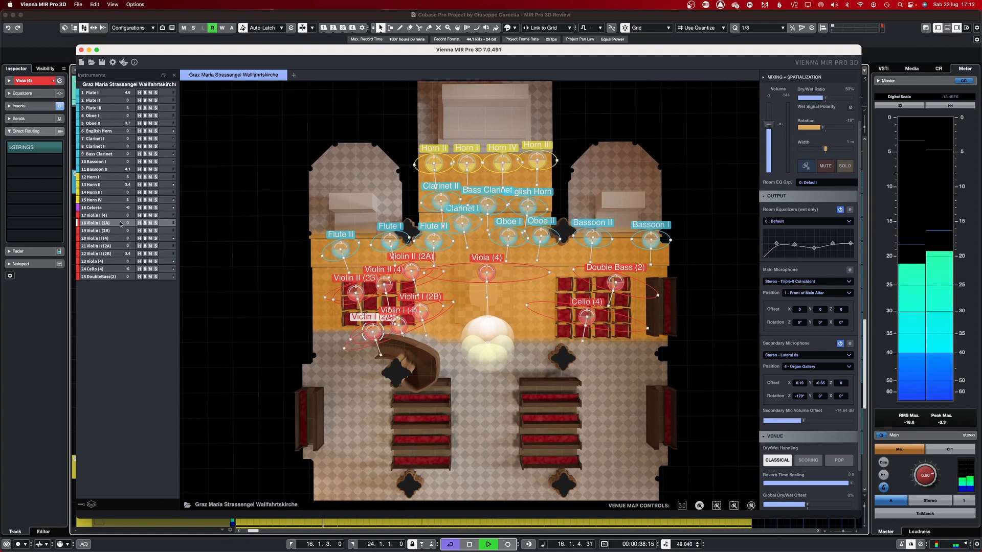
pyautogui.press('space')
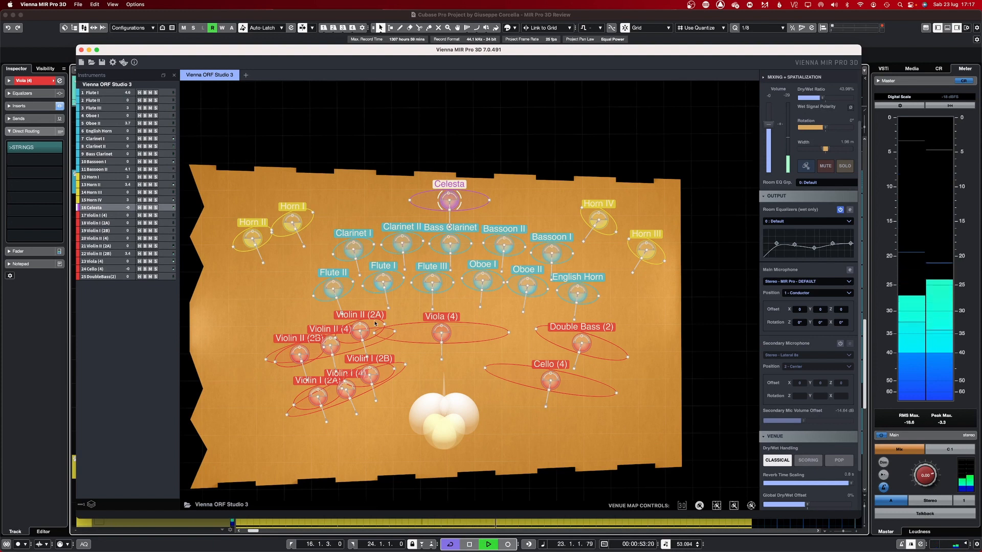
# View the orchestra in Vienna ORF Studio 3, stop playback and load the Vienna Synchron Stage Stage A - Wide venue.
pyautogui.moveTo(546, 439); pyautogui.dragTo(530, 375)
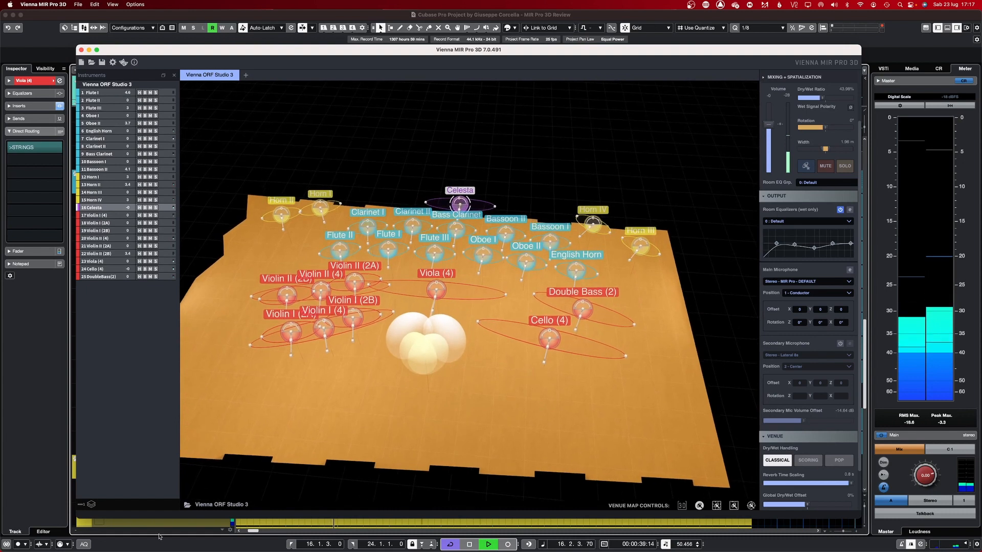
pyautogui.press('space')
pyautogui.click(230, 506)
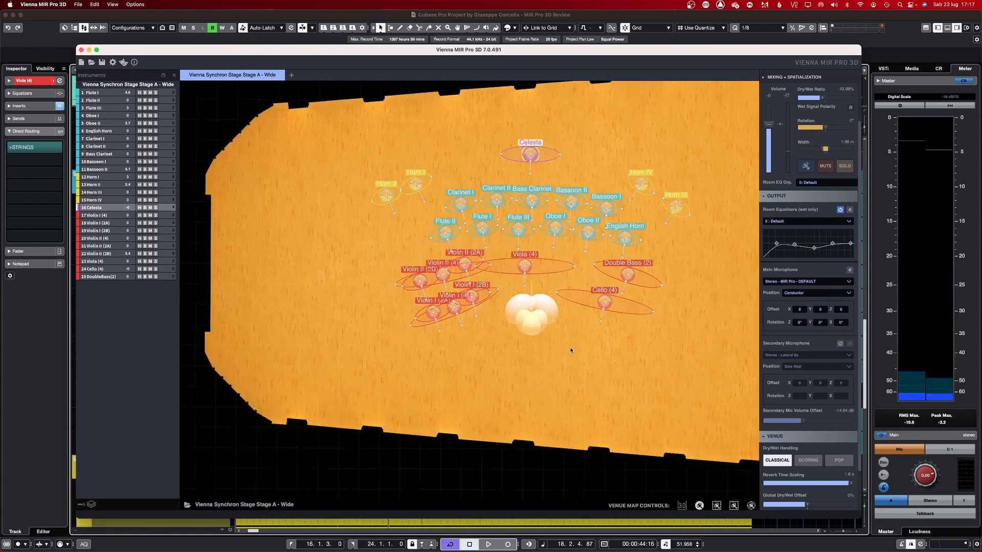
# Set the main microphone's position to Side Wall on the Synchron Stage and compare the orchestra's sound before and after the change.
pyautogui.press('space')
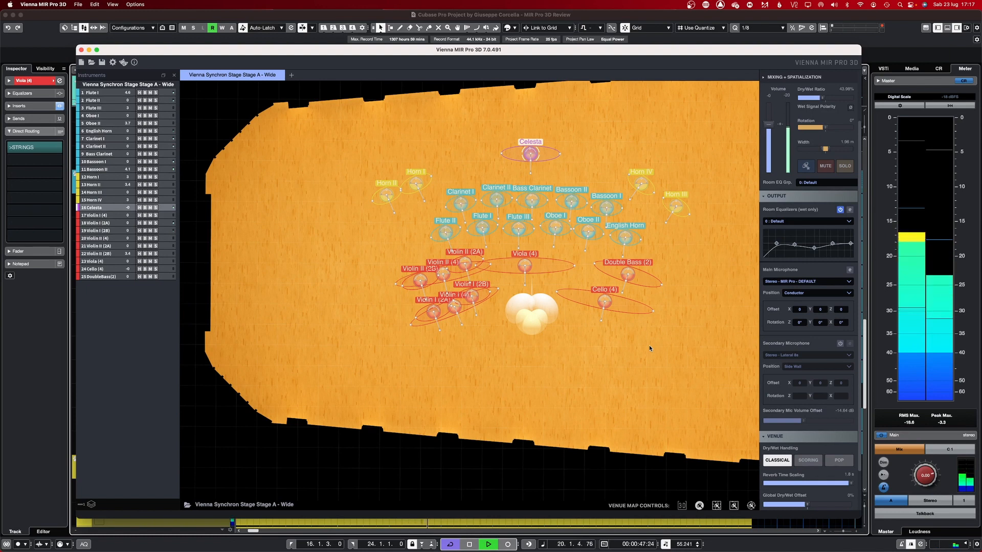
pyautogui.click(831, 294)
pyautogui.click(817, 315)
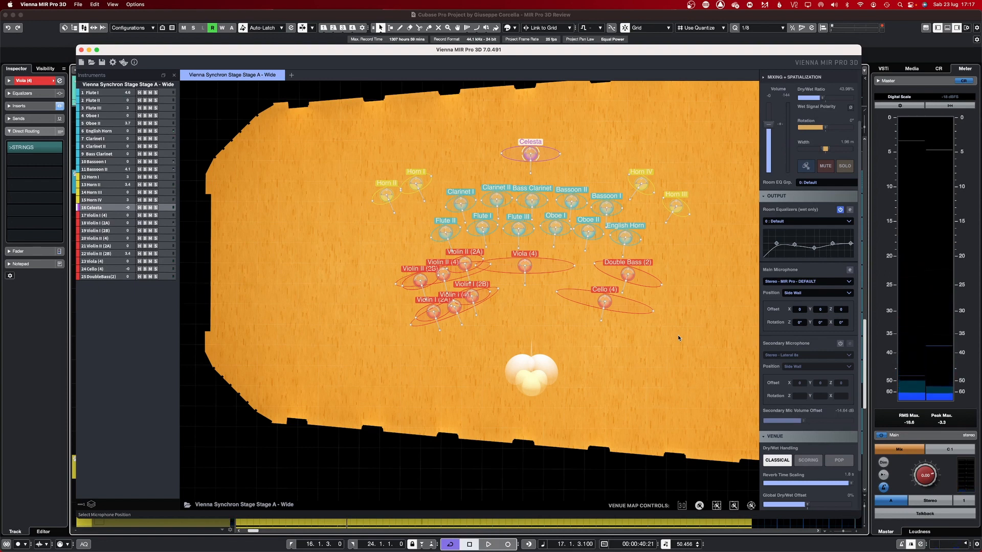
pyautogui.press('space')
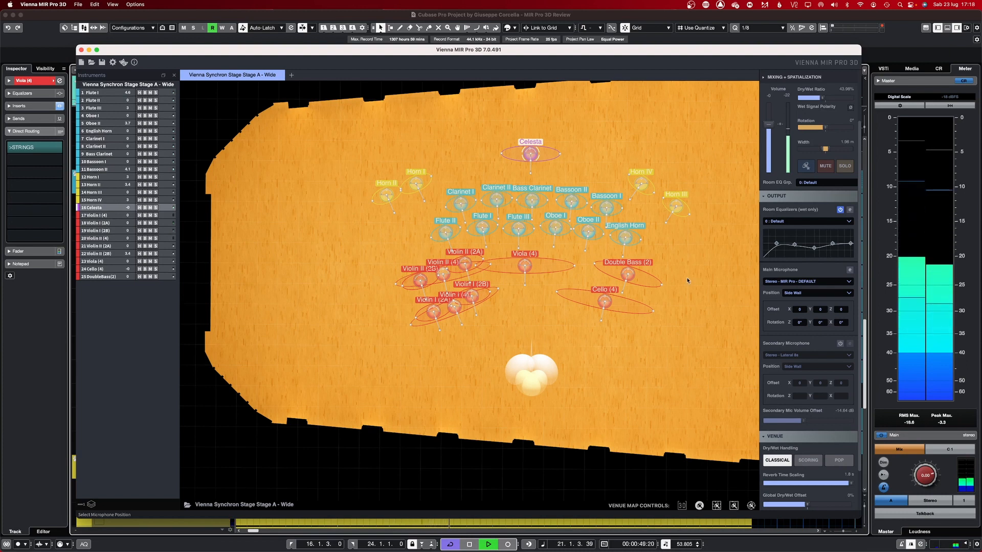
pyautogui.moveTo(688, 276); pyautogui.dragTo(640, 321)
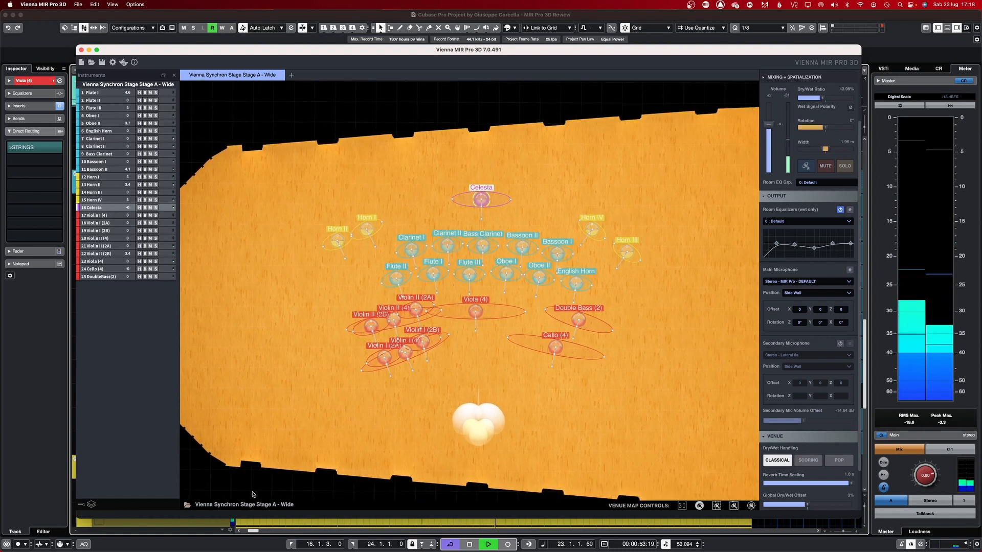
# Stop playback and load the Berlin Teldex Studio Aufnahmesaal - Wide venue.
pyautogui.doubleClick(242, 415)
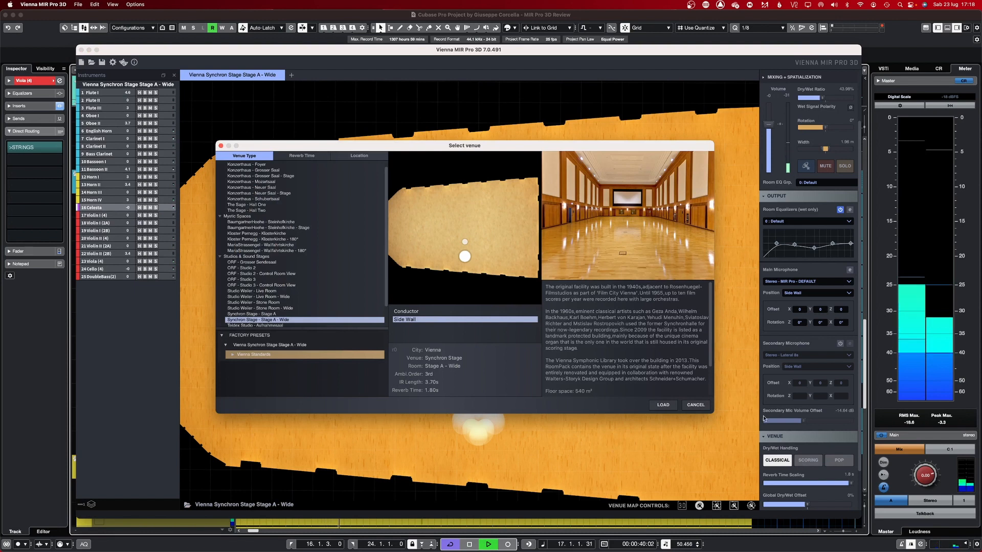
pyautogui.click(696, 406)
pyautogui.press('space')
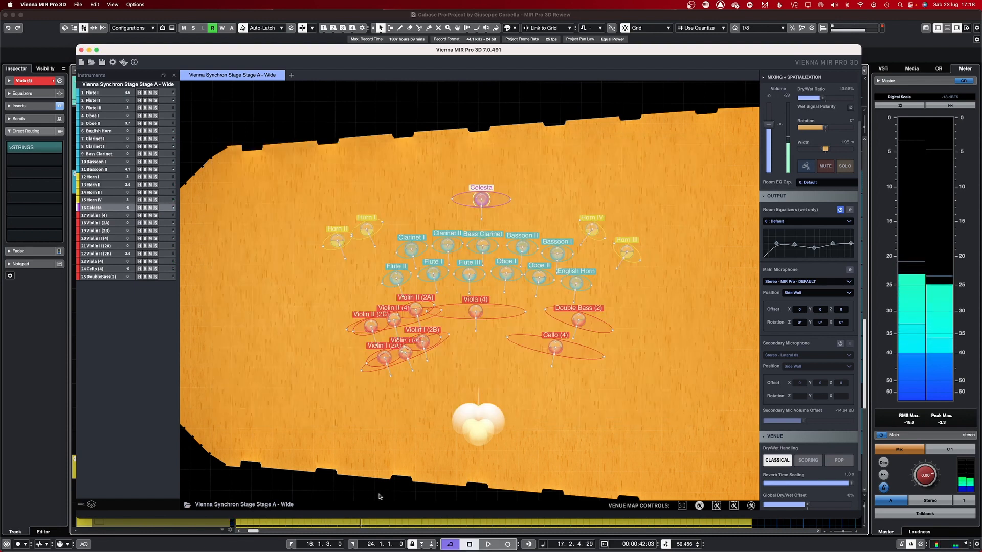
pyautogui.doubleClick(207, 388)
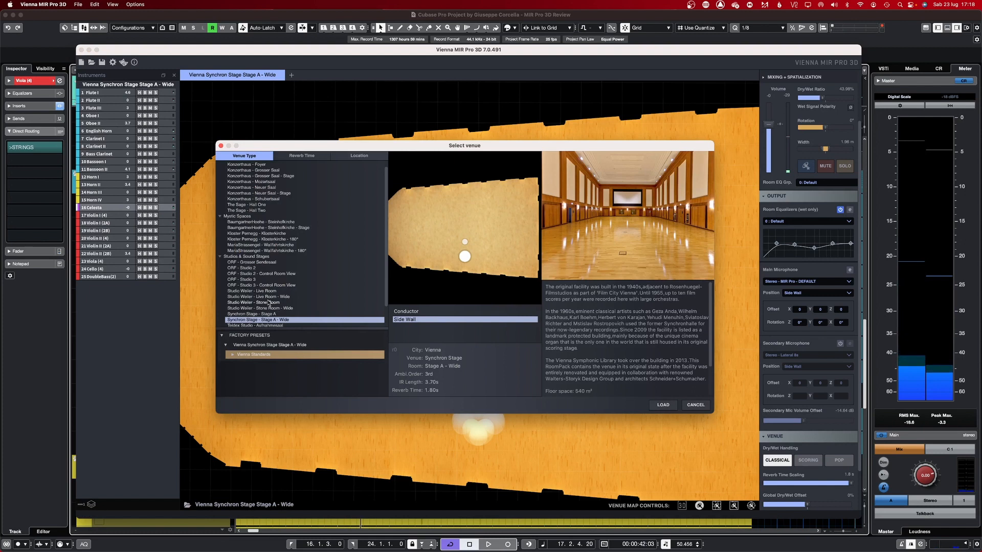
pyautogui.scroll(-3, 268, 302)
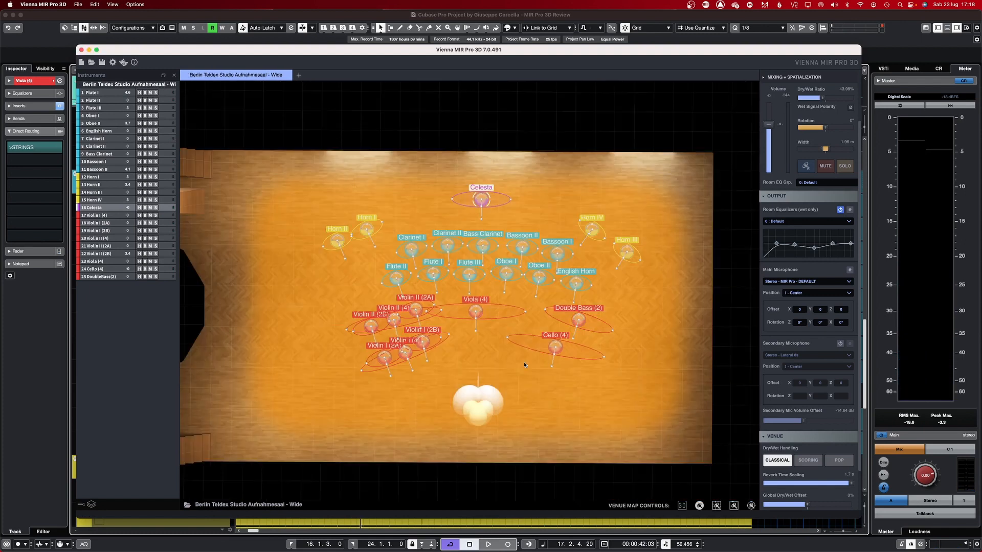
# Play the orchestra in the Teldex Studio, stop playback and load the Gateshead The Sage NRF Hall - Wide venue.
pyautogui.press('space')
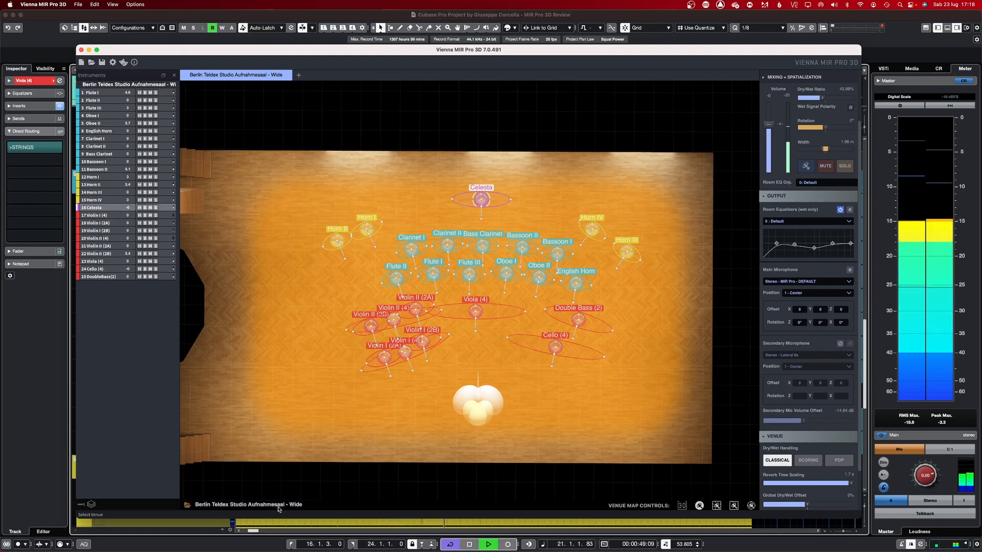
pyautogui.press('space')
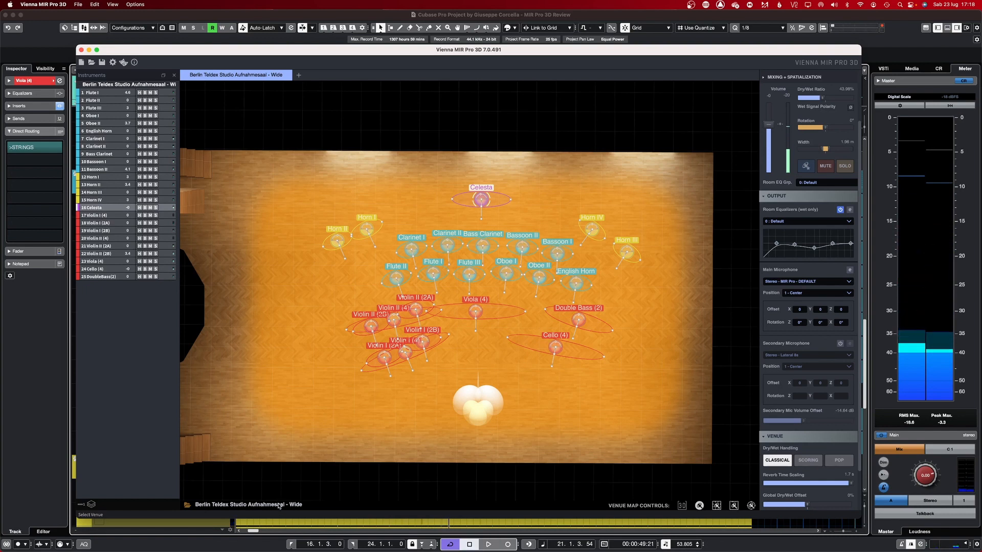
pyautogui.click(279, 505)
pyautogui.scroll(-2, 319, 256)
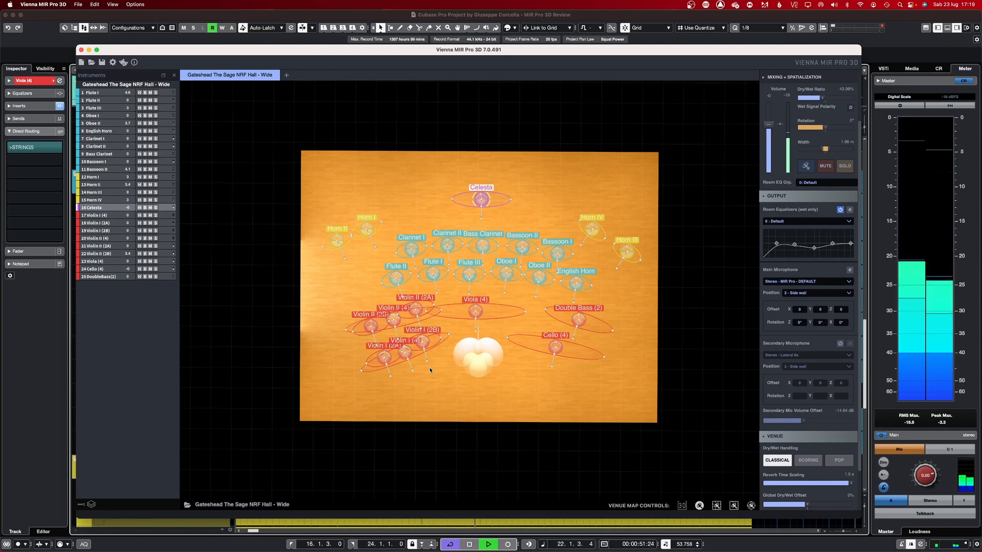
# Examine the orchestra layout in the Gateshead hall from several angles with map display options toggled, and stop playback.
pyautogui.moveTo(450, 399); pyautogui.dragTo(491, 334)
pyautogui.scroll(6, 491, 335)
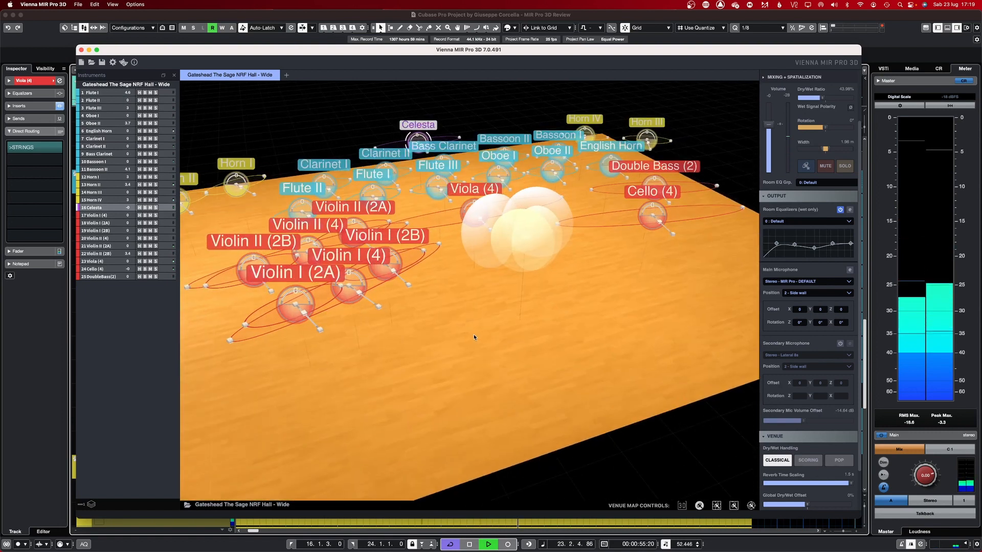
pyautogui.moveTo(529, 344); pyautogui.dragTo(540, 394, button='right')
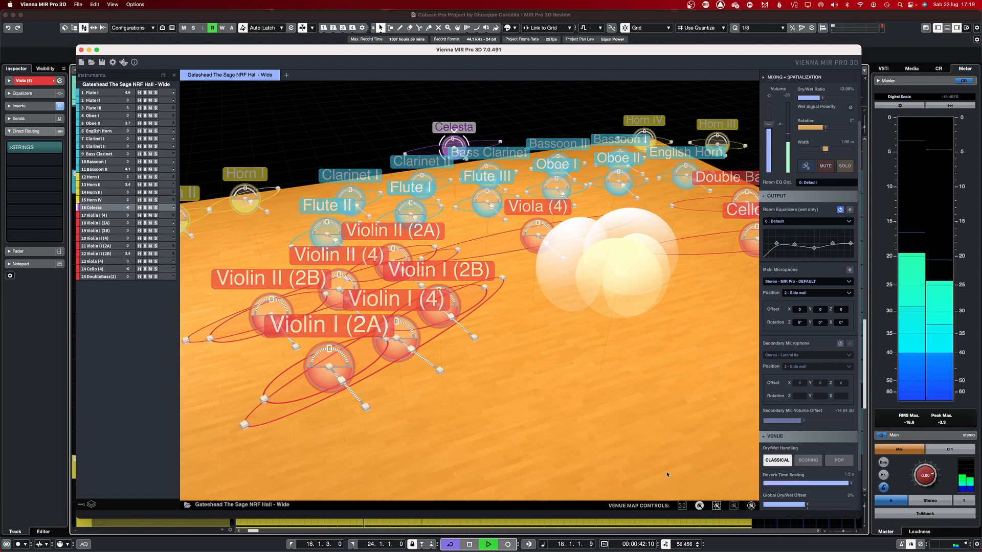
pyautogui.moveTo(666, 471); pyautogui.dragTo(470, 308, button='right')
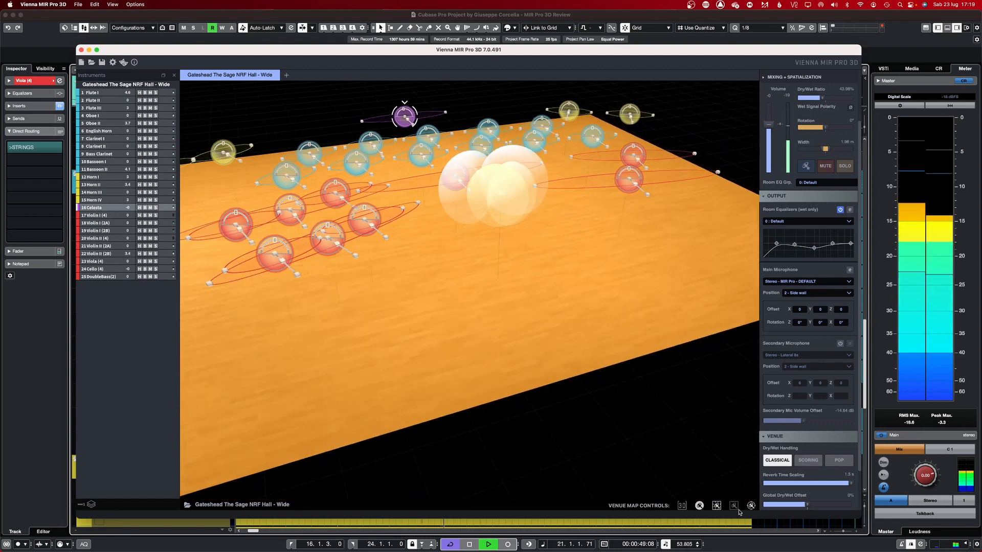
pyautogui.click(699, 508)
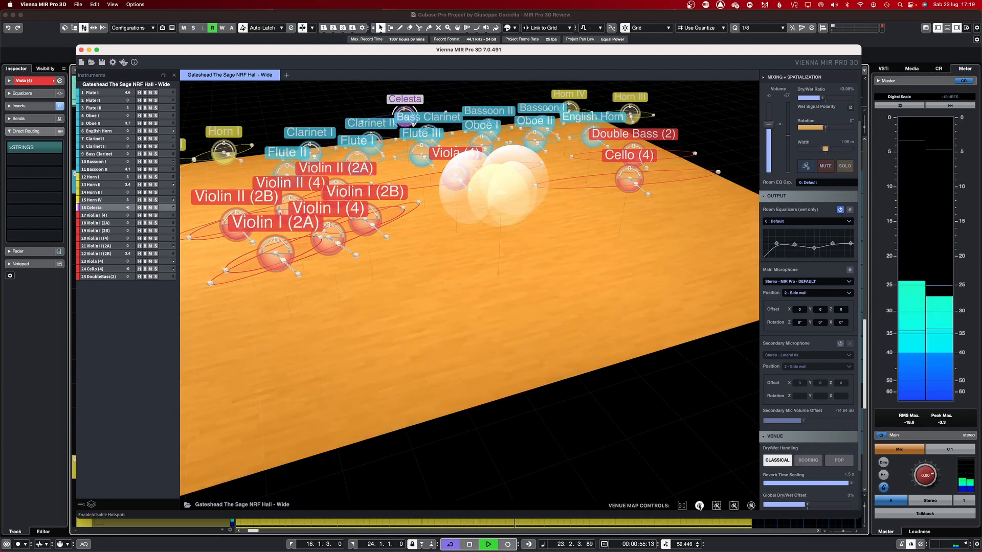
pyautogui.scroll(3, 594, 290)
pyautogui.scroll(3, 593, 312)
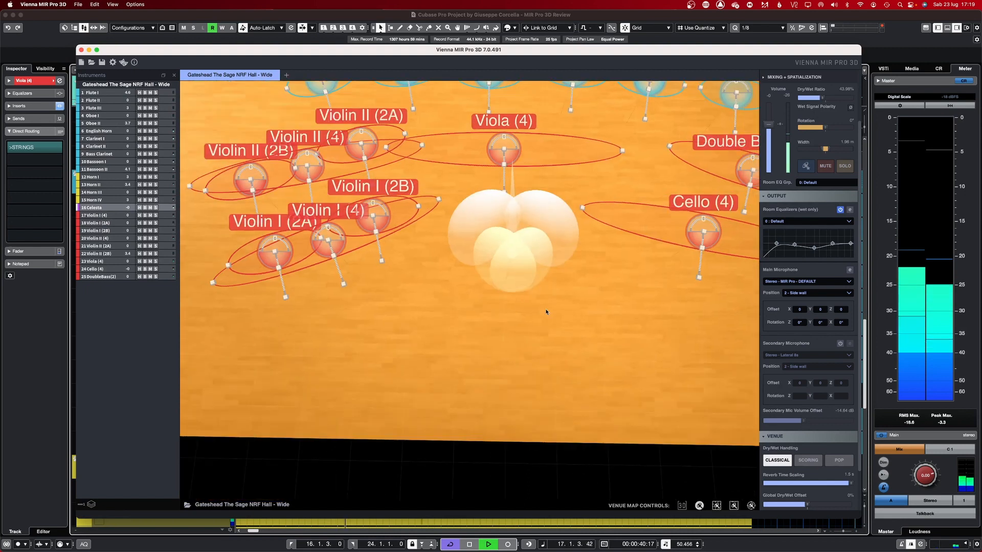
pyautogui.scroll(-4, 546, 311)
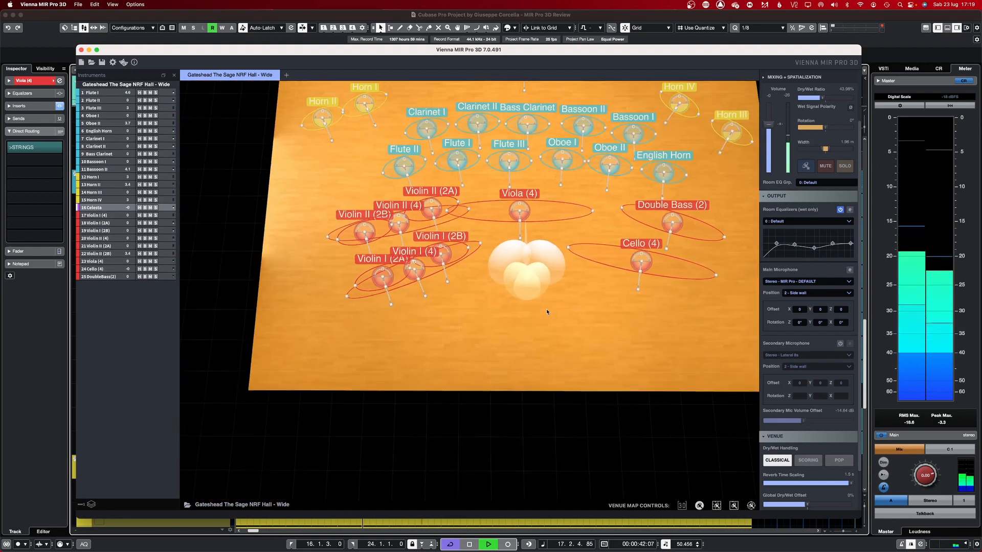
pyautogui.scroll(-3, 546, 332)
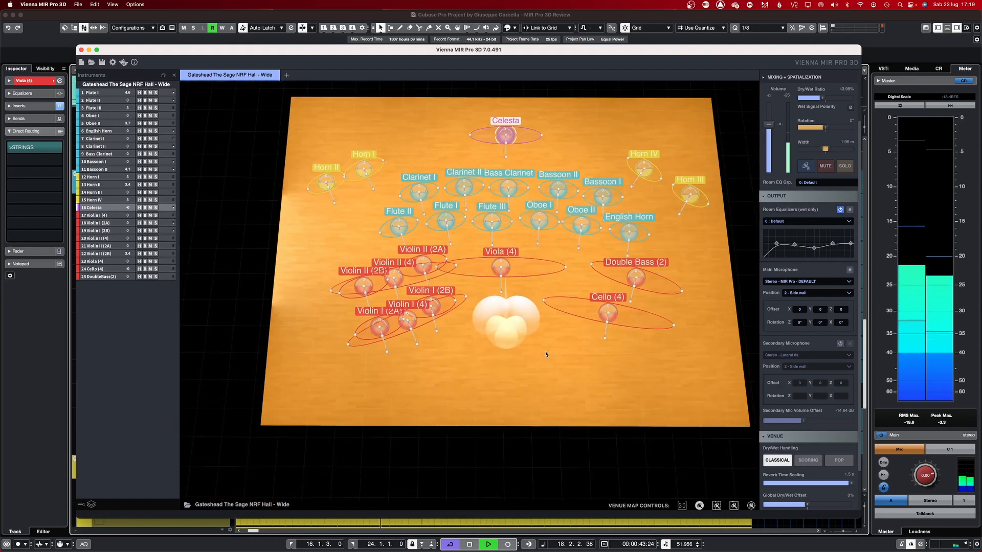
pyautogui.press('space')
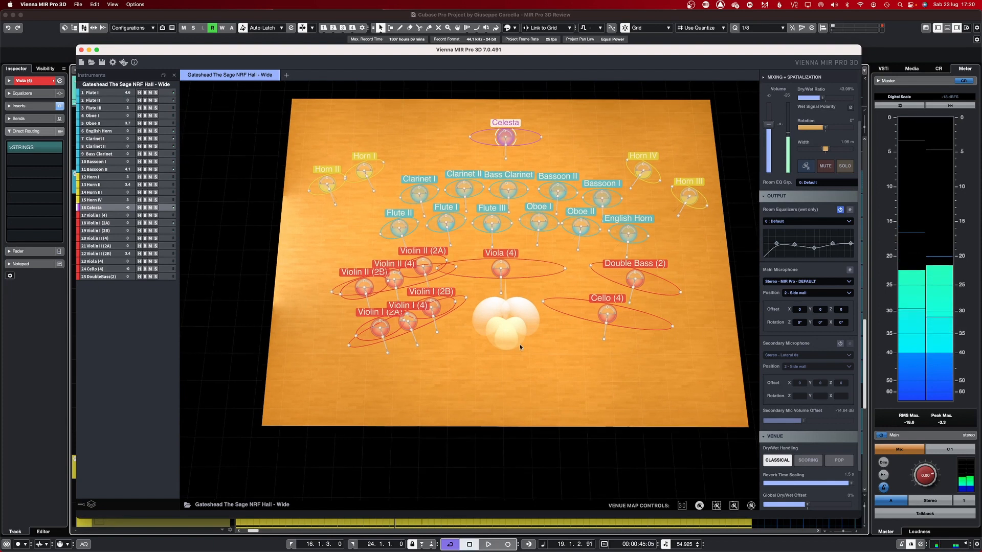
# Load the Weiler Studio Weiler Live Room - Wide venue and audition the orchestra in it.
pyautogui.click(286, 505)
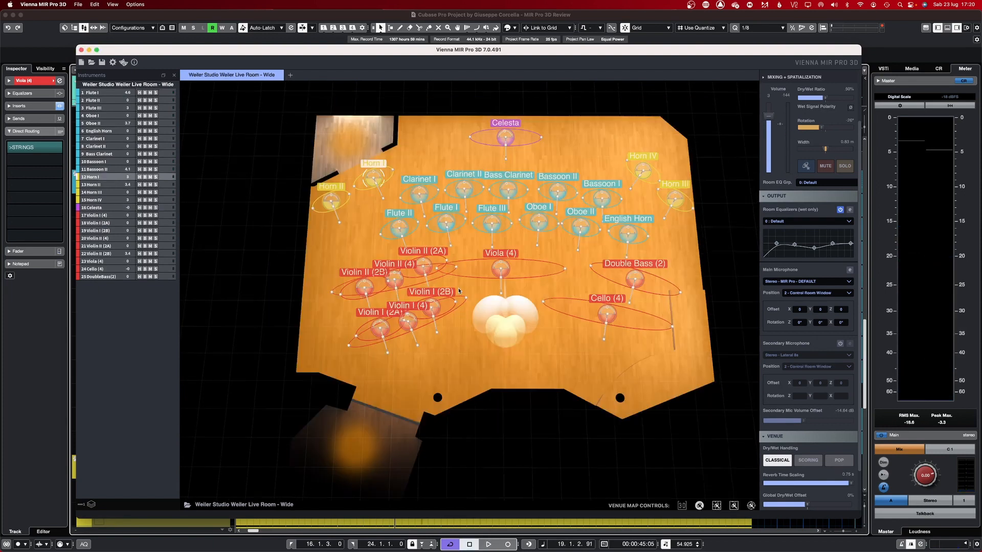
pyautogui.press('space')
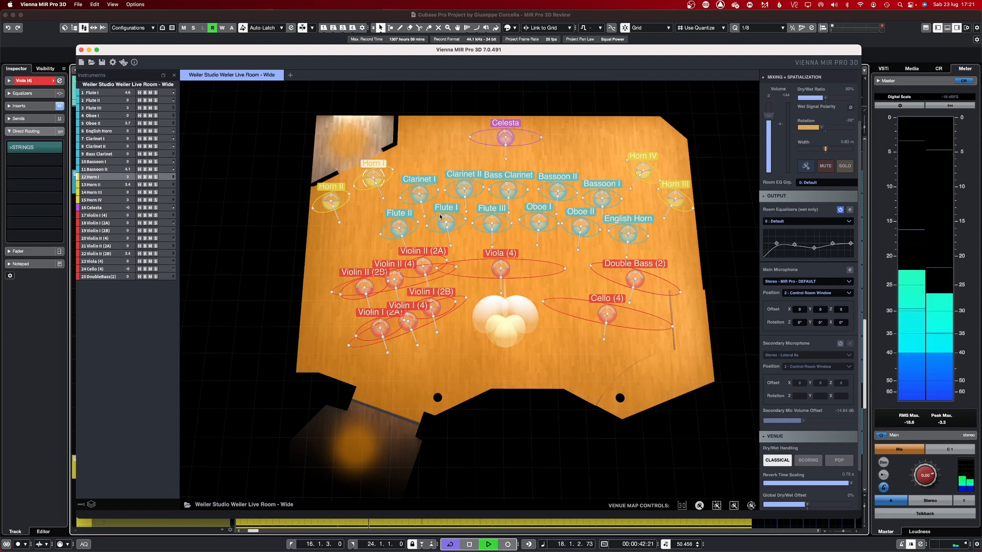
pyautogui.press('space')
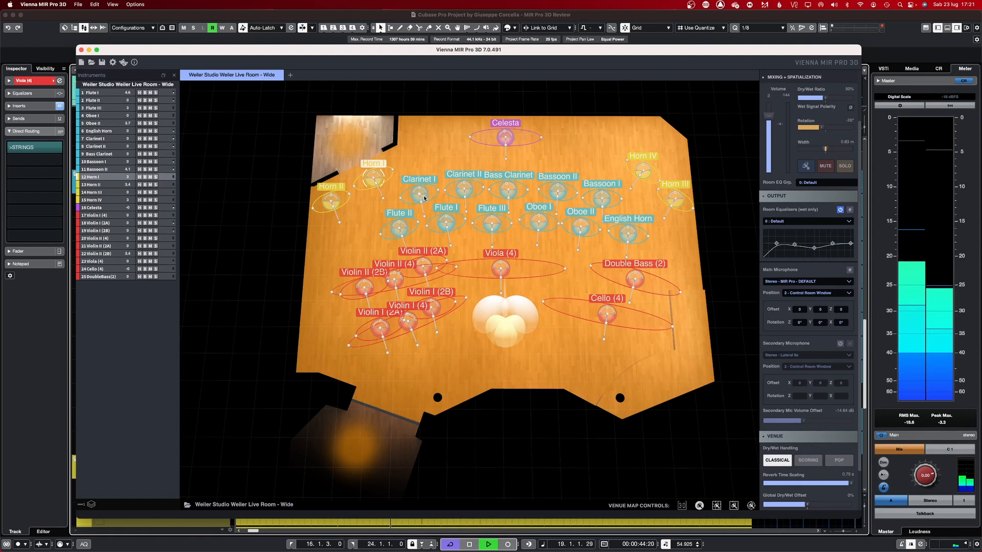
# Move Clarinet I into the side room behind the horns and Clarinet II into the front side room, and play the orchestra.
pyautogui.moveTo(423, 199); pyautogui.dragTo(329, 130)
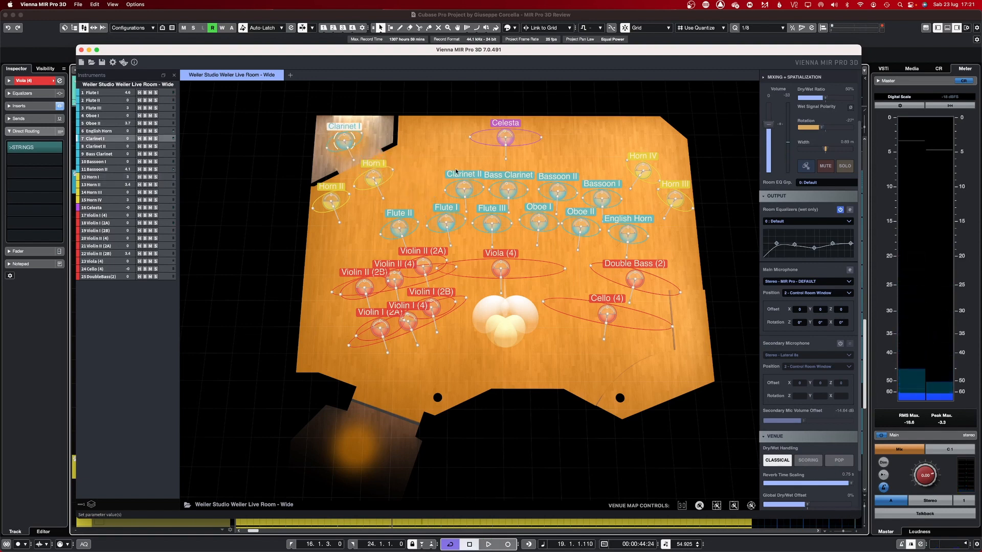
pyautogui.moveTo(463, 189); pyautogui.dragTo(397, 395)
pyautogui.press('space')
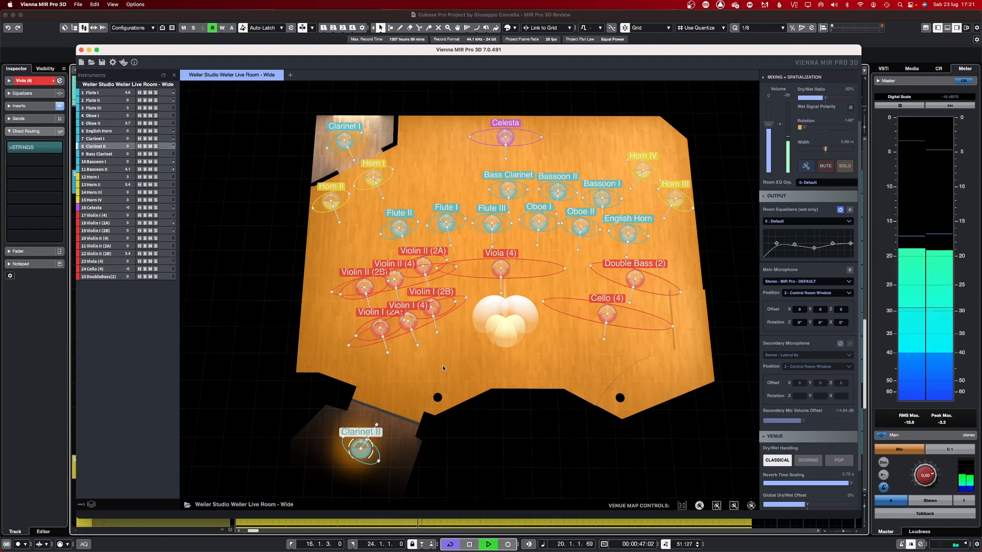
# Stop playback in the Weiler Live Room and load the Vienna ORF Grosser Sendesaal venue.
pyautogui.press('space')
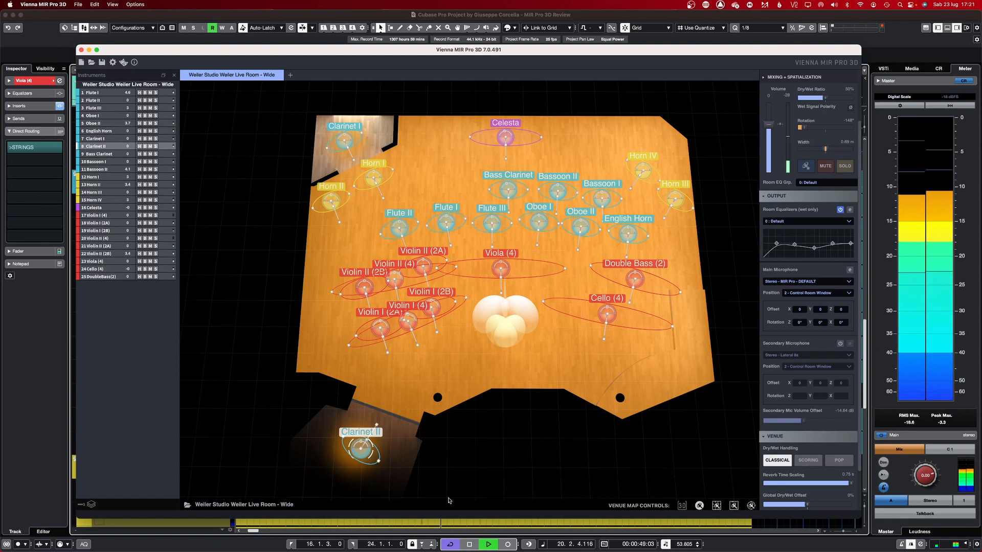
pyautogui.click(273, 505)
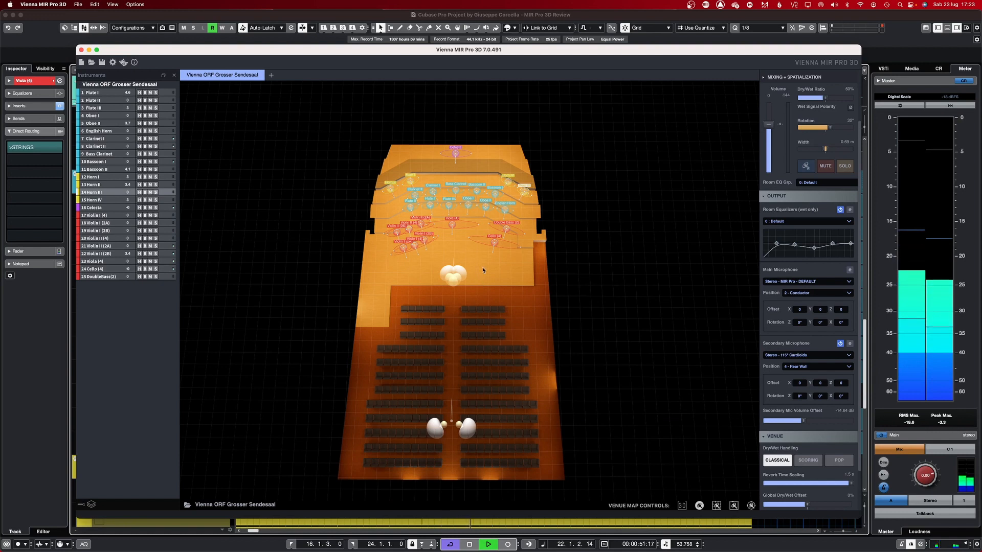
# Examine the orchestra layout on the Vienna ORF Grosser Sendesaal stage up close, from the front and from the side.
pyautogui.moveTo(496, 307); pyautogui.dragTo(496, 251)
pyautogui.scroll(3, 477, 266)
pyautogui.scroll(5, 478, 266)
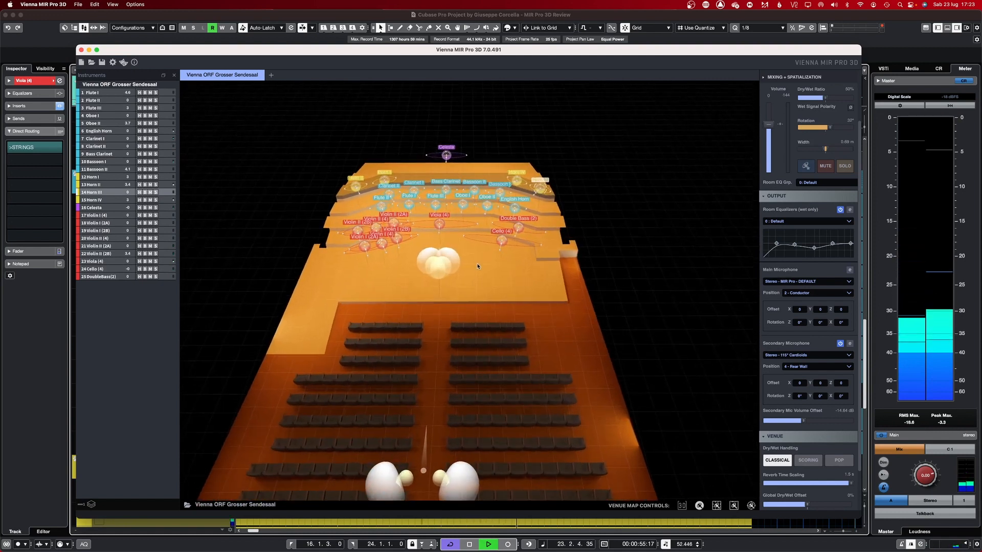
pyautogui.scroll(2, 522, 335)
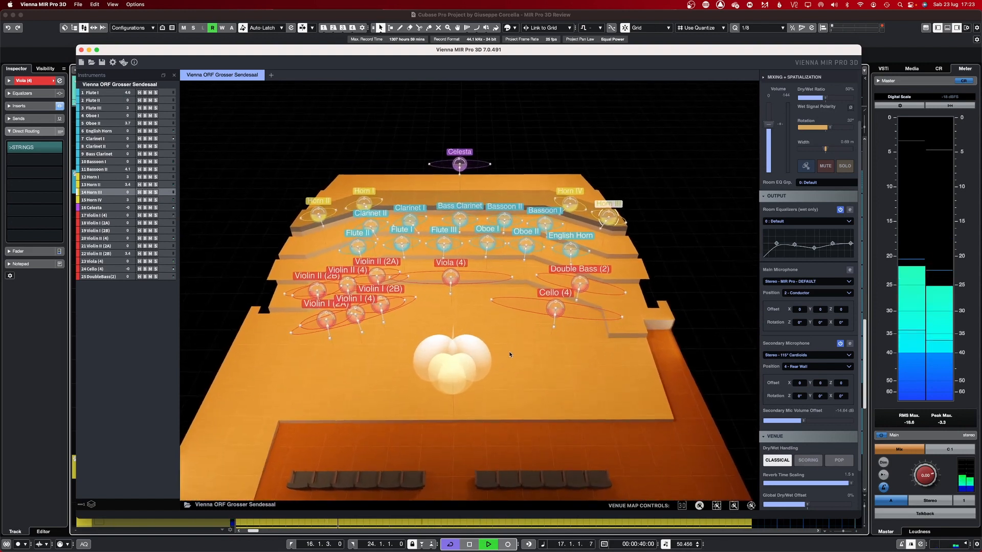
pyautogui.moveTo(508, 351); pyautogui.dragTo(579, 400, button='right')
pyautogui.moveTo(592, 407); pyautogui.dragTo(452, 355)
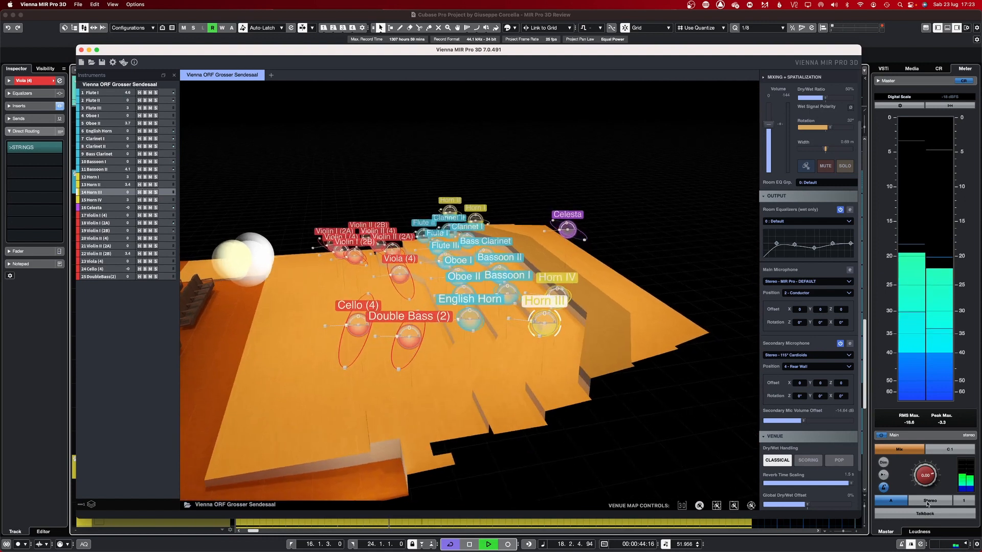
# Inspect the Grosser Sendesaal stage with the instrument names hidden, toggle the Follow option, and show the names again.
pyautogui.click(734, 505)
pyautogui.moveTo(444, 391); pyautogui.dragTo(563, 373)
pyautogui.moveTo(630, 239); pyautogui.dragTo(241, 367)
pyautogui.moveTo(170, 363); pyautogui.dragTo(547, 444)
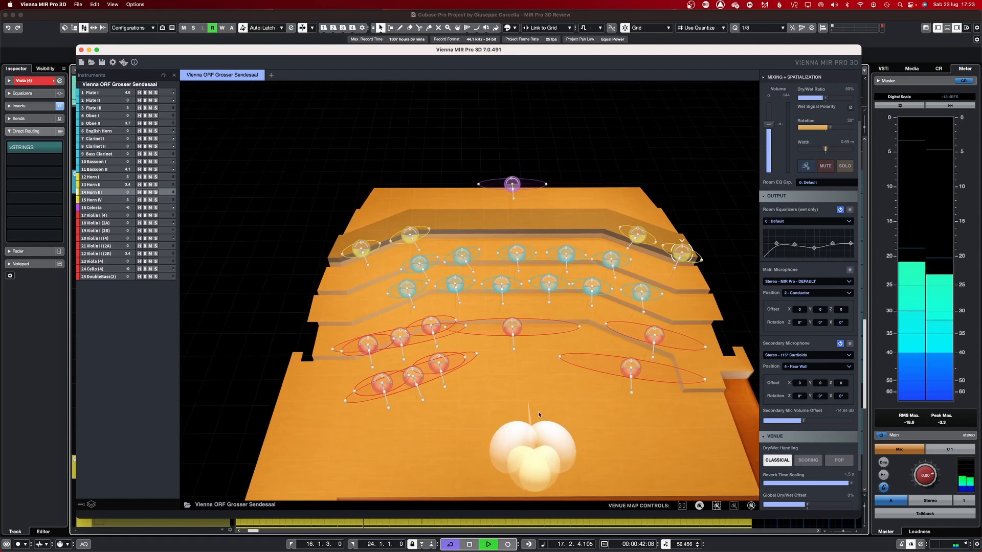
pyautogui.click(750, 506)
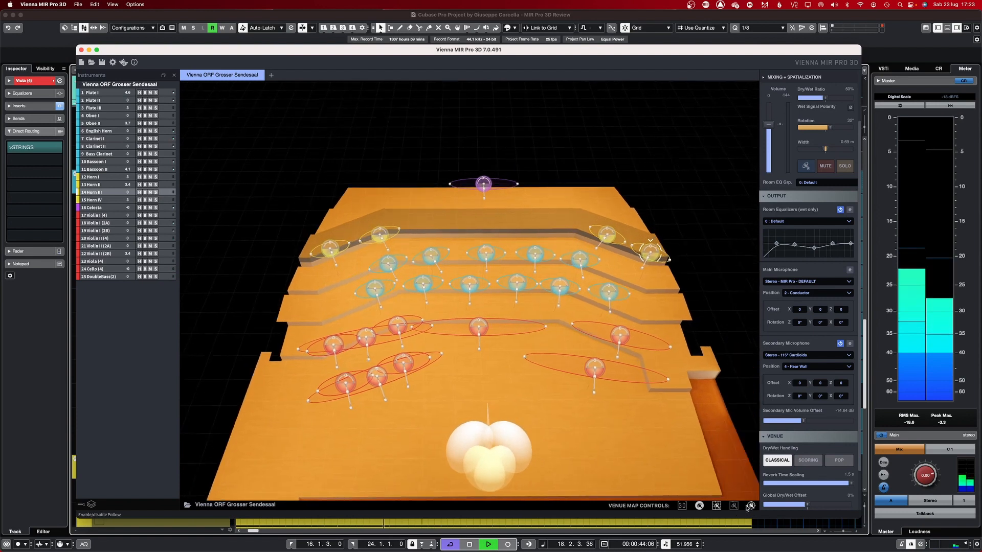
pyautogui.click(733, 507)
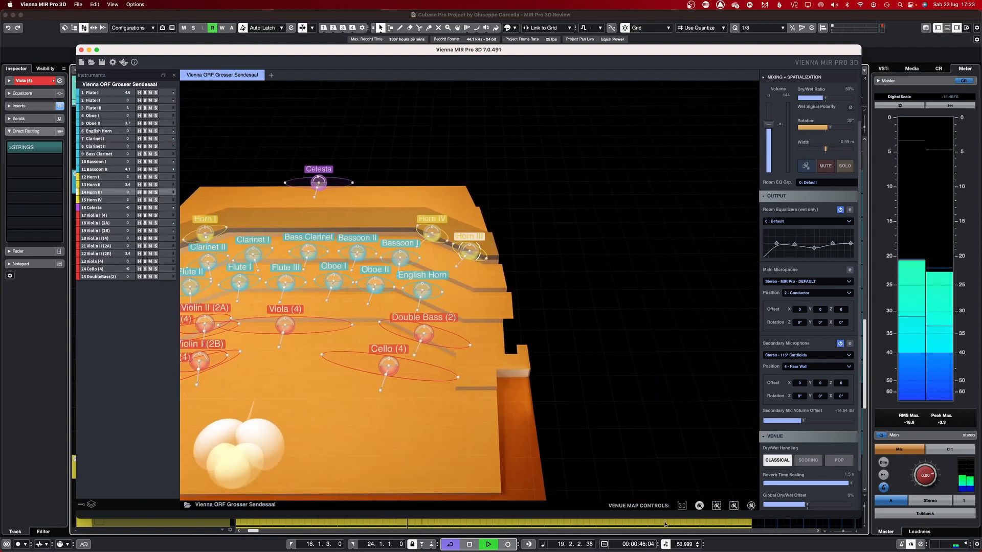
pyautogui.moveTo(425, 429); pyautogui.dragTo(594, 404)
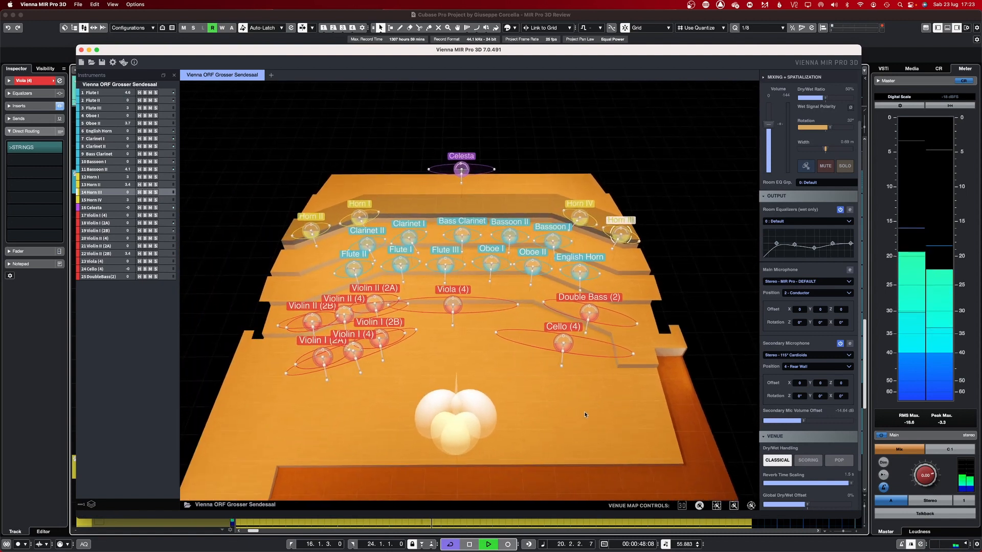
# Stop playback, load the Vienna Konzerthaus Foyer venue and audition the orchestra in it.
pyautogui.press('space')
pyautogui.click(252, 505)
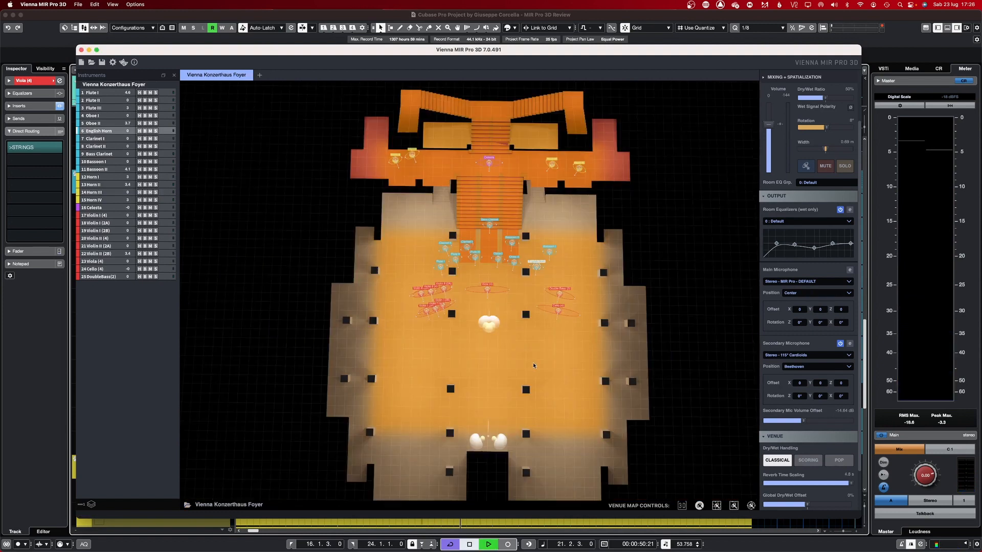
pyautogui.press('space')
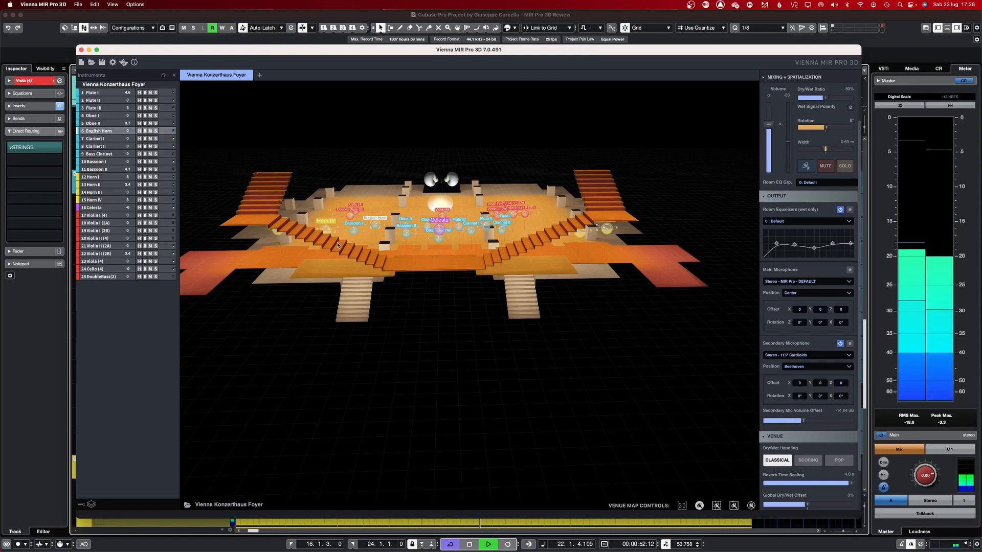
pyautogui.press('space')
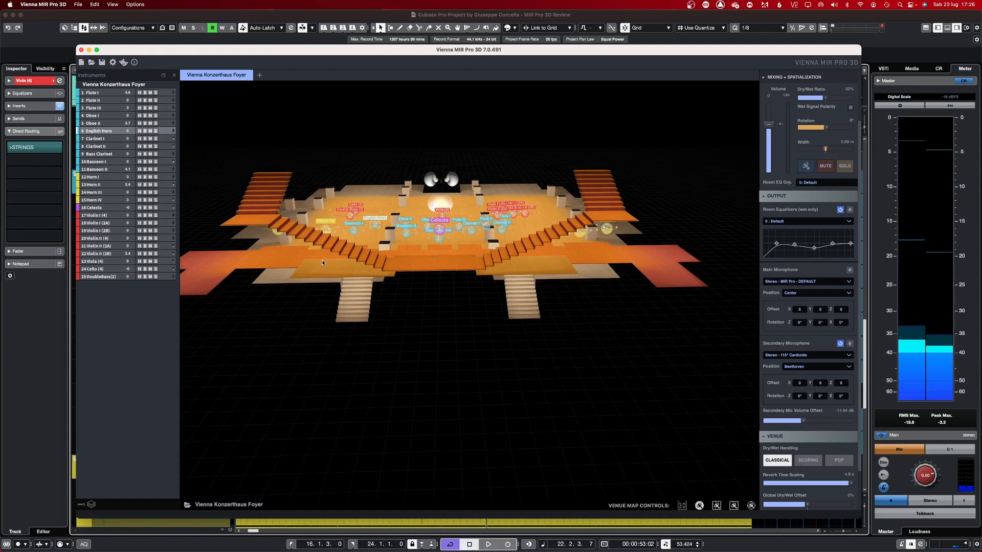
# Expand the instrument assignment settings in the Konzerthaus Grosser Saal project and open the main microphone's output format editor.
pyautogui.click(28, 401)
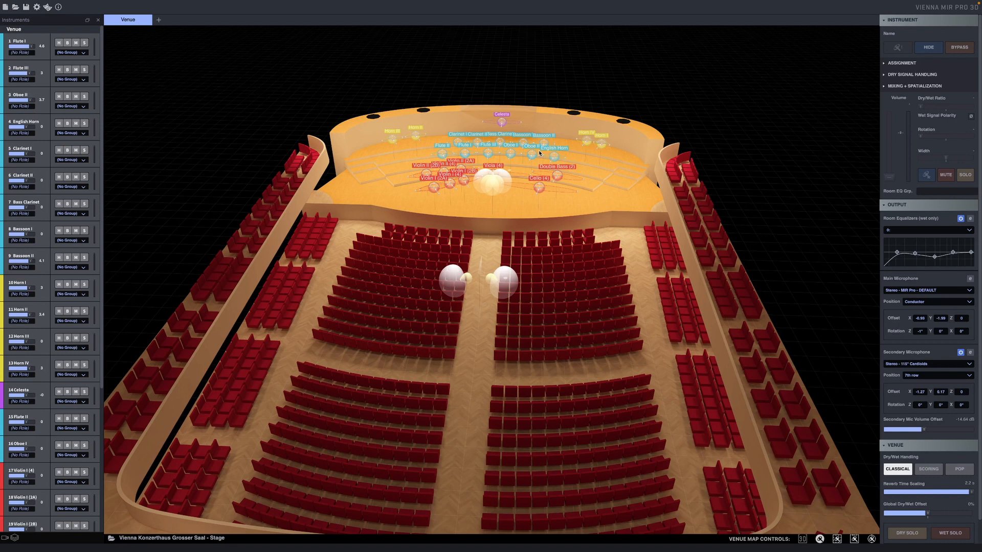
pyautogui.click(47, 6)
pyautogui.click(901, 63)
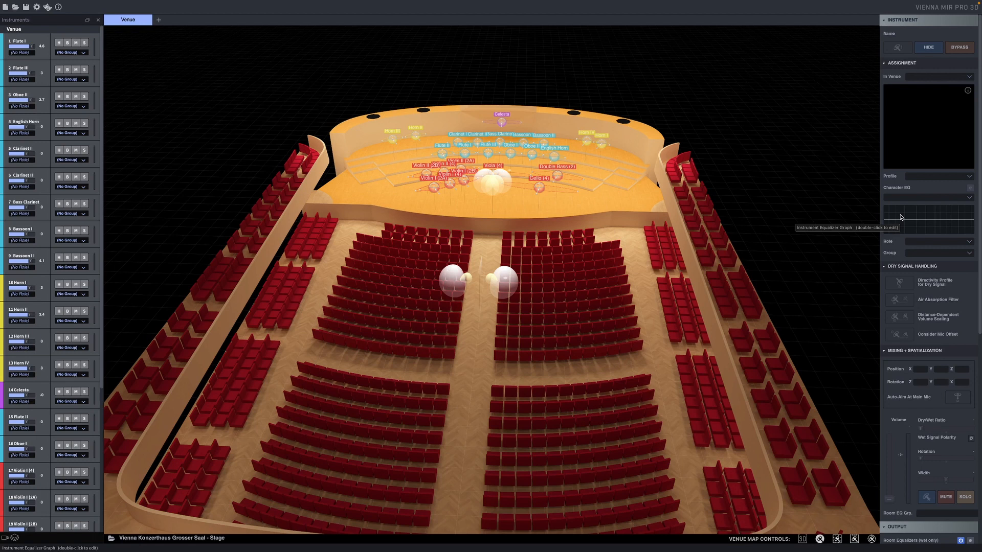
pyautogui.scroll(-5, 901, 216)
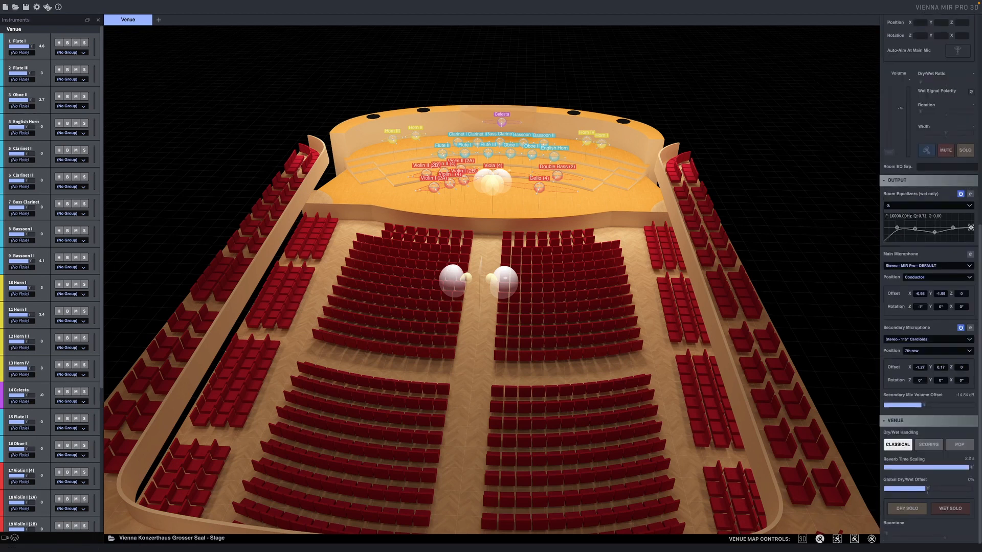
pyautogui.click(970, 254)
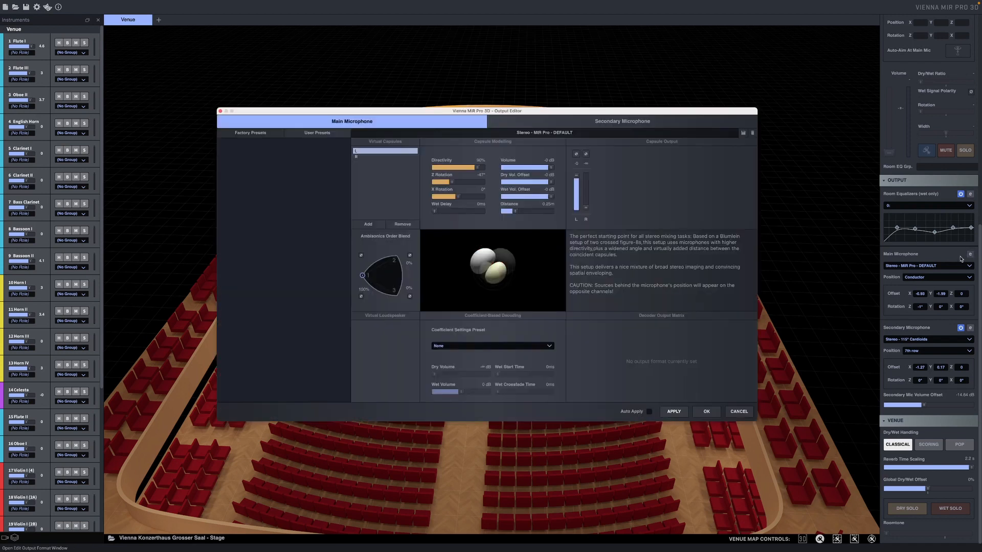